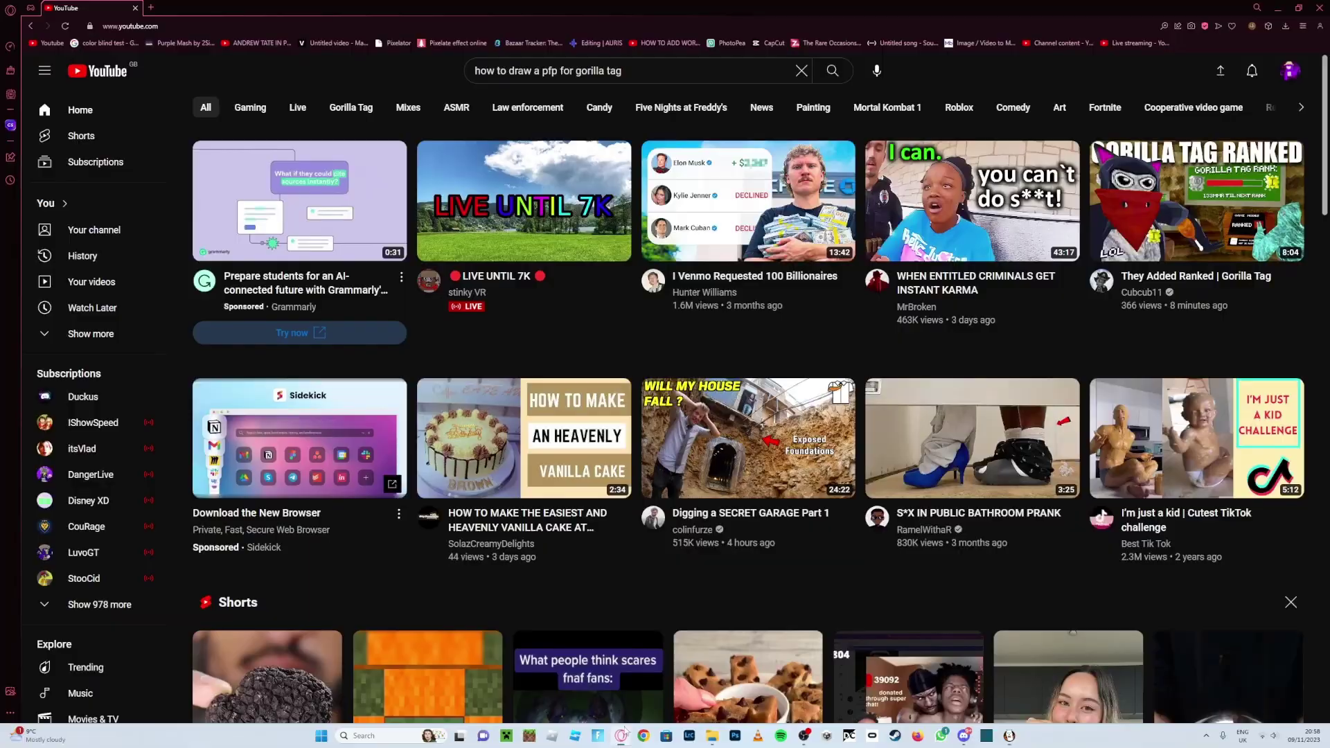
Step: Search the web for "fire alpaca" and open the official FireAlpaca website from the results
click(412, 27)
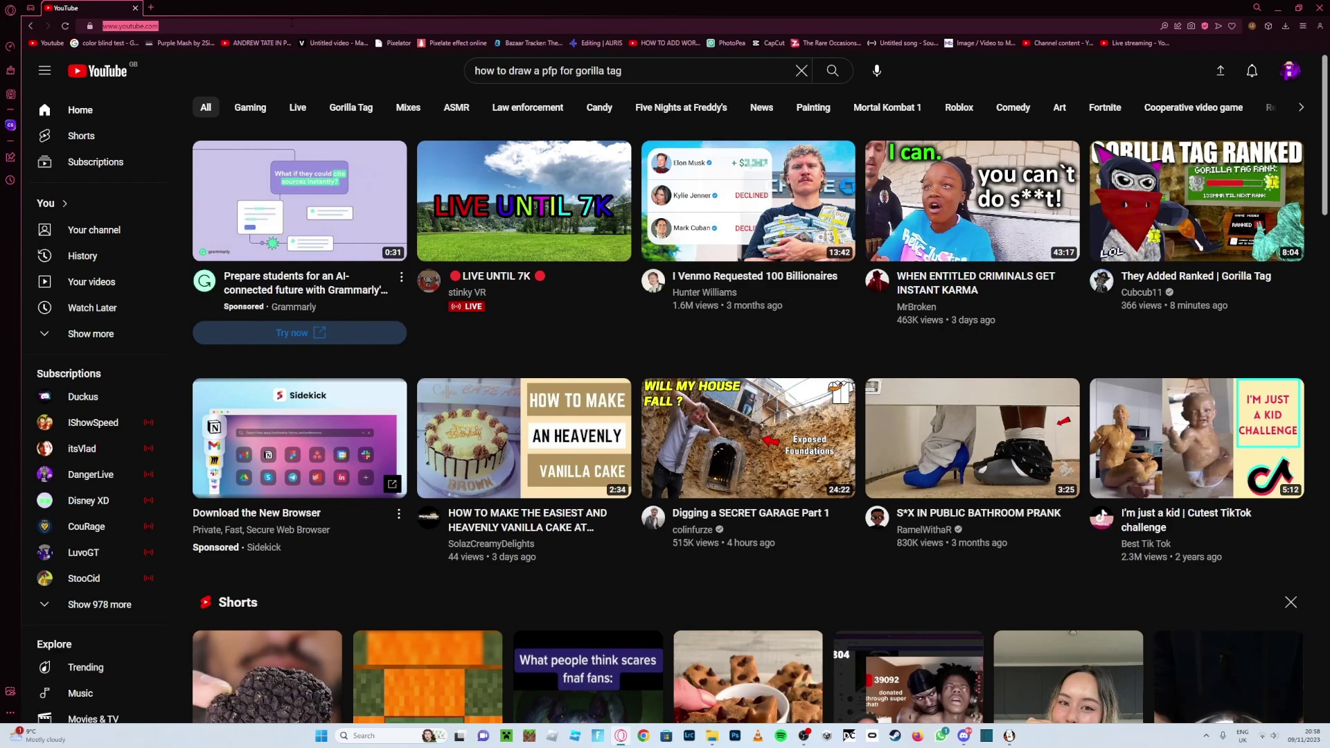
text(fire a)
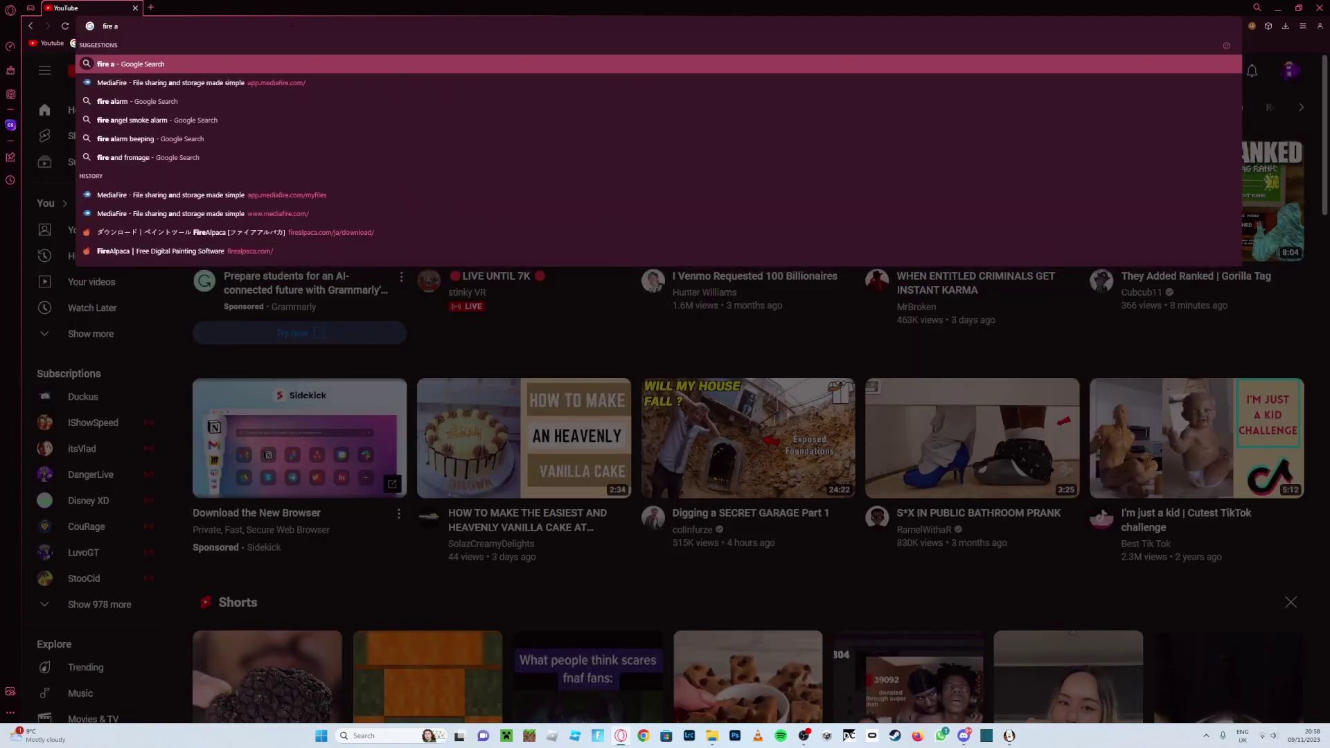
text(lpacka)
key(Return)
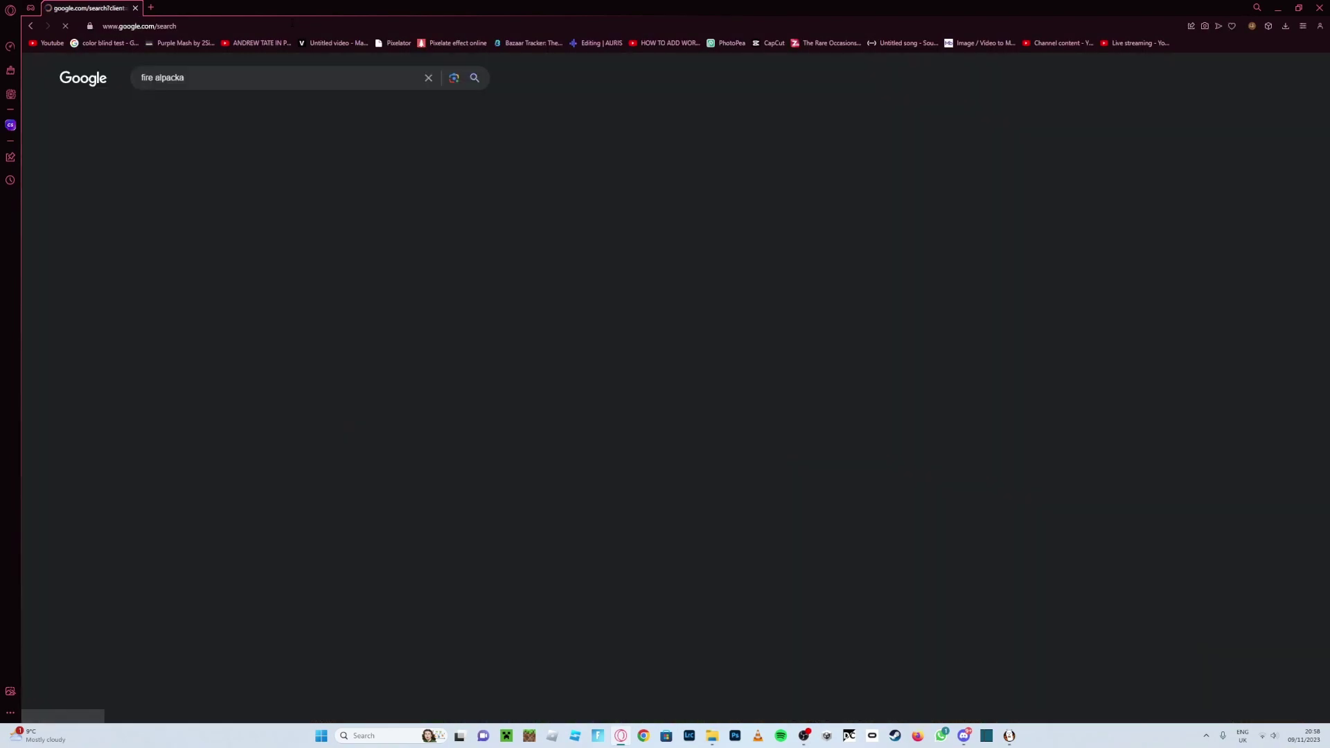
click(178, 78)
key(BackSpace)
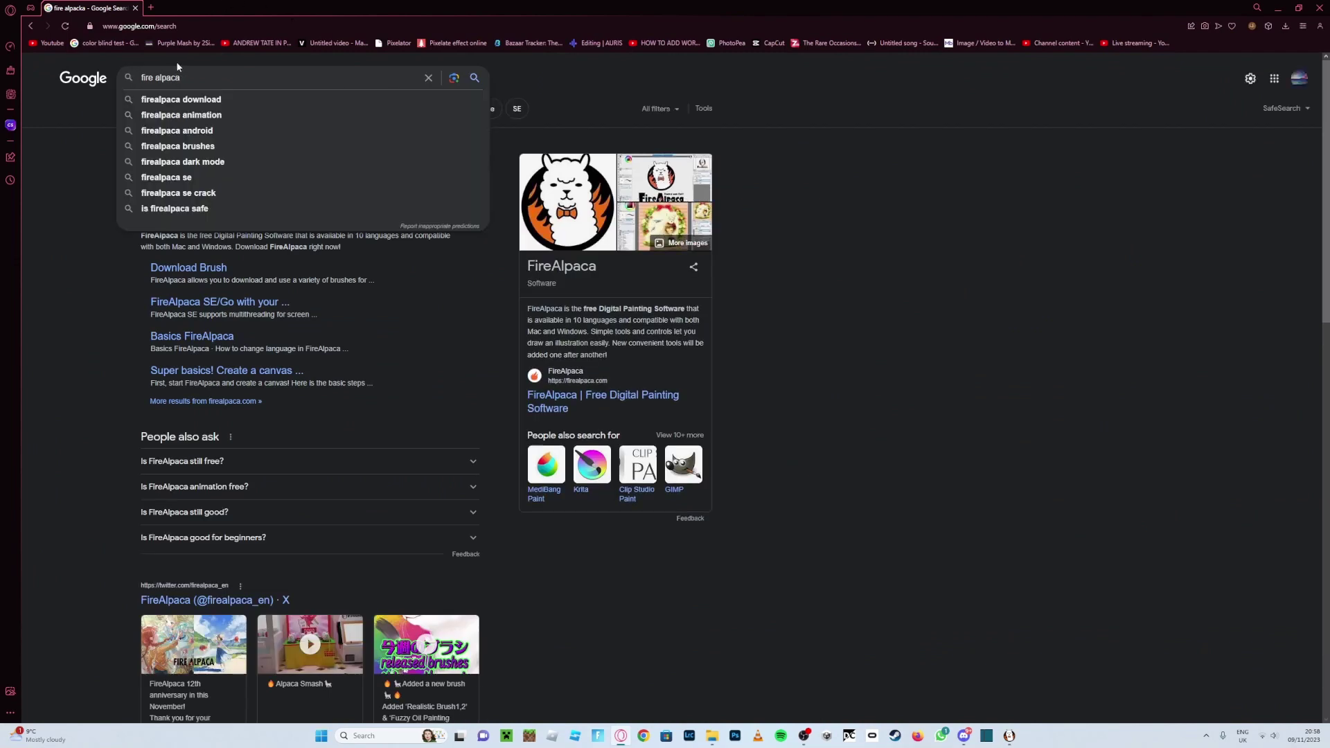
key(Return)
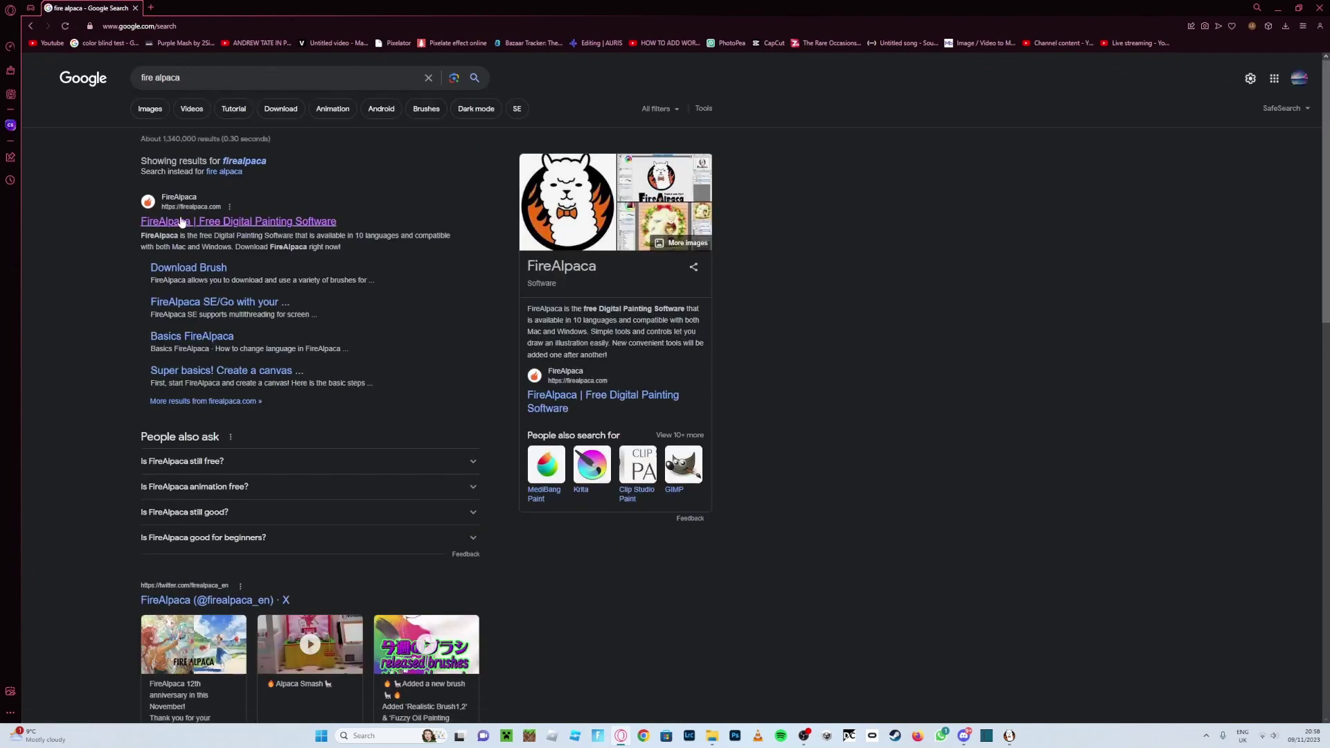
click(201, 222)
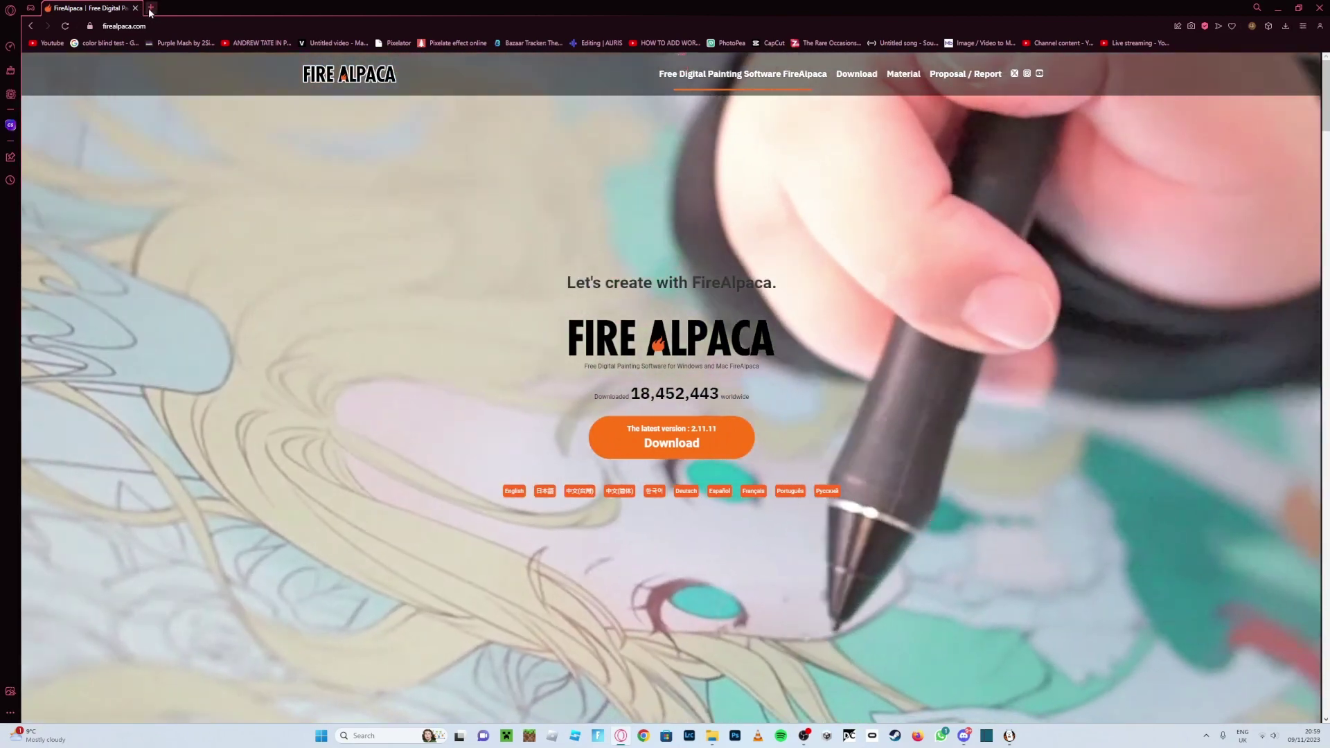
Step: Close the FireAlpaca website, leaving a blank browser tab, and switch to the FireAlpaca painting program
click(151, 7)
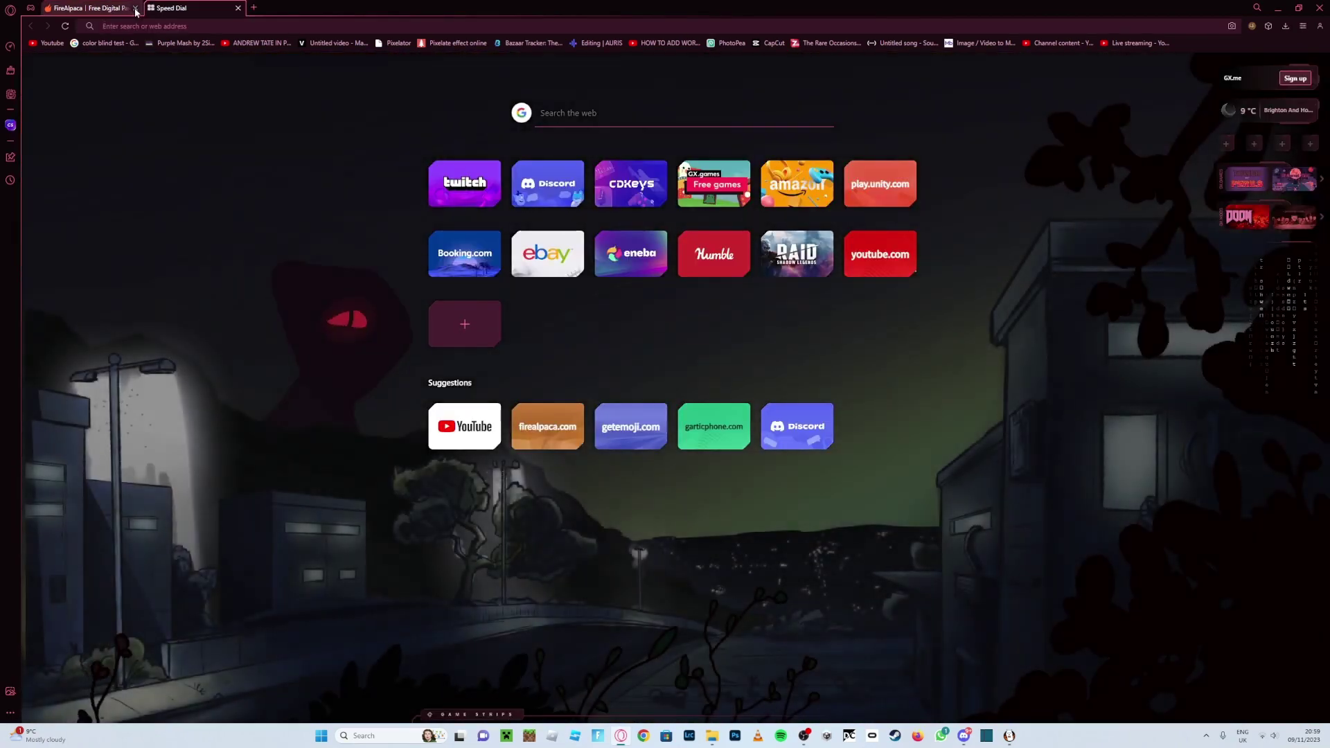
click(135, 9)
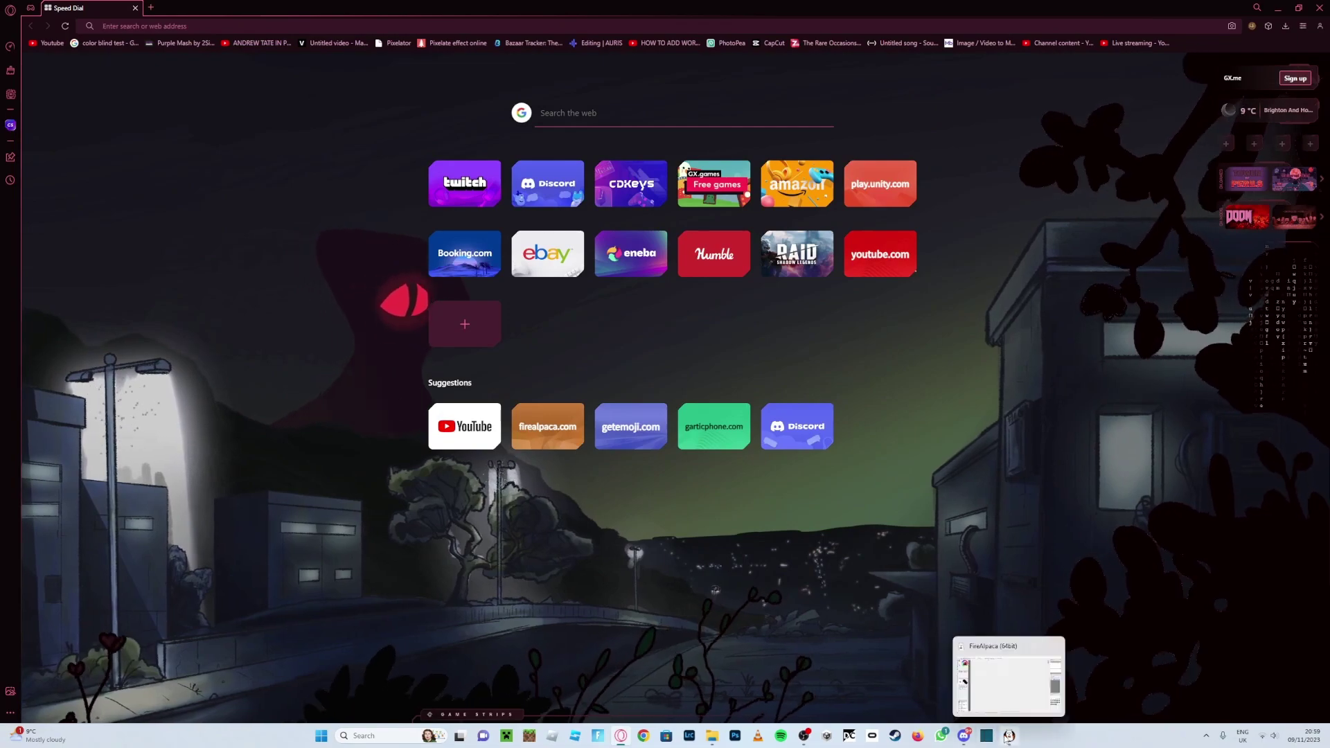
click(1008, 738)
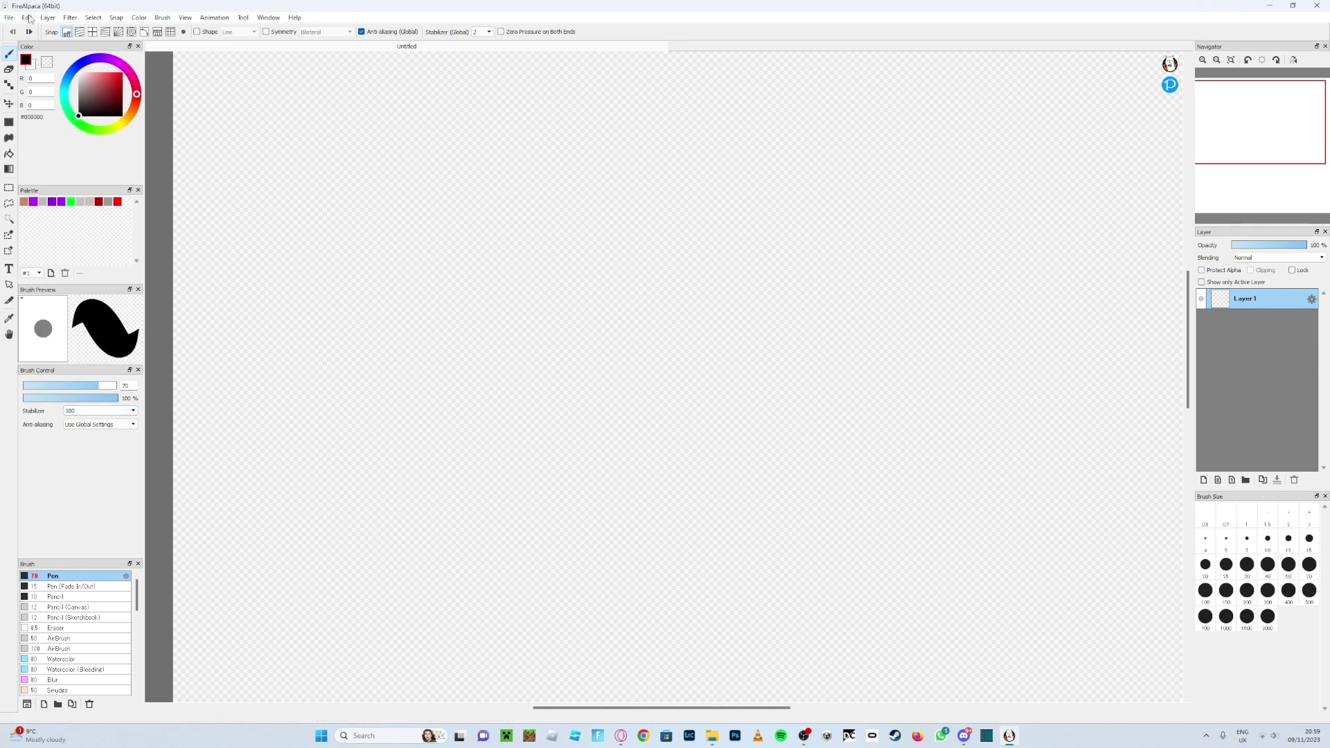
click(9, 18)
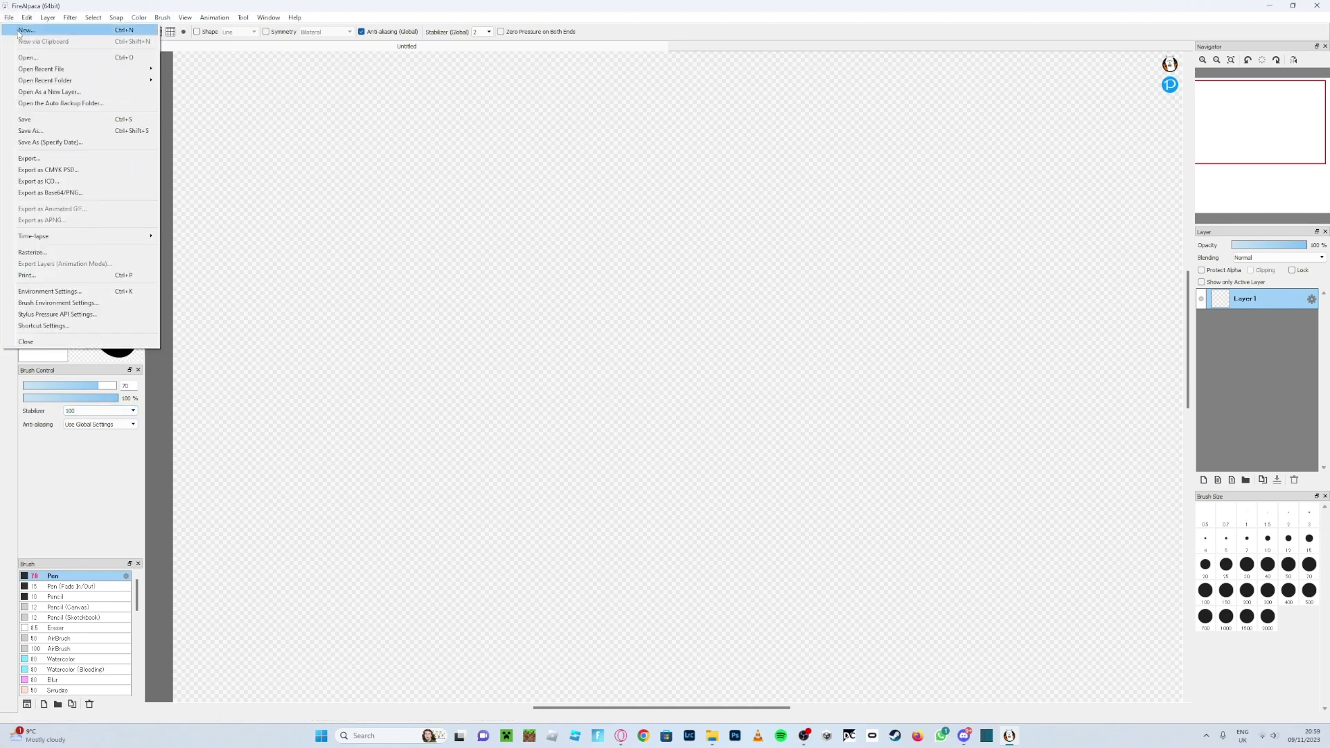
click(25, 30)
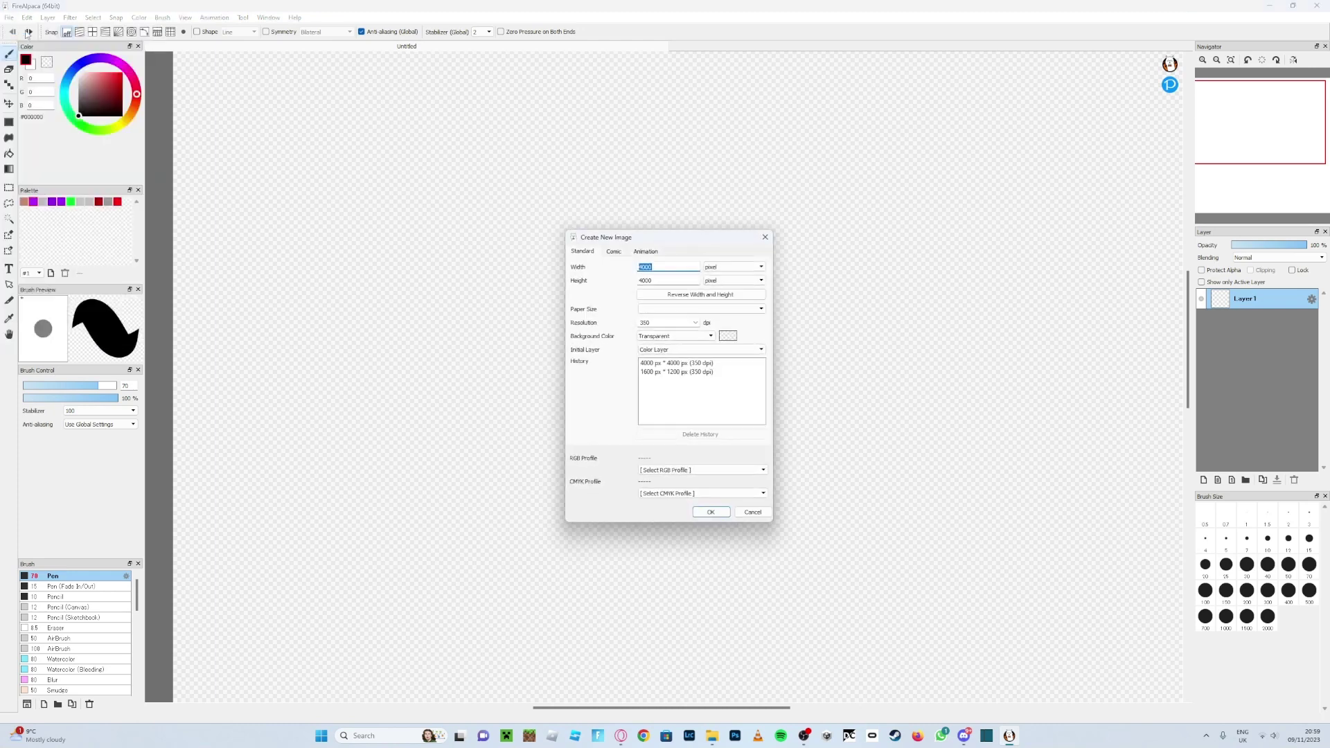
click(754, 513)
Step: Set the pen's stabilizer to 0 and draw a freehand test stroke on the canvas
mouse_move(658, 242)
mouse_down()
mouse_move(598, 353)
mouse_move(715, 450)
mouse_move(603, 419)
mouse_move(707, 320)
mouse_up()
key(ctrl+z)
scroll(725, 339, down, 2)
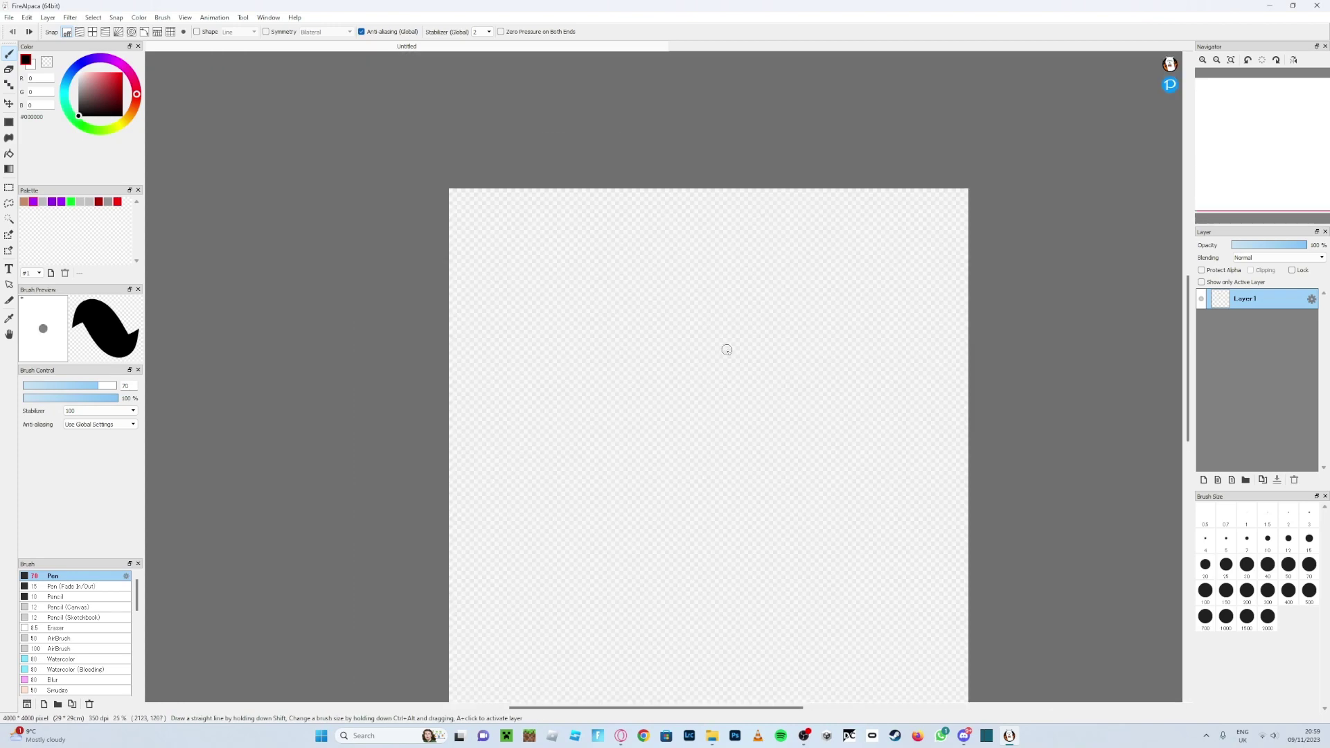
click(101, 411)
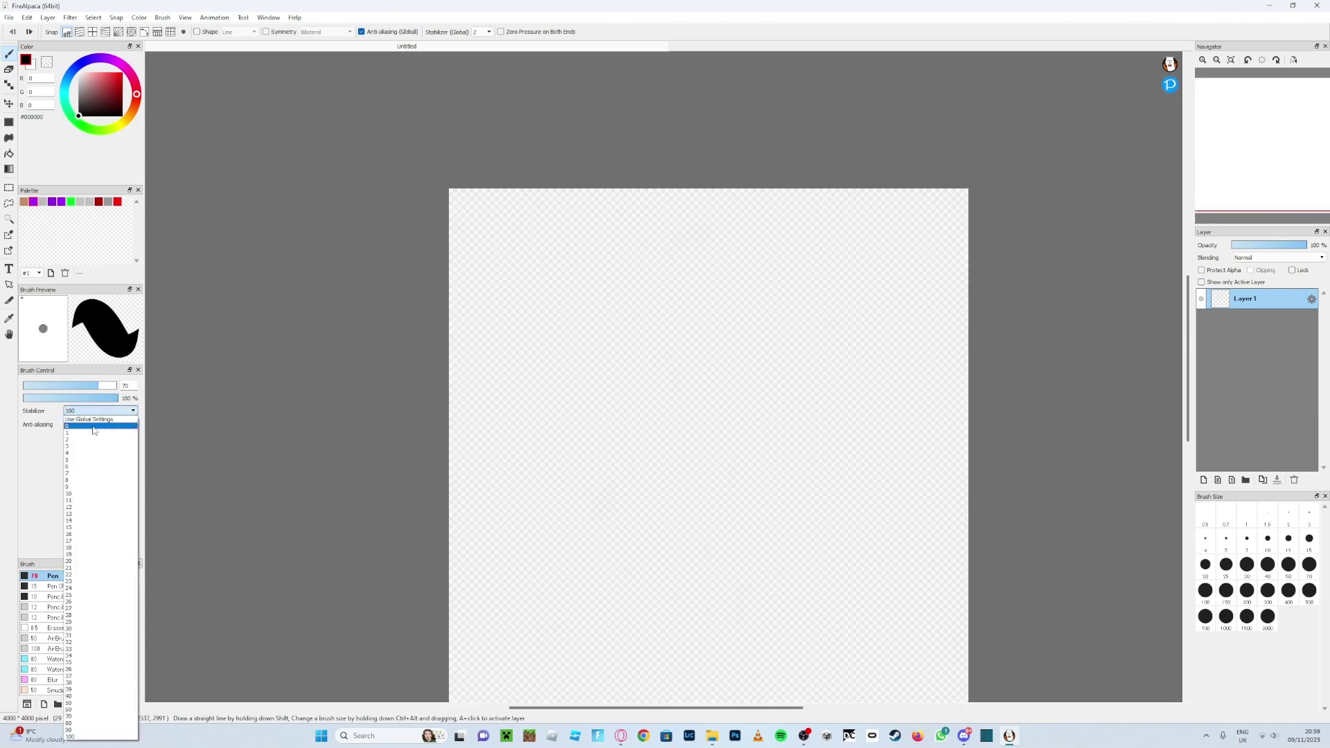
click(97, 427)
mouse_move(635, 332)
mouse_down()
mouse_move(709, 394)
mouse_move(687, 460)
mouse_move(602, 461)
mouse_up()
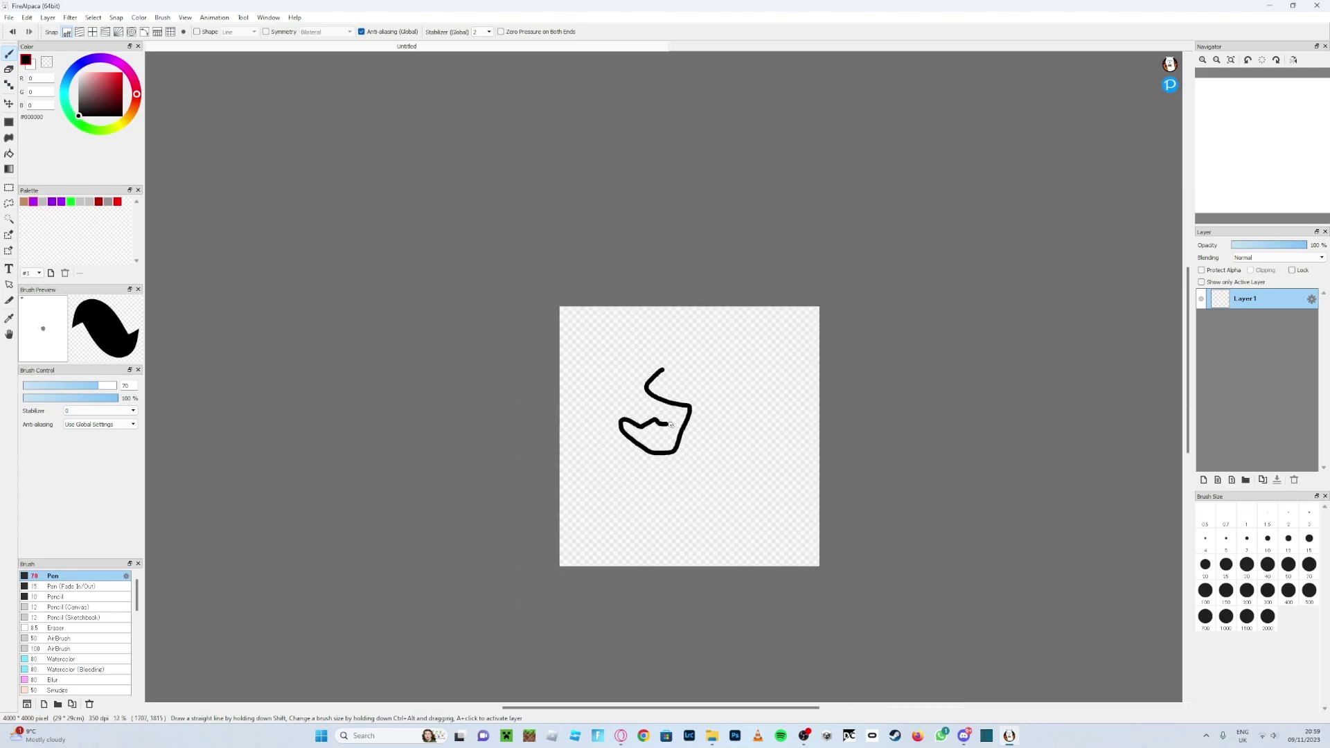
scroll(649, 423, up, 5)
scroll(581, 405, down, 5)
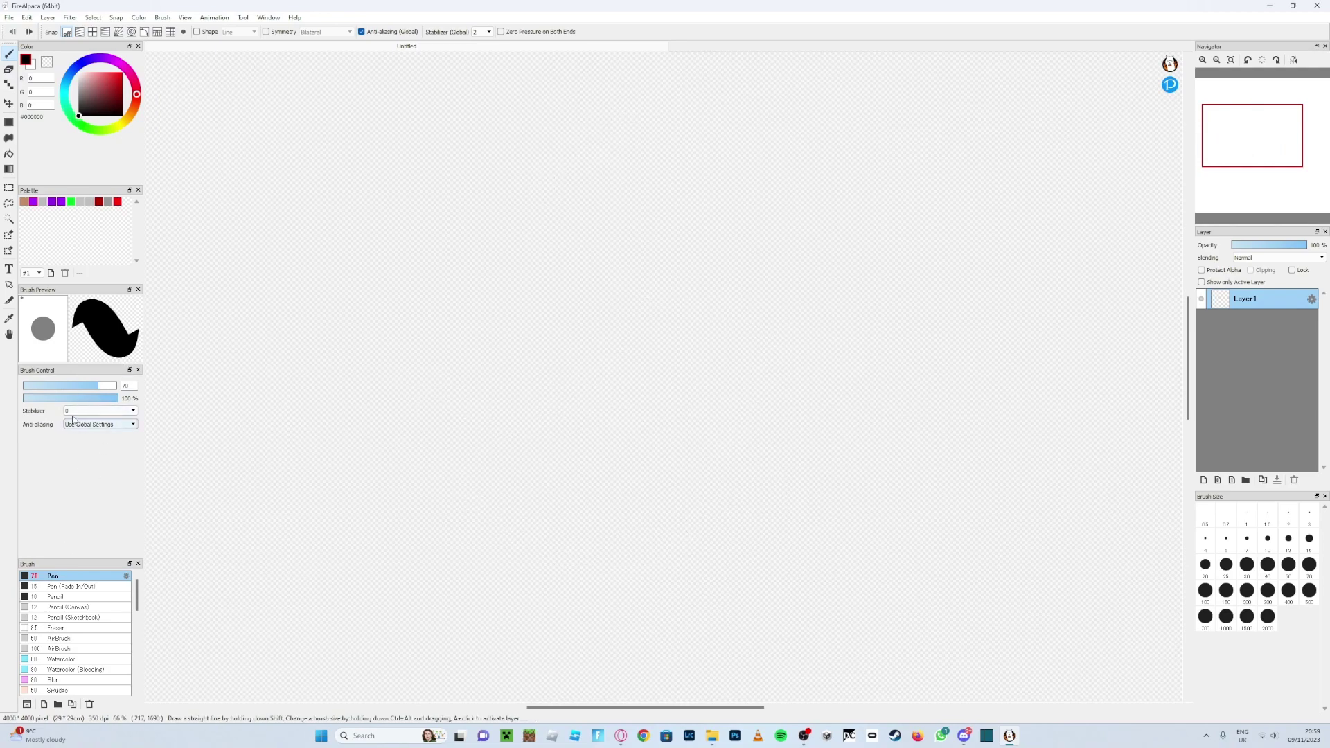
Step: Set the pen's stabilizer to 50, draw a test stroke and undo it
click(99, 408)
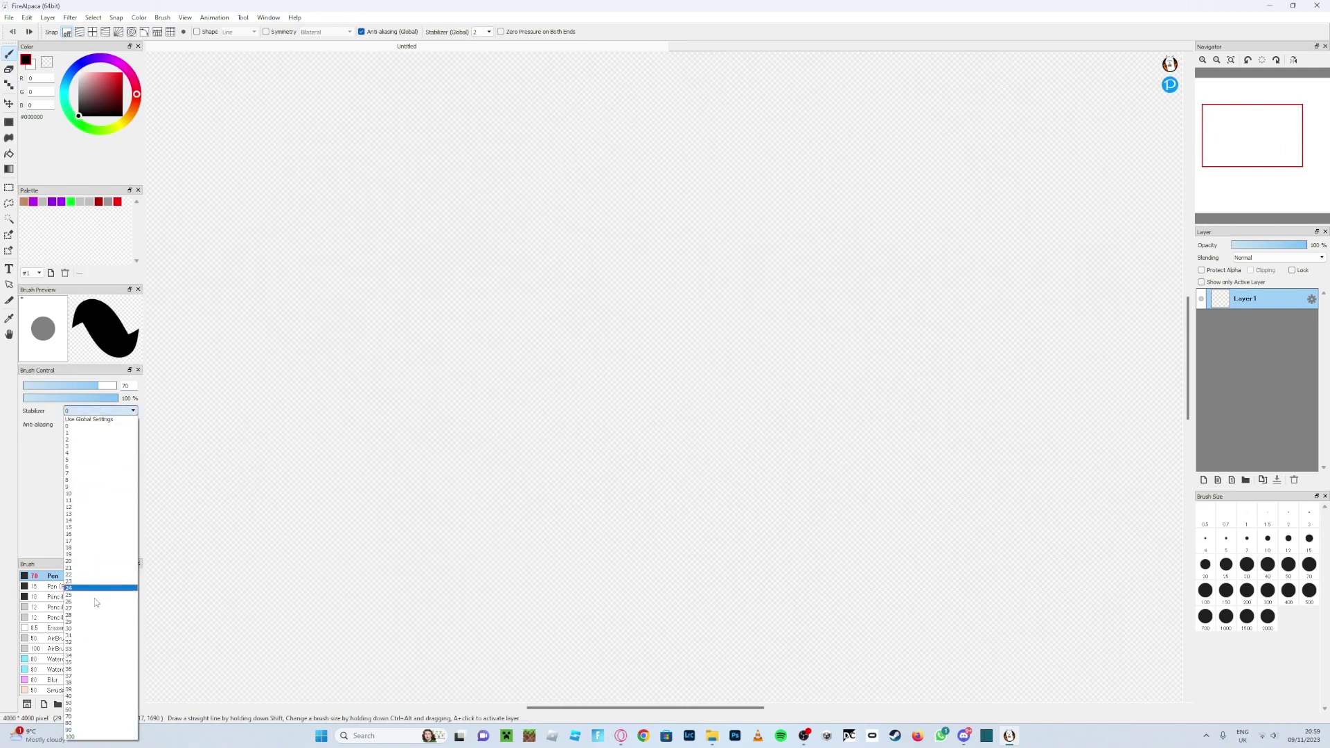
click(85, 703)
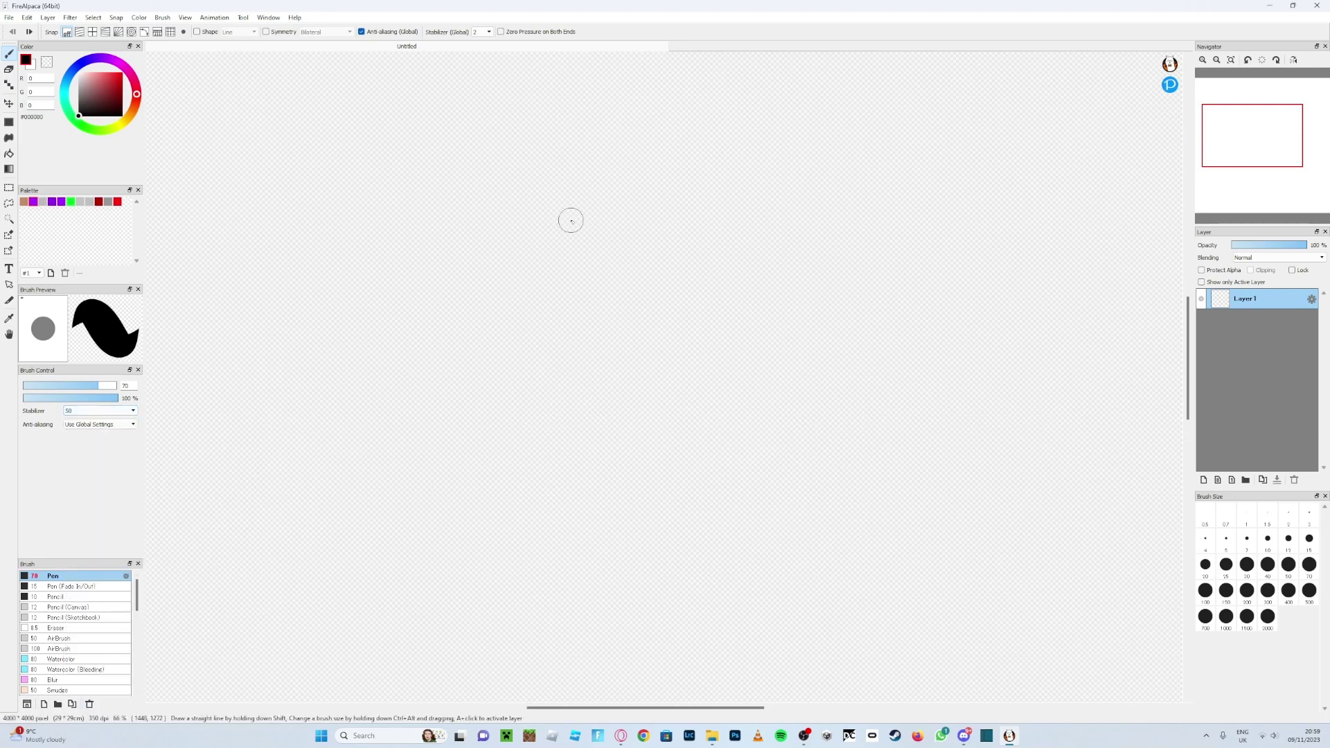
mouse_move(578, 220)
mouse_down()
mouse_move(499, 268)
mouse_move(511, 330)
mouse_move(545, 355)
mouse_move(575, 423)
mouse_move(562, 473)
mouse_move(518, 490)
mouse_move(501, 475)
mouse_move(514, 413)
mouse_move(590, 374)
mouse_move(637, 308)
mouse_move(607, 321)
mouse_move(642, 392)
mouse_move(699, 409)
mouse_move(695, 487)
mouse_up()
key(ctrl+z)
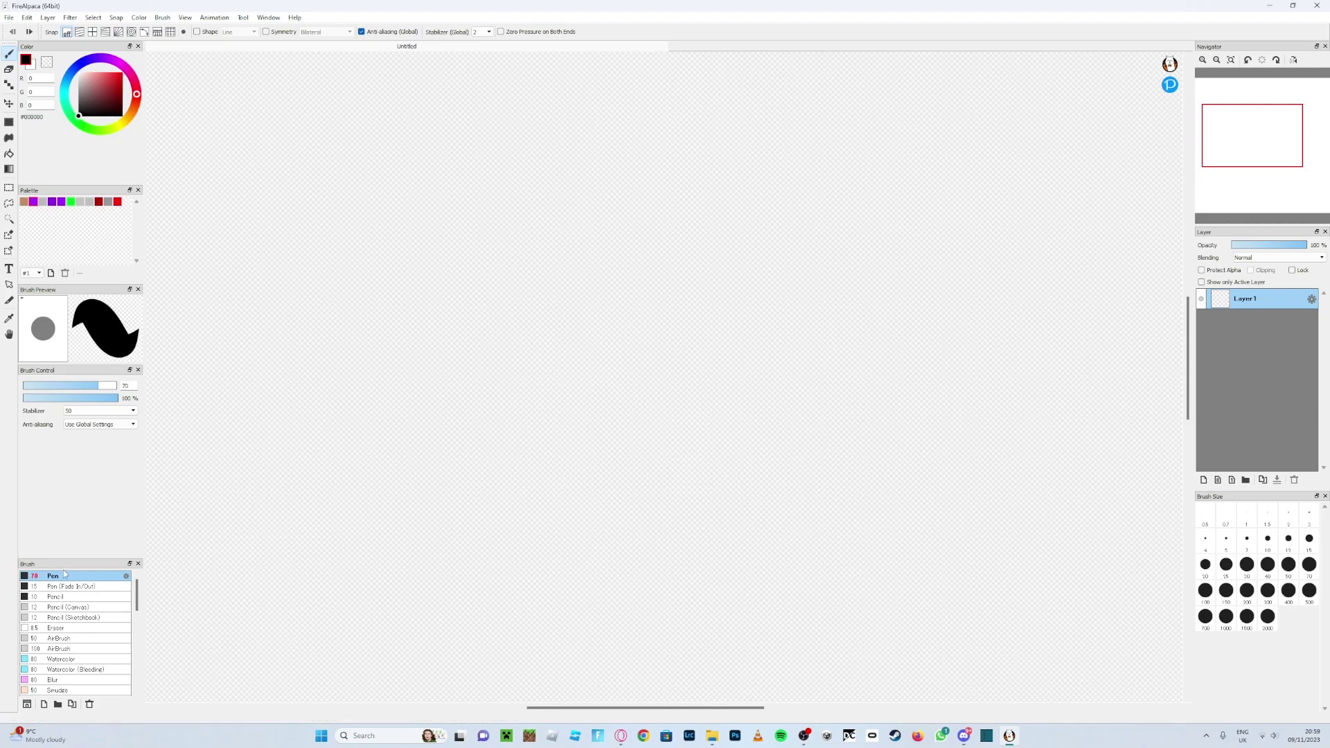
Step: Set the pen's stabilizer to 60 and bring the whole canvas into view
click(83, 411)
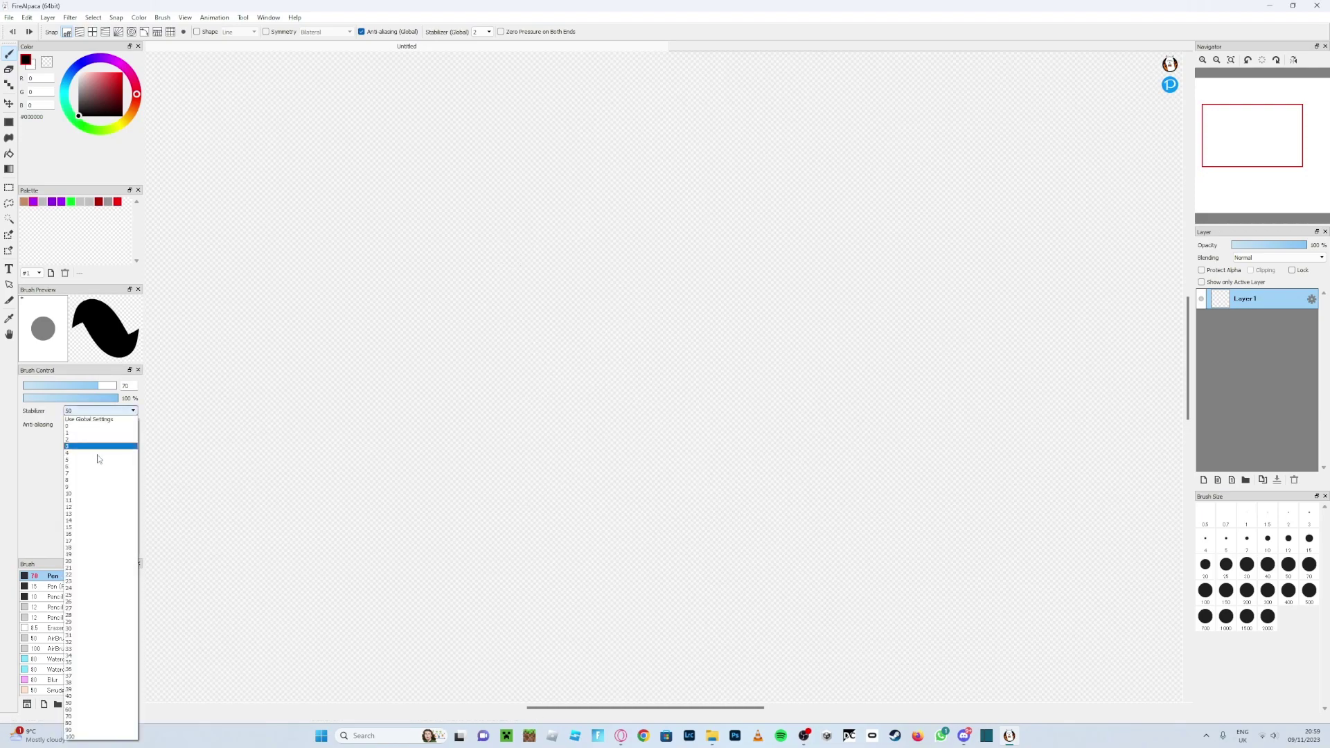
click(70, 710)
scroll(405, 419, down, 3)
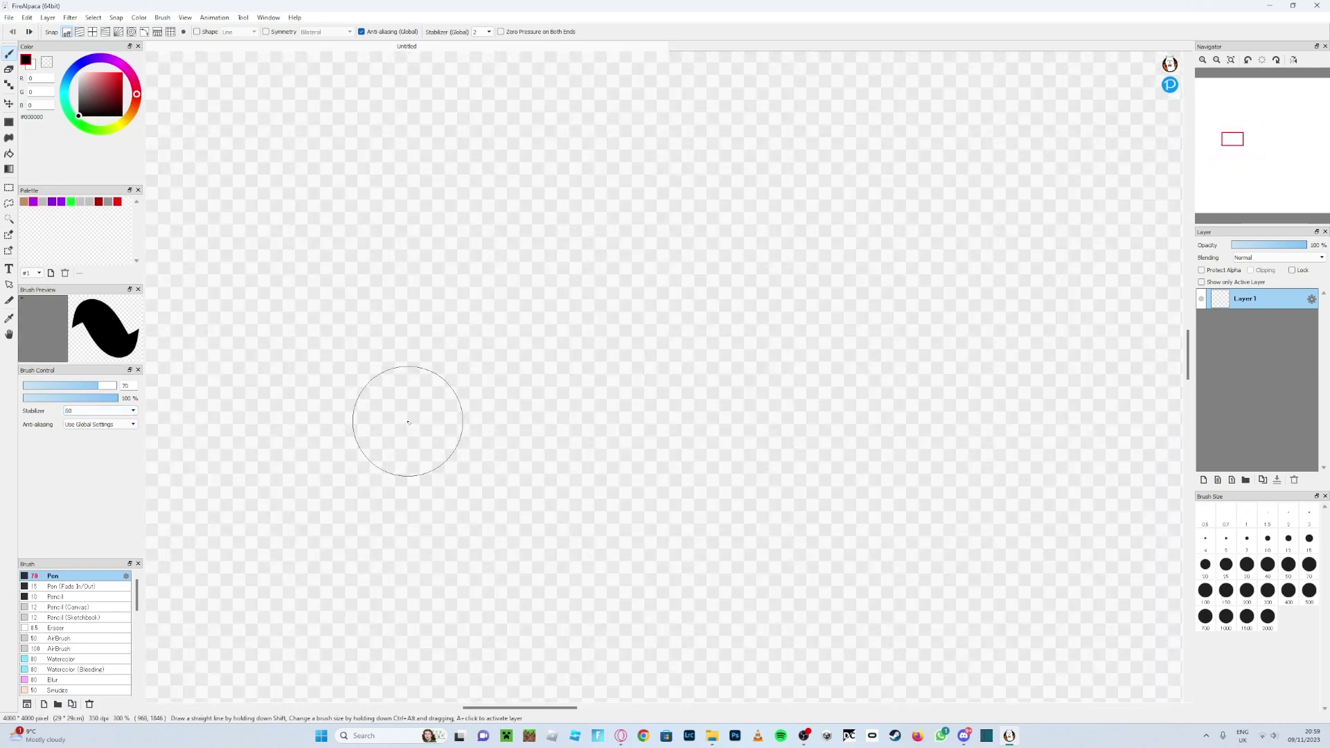
scroll(404, 420, down, 2)
scroll(330, 454, up, 2)
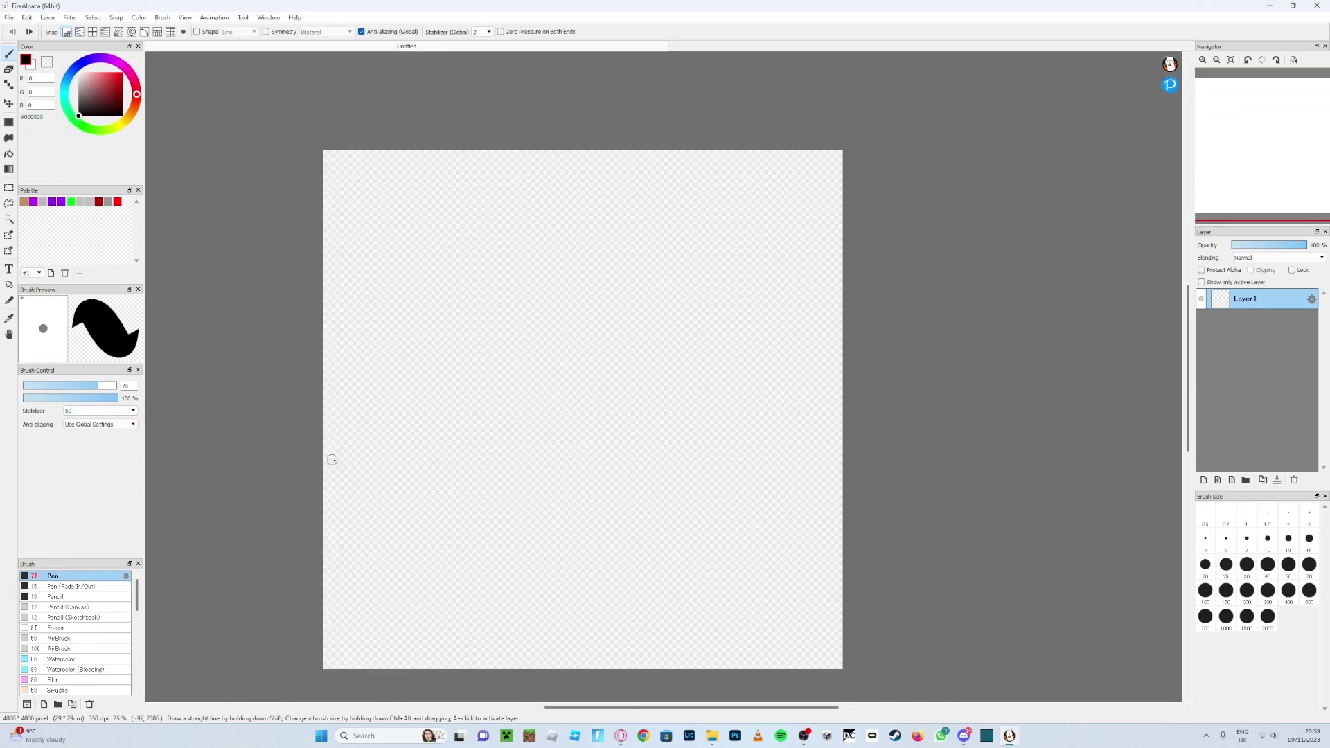
scroll(493, 469, down, 1)
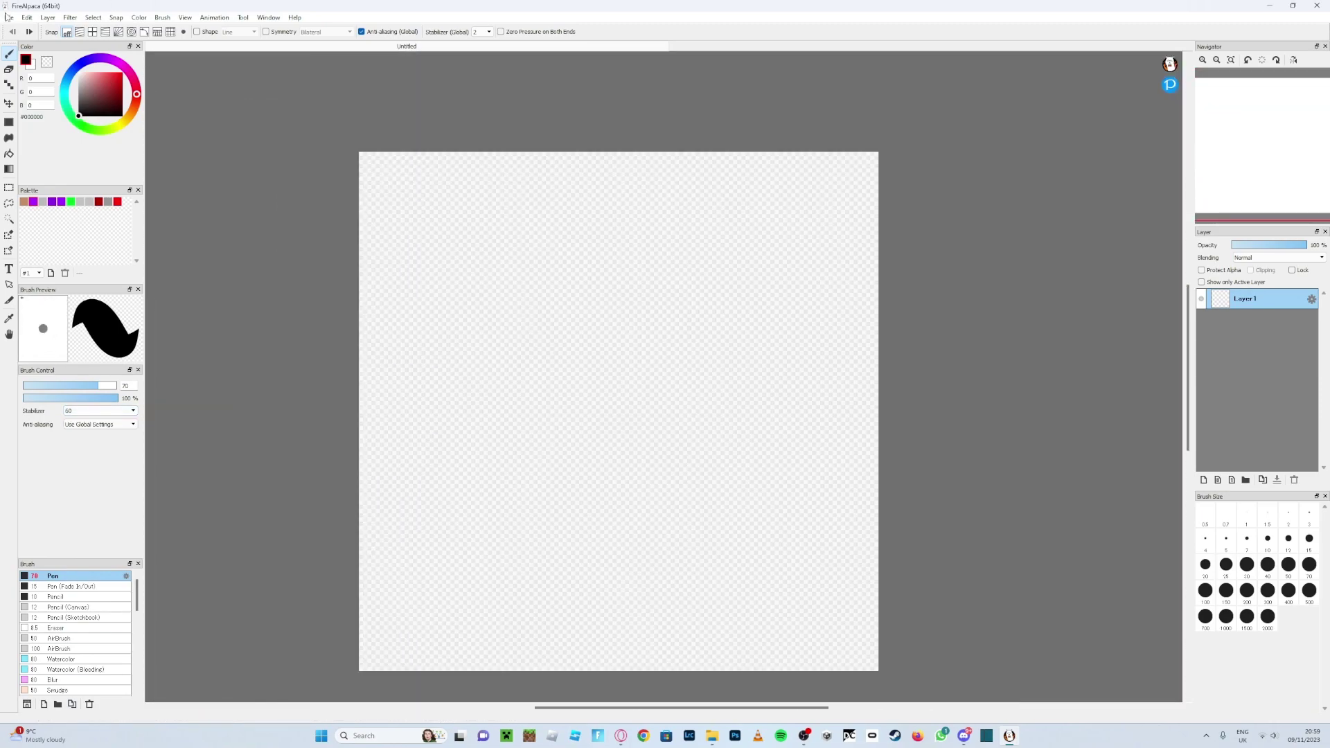
click(43, 20)
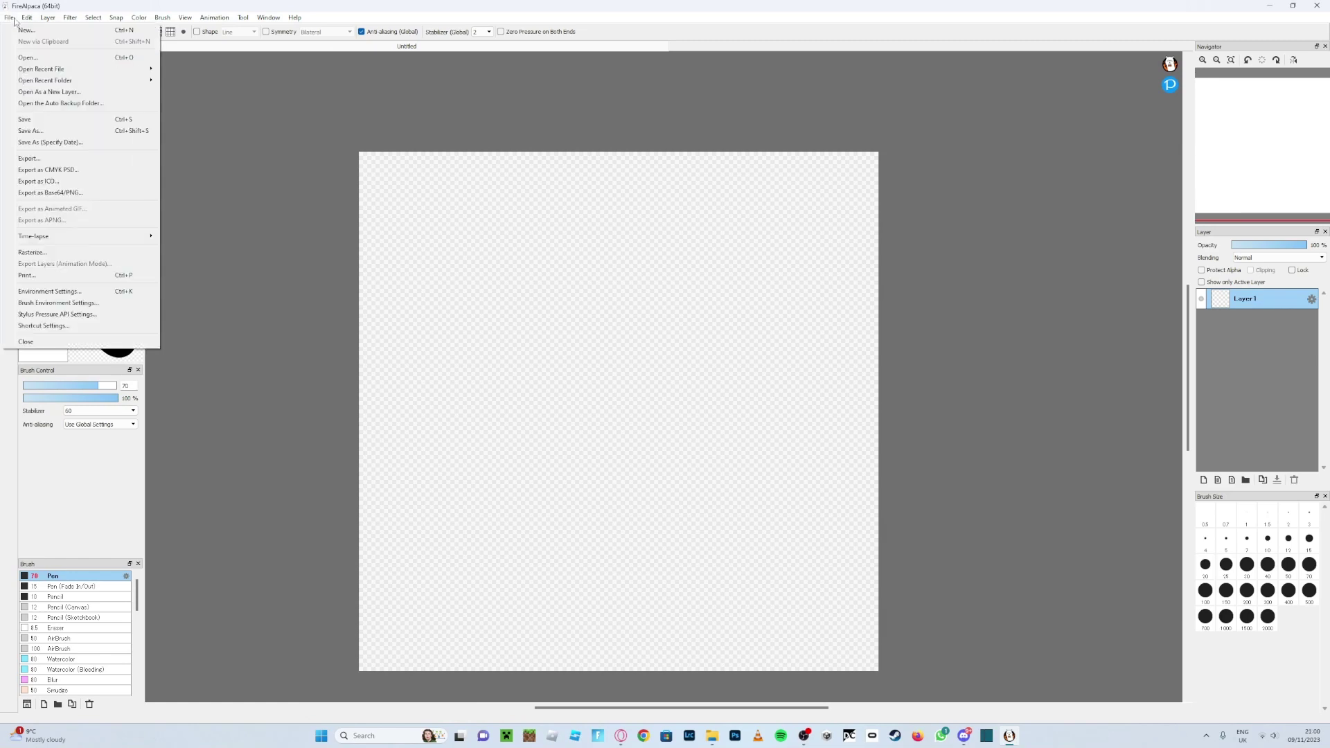
click(20, 28)
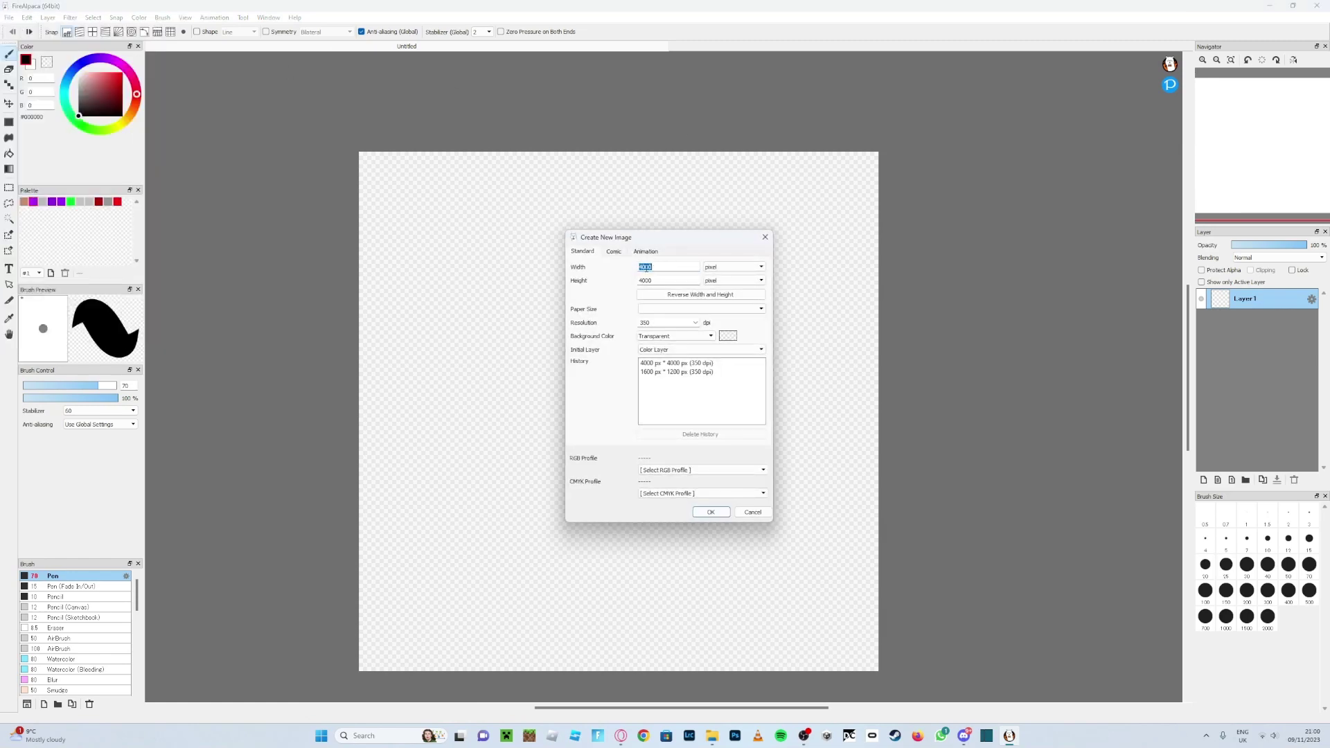
click(753, 513)
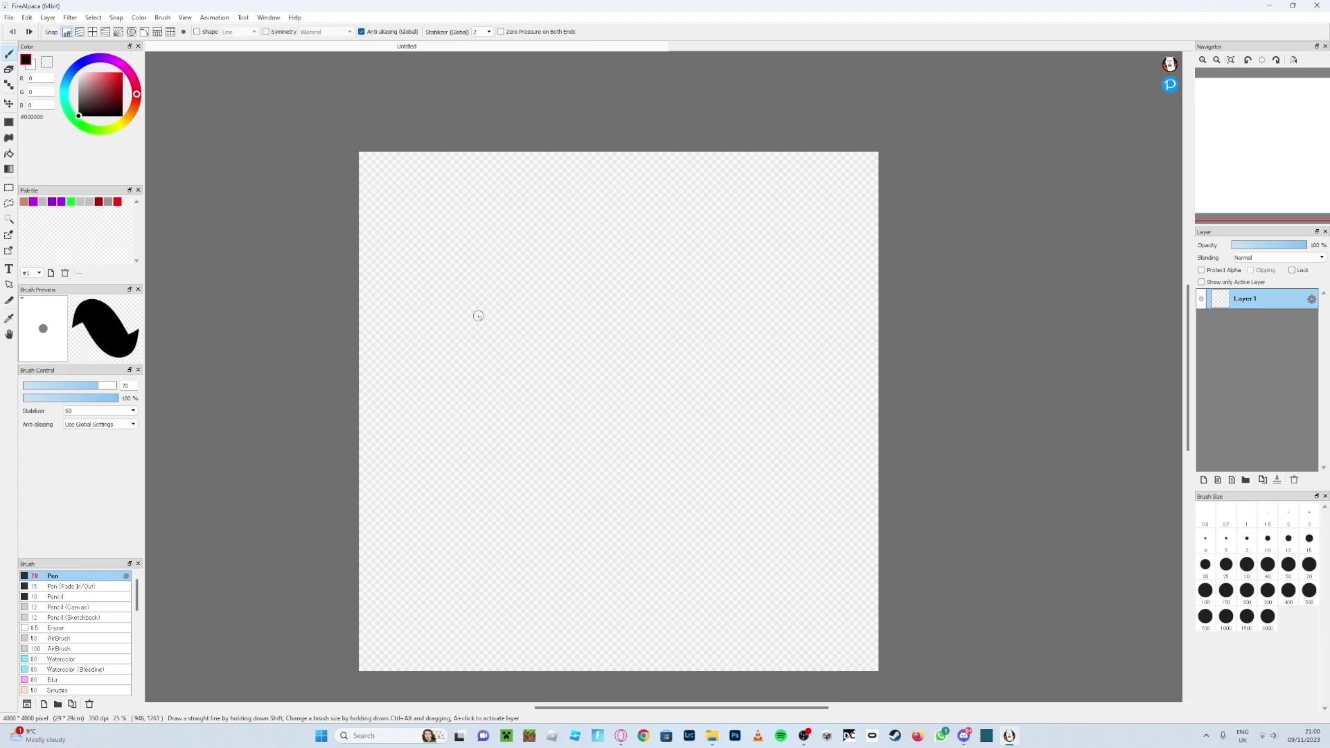
Step: Try to draw a closed black head outline in the upper part of the canvas, and undo the strokes
scroll(478, 316, up, 1)
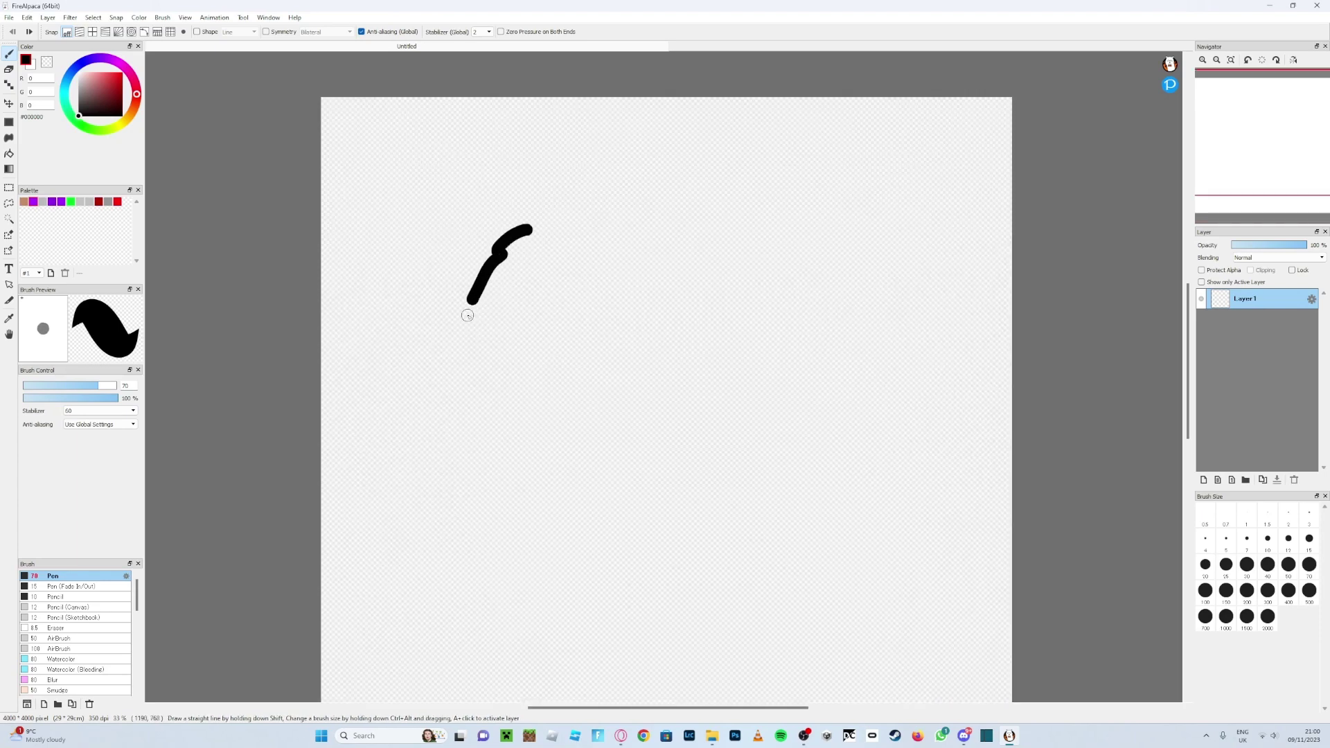
key(ctrl+z)
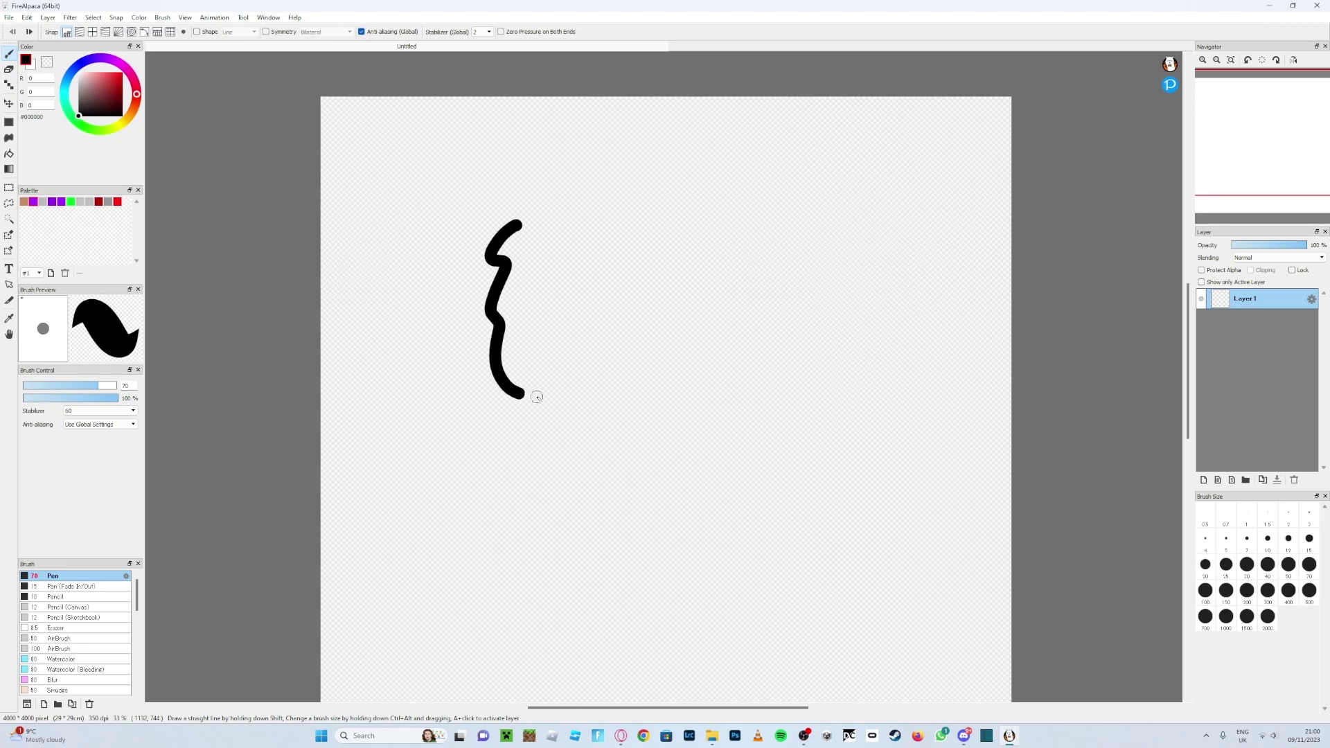
mouse_move(537, 397)
mouse_down()
mouse_move(606, 378)
mouse_move(662, 317)
mouse_move(668, 226)
mouse_move(620, 206)
mouse_move(540, 217)
mouse_up()
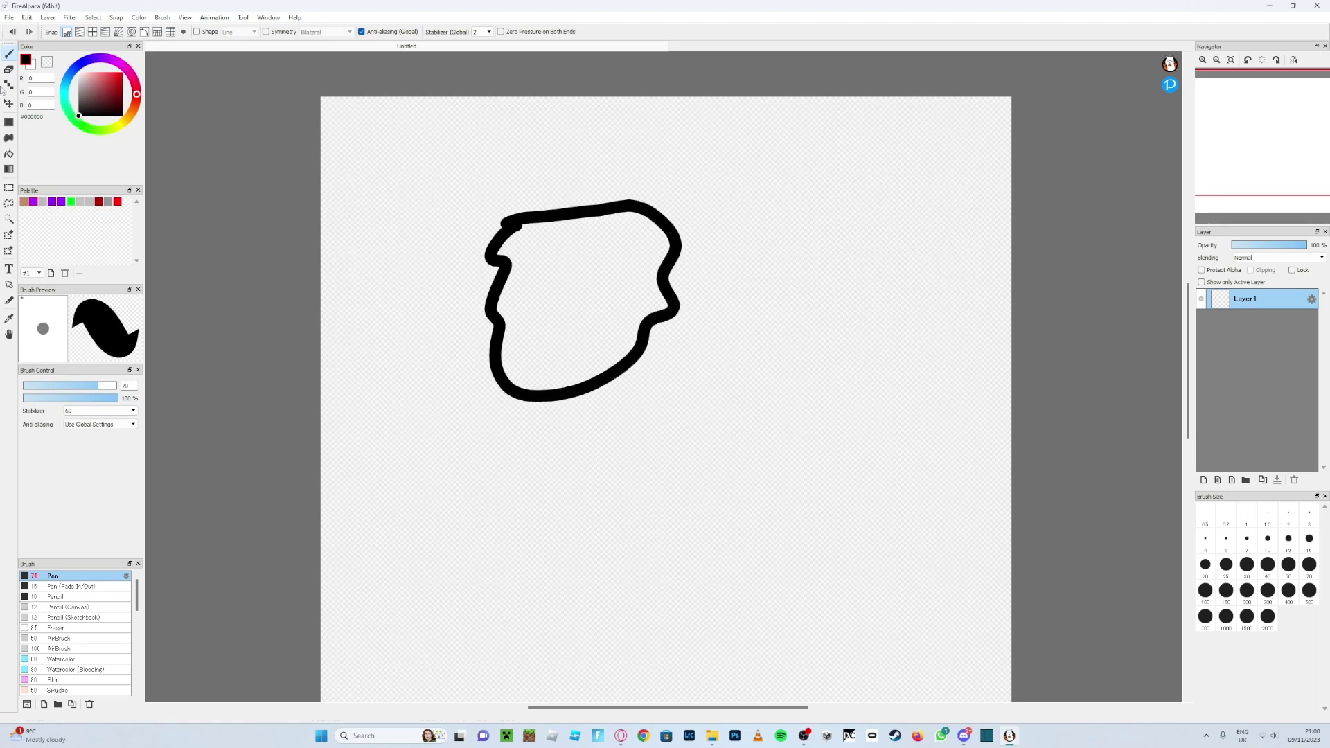
click(12, 32)
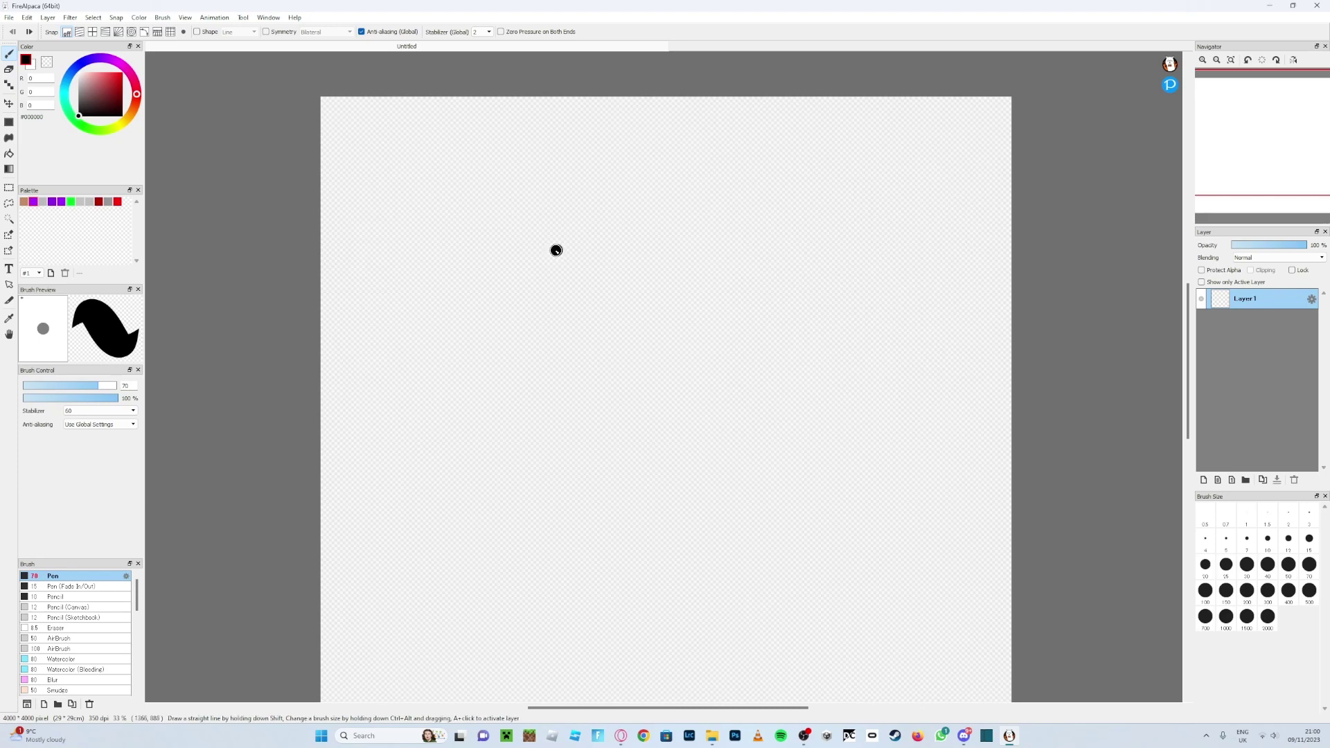
mouse_move(533, 288)
mouse_down()
mouse_move(506, 350)
mouse_move(516, 391)
mouse_move(562, 435)
mouse_move(661, 425)
mouse_move(697, 332)
mouse_move(691, 268)
mouse_move(657, 234)
mouse_move(519, 269)
mouse_move(526, 349)
mouse_up()
key(ctrl+z)
key(ctrl+z)
Step: Set the pen's stabilizer to 50 and try several freehand outline strokes on the canvas, undoing each one
click(89, 410)
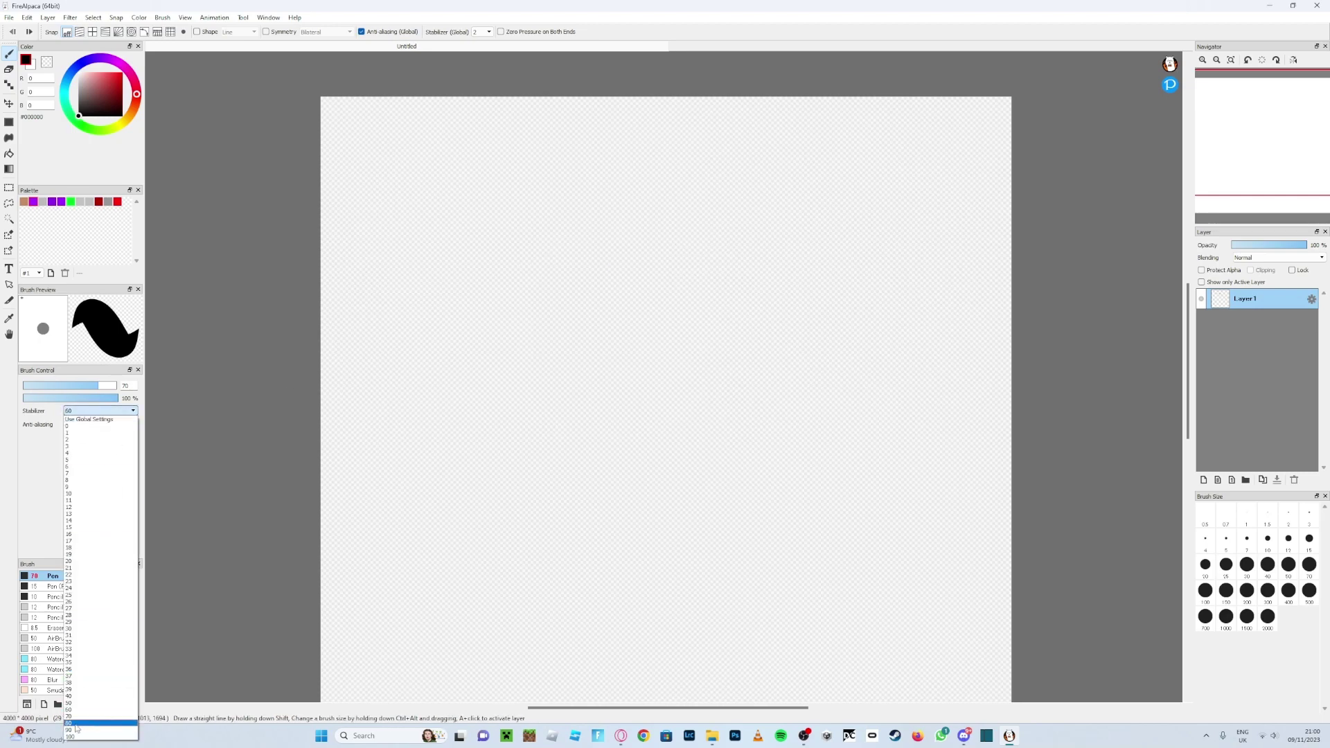
click(70, 703)
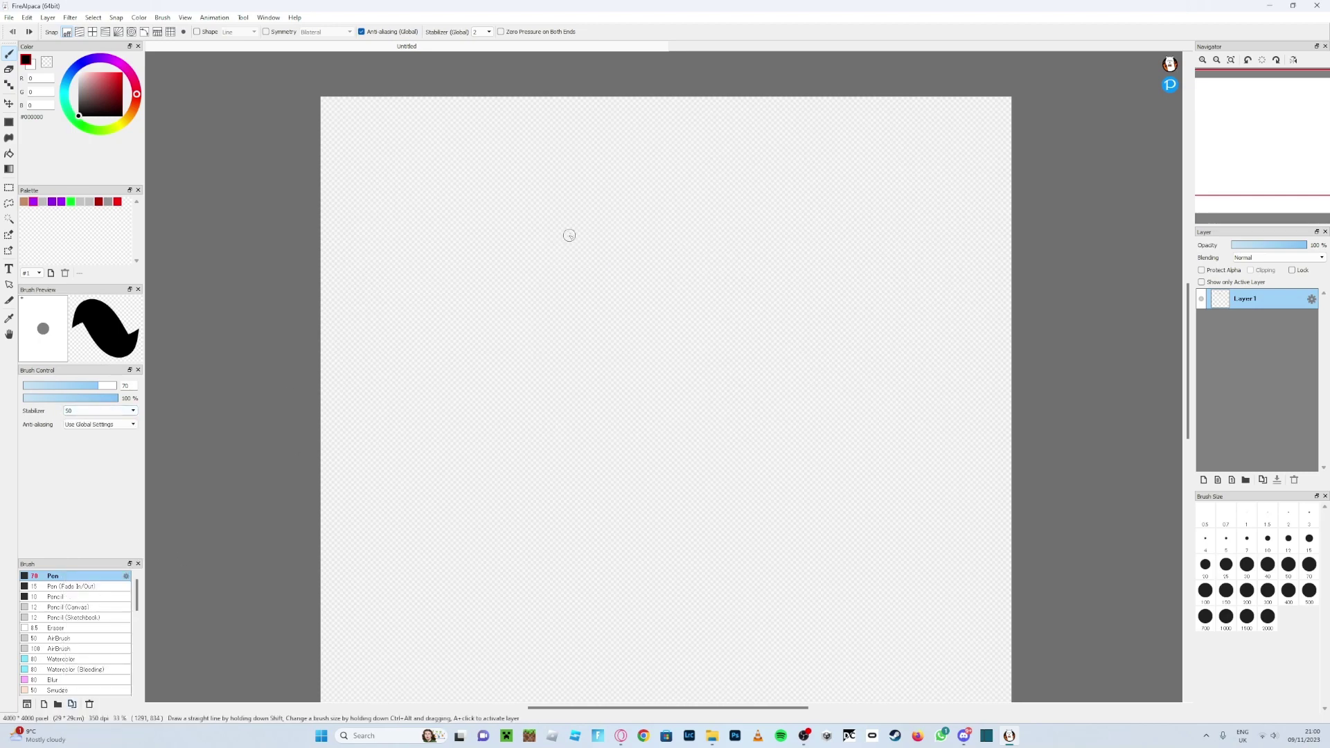
drag(572, 234, 512, 275)
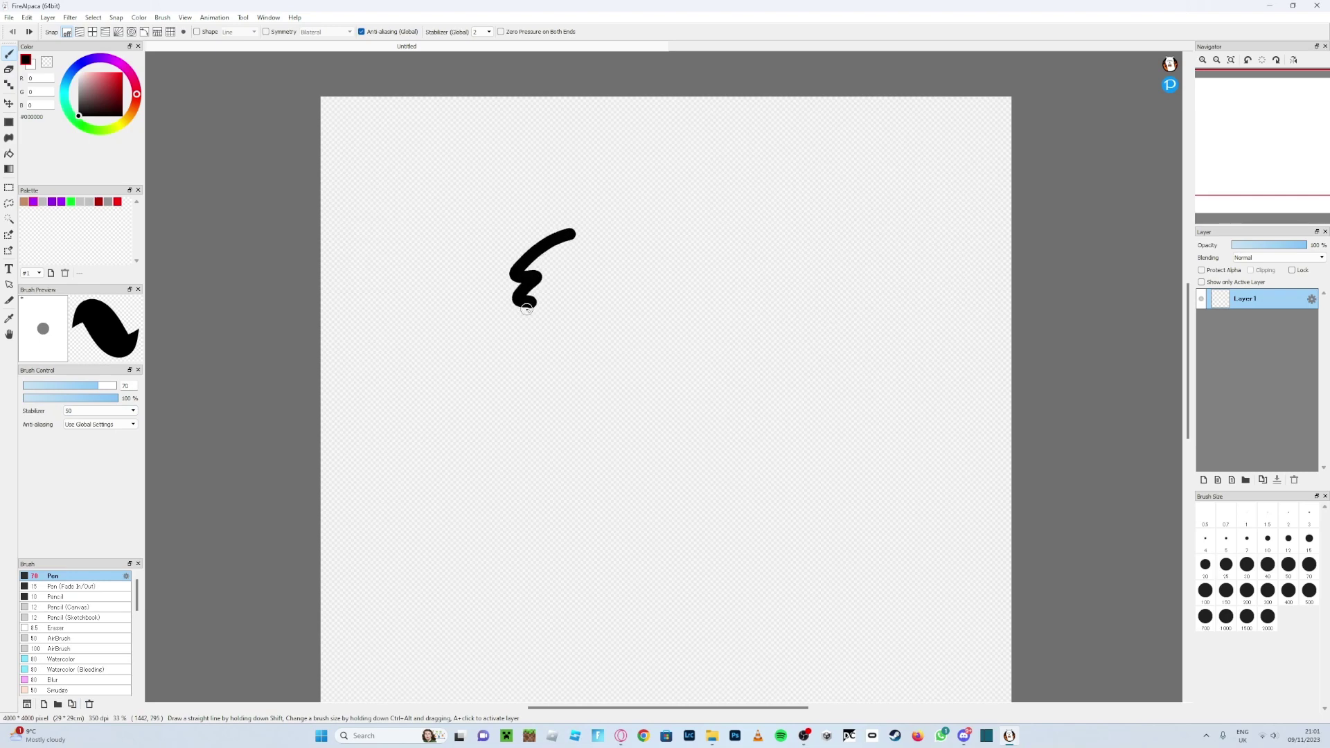
mouse_move(521, 339)
mouse_down()
mouse_move(524, 376)
mouse_move(683, 377)
mouse_up()
key(ctrl+z)
mouse_move(585, 231)
mouse_down()
mouse_move(659, 365)
mouse_move(550, 246)
mouse_move(554, 371)
mouse_move(655, 229)
mouse_move(585, 207)
mouse_move(530, 267)
mouse_move(508, 356)
mouse_move(693, 329)
mouse_move(659, 234)
mouse_move(597, 208)
mouse_up()
key(ctrl+z)
key(ctrl+z)
key(ctrl+z)
mouse_move(551, 248)
mouse_down()
mouse_move(524, 305)
mouse_move(510, 374)
mouse_up()
key(ctrl+z)
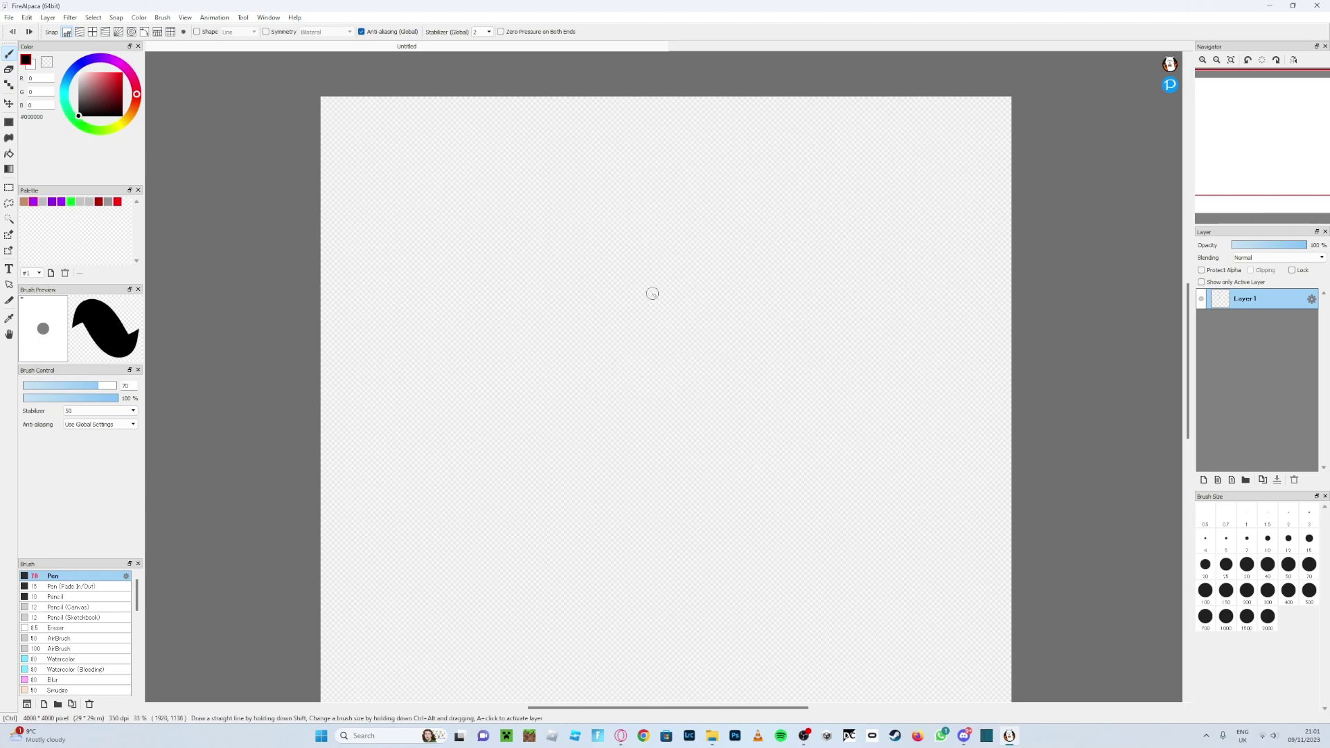
Step: Set the pen's stabilizer to 30 and try out a few outline strokes, undoing them to leave the canvas empty
click(101, 410)
click(90, 627)
mouse_move(518, 203)
mouse_down()
mouse_move(510, 268)
mouse_move(485, 267)
mouse_move(483, 362)
mouse_move(728, 279)
mouse_up()
key(ctrl+z)
key(ctrl+z)
mouse_move(564, 253)
mouse_down()
mouse_move(517, 332)
mouse_move(513, 399)
mouse_up()
key(ctrl+z)
mouse_move(539, 187)
mouse_down()
mouse_move(510, 225)
mouse_move(501, 270)
mouse_up()
key(ctrl+z)
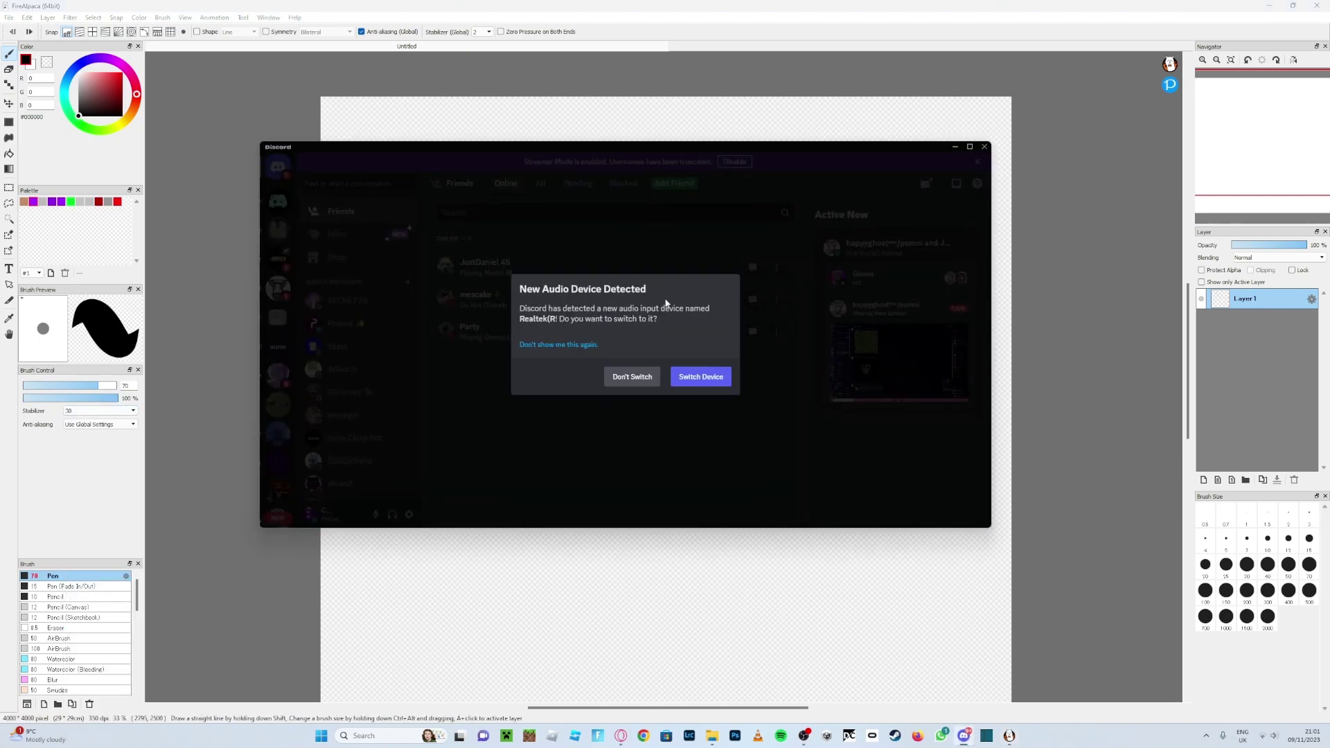
Step: In Discord, decline switching the audio device and open the direct message containing the green-hooded profile picture drawing
click(632, 377)
click(355, 300)
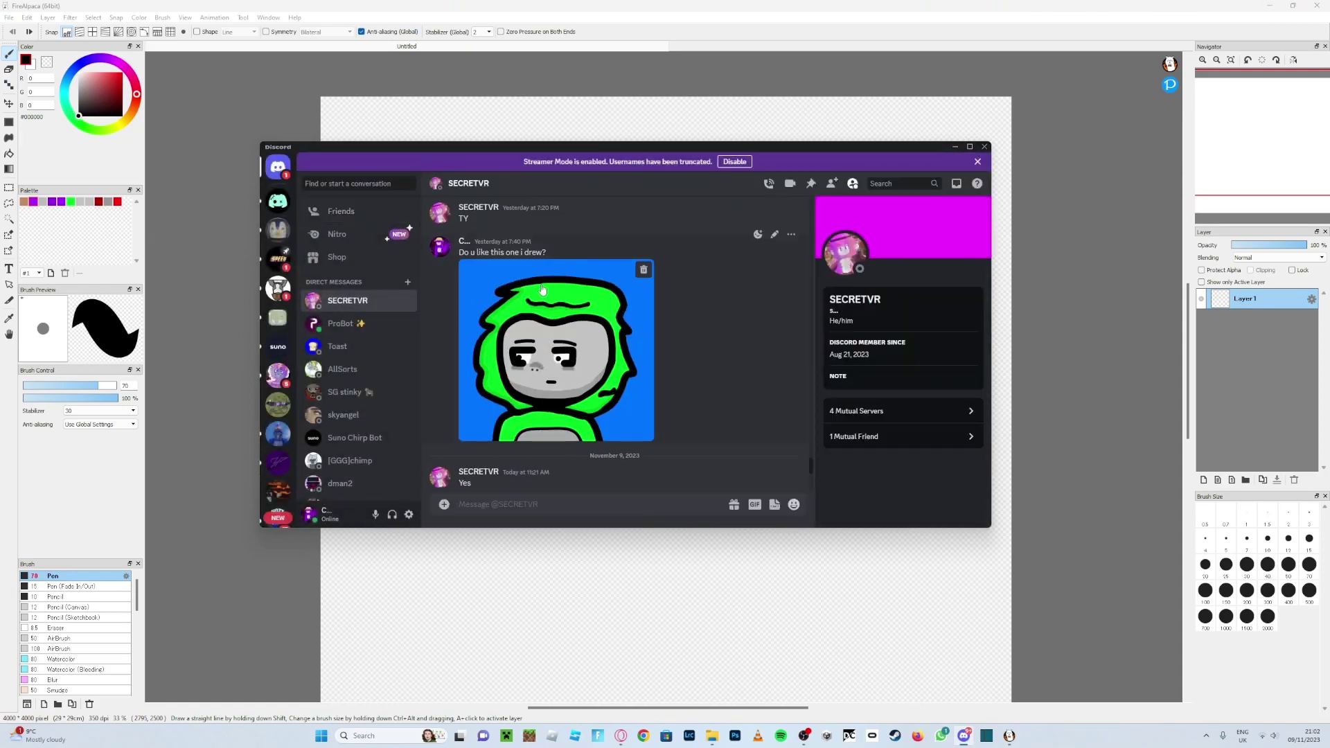
Step: Switch back to FireAlpaca and draw a closed black head outline with jagged hair tufts in the upper part of the canvas
key(alt+Tab)
drag(603, 226, 589, 198)
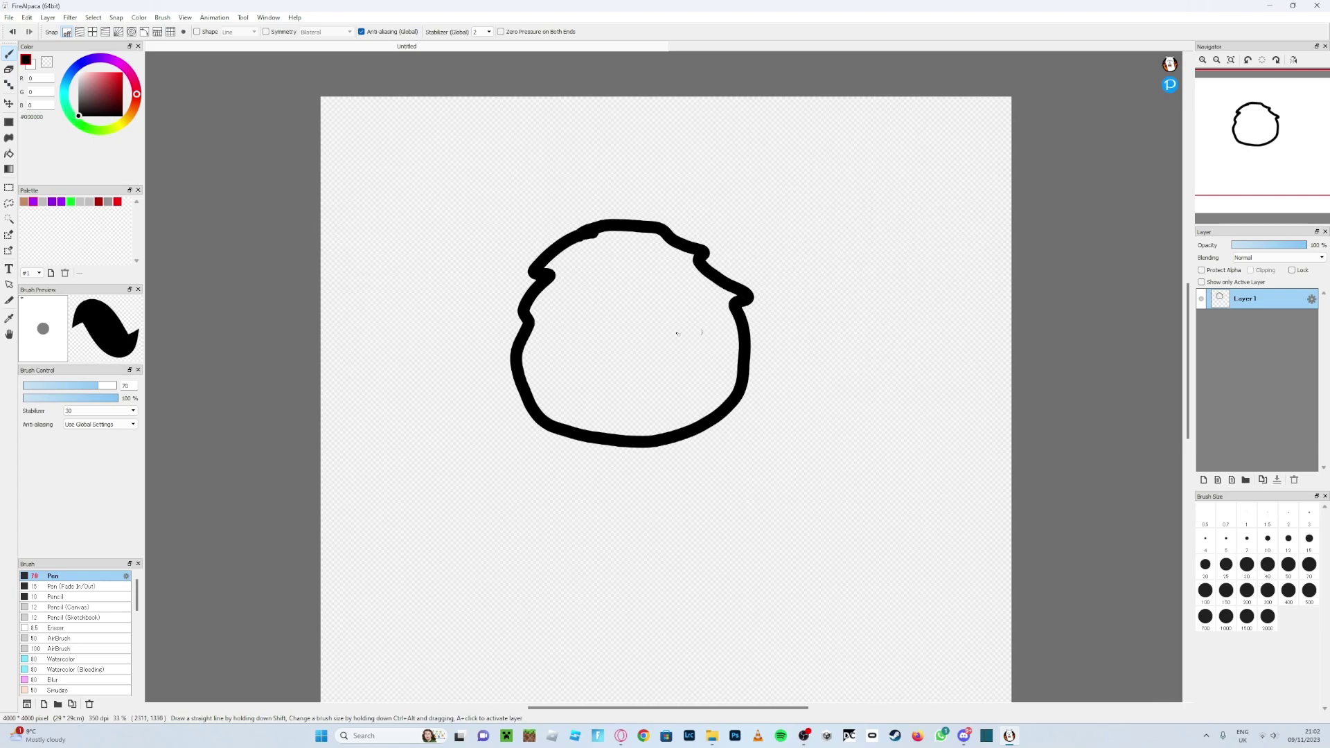
scroll(610, 287, up, 1)
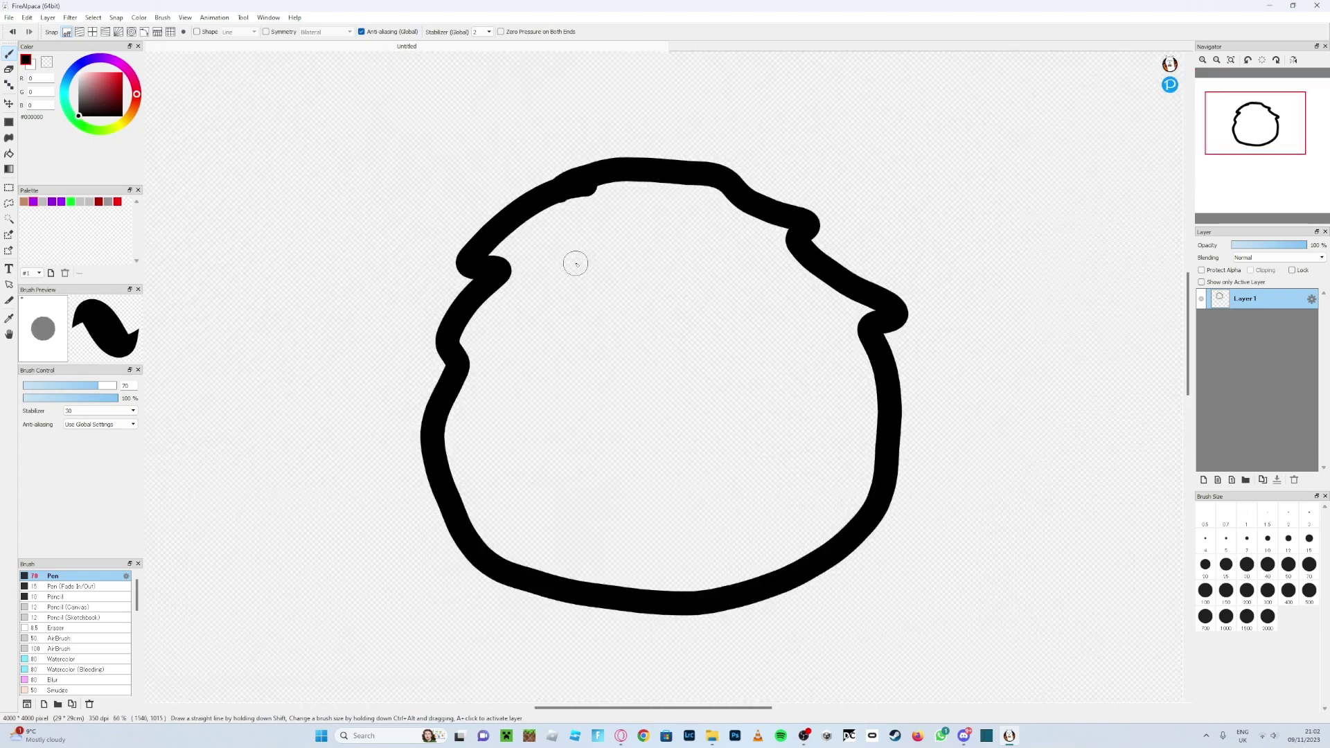
Step: Try two dot eyes and a short curved smile inside the head outline, and undo them
scroll(576, 261, down, 2)
scroll(618, 277, up, 1)
scroll(573, 269, up, 1)
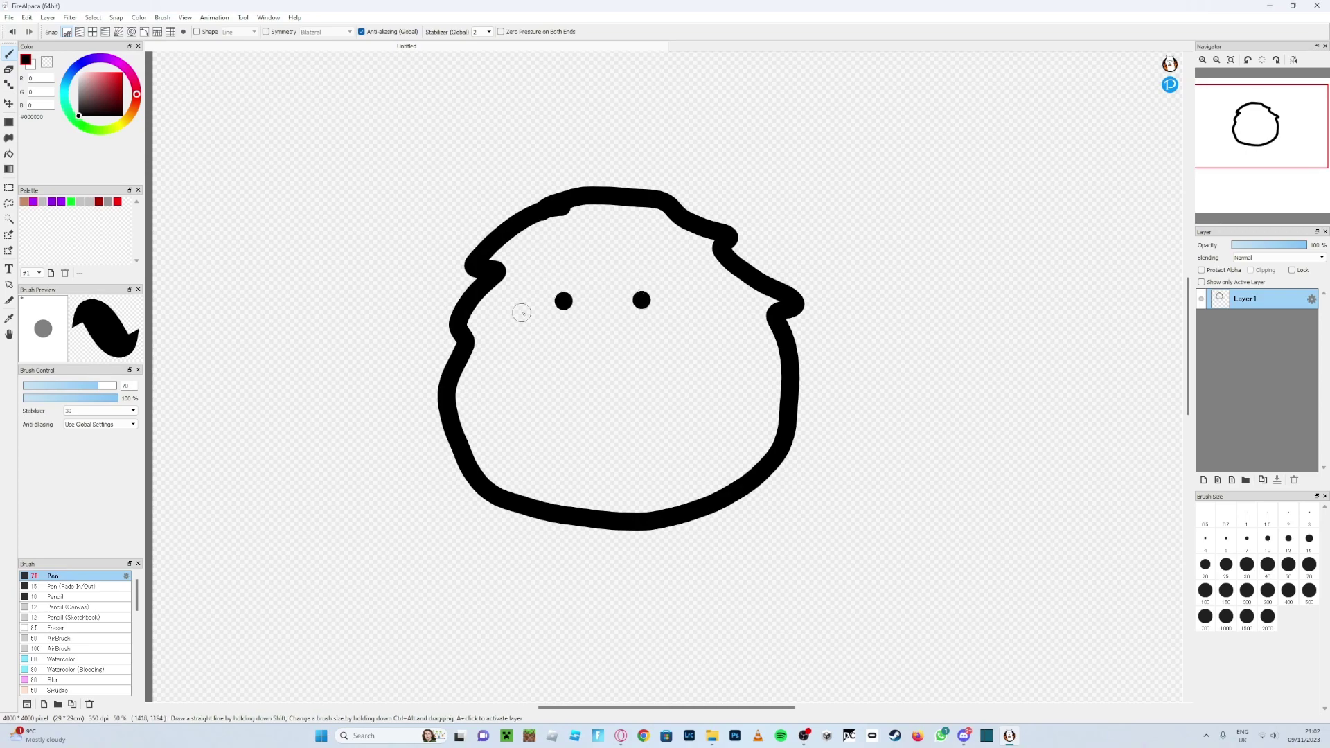
drag(561, 414, 624, 420)
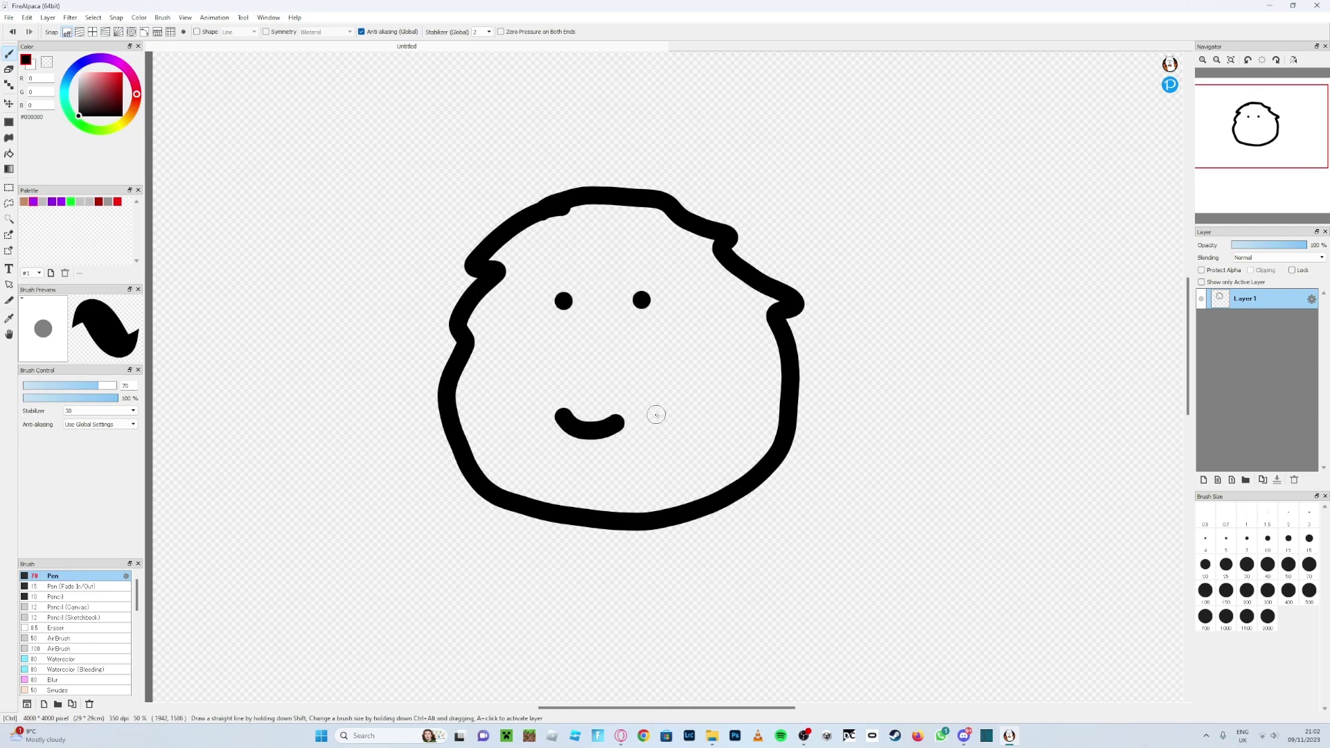
key(ctrl+z)
key(ctrl+z)
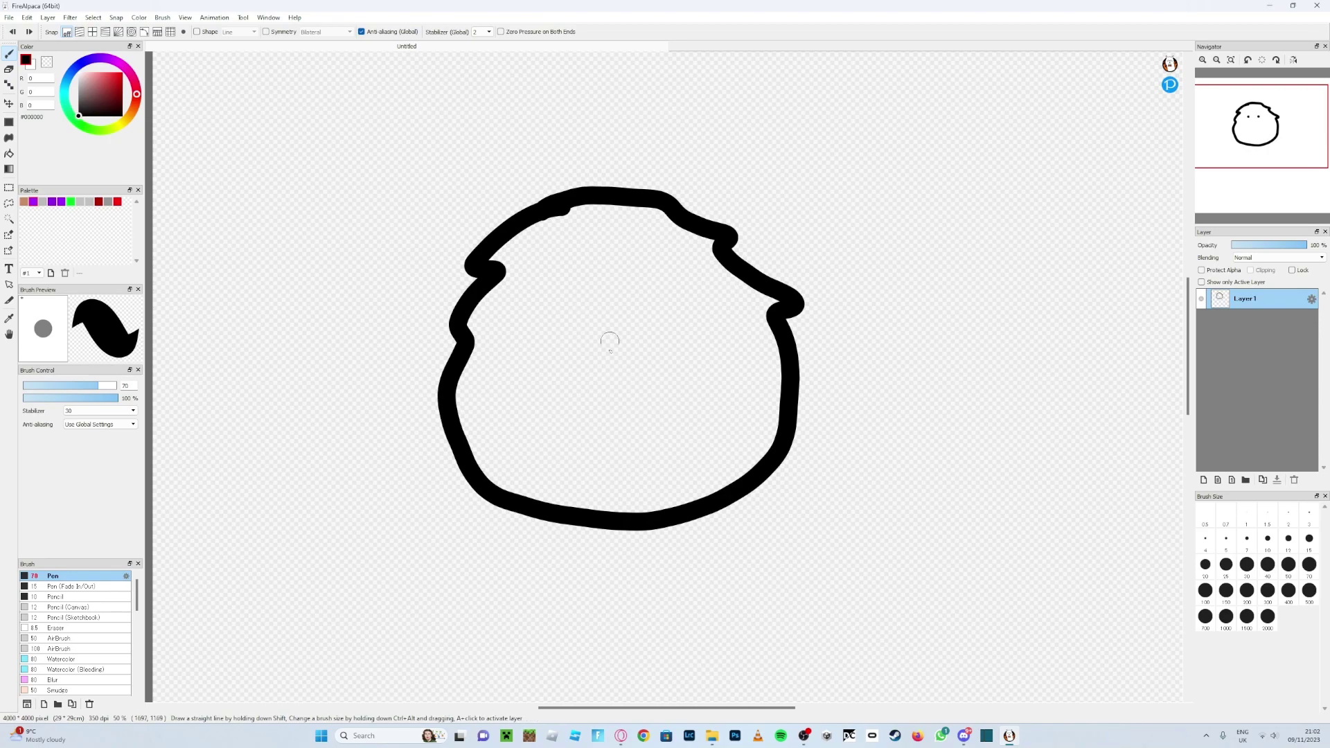
Step: Try a closed inner face outline with a dipped upper edge inside the head, and undo it
mouse_move(566, 270)
mouse_down()
mouse_move(662, 255)
mouse_move(695, 269)
mouse_up()
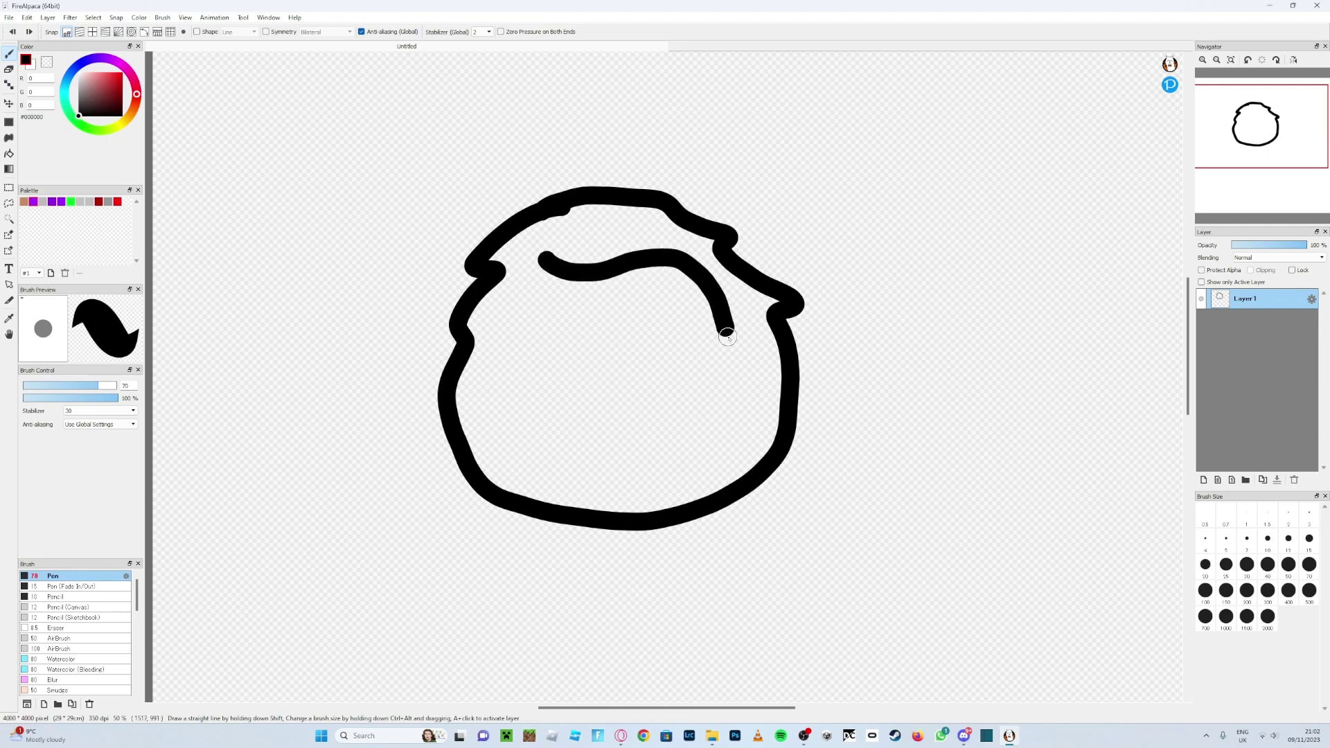
mouse_move(727, 337)
mouse_down()
mouse_move(726, 374)
mouse_move(695, 415)
mouse_up()
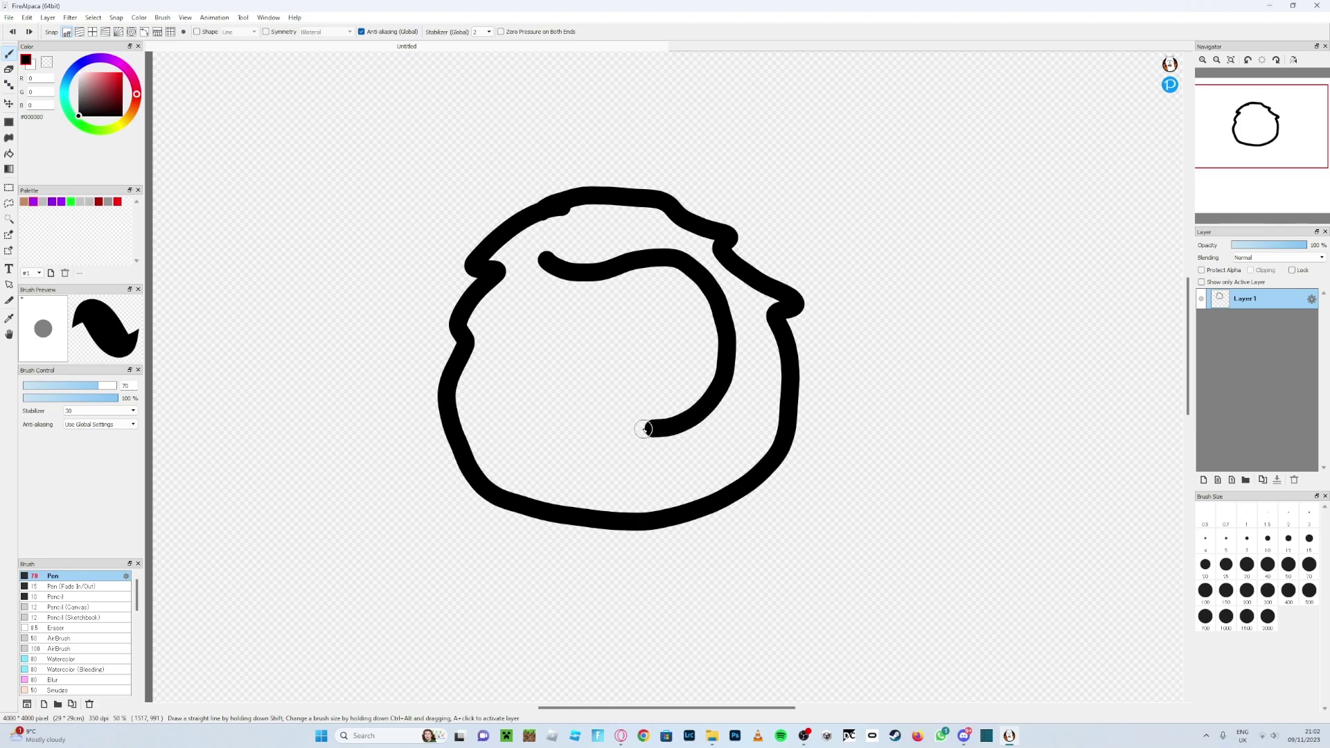
mouse_move(543, 419)
mouse_down()
mouse_move(503, 361)
mouse_move(506, 300)
mouse_up()
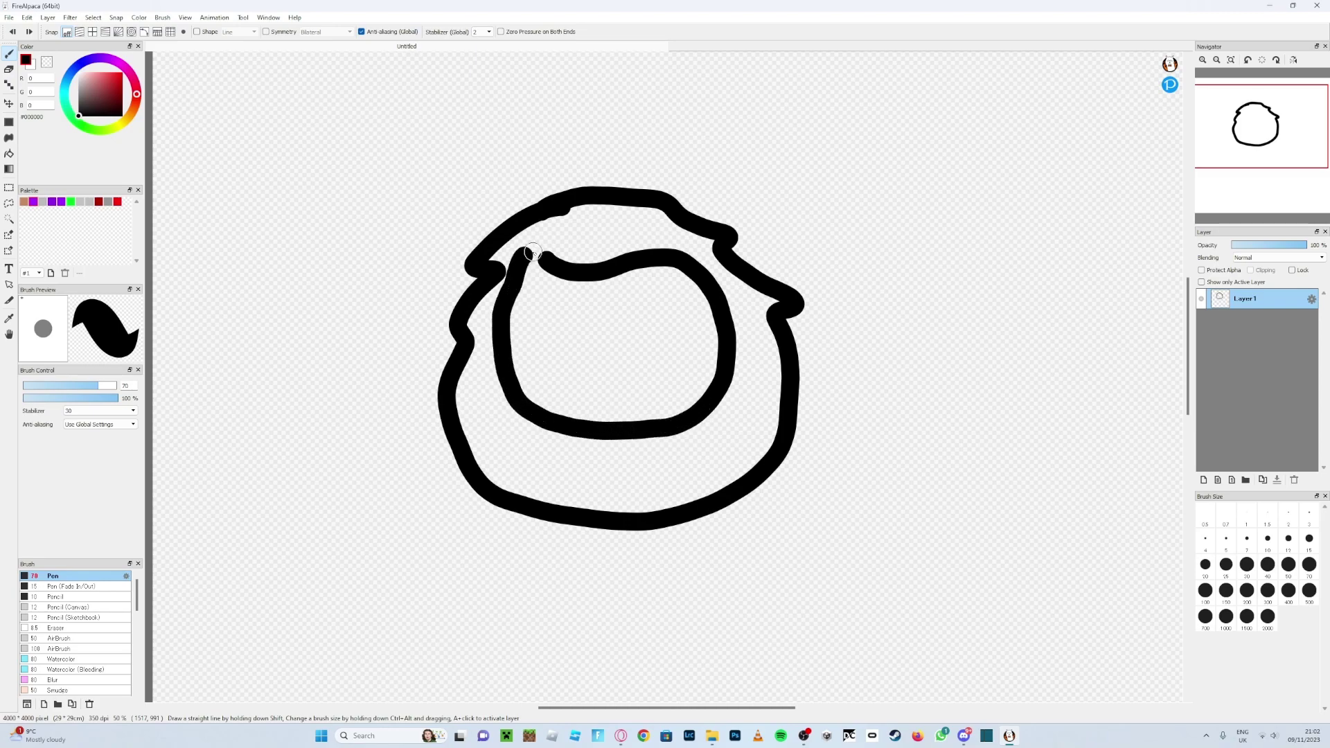
drag(545, 254, 560, 264)
key(ctrl+z)
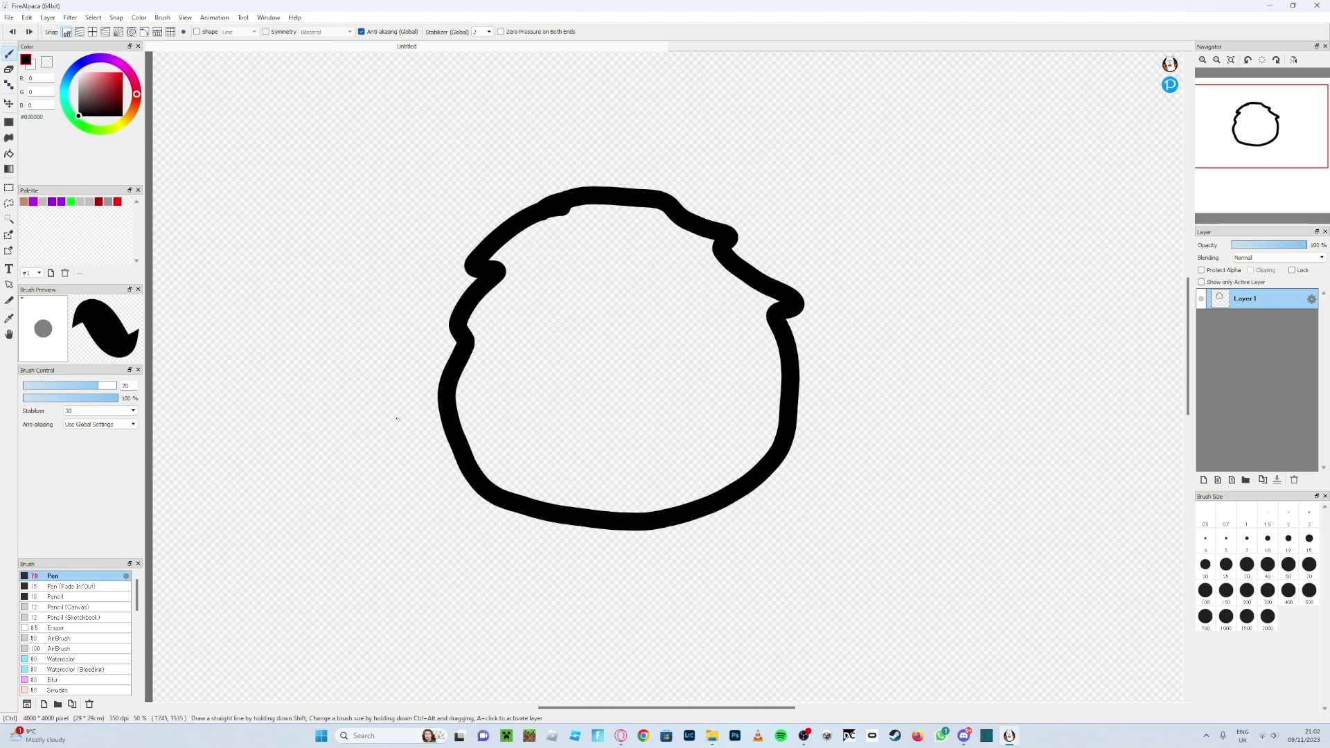
Step: Set the pen's stabilizer to 50 and try several oval face outlines inside the head, undoing each one
click(104, 410)
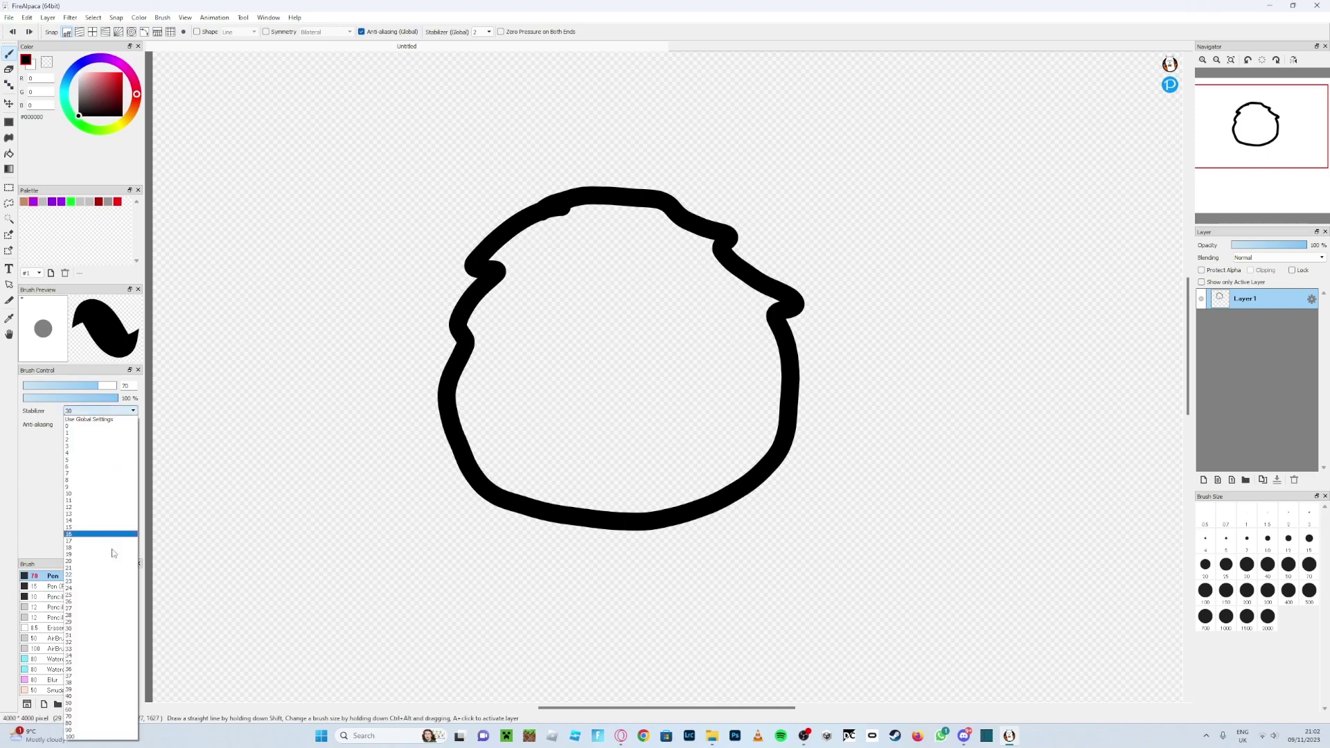
click(113, 703)
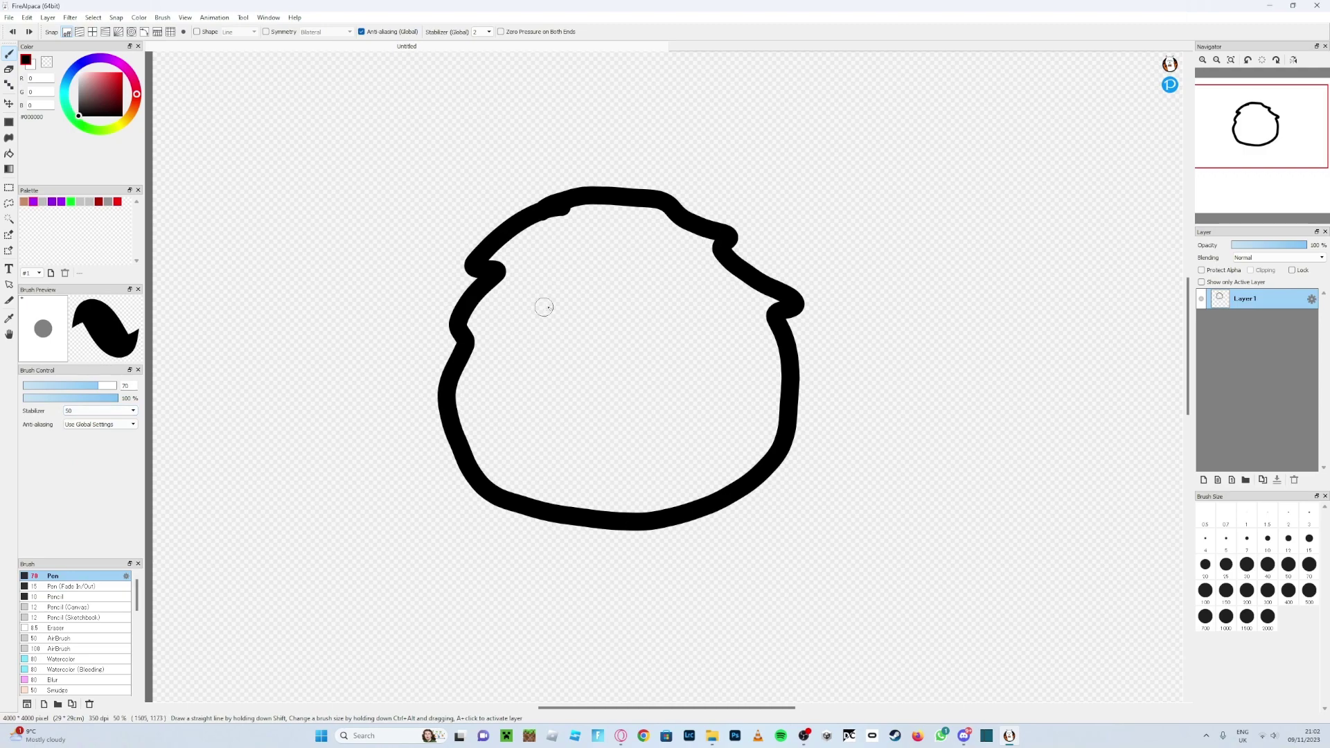
mouse_move(528, 358)
mouse_down()
mouse_move(557, 348)
mouse_move(613, 350)
mouse_move(630, 438)
mouse_move(499, 428)
mouse_move(609, 347)
mouse_up()
key(ctrl+z)
mouse_move(524, 333)
mouse_down()
mouse_move(617, 320)
mouse_move(674, 341)
mouse_move(684, 375)
mouse_move(656, 426)
mouse_move(540, 448)
mouse_move(505, 426)
mouse_move(499, 369)
mouse_move(543, 337)
mouse_move(679, 328)
mouse_move(574, 309)
mouse_move(688, 294)
mouse_move(745, 314)
mouse_move(761, 346)
mouse_move(750, 399)
mouse_move(675, 442)
mouse_move(550, 447)
mouse_move(502, 409)
mouse_move(505, 348)
mouse_move(595, 307)
mouse_up()
key(ctrl+z)
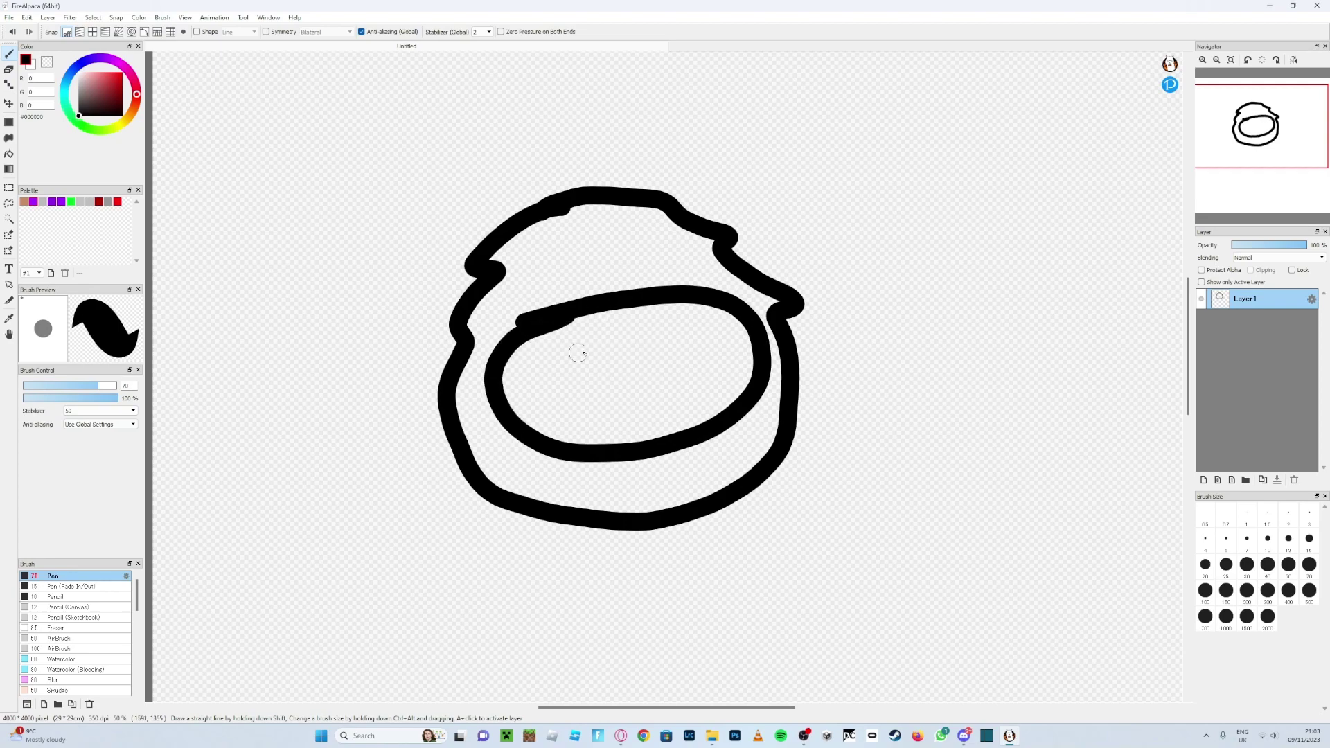
key(ctrl+z)
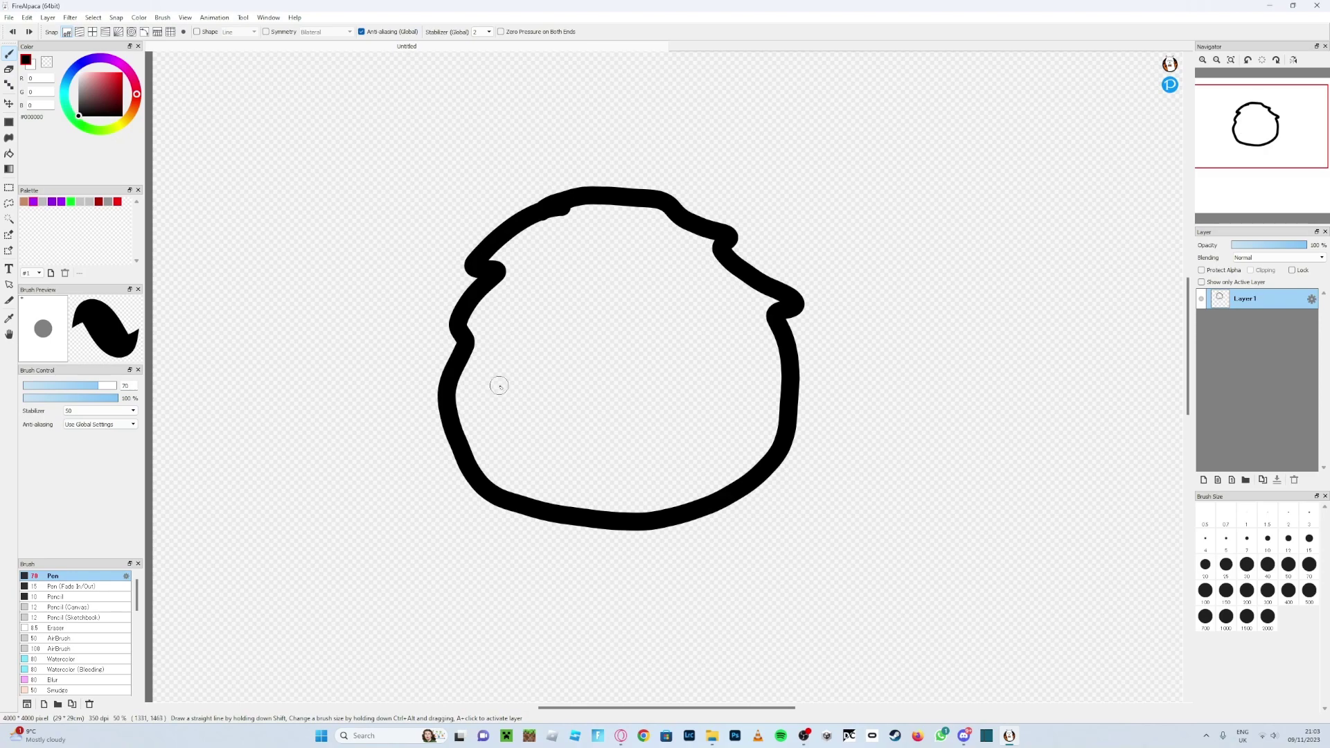
Step: Draw a closed, rounded black face outline with a slight dip in its upper edge inside the head
mouse_move(508, 385)
mouse_down()
mouse_move(516, 340)
mouse_move(551, 298)
mouse_move(690, 289)
mouse_move(726, 311)
mouse_move(747, 352)
mouse_move(745, 415)
mouse_move(718, 452)
mouse_move(612, 478)
mouse_move(560, 461)
mouse_up()
drag(525, 441, 510, 412)
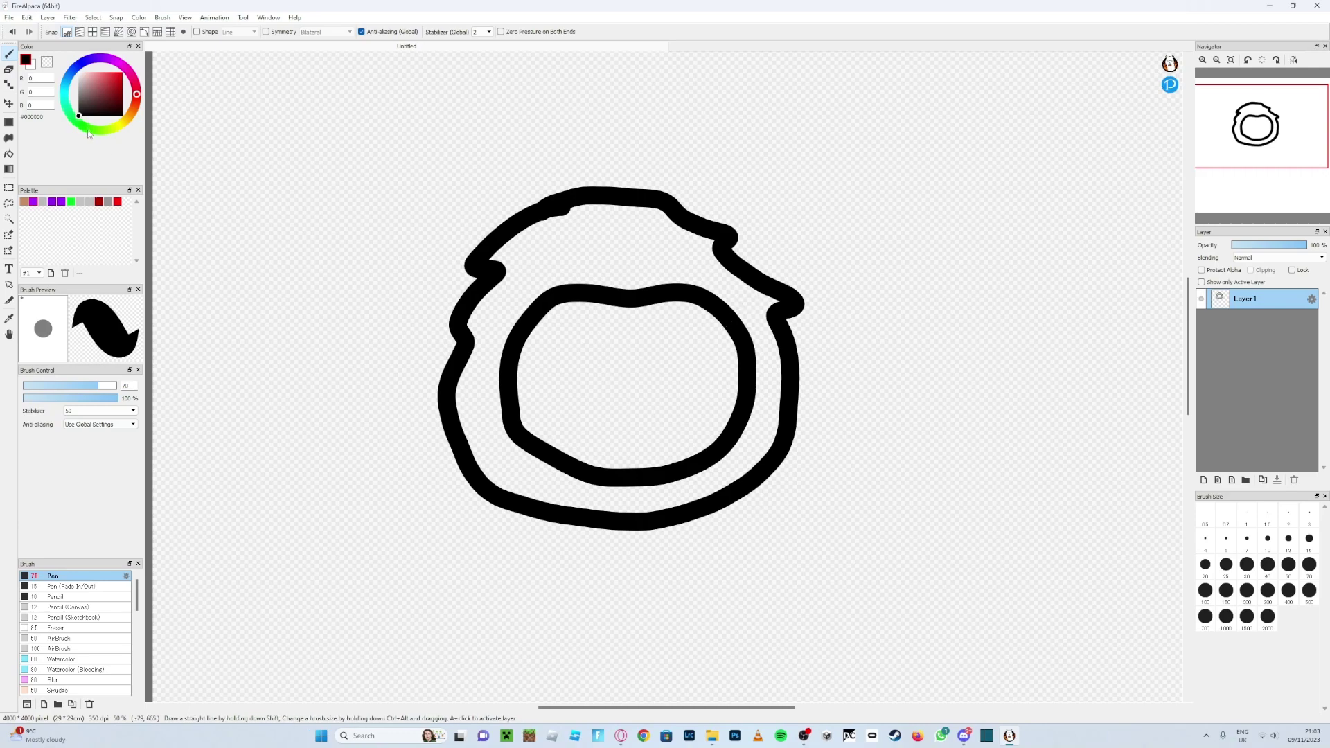
Step: Try a short wavy mouth stroke near the bottom of the face with the thick pen, and undo it
scroll(615, 344, up, 2)
scroll(558, 325, up, 2)
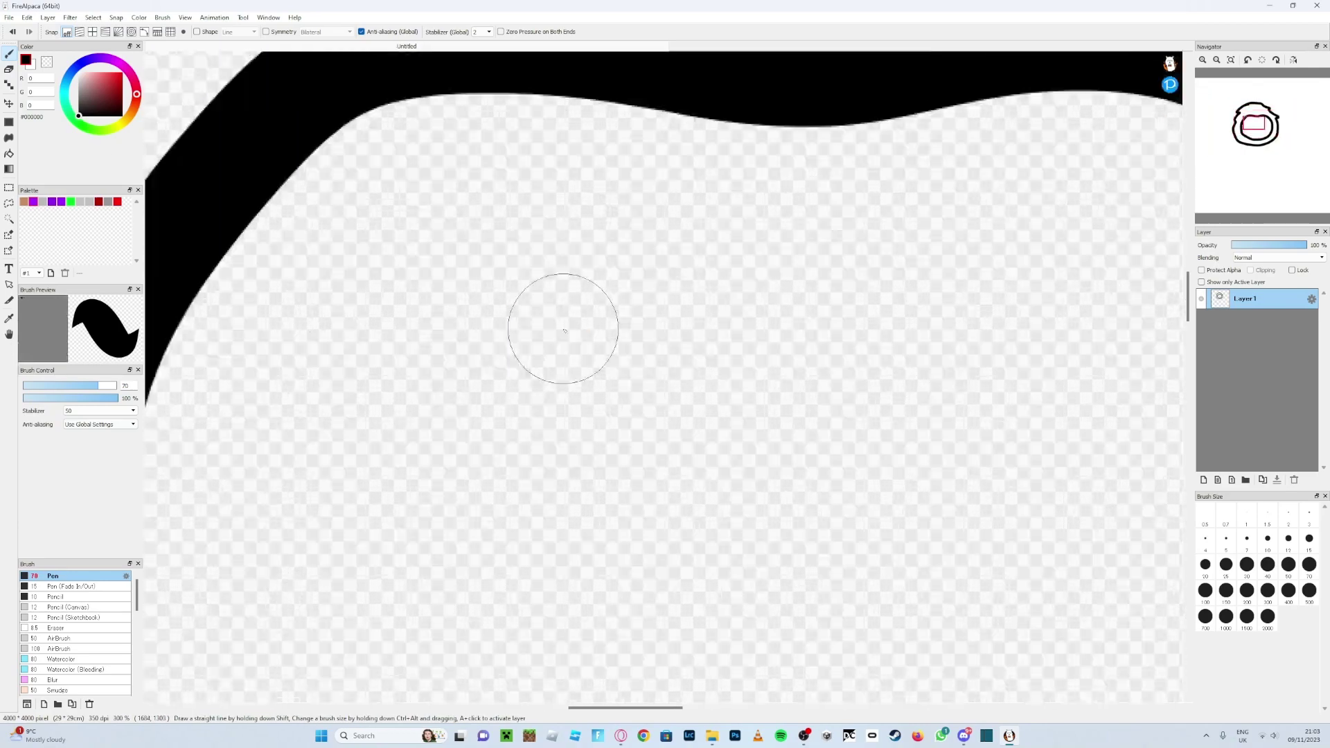
scroll(564, 326, down, 6)
scroll(564, 326, up, 3)
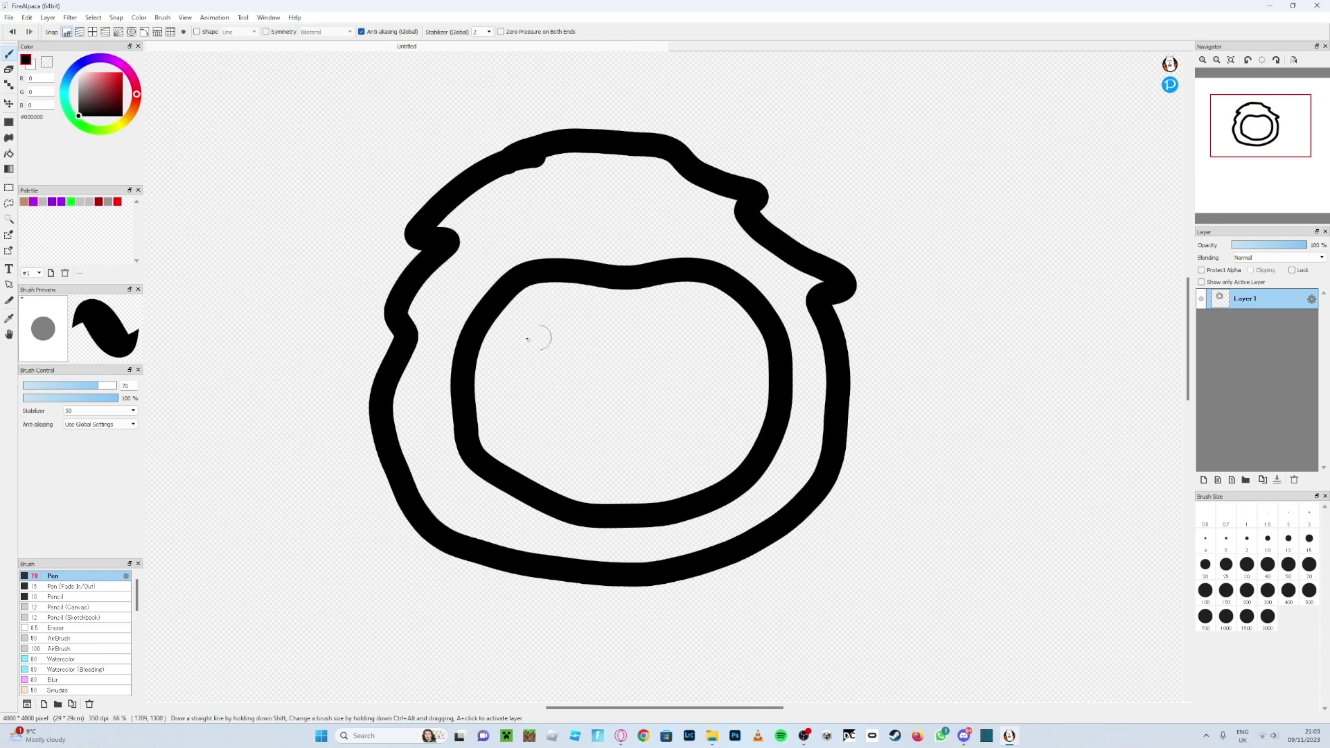
mouse_move(562, 469)
mouse_down()
mouse_move(612, 458)
mouse_move(664, 474)
mouse_up()
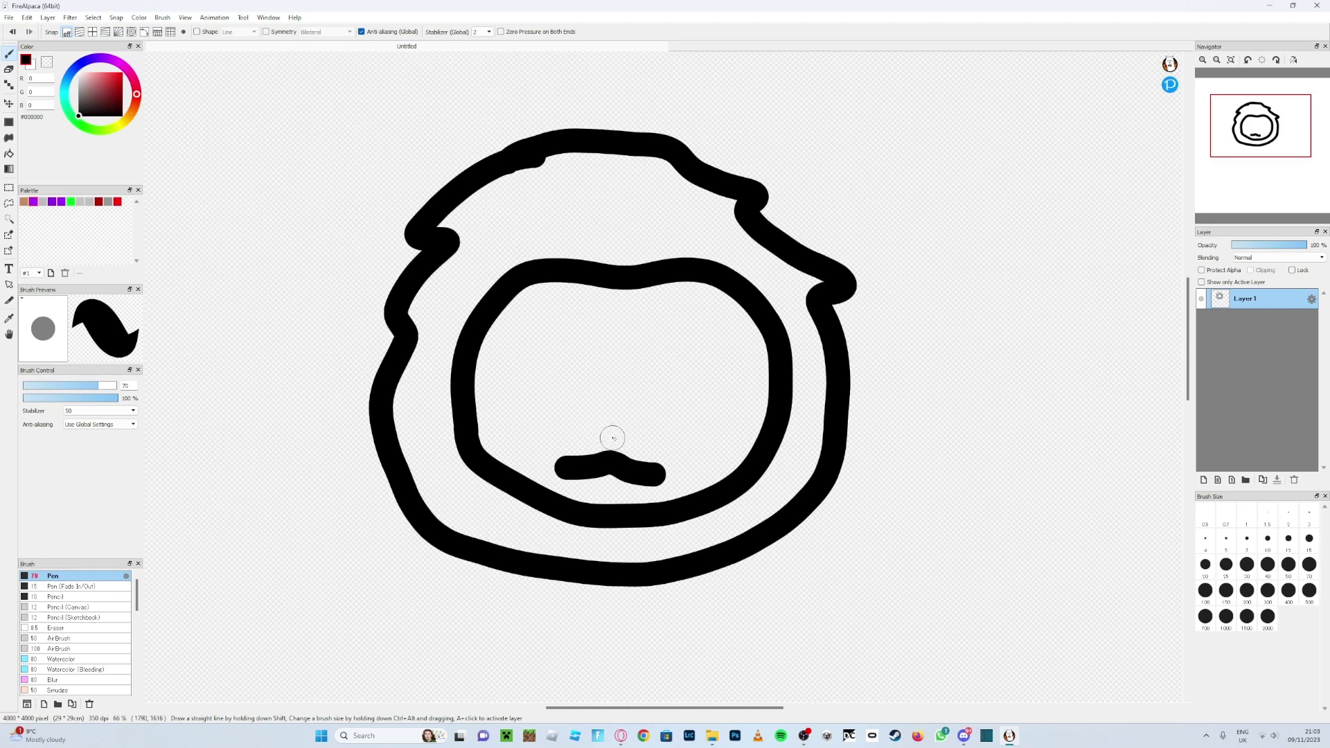
key(ctrl+z)
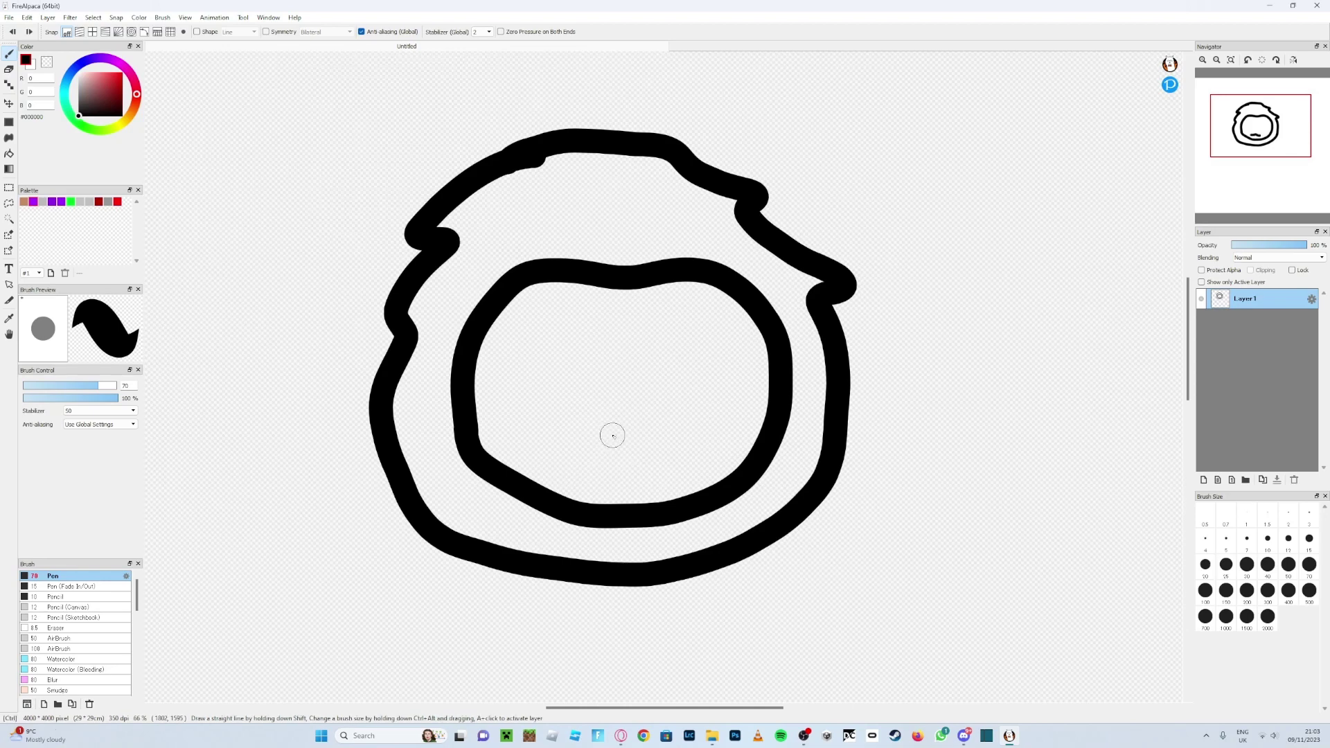
Step: Set the pen size to 50 and try two mouth strokes near the bottom of the face, undoing each one
click(1309, 538)
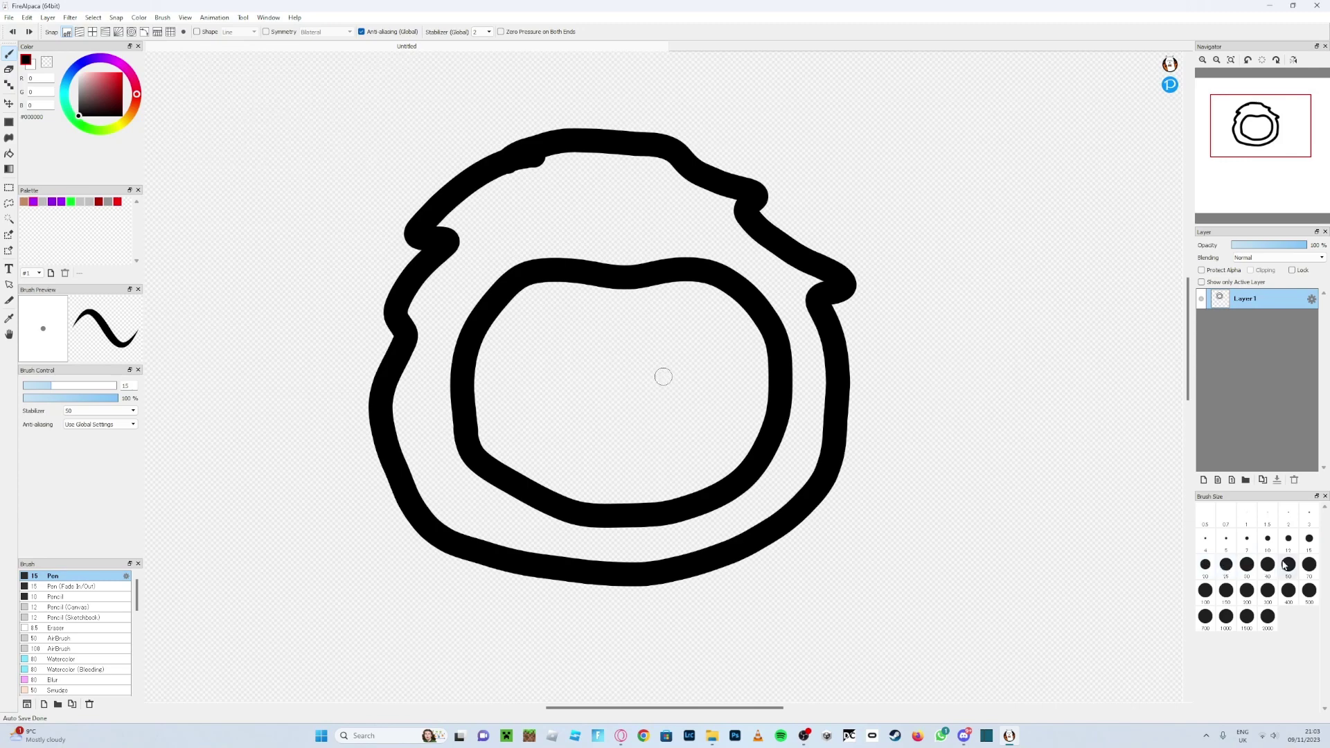
click(1288, 565)
mouse_move(566, 462)
mouse_down()
mouse_move(657, 445)
mouse_move(718, 463)
mouse_up()
key(ctrl+z)
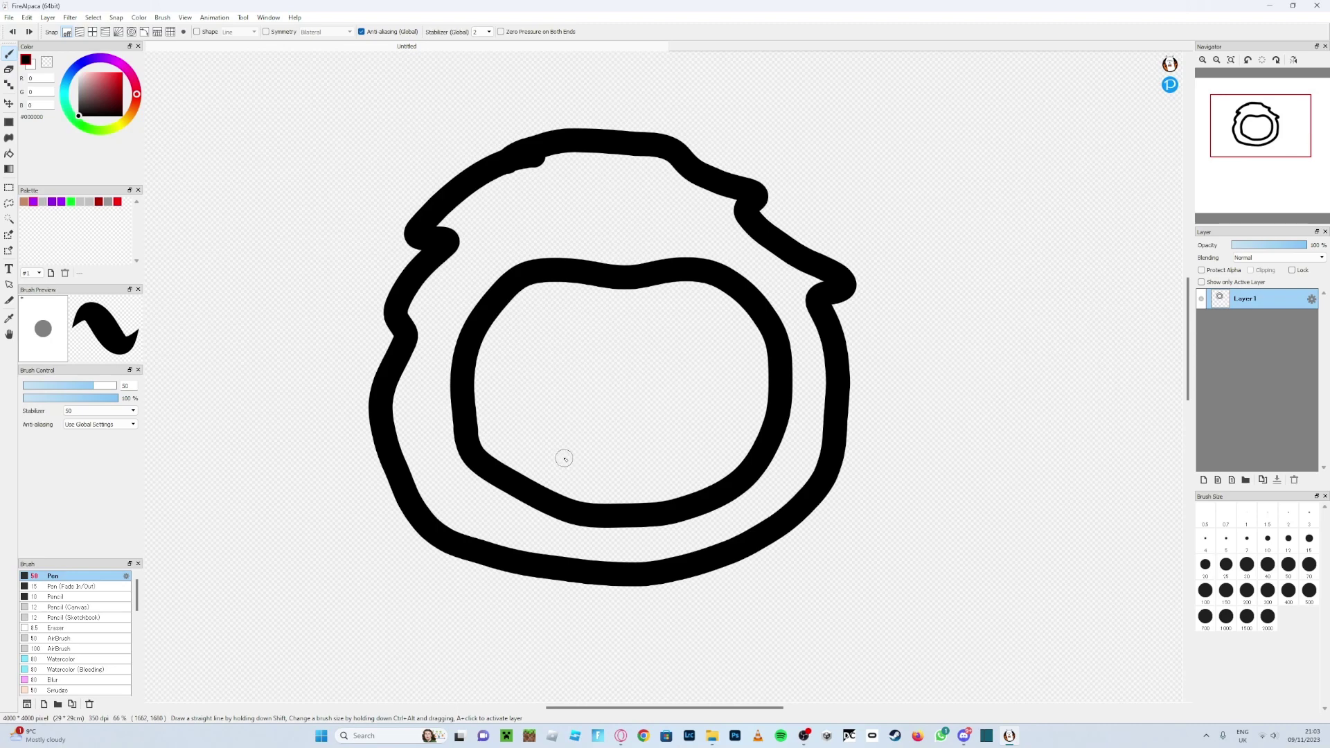
mouse_move(578, 467)
mouse_down()
mouse_move(649, 466)
mouse_move(718, 433)
mouse_up()
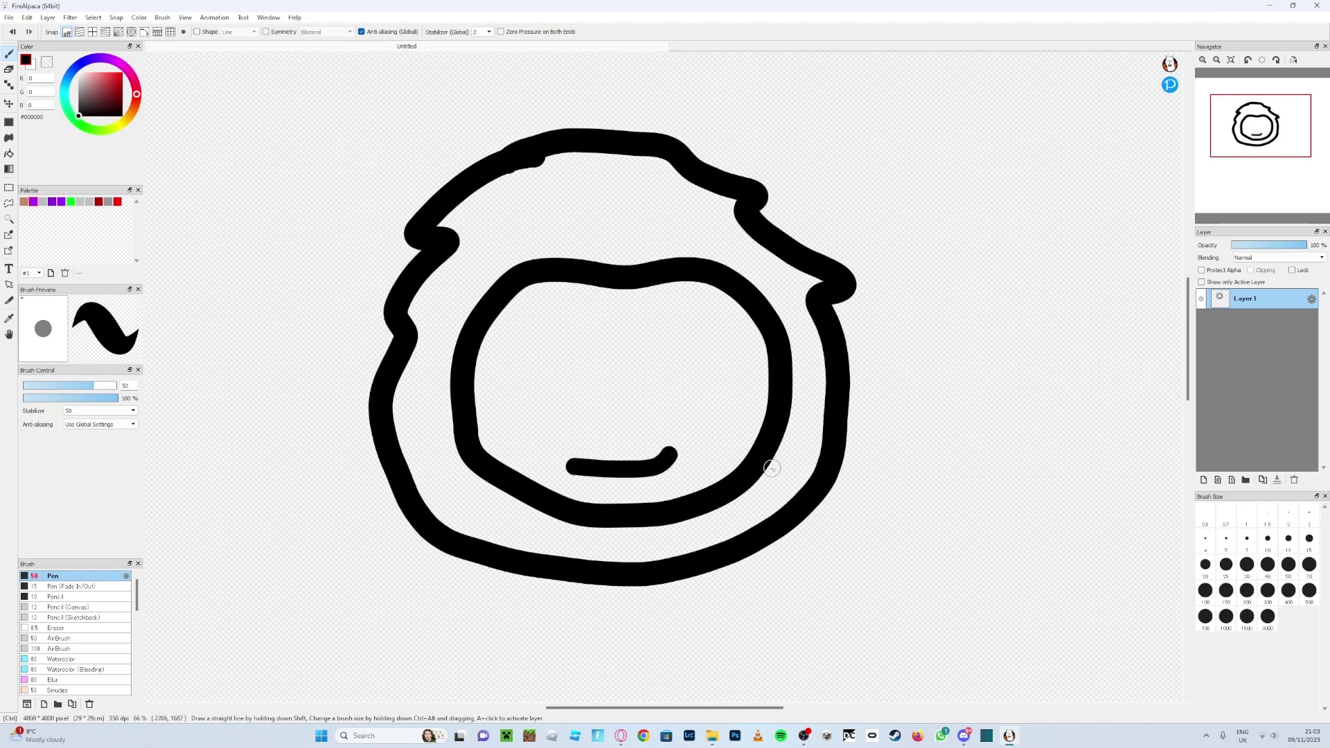
key(ctrl+z)
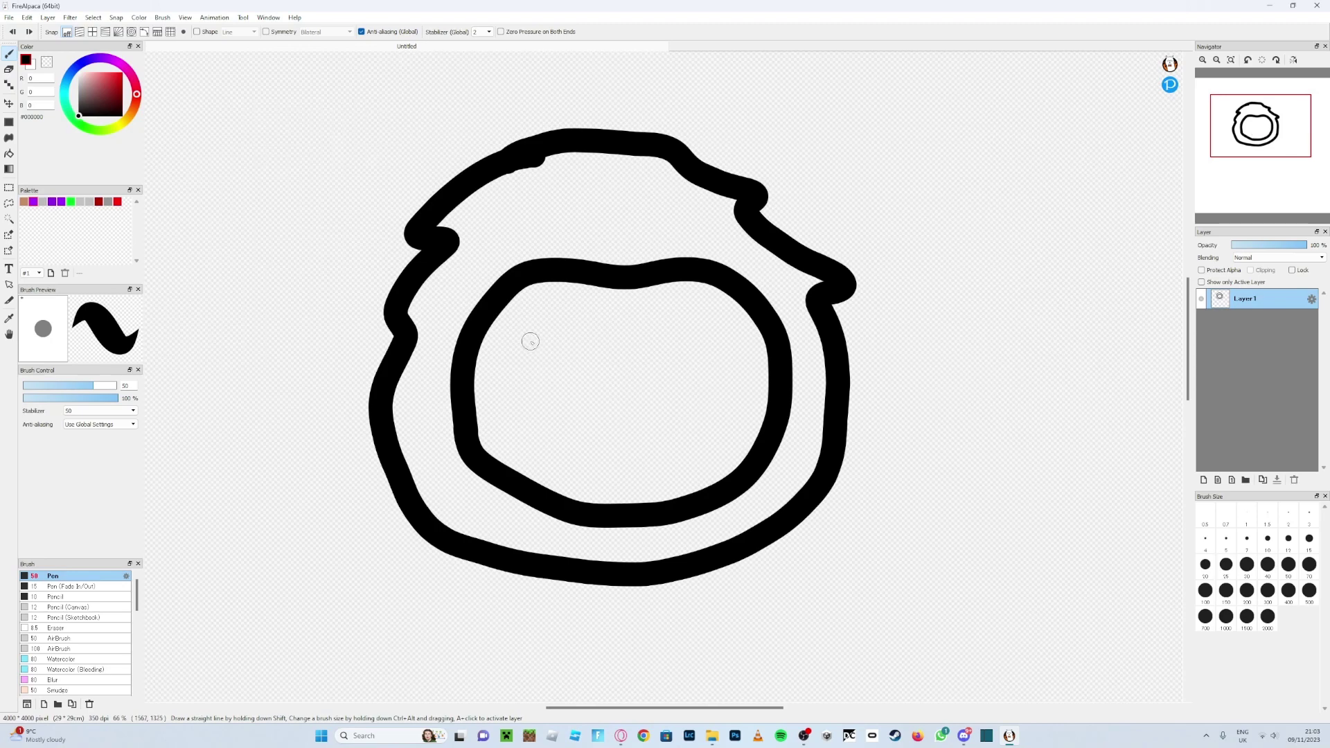
Step: Try a bracket-shaped left eye outline inside the face, and undo its strokes
mouse_move(528, 327)
mouse_down()
mouse_move(594, 315)
mouse_move(547, 324)
mouse_move(591, 328)
mouse_move(549, 357)
mouse_move(561, 357)
mouse_up()
key(ctrl+z)
key(ctrl)
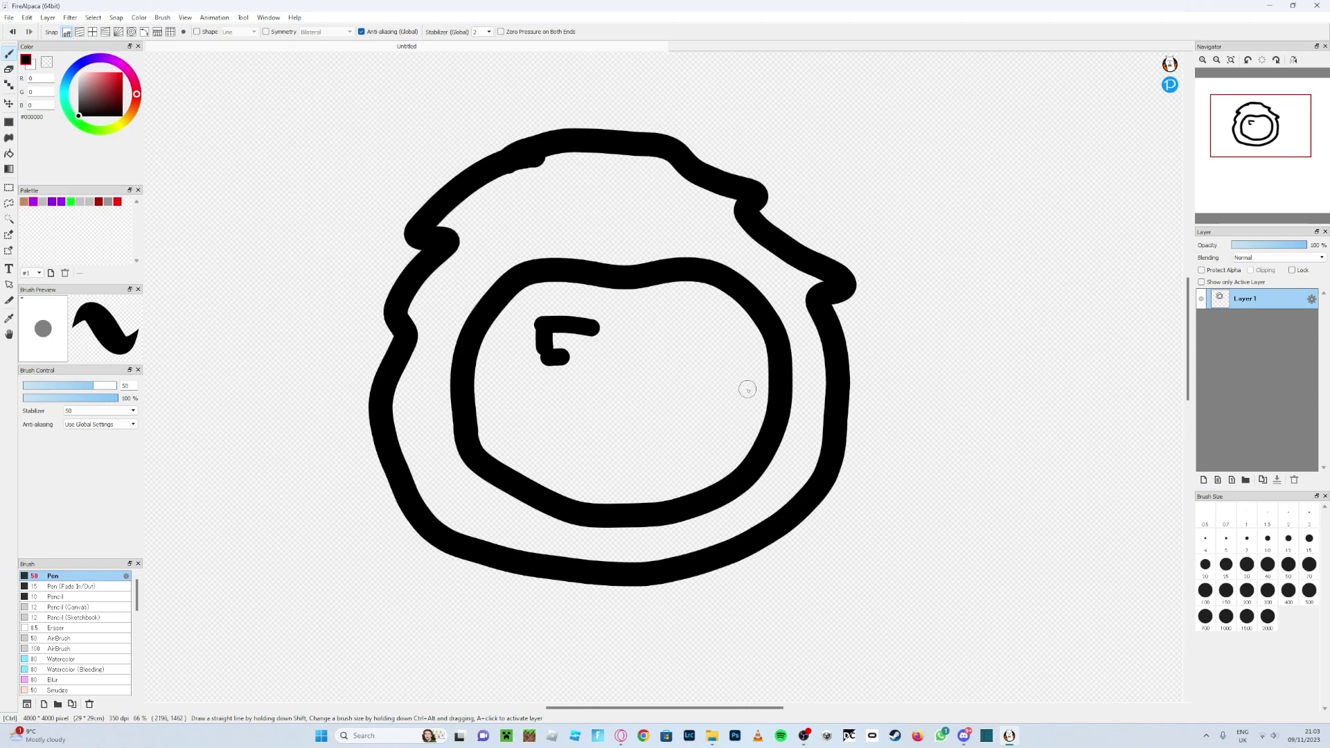
key(ctrl+z)
key(ctrl+z)
key(ctrl+z)
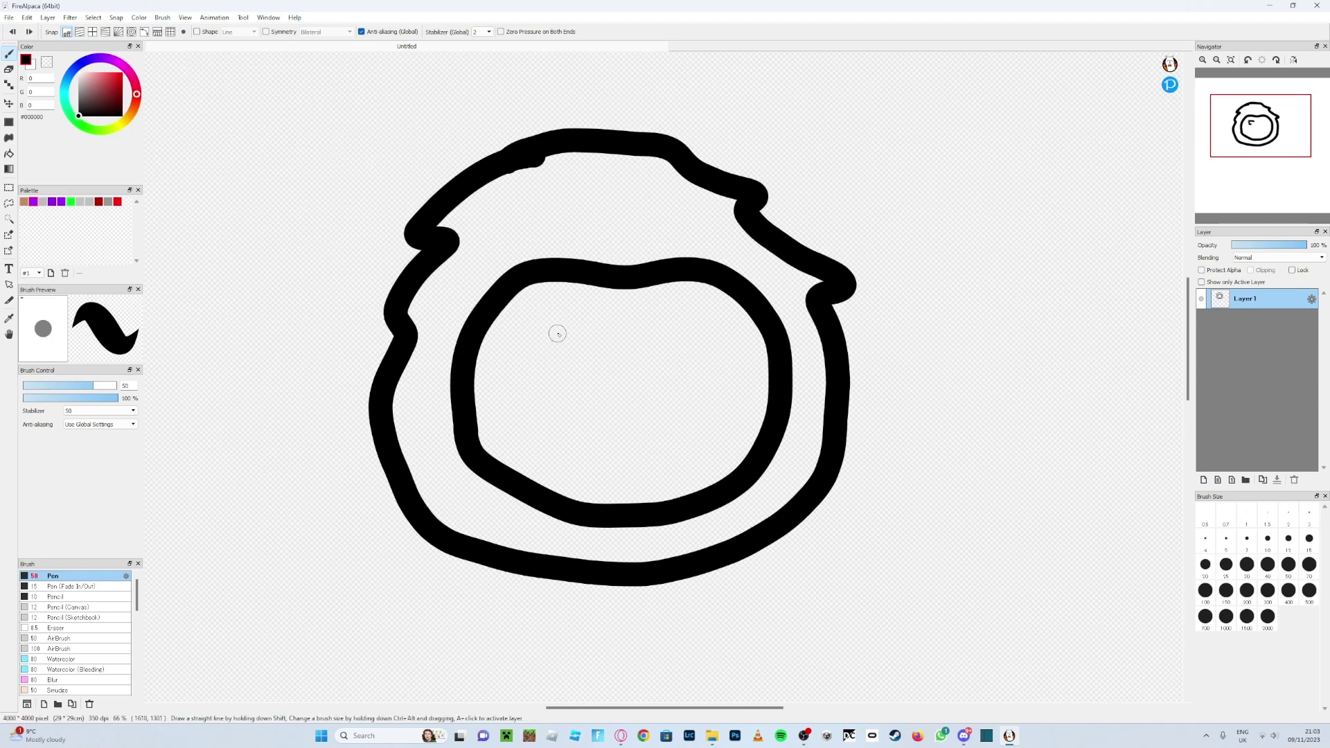
Step: Try bracket-shaped outlines for both eyes and a pupil dot in the left one, and undo all the eye strokes
mouse_move(558, 334)
mouse_down()
mouse_move(506, 340)
mouse_move(518, 364)
mouse_up()
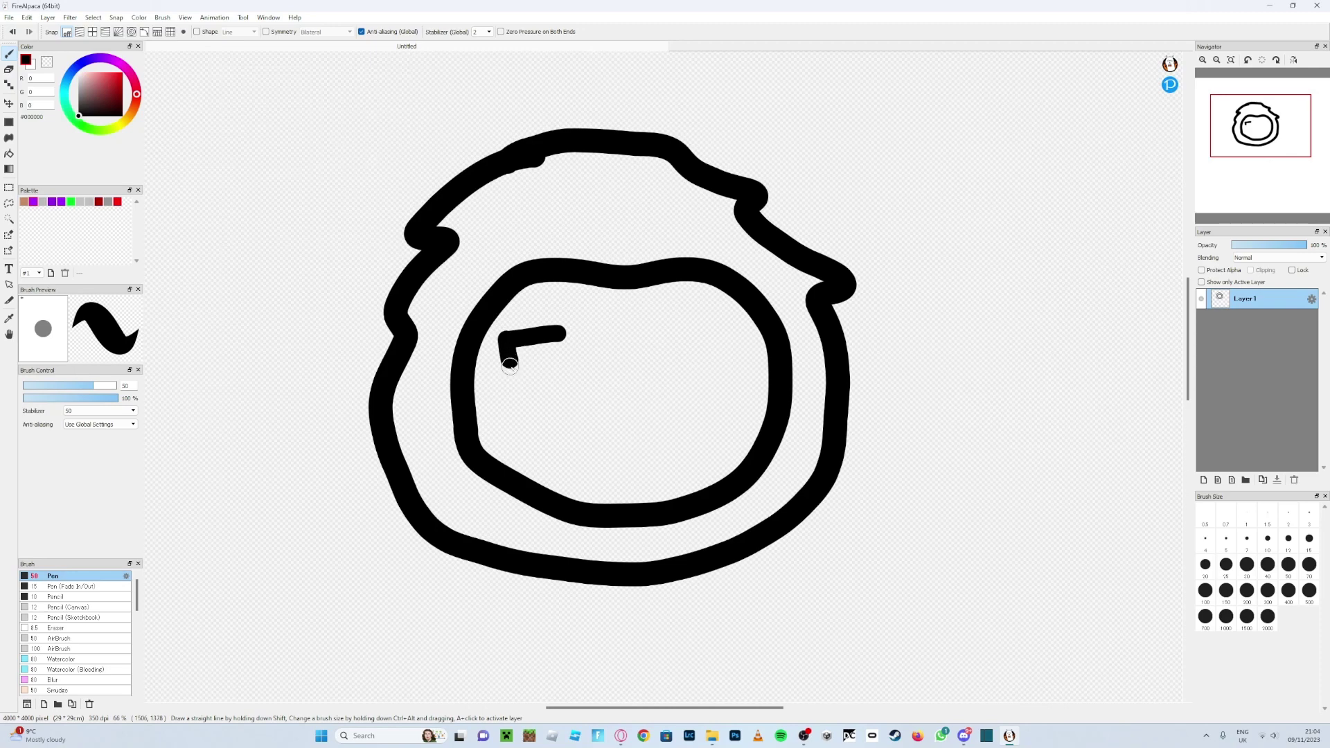
drag(512, 370, 528, 369)
mouse_move(639, 333)
mouse_down()
mouse_move(678, 333)
mouse_move(672, 360)
mouse_move(653, 368)
mouse_up()
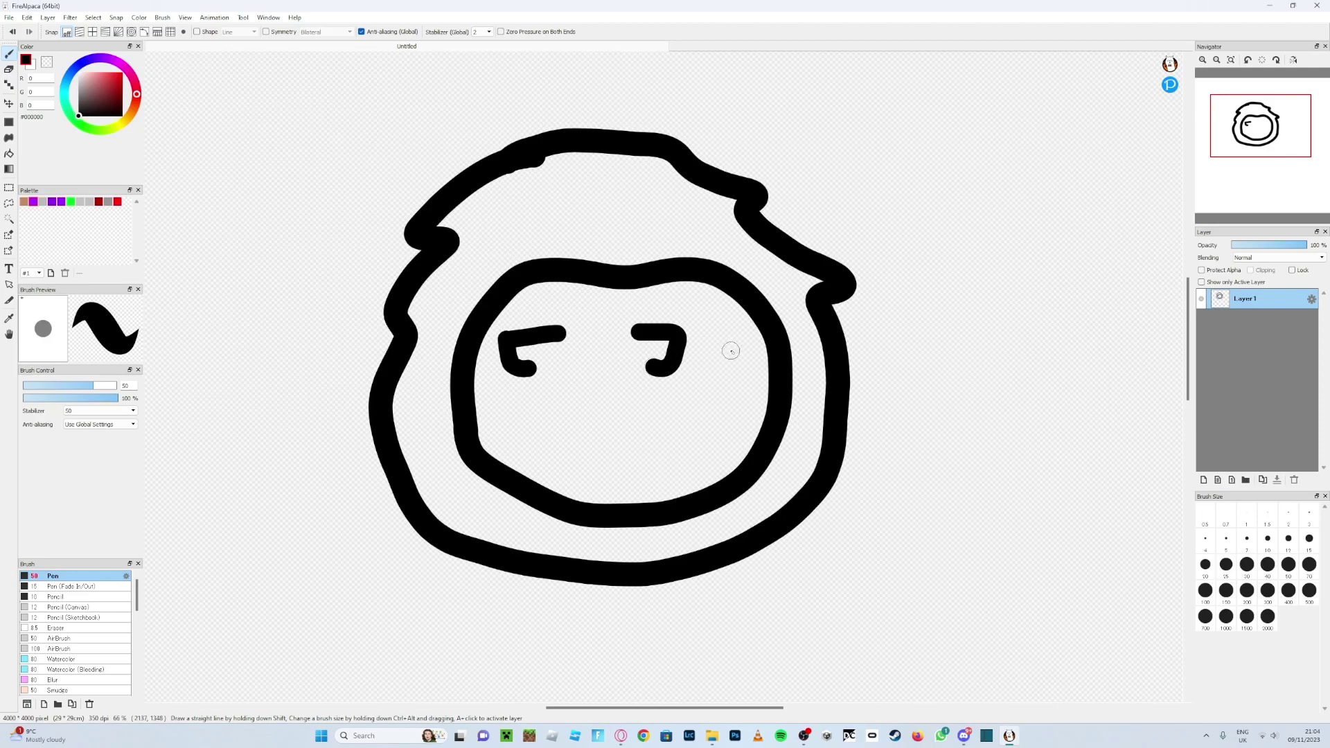
key(ctrl)
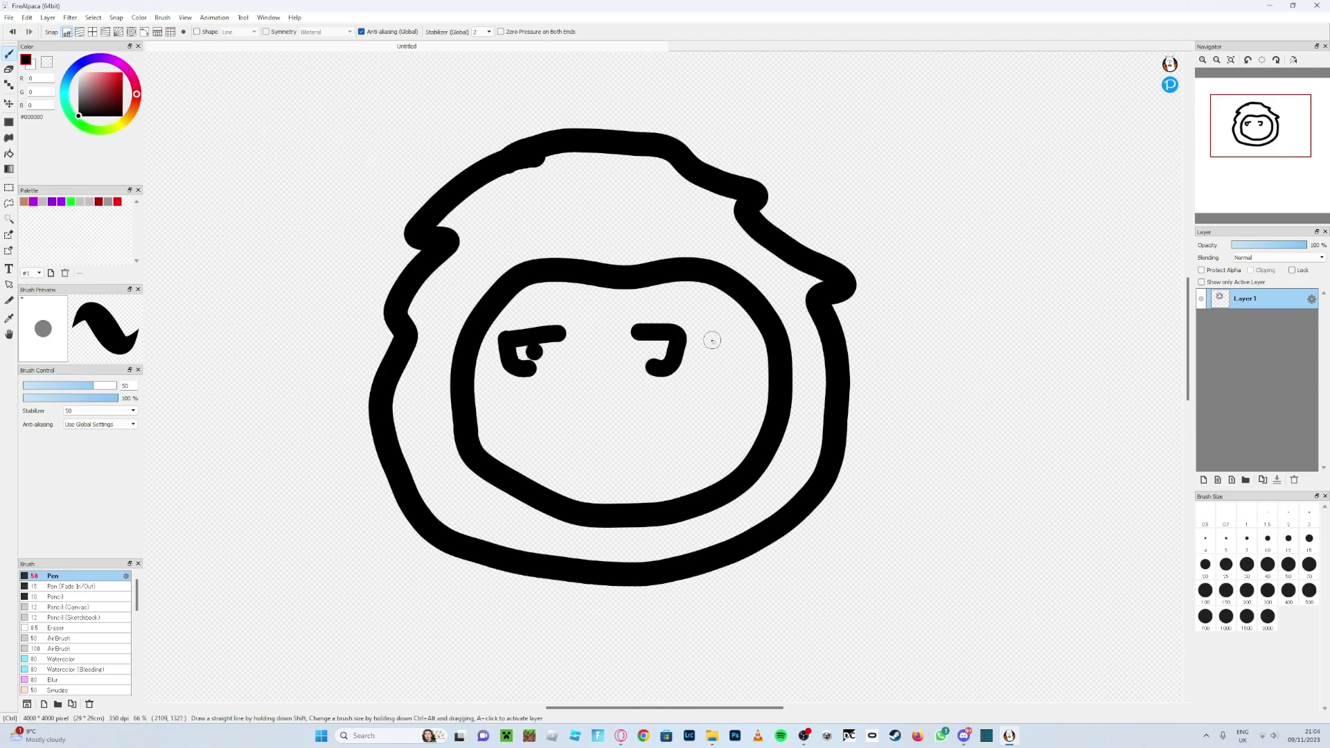
key(ctrl+z)
key(ctrl+z)
key(ctrl+z)
key(ctrl+z)
key(ctrl+z)
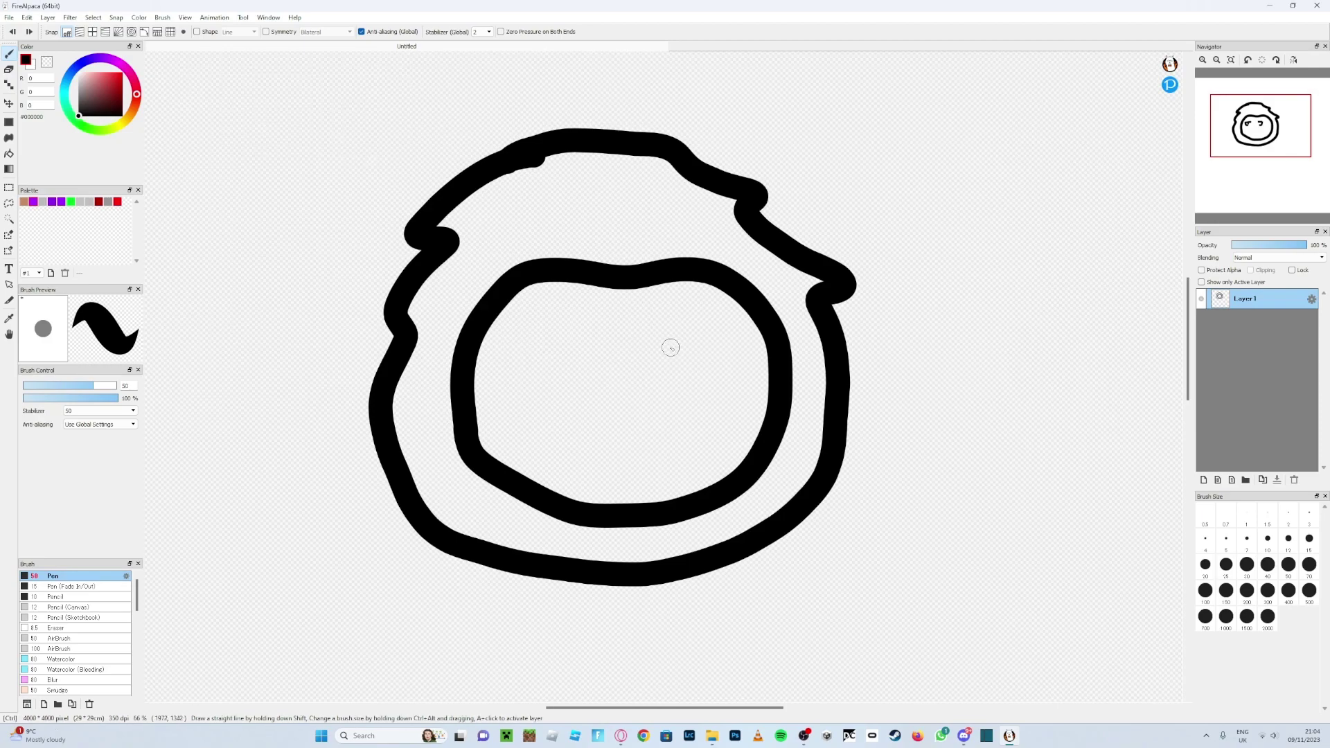
Step: Draw two mirrored bracket-shaped eye outlines, open toward each other, in the upper half of the face
scroll(573, 359, up, 3)
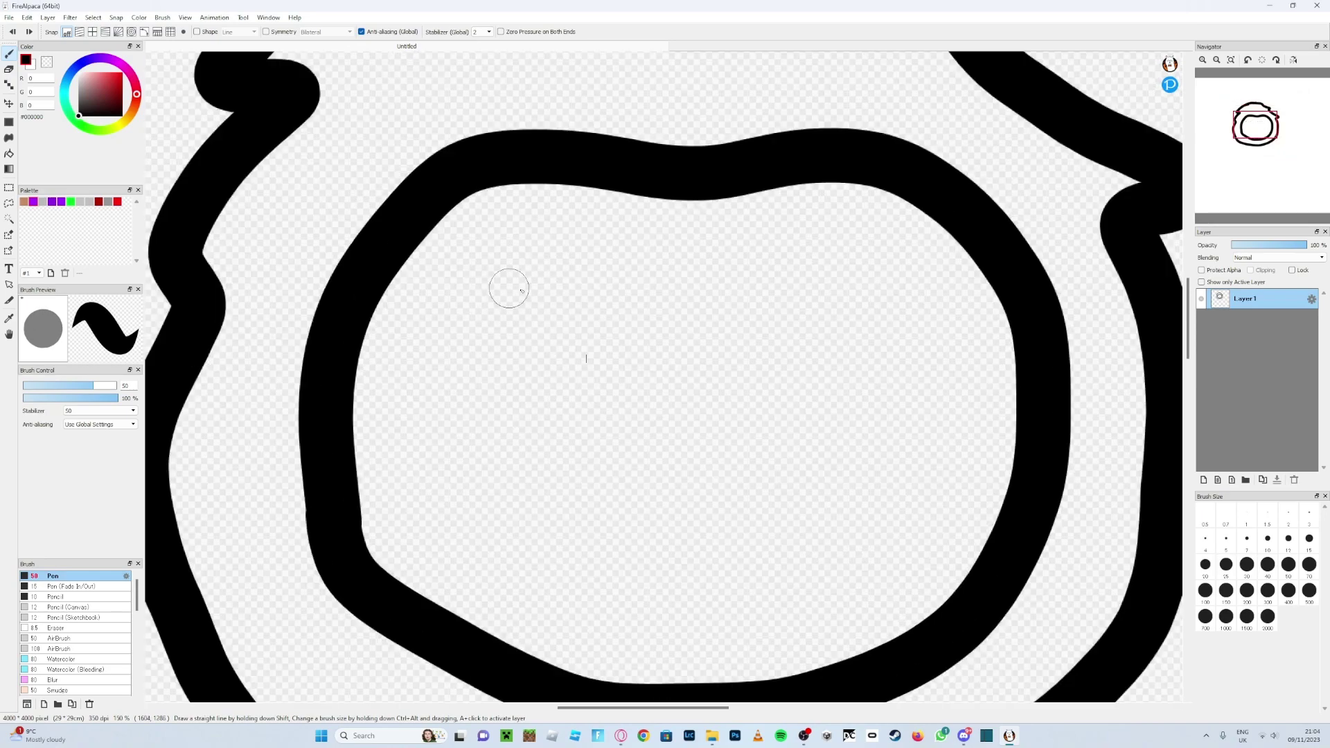
drag(583, 291, 485, 293)
scroll(603, 350, up, 1)
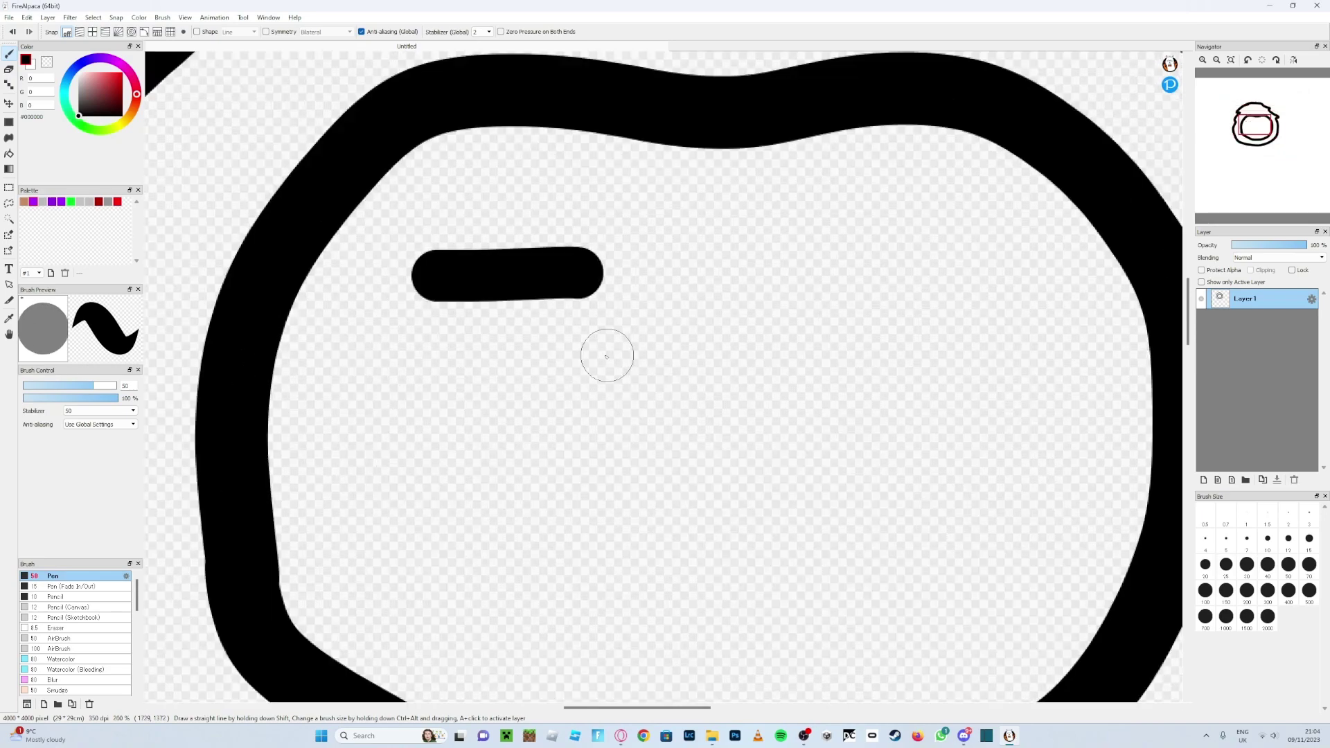
scroll(555, 318, down, 3)
scroll(503, 266, up, 1)
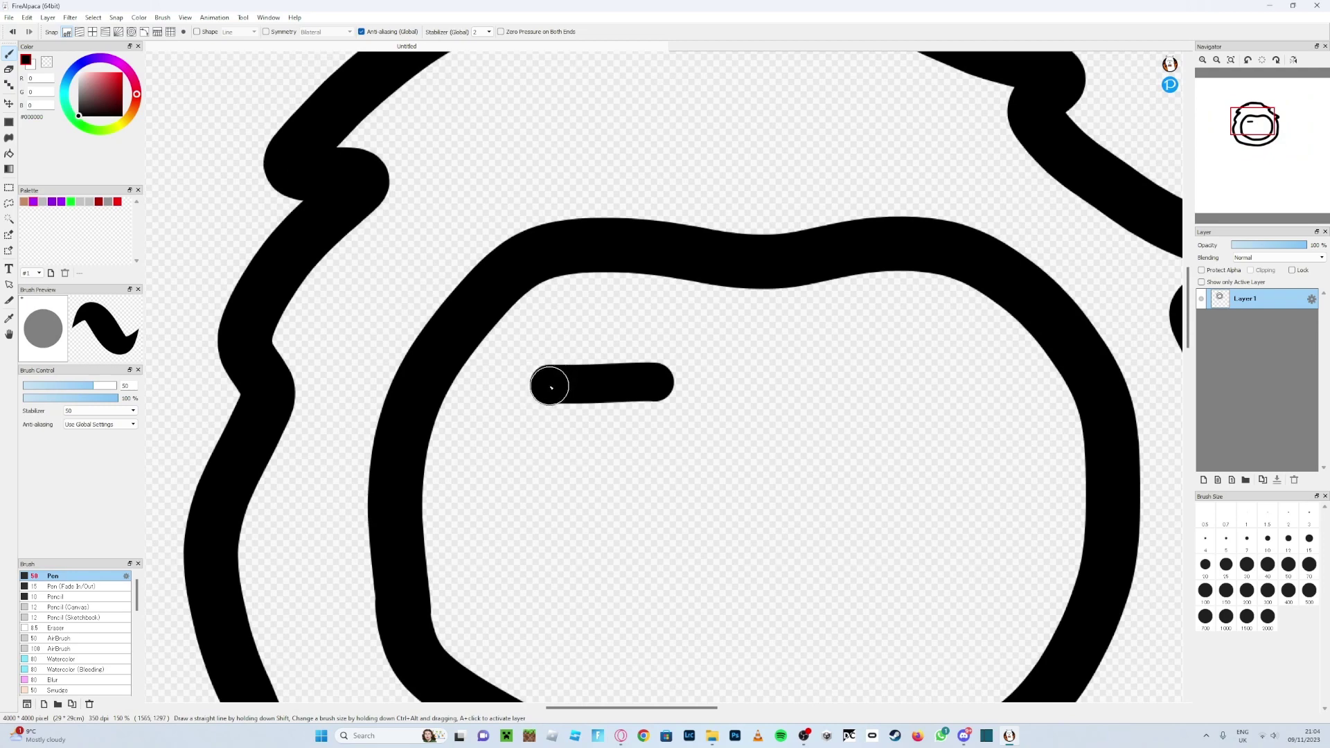
mouse_move(551, 388)
mouse_down()
mouse_move(555, 470)
mouse_move(546, 446)
mouse_move(593, 454)
mouse_up()
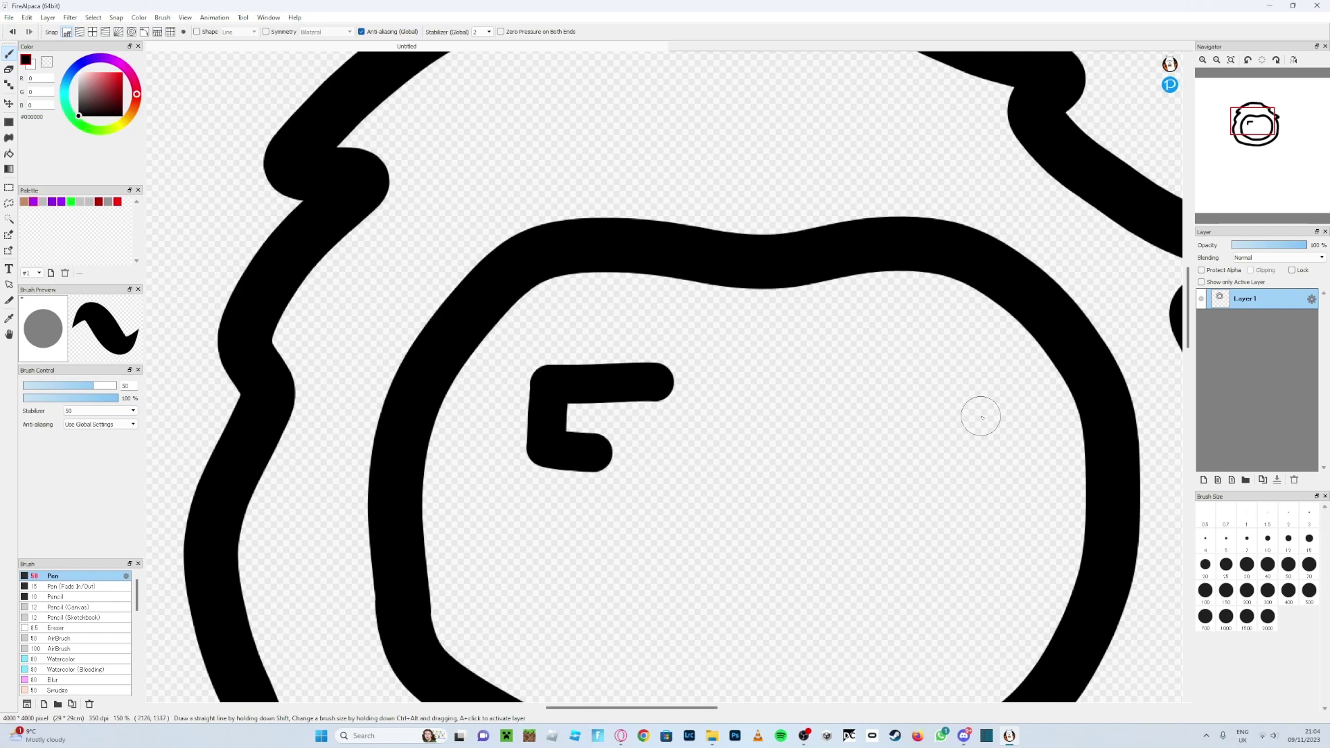
mouse_move(825, 381)
mouse_down()
mouse_move(920, 386)
mouse_move(920, 452)
mouse_move(865, 452)
mouse_up()
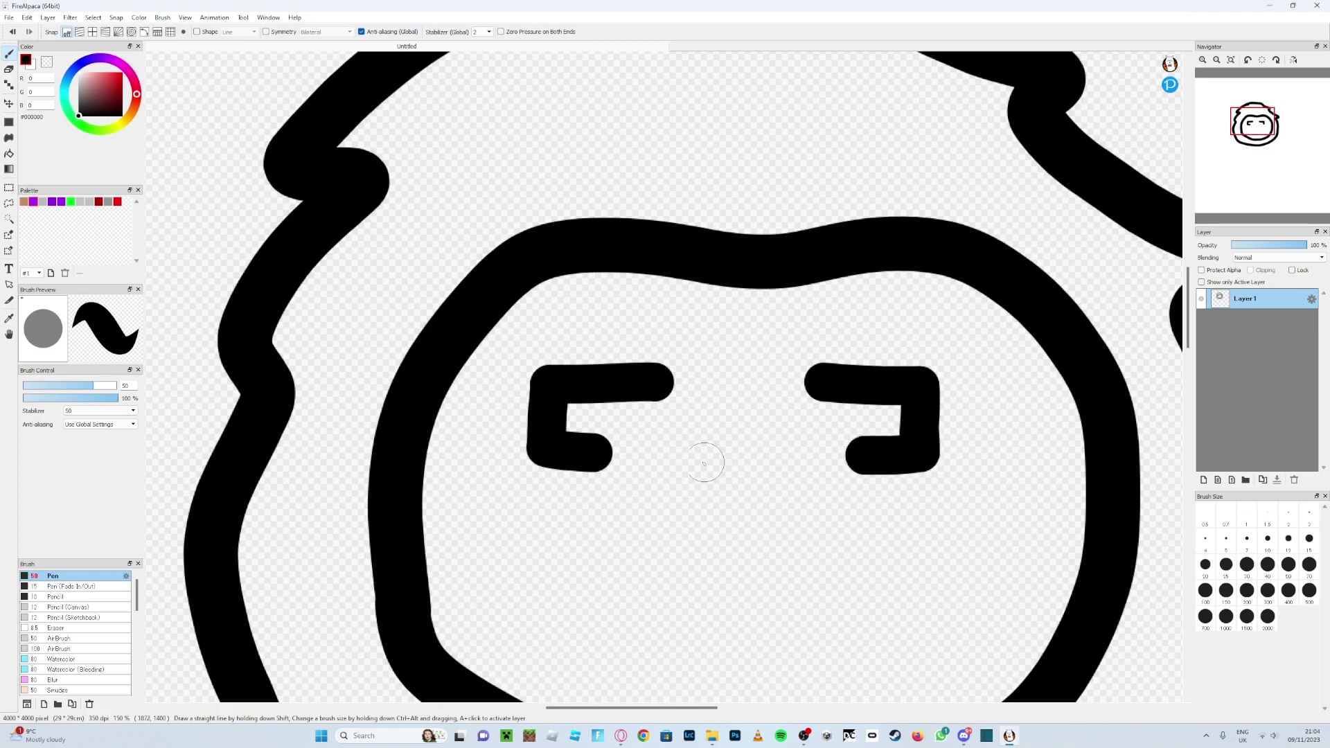
Step: Set the pen size to 20 and place a small black pupil dot inside each eye outline
scroll(786, 432, down, 2)
scroll(786, 432, down, 1)
scroll(790, 406, up, 4)
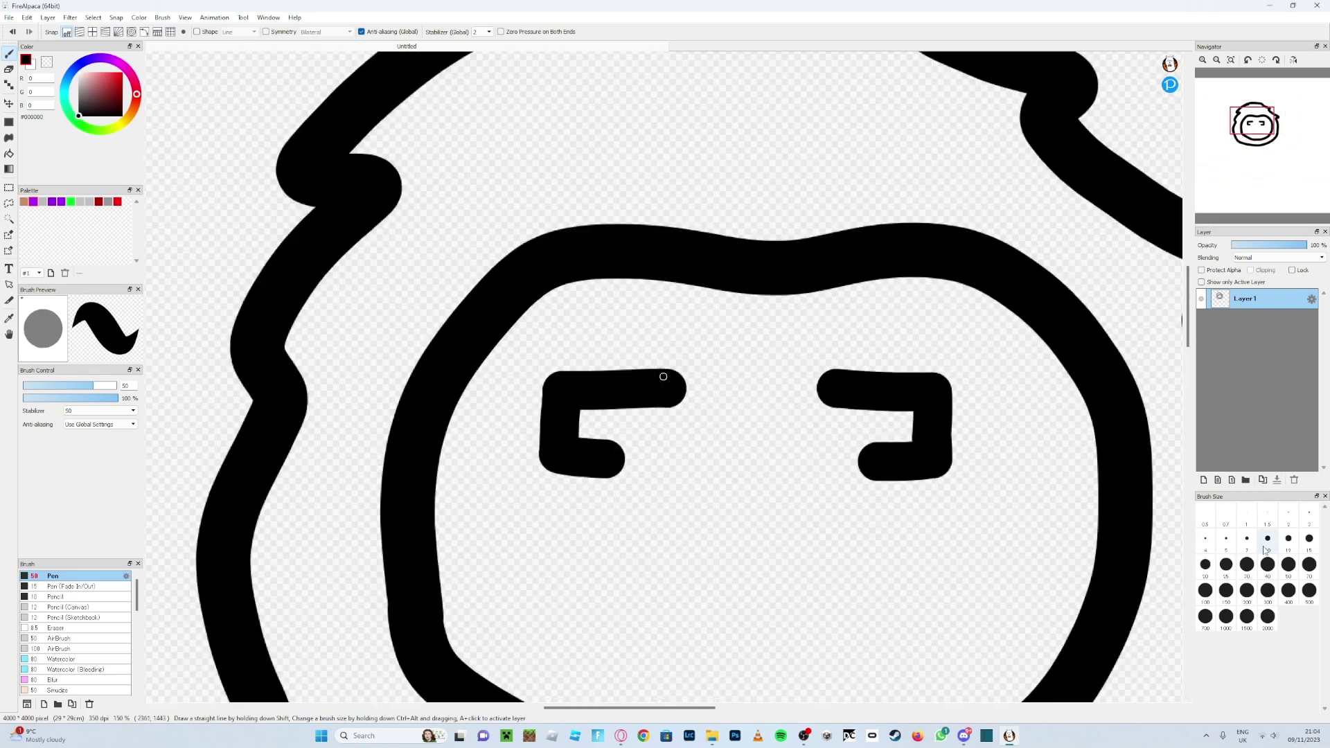
click(1206, 564)
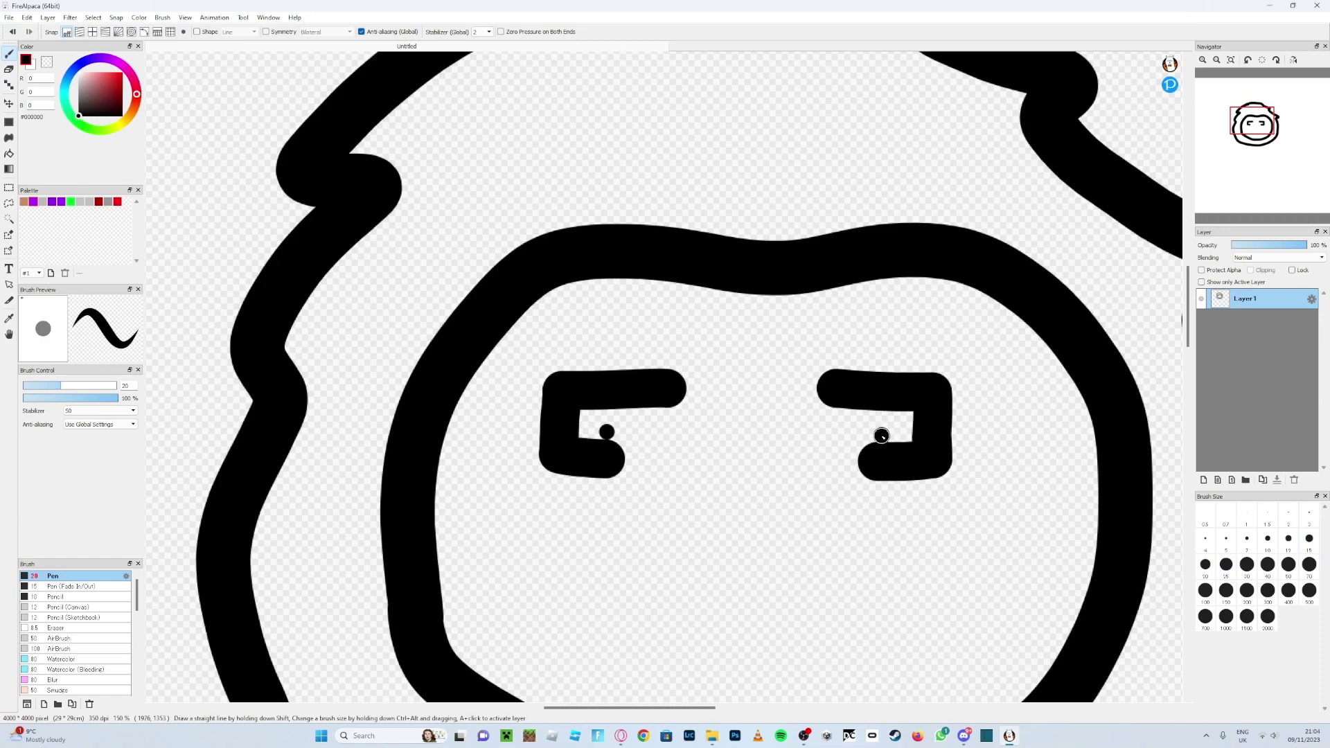
Step: Draw a short slanted eyebrow stroke above each eye outline
drag(605, 340, 700, 331)
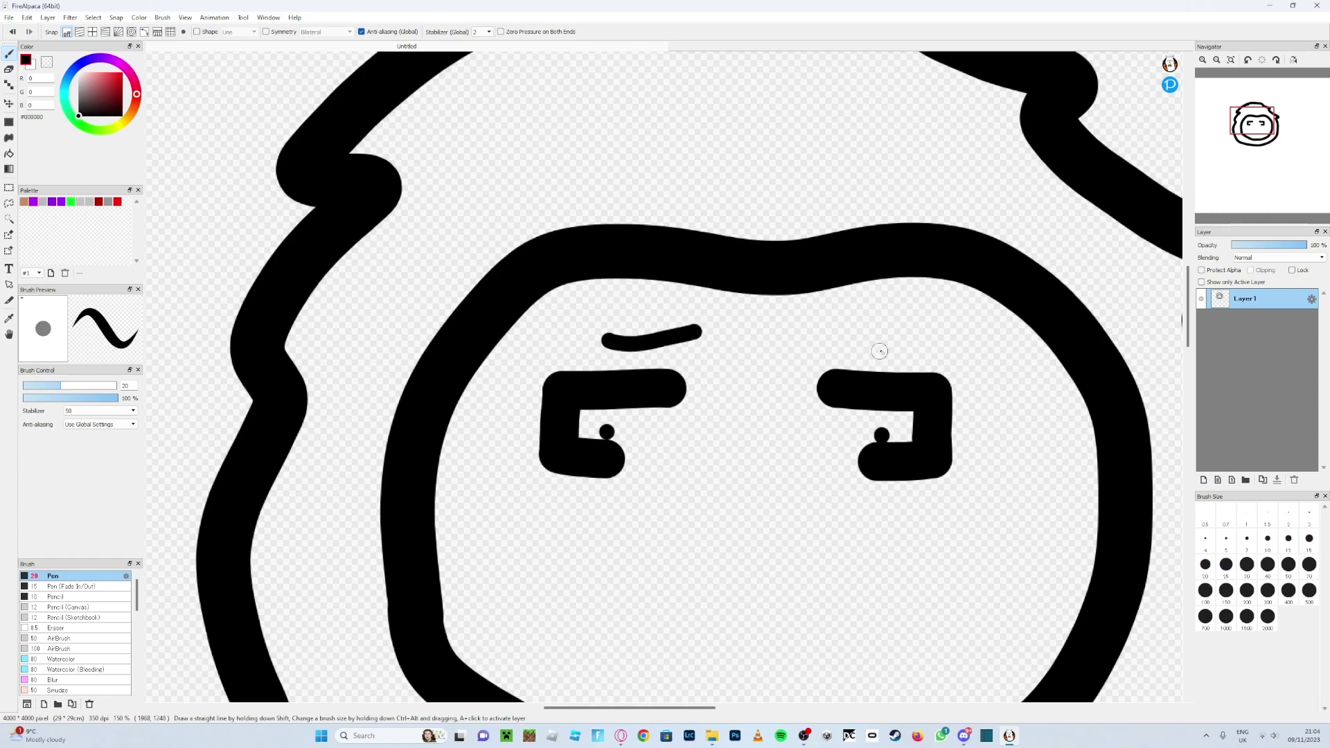
drag(880, 352, 809, 321)
scroll(809, 326, down, 5)
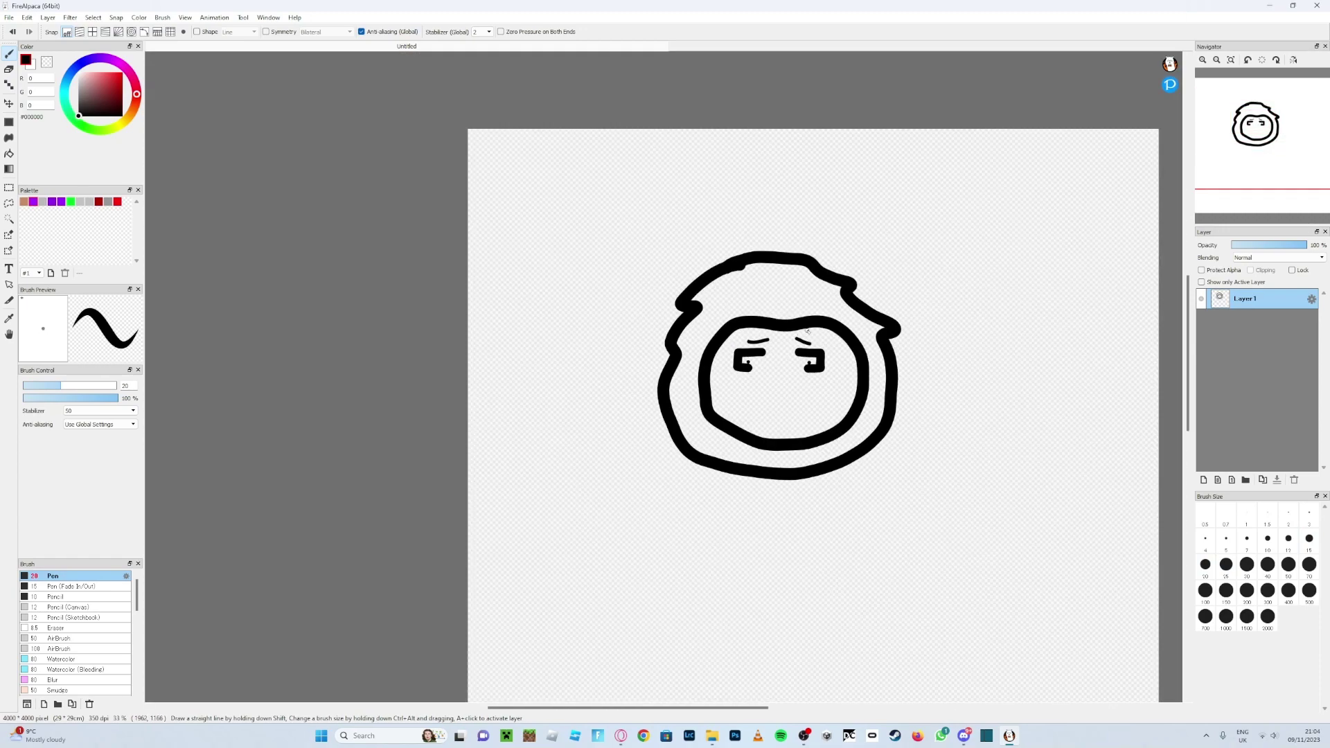
scroll(808, 331, up, 5)
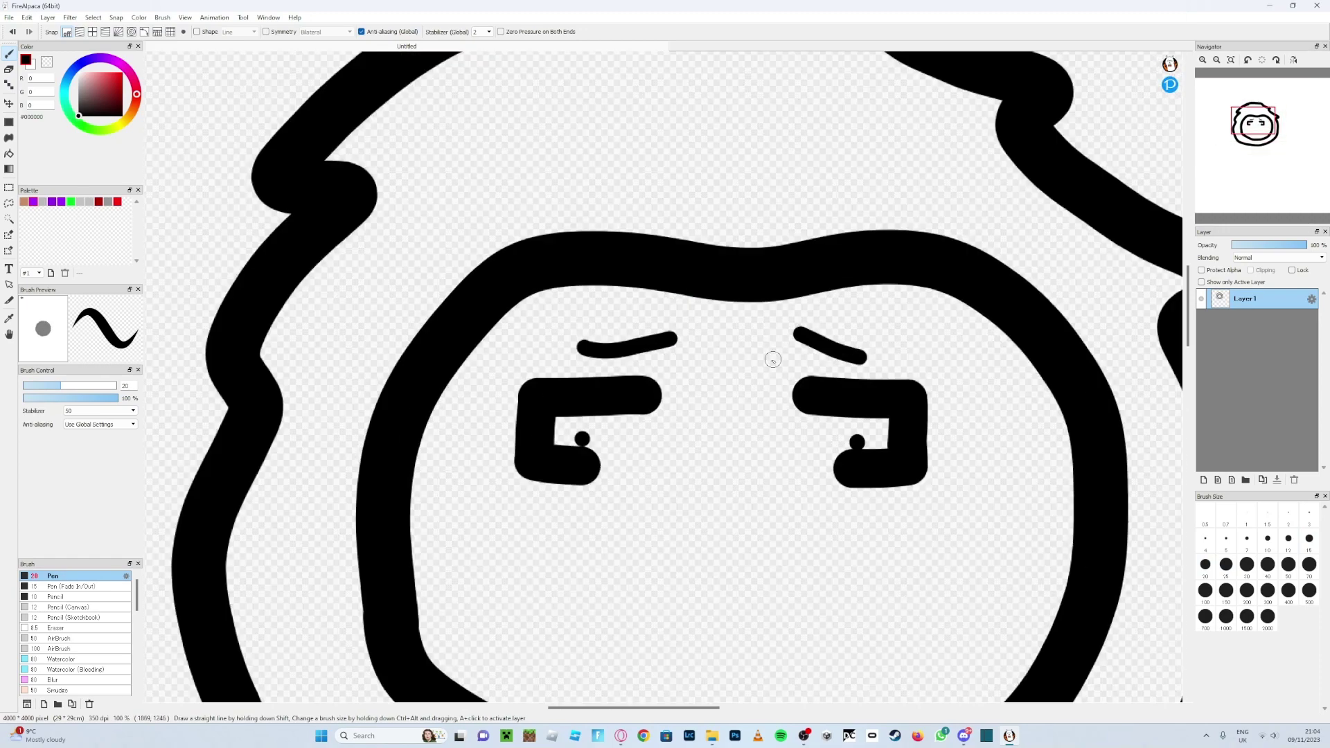
Step: Enlarge the pupil dots in both eyes, finishing with pen size 40
click(1226, 563)
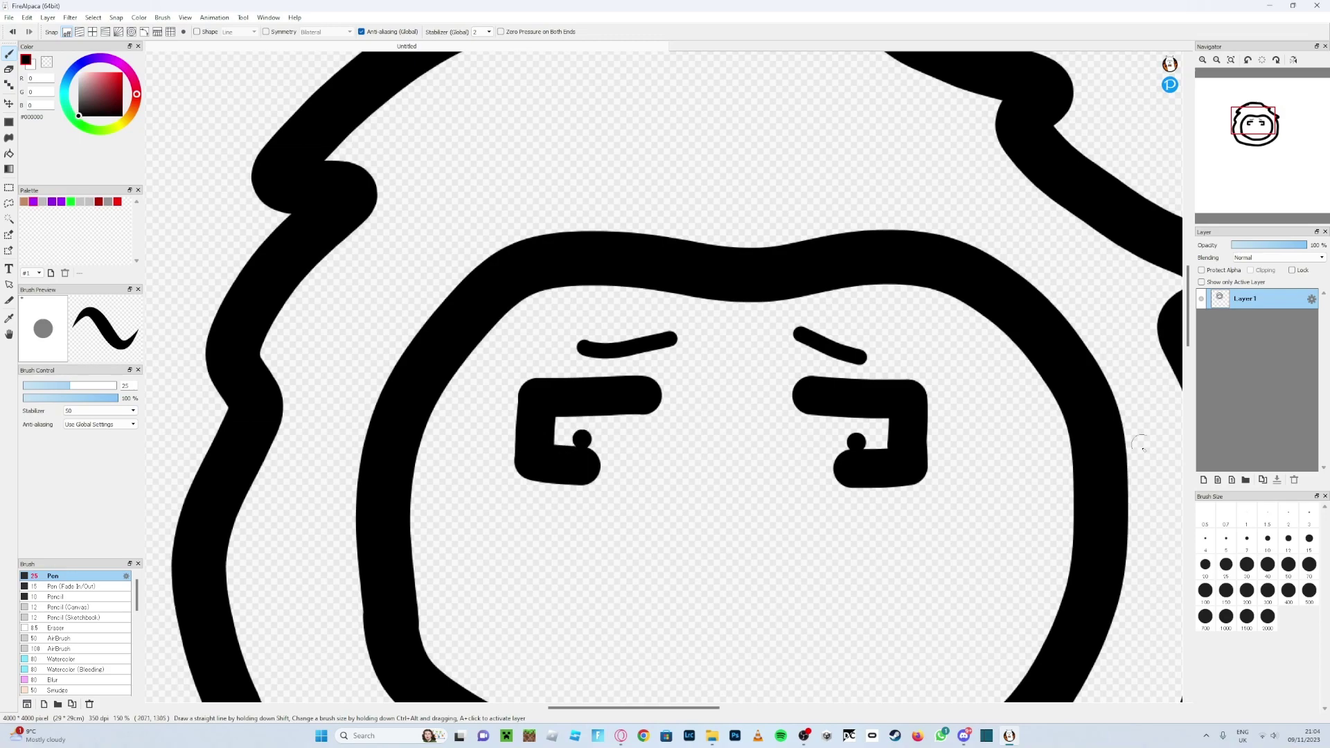
scroll(802, 430, down, 5)
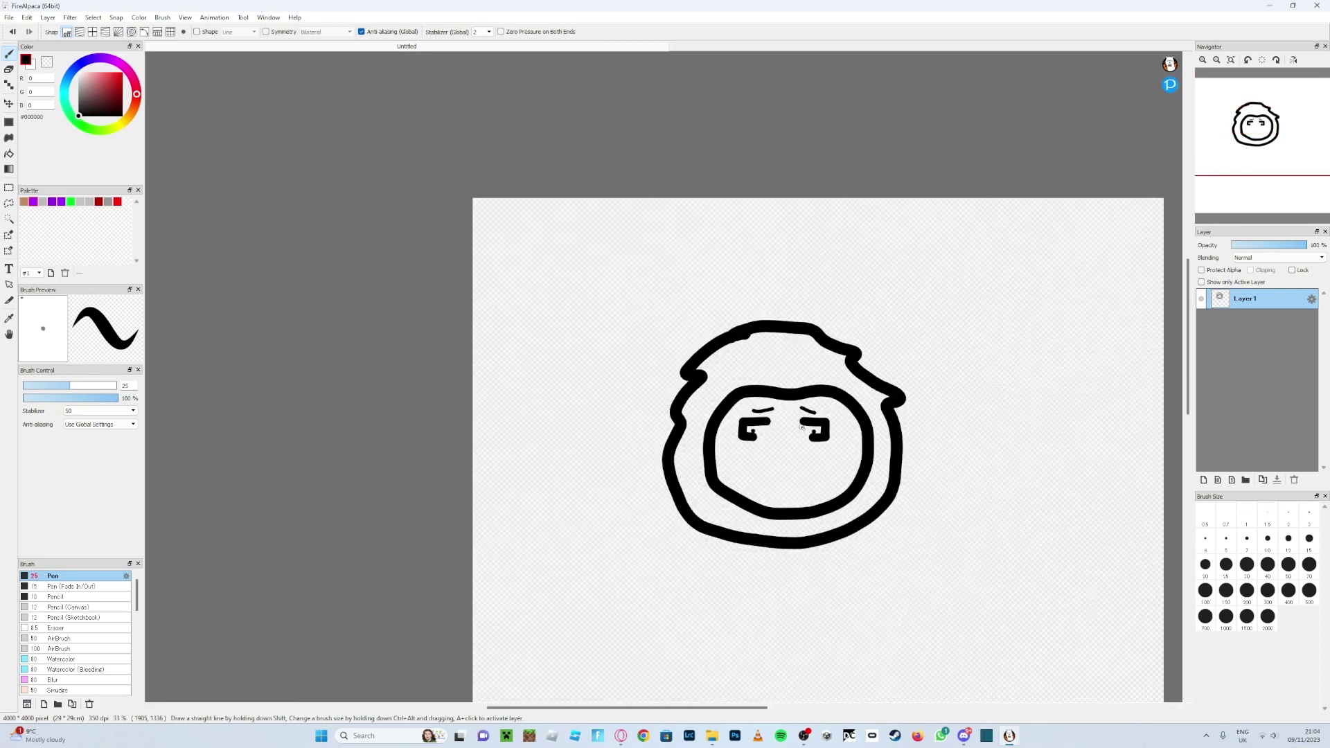
scroll(802, 451, up, 4)
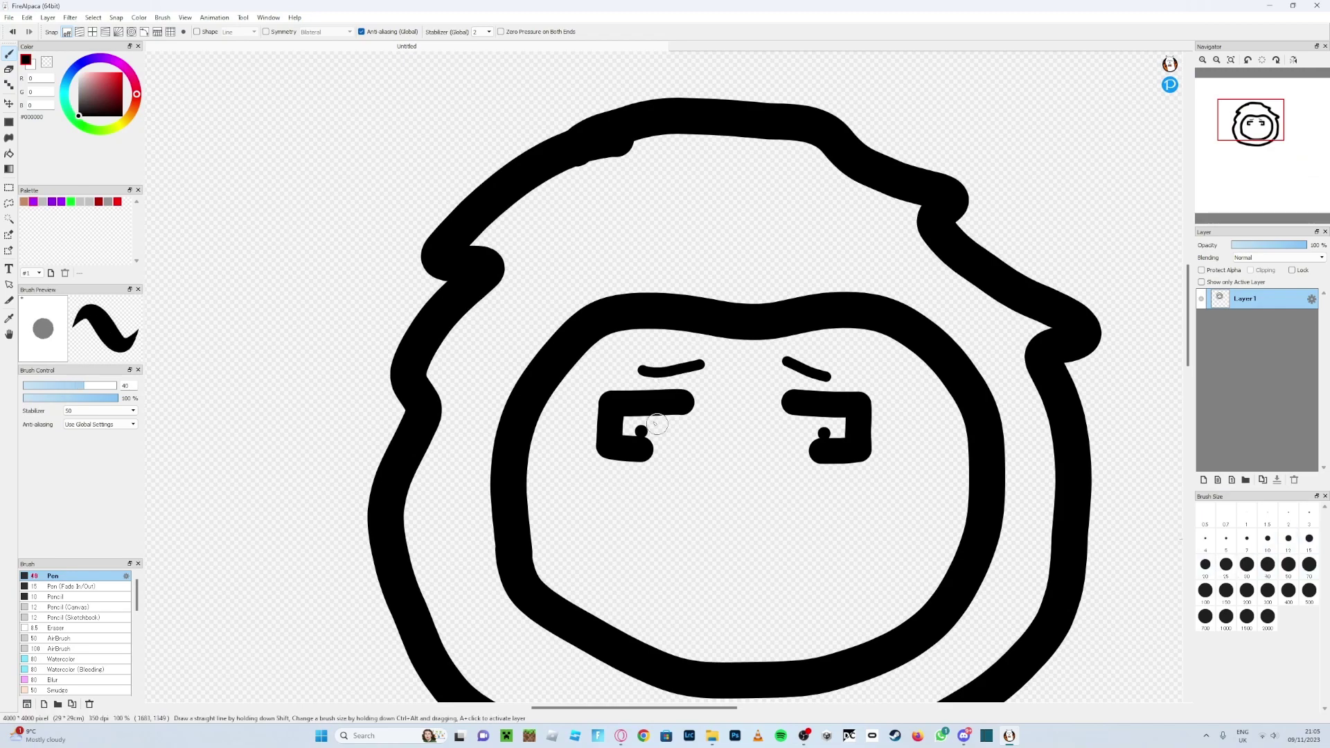
scroll(642, 433, up, 4)
scroll(656, 434, down, 2)
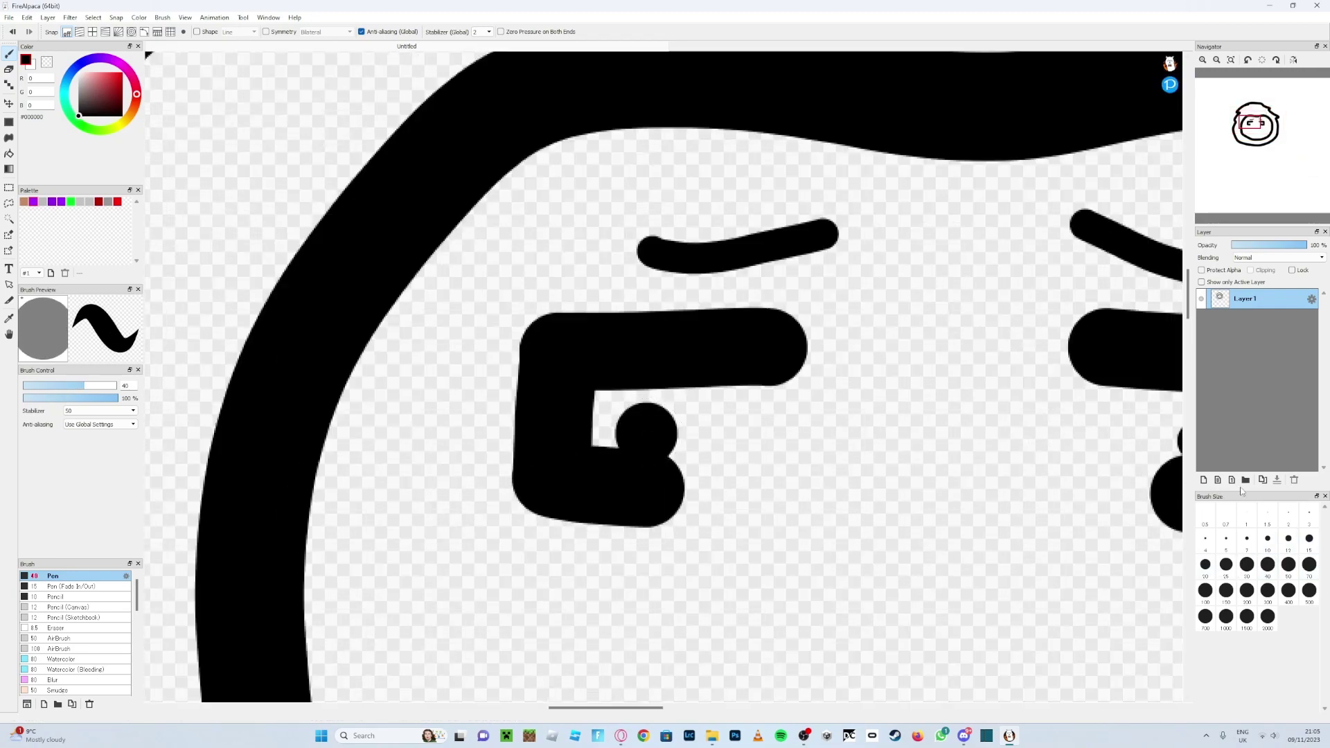
scroll(1051, 433, down, 2)
scroll(1061, 434, up, 4)
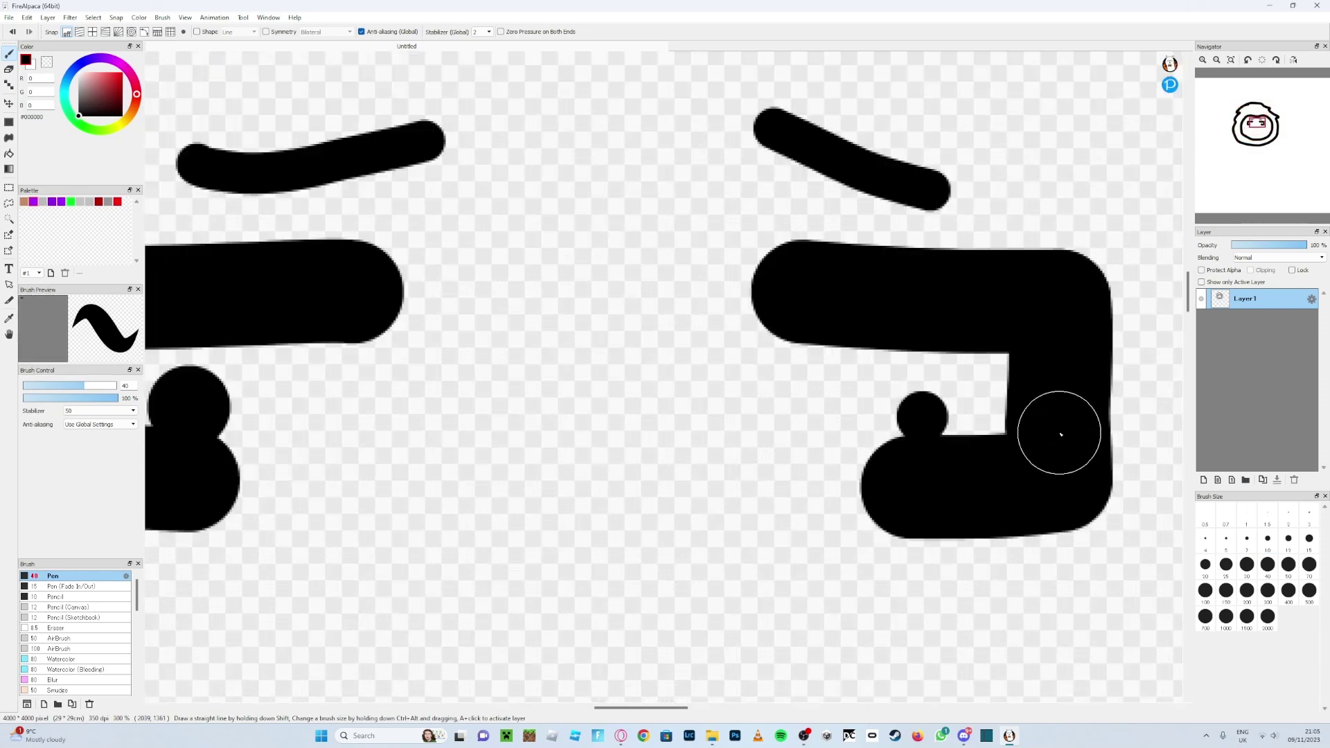
click(925, 418)
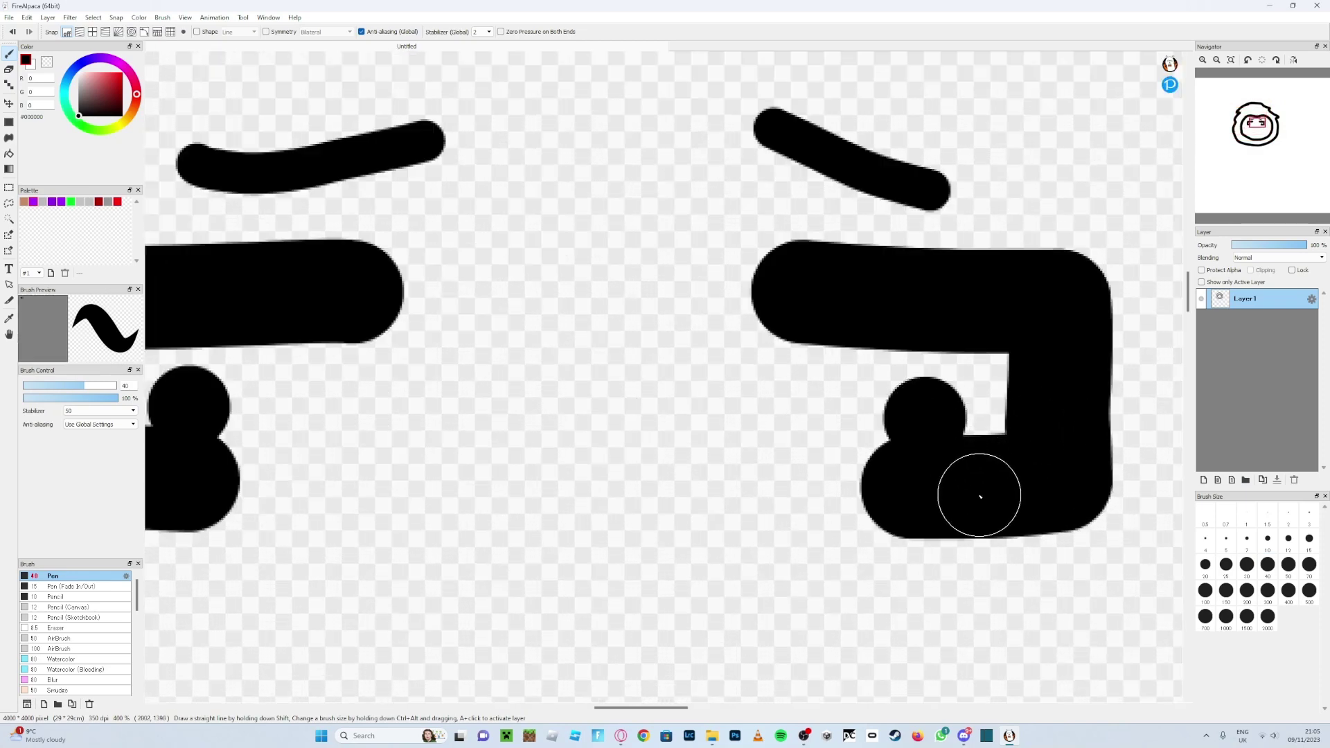
scroll(1053, 447, down, 3)
scroll(1011, 447, up, 1)
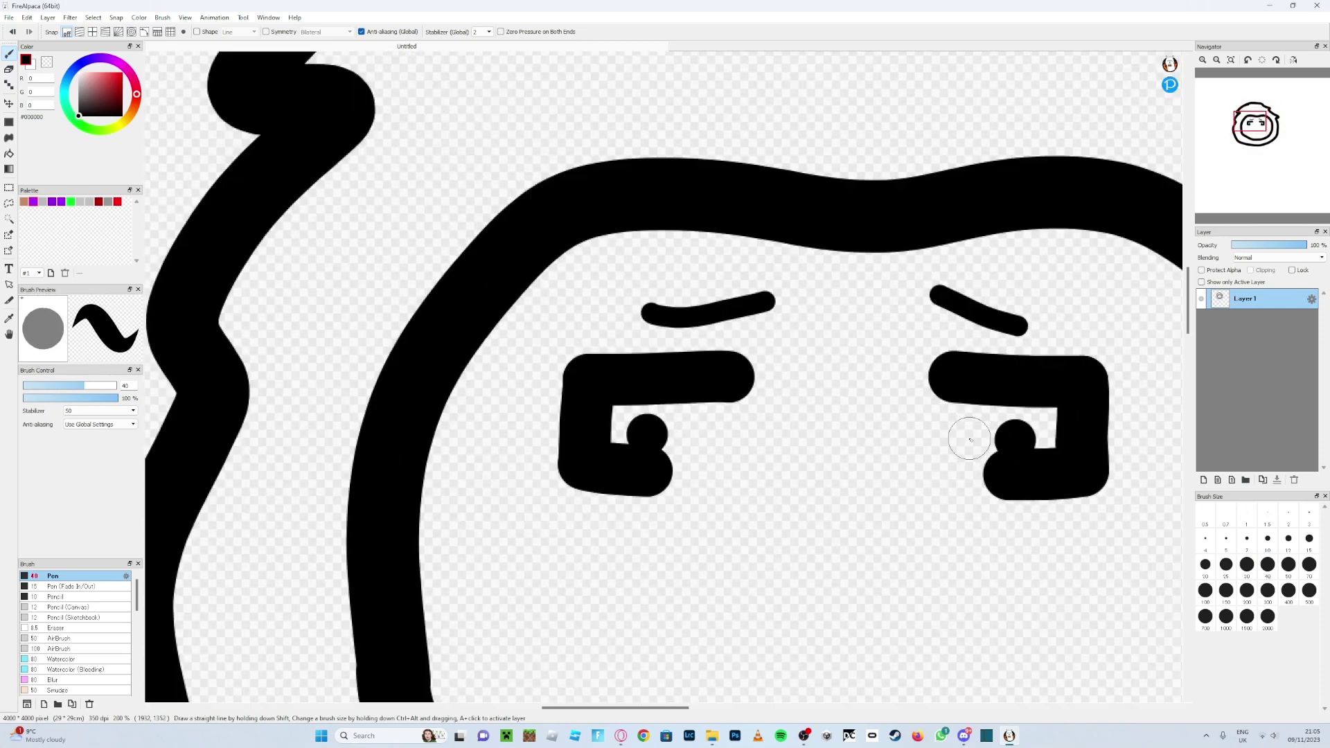
Step: Try a single size-40 dot between the eyes, and undo it
click(848, 439)
key(ctrl+z)
scroll(742, 444, down, 4)
scroll(758, 514, up, 2)
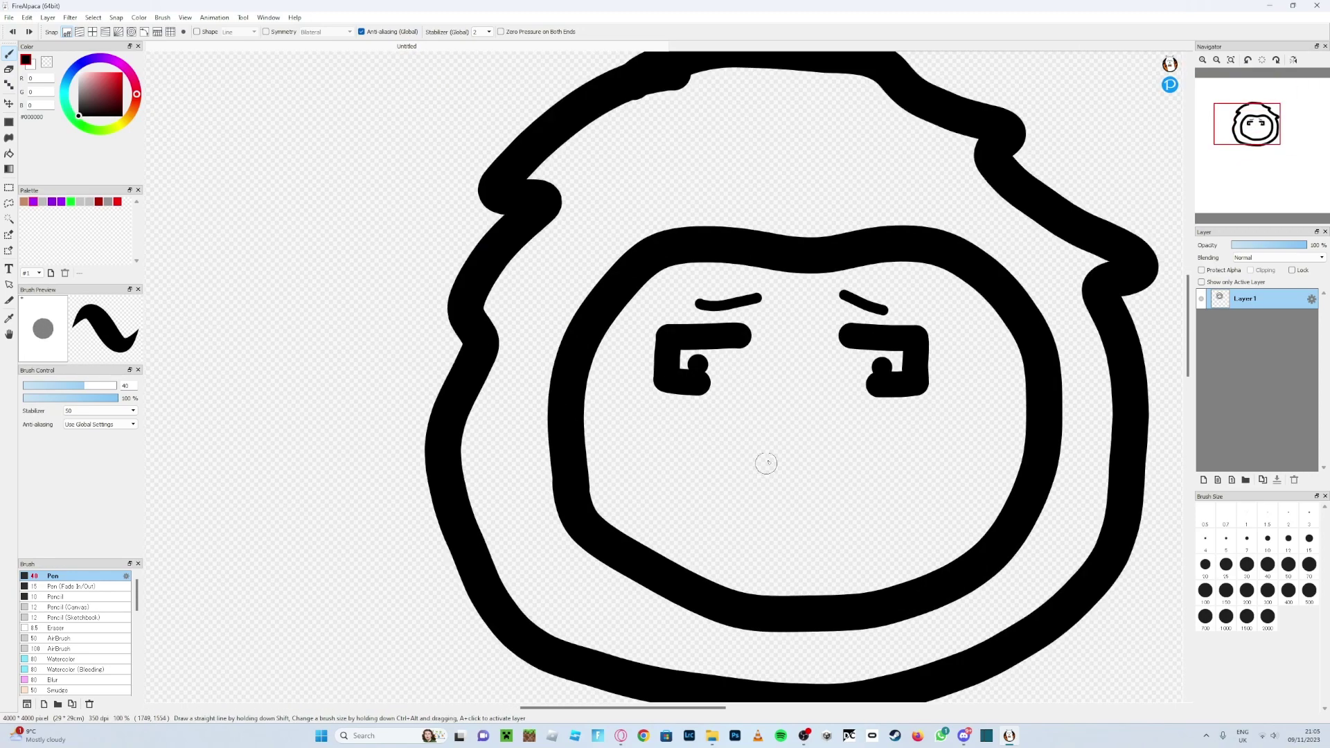
Step: Try two small nostril dots below the eyes at pen size 20, and undo both
scroll(767, 462, up, 2)
click(1289, 539)
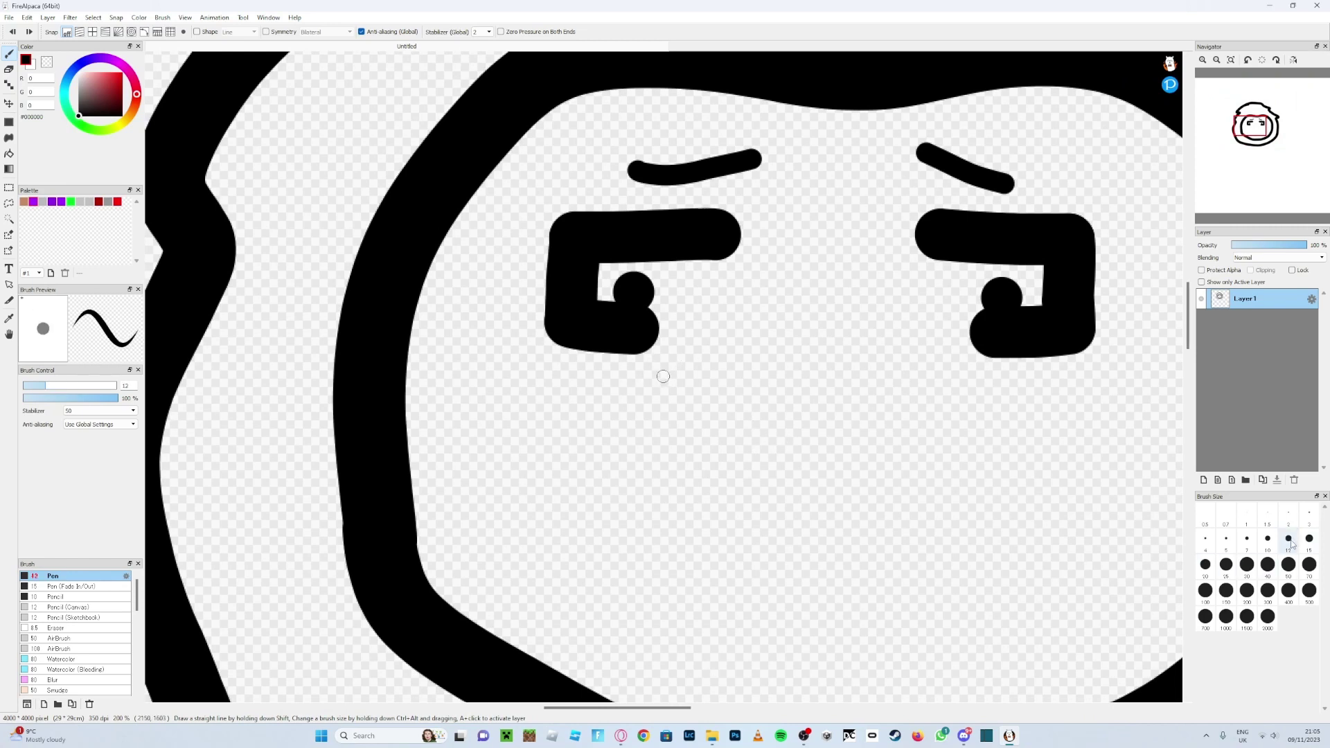
click(1206, 569)
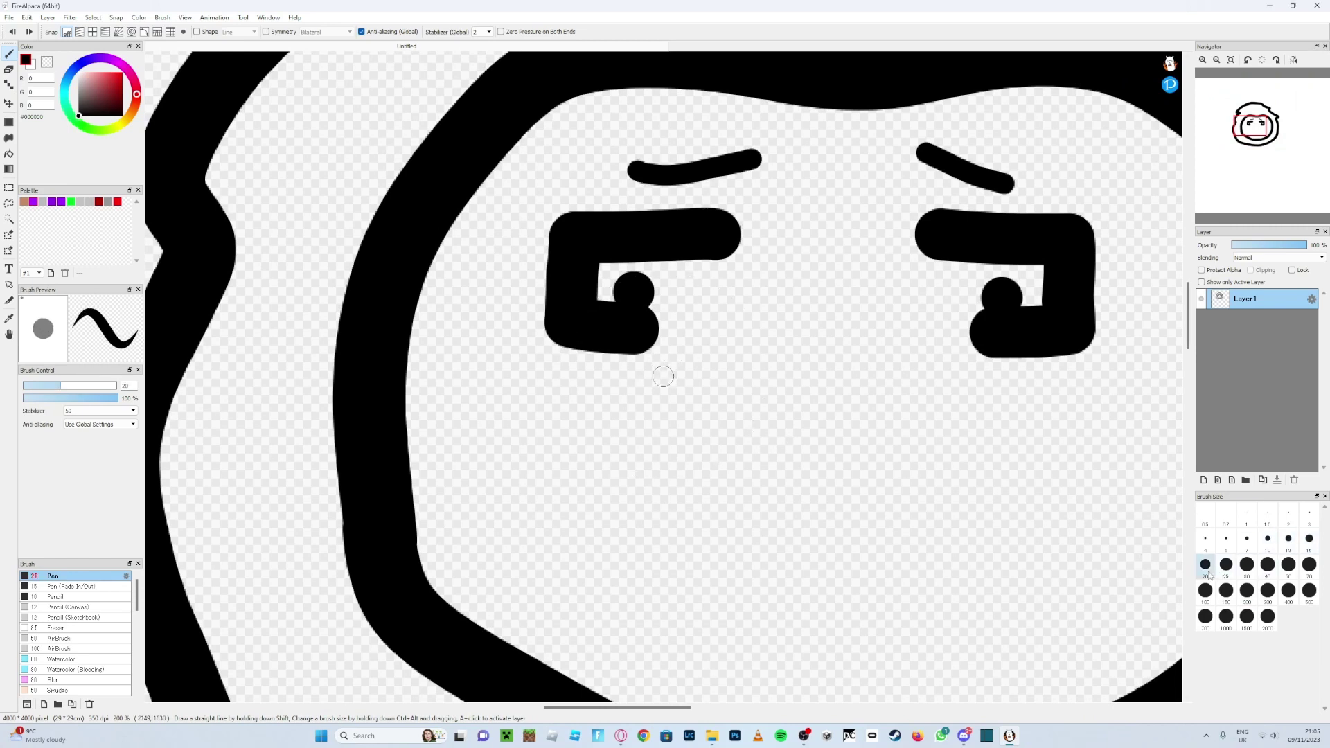
click(731, 449)
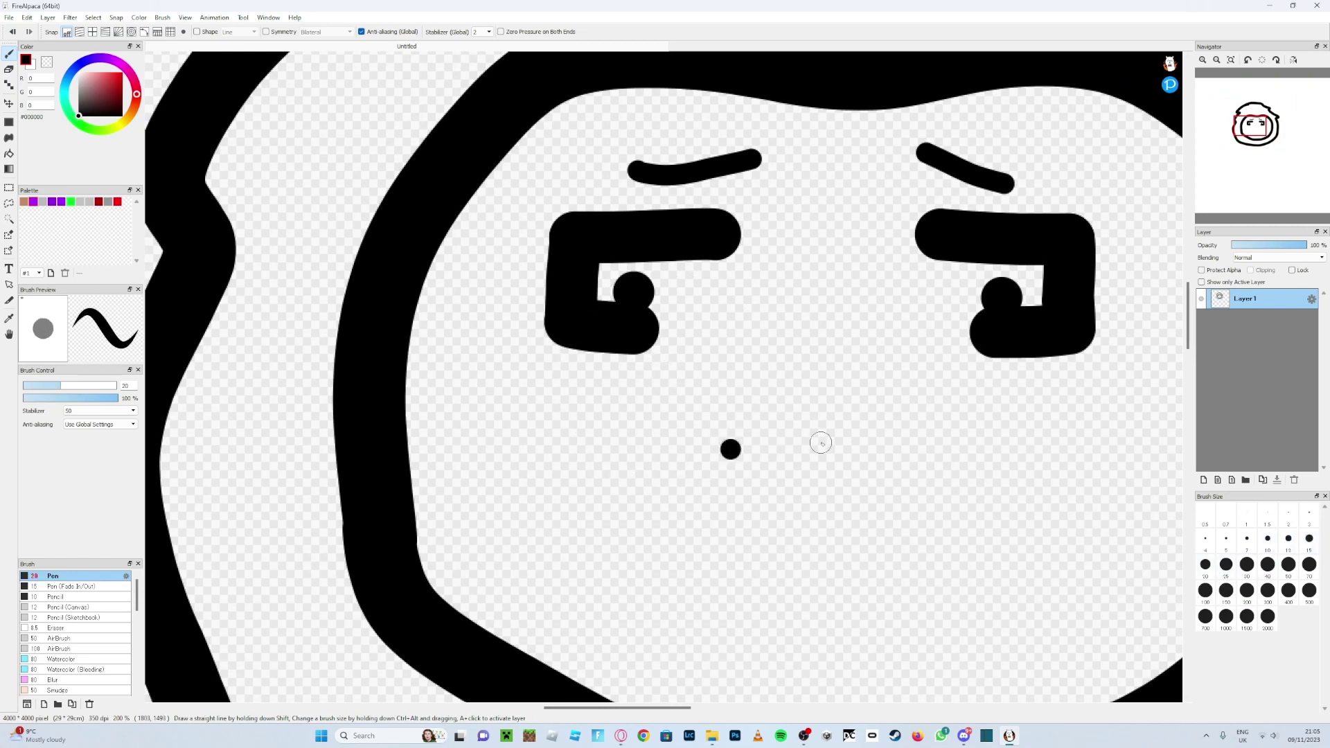
click(797, 450)
scroll(863, 431, down, 3)
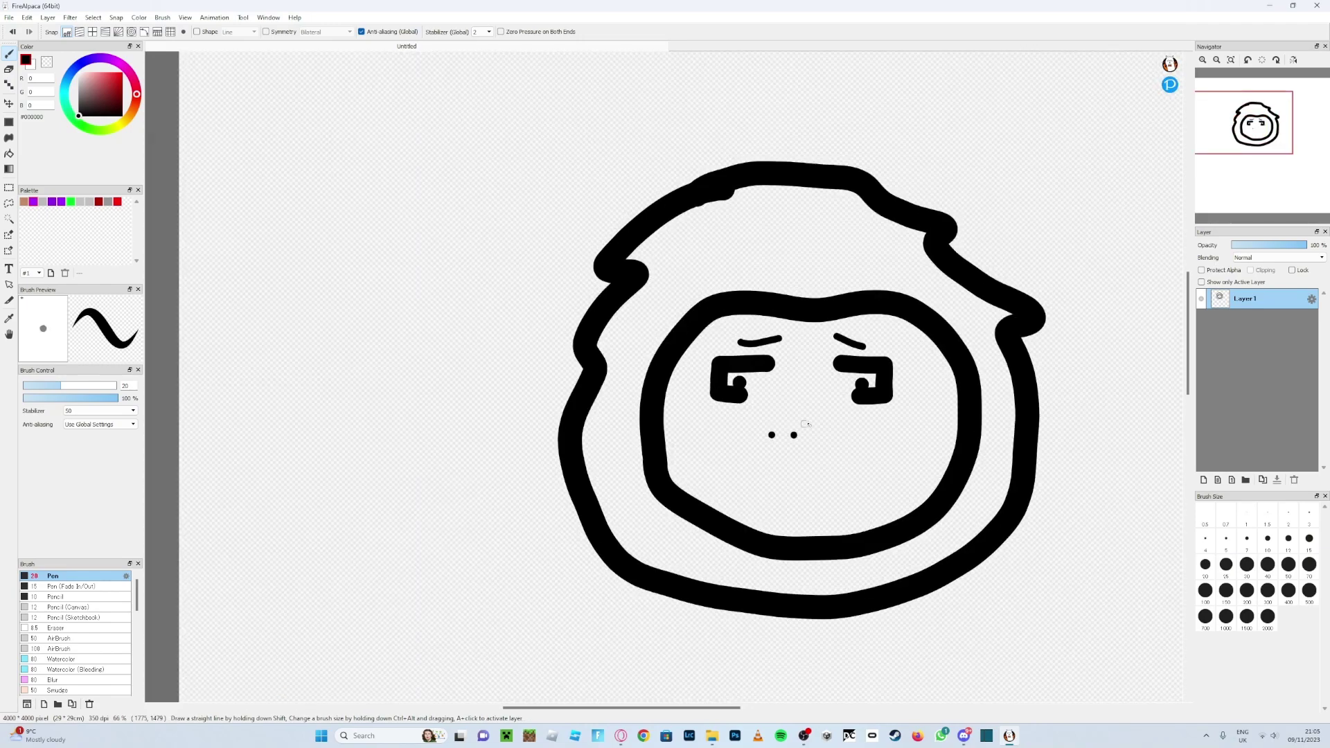
scroll(834, 403, up, 2)
key(ctrl+z)
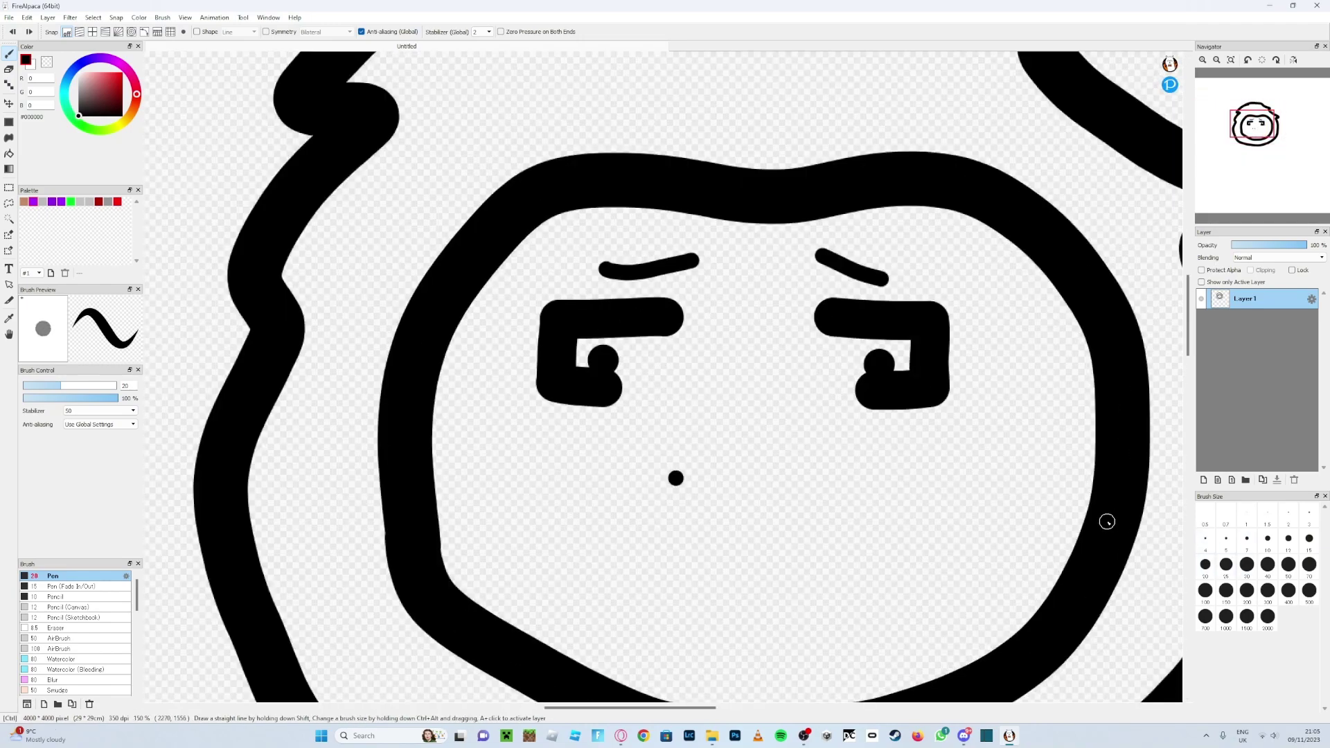
key(ctrl+z)
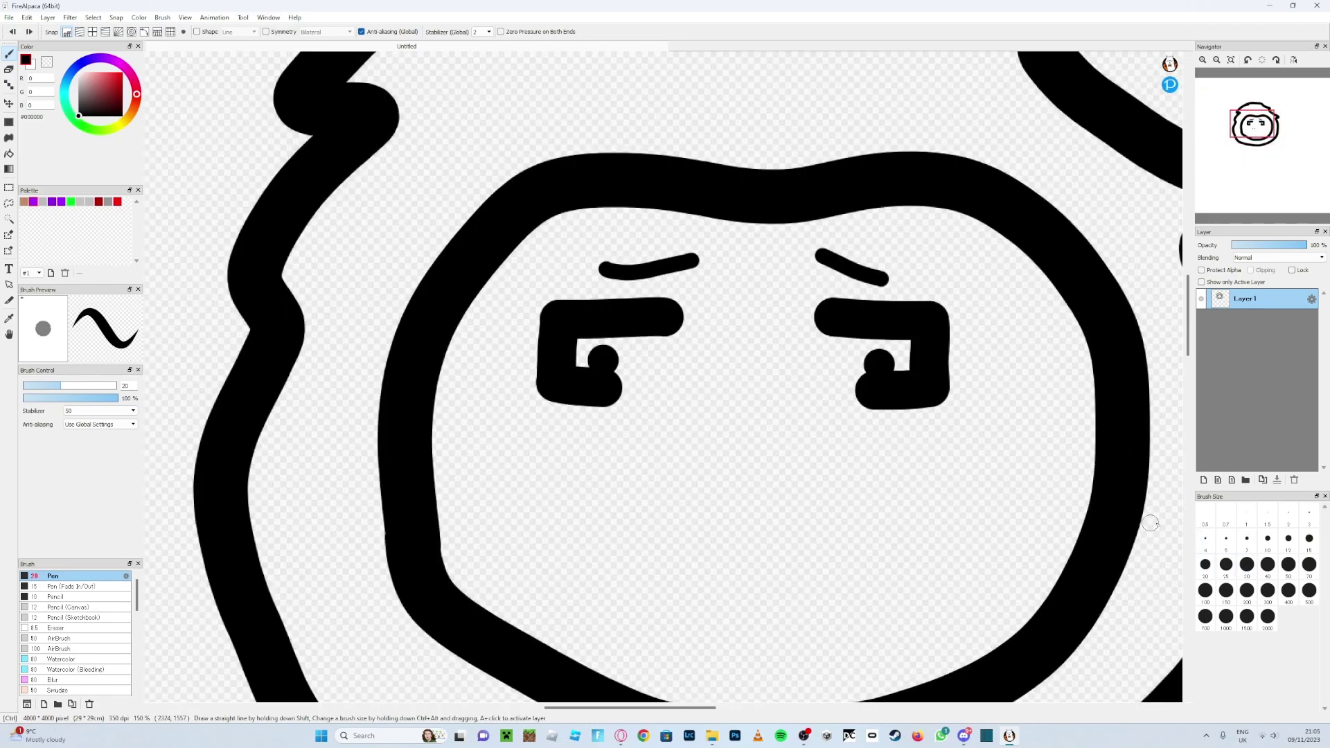
Step: Try a pair of larger nostril dots at pen size 50, and undo the second one
click(1289, 564)
click(682, 468)
click(753, 469)
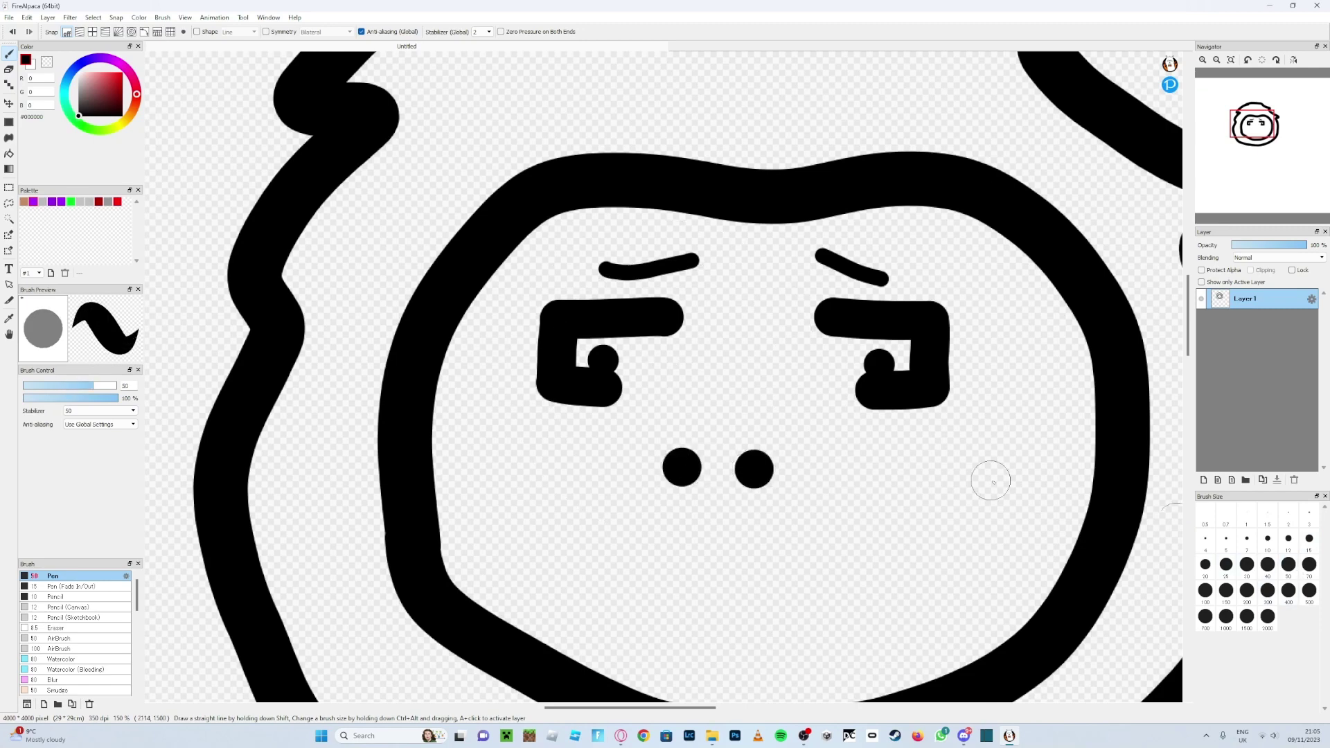
key(ctrl+z)
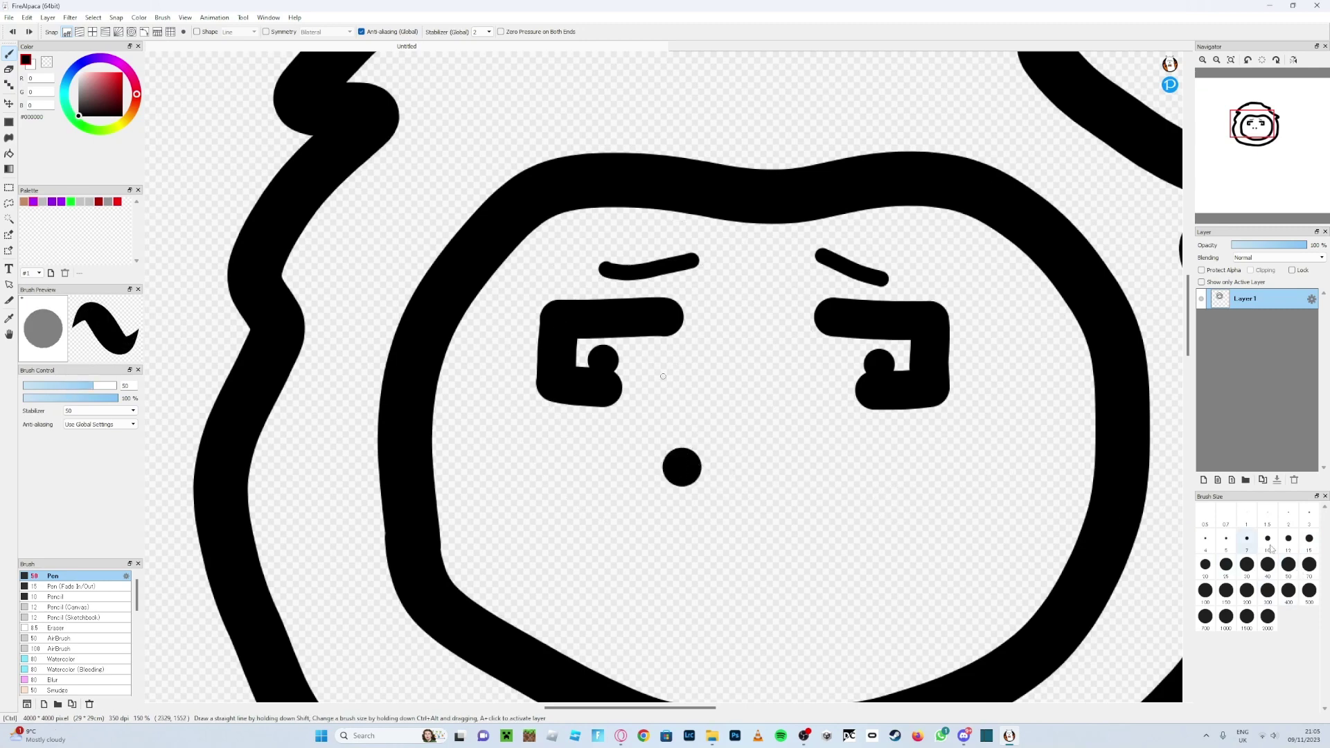
Step: Undo the remaining large dot and place two nostril dots side by side below the eyes at pen size 25
click(1314, 549)
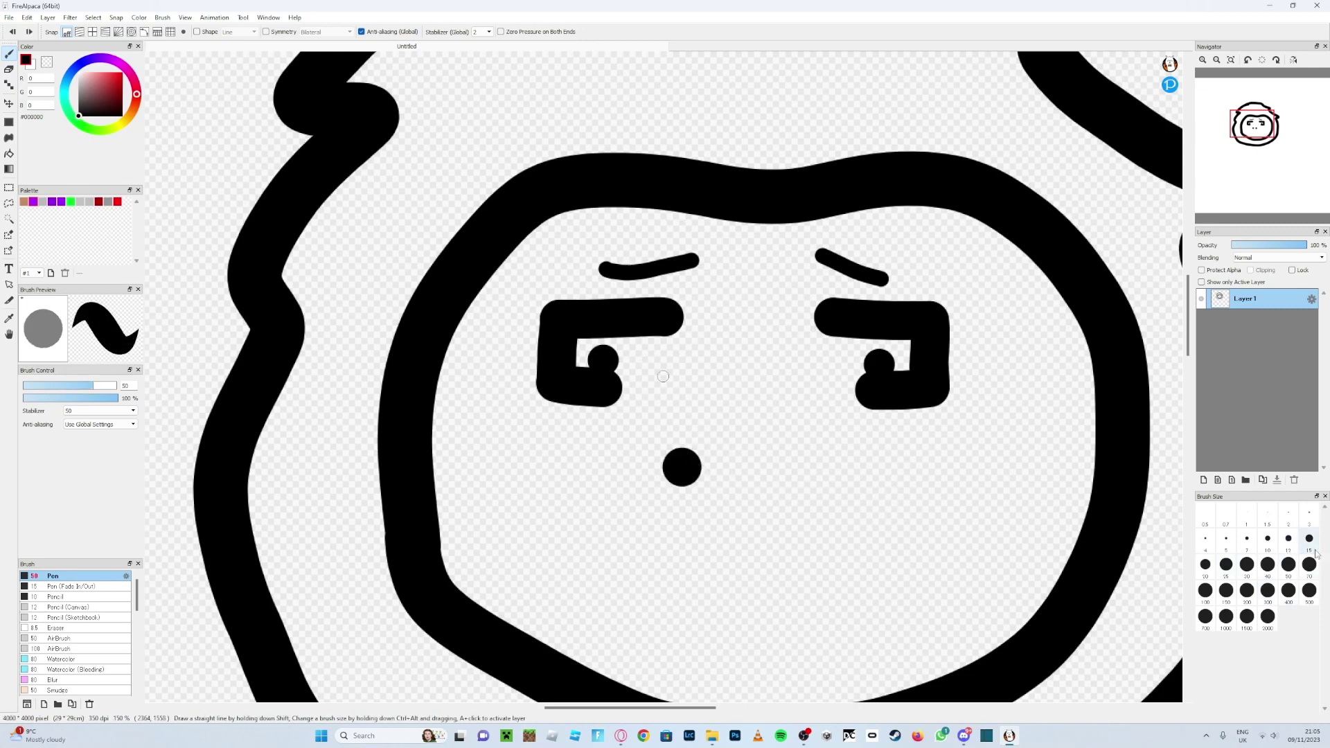
click(1226, 564)
key(ctrl+z)
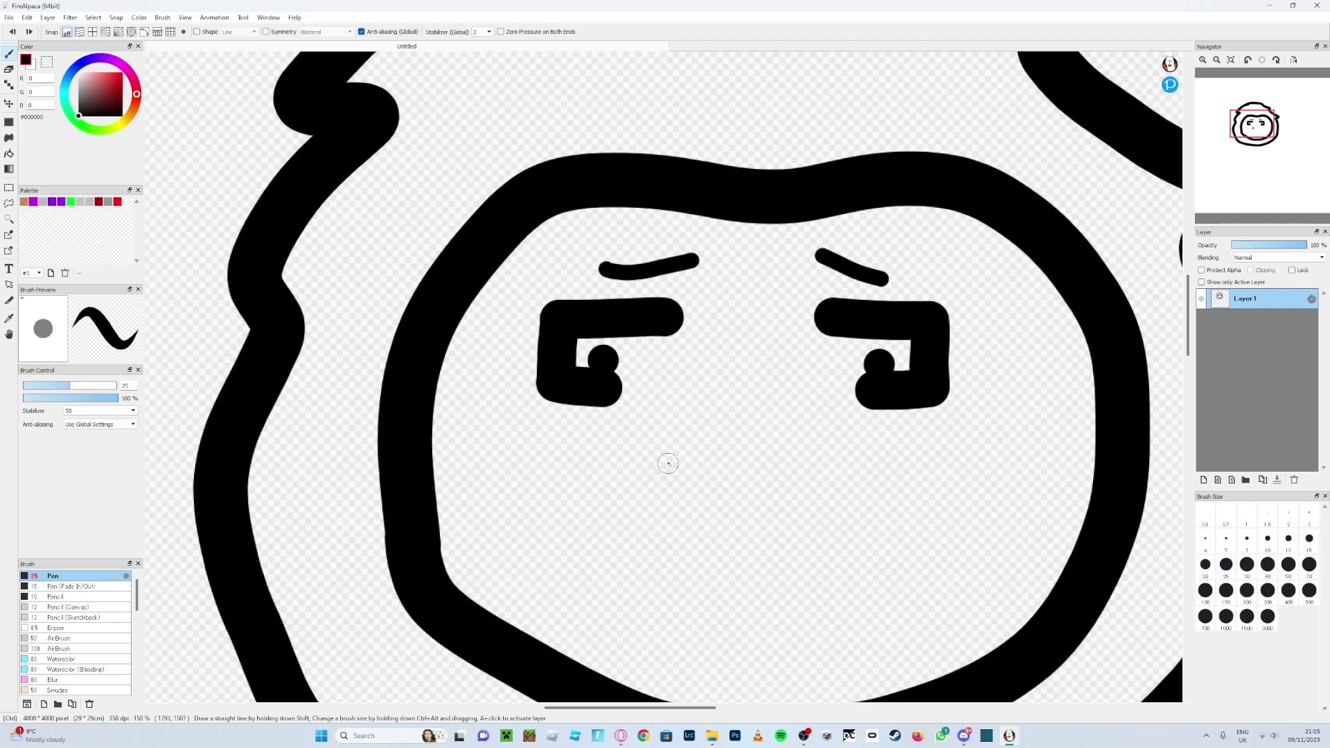
click(671, 474)
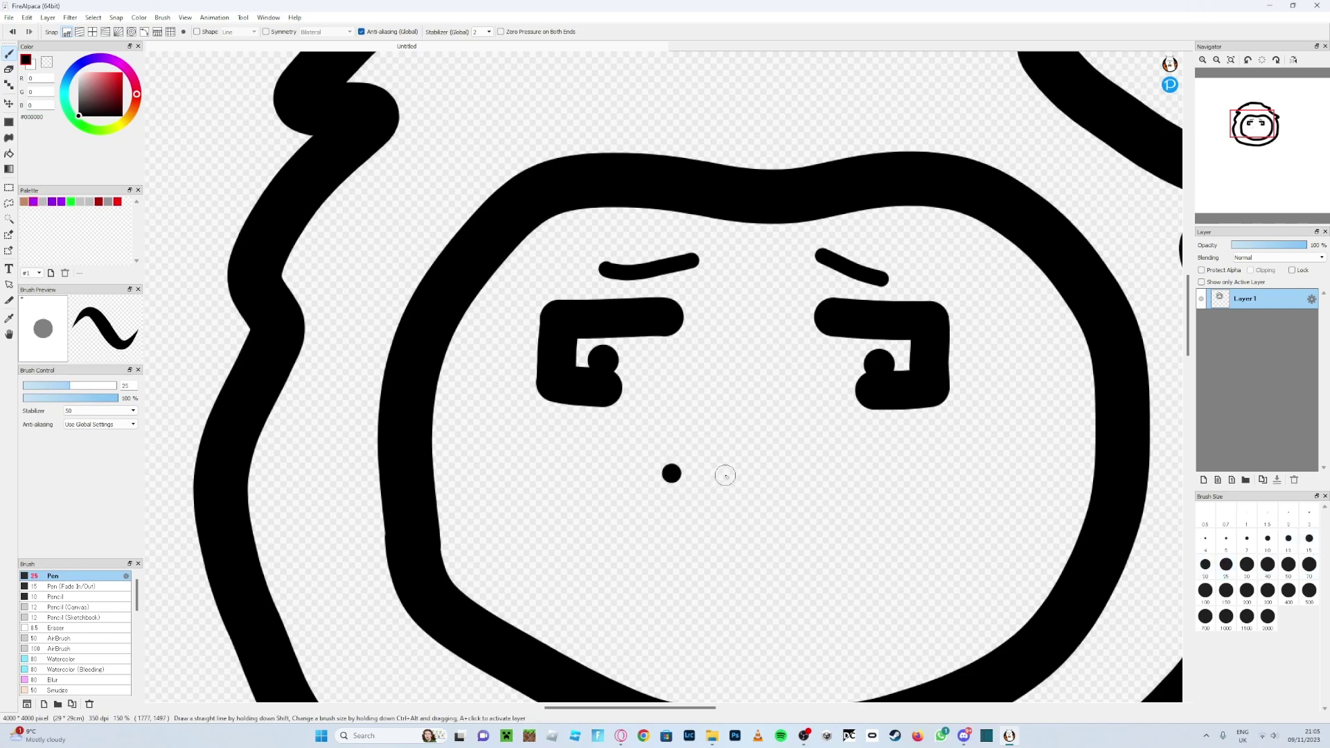
click(730, 475)
Step: Try a wavy mouth line in the lower part of the face at pen size 25, and undo it
mouse_move(623, 618)
mouse_down()
mouse_move(752, 613)
mouse_move(832, 632)
mouse_up()
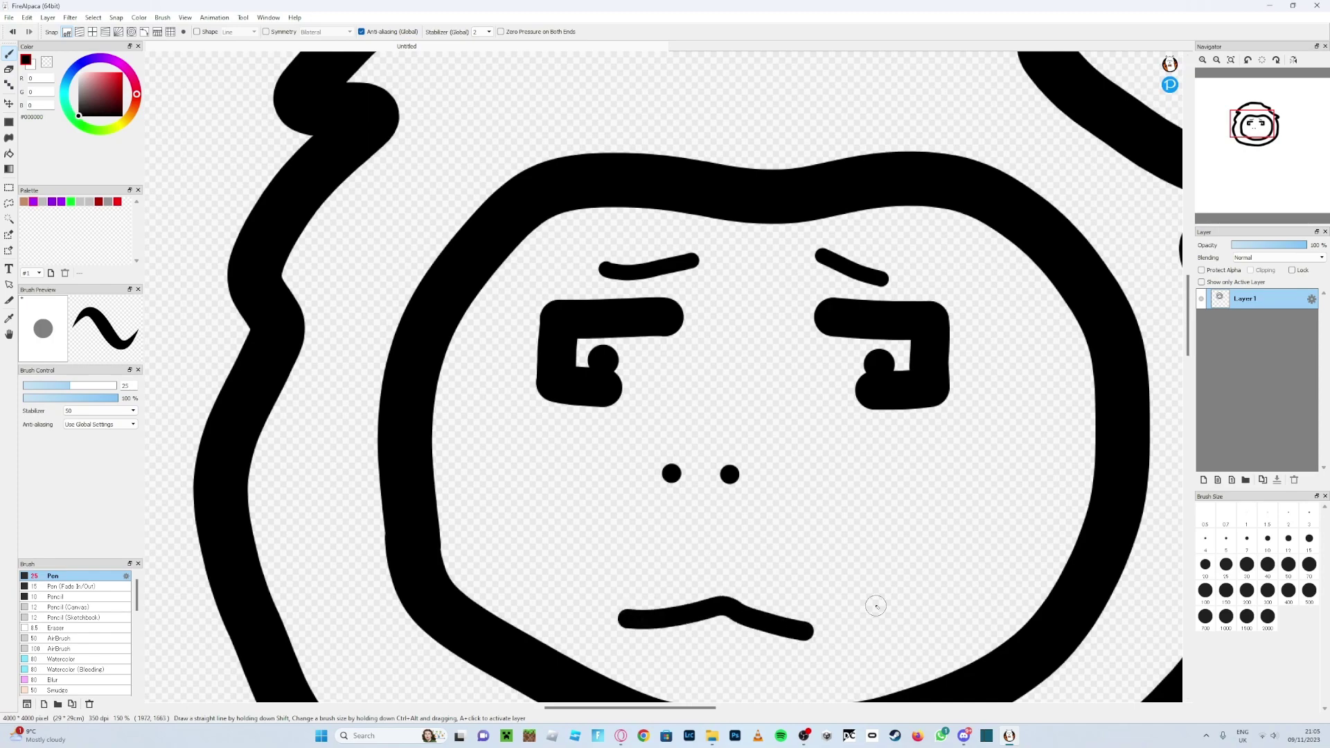
key(ctrl+z)
scroll(654, 594, down, 3)
scroll(653, 594, up, 3)
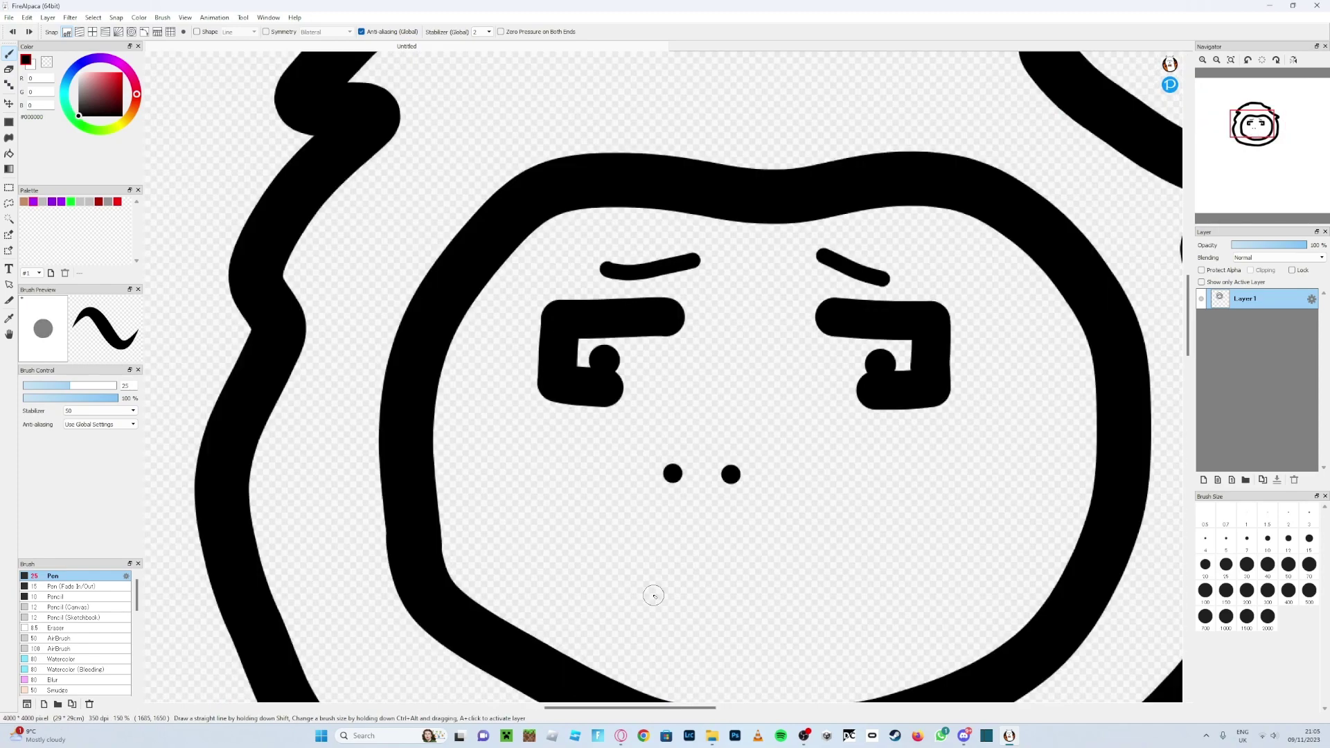
Step: Set the pen size to 40 and try several mouth strokes, keeping only a short straight horizontal one below the nostrils
click(1268, 565)
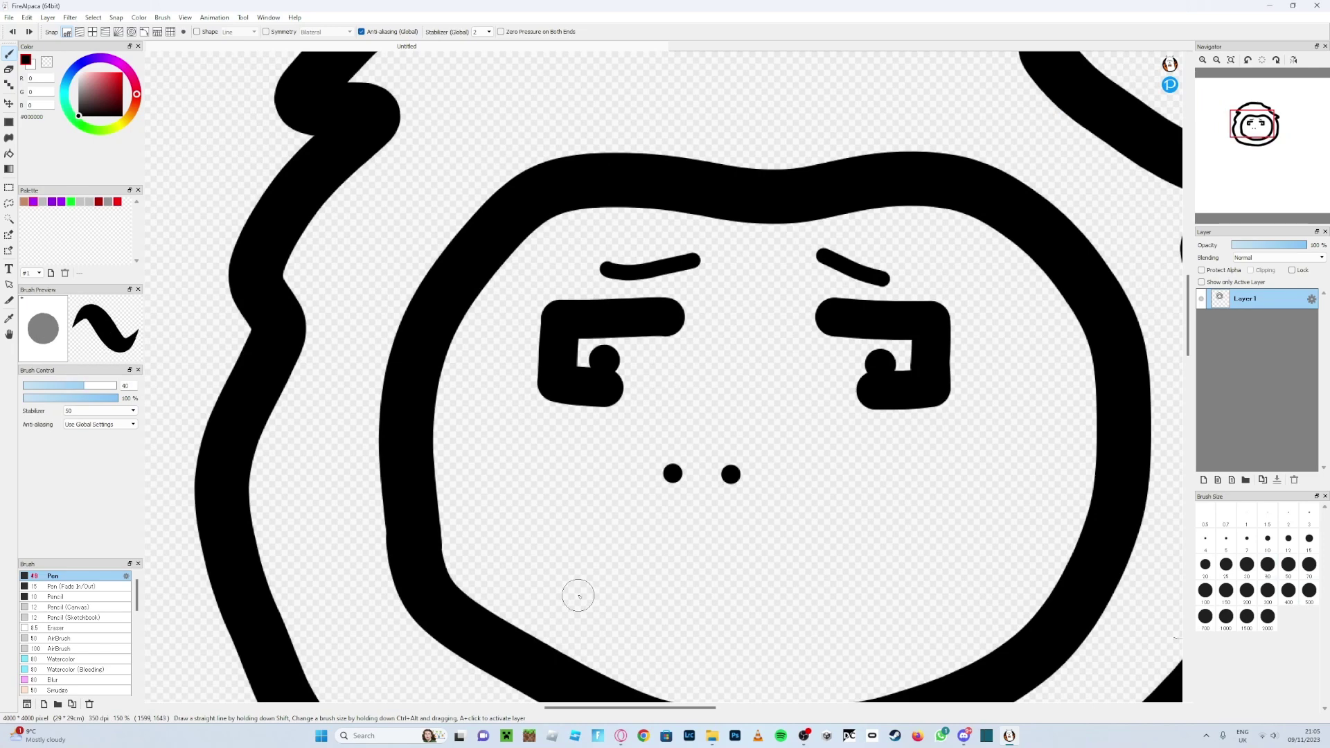
mouse_move(580, 594)
mouse_down()
mouse_move(667, 587)
mouse_move(757, 601)
mouse_up()
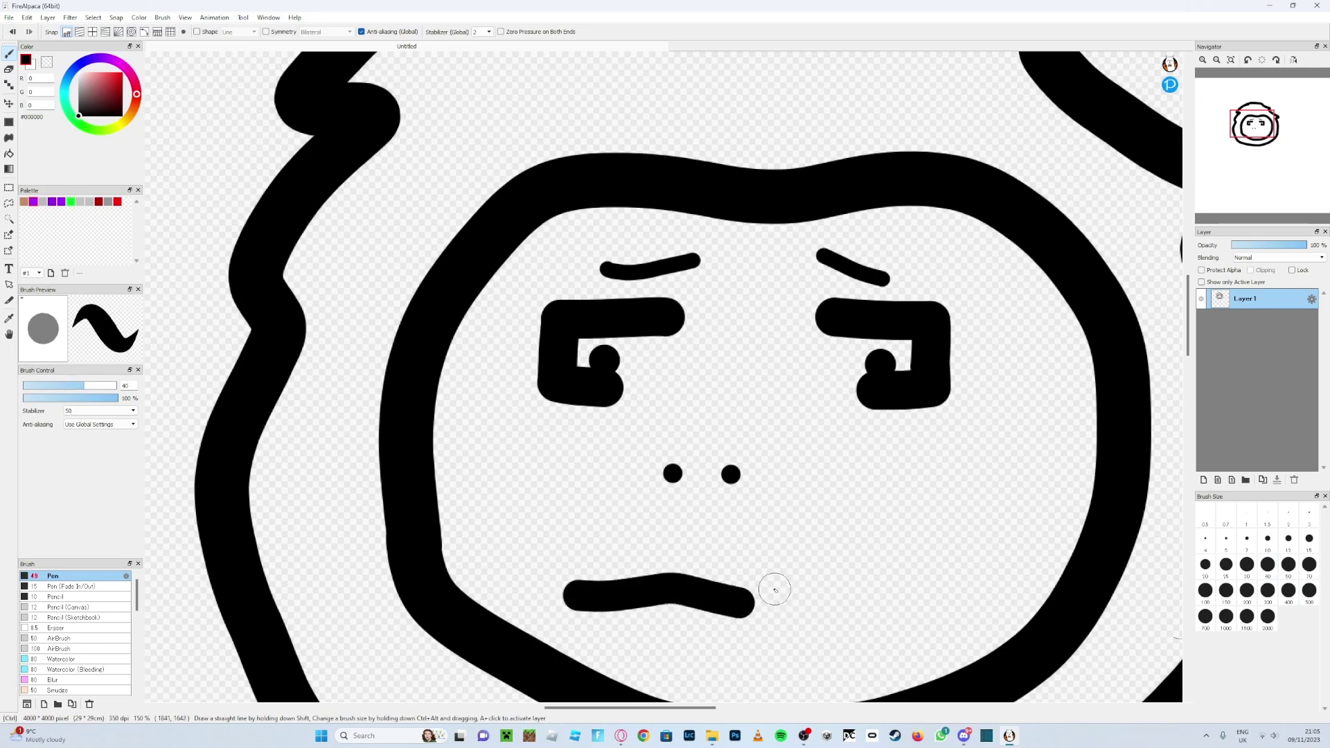
key(ctrl+z)
mouse_move(650, 558)
mouse_down()
mouse_move(771, 561)
mouse_move(807, 534)
mouse_up()
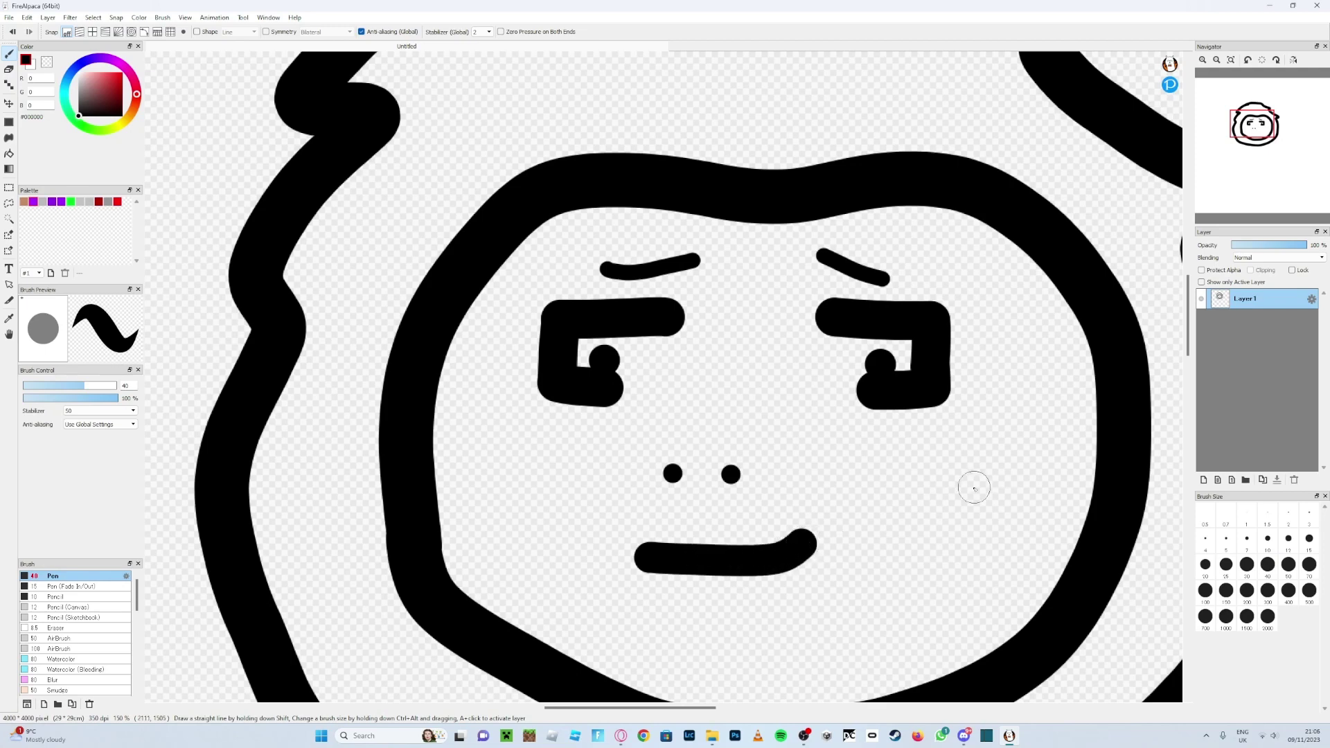
key(ctrl+z)
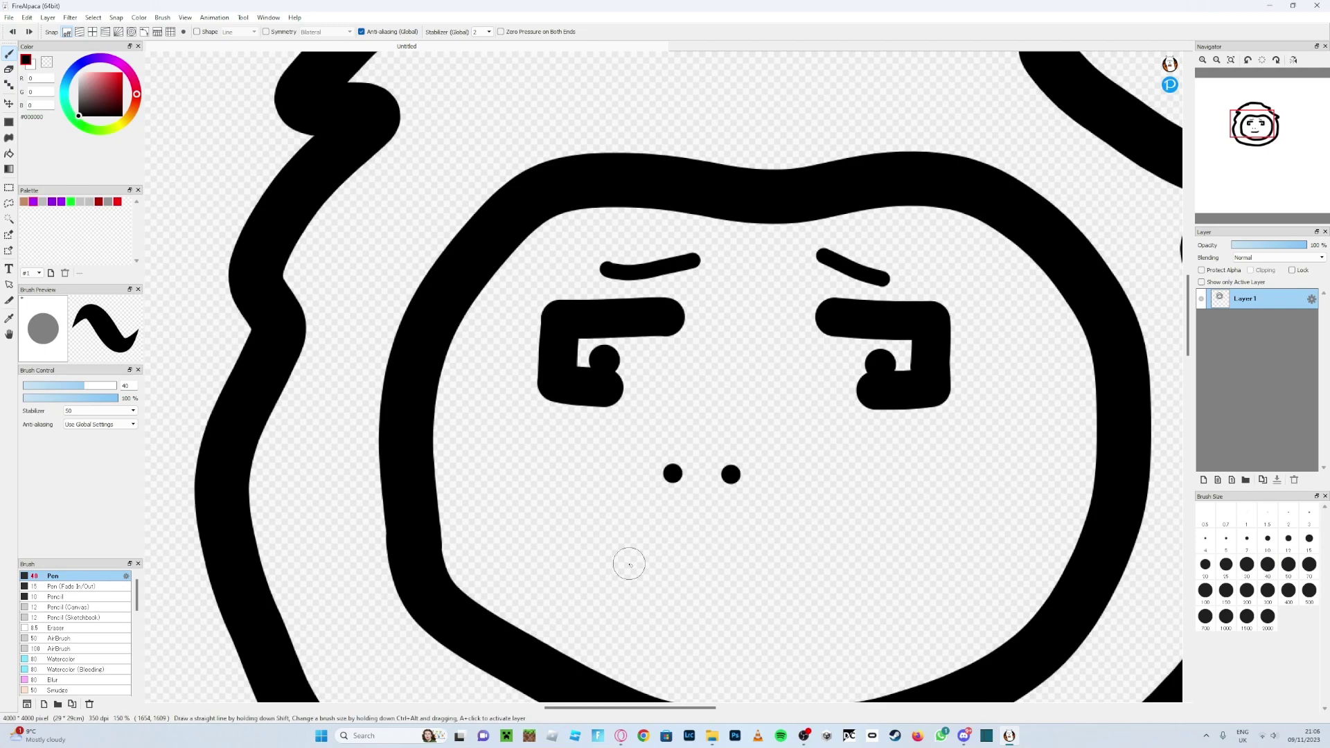
mouse_move(601, 552)
mouse_down()
mouse_move(688, 538)
mouse_move(790, 558)
mouse_move(744, 540)
mouse_move(874, 544)
mouse_up()
key(ctrl+z)
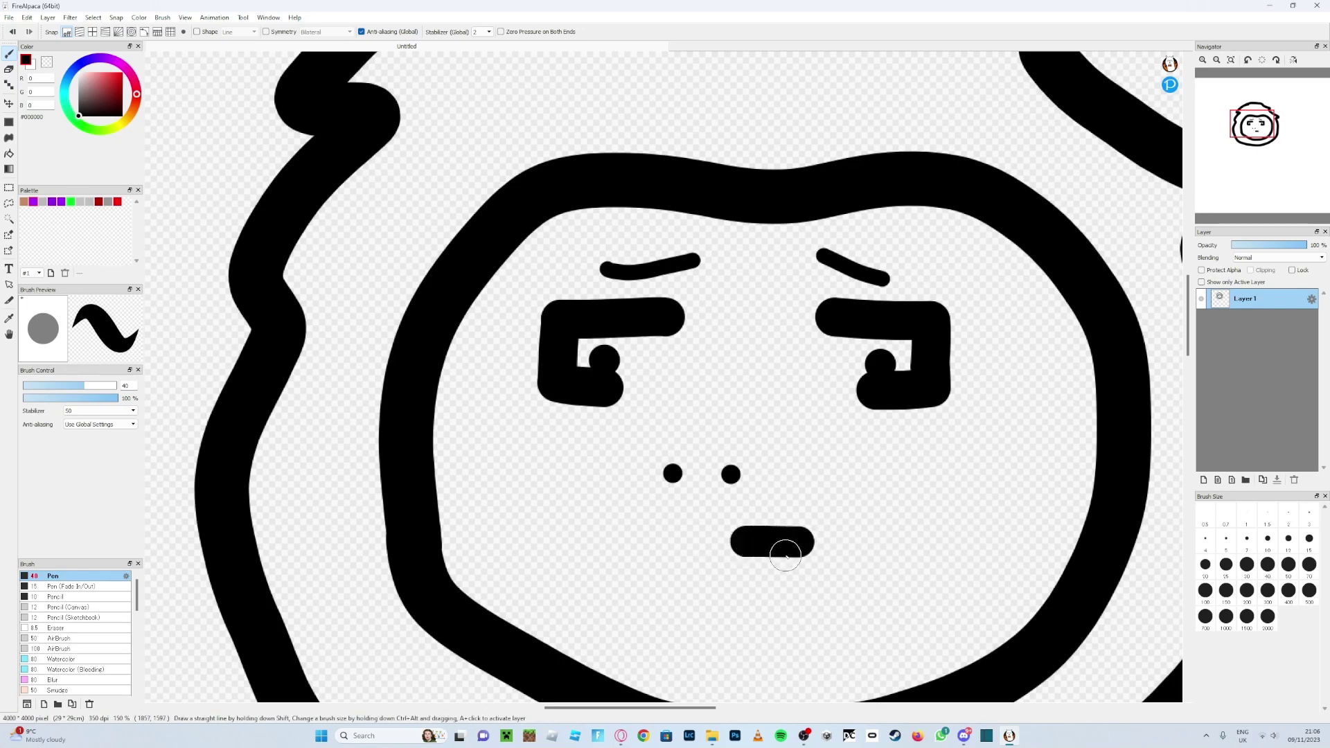
key(ctrl+z)
drag(748, 555, 819, 556)
key(ctrl+z)
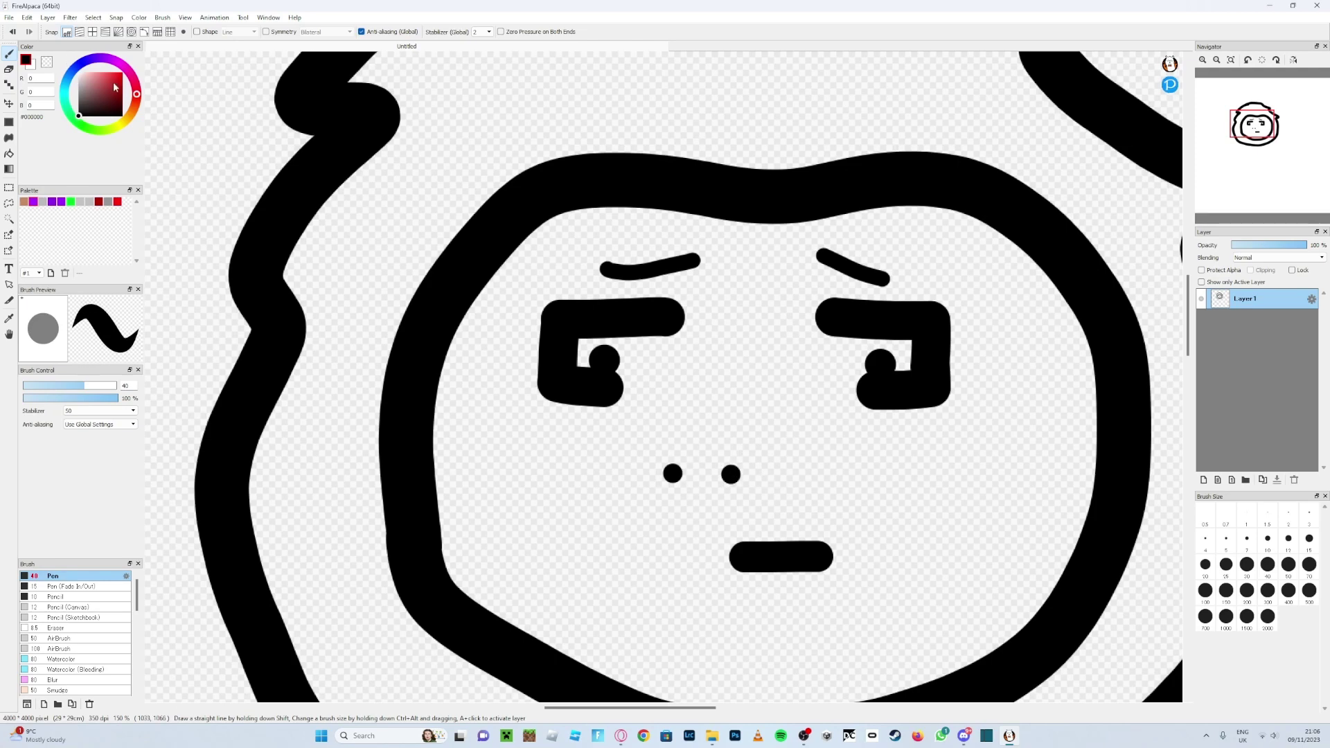
Step: Fill the face with gray #B1B1B1 using the Bucket tool, and refill it with the lighter gray #C0C0C0
click(94, 99)
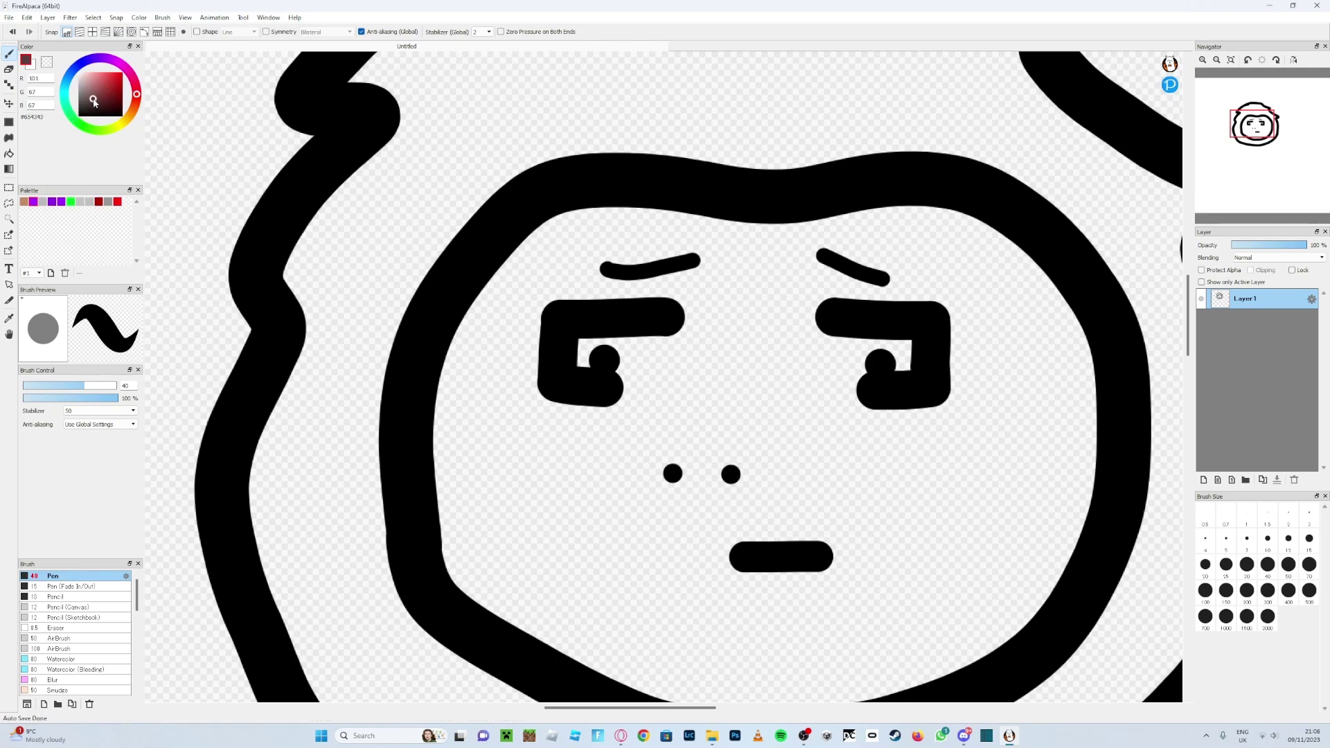
click(81, 93)
click(9, 153)
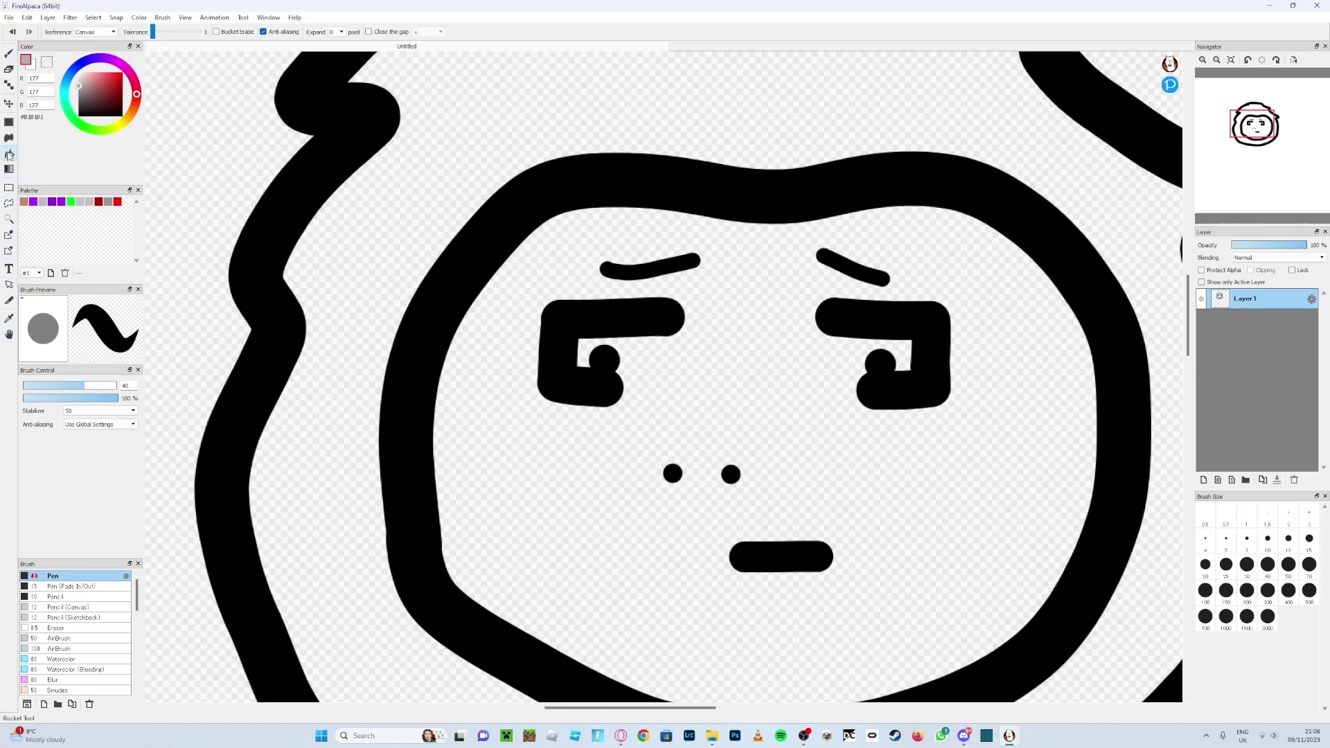
click(774, 341)
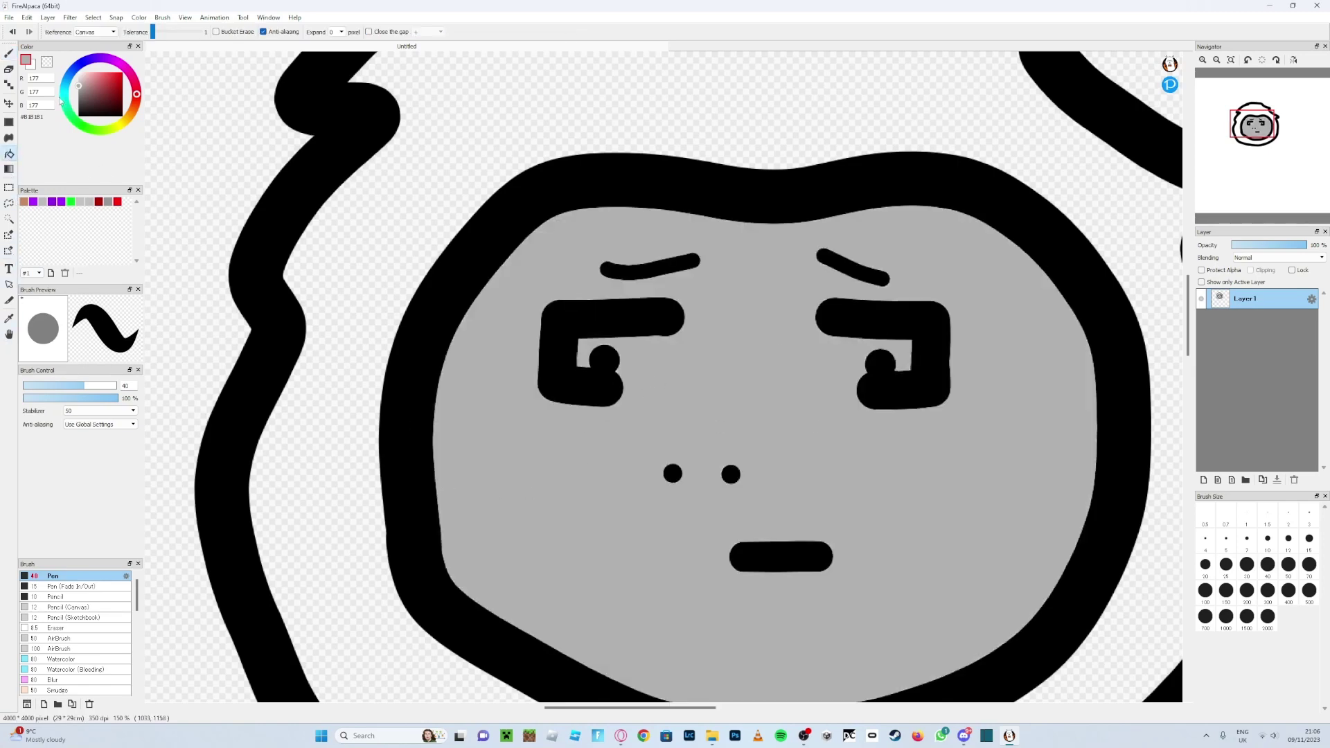
drag(83, 83, 74, 82)
click(749, 414)
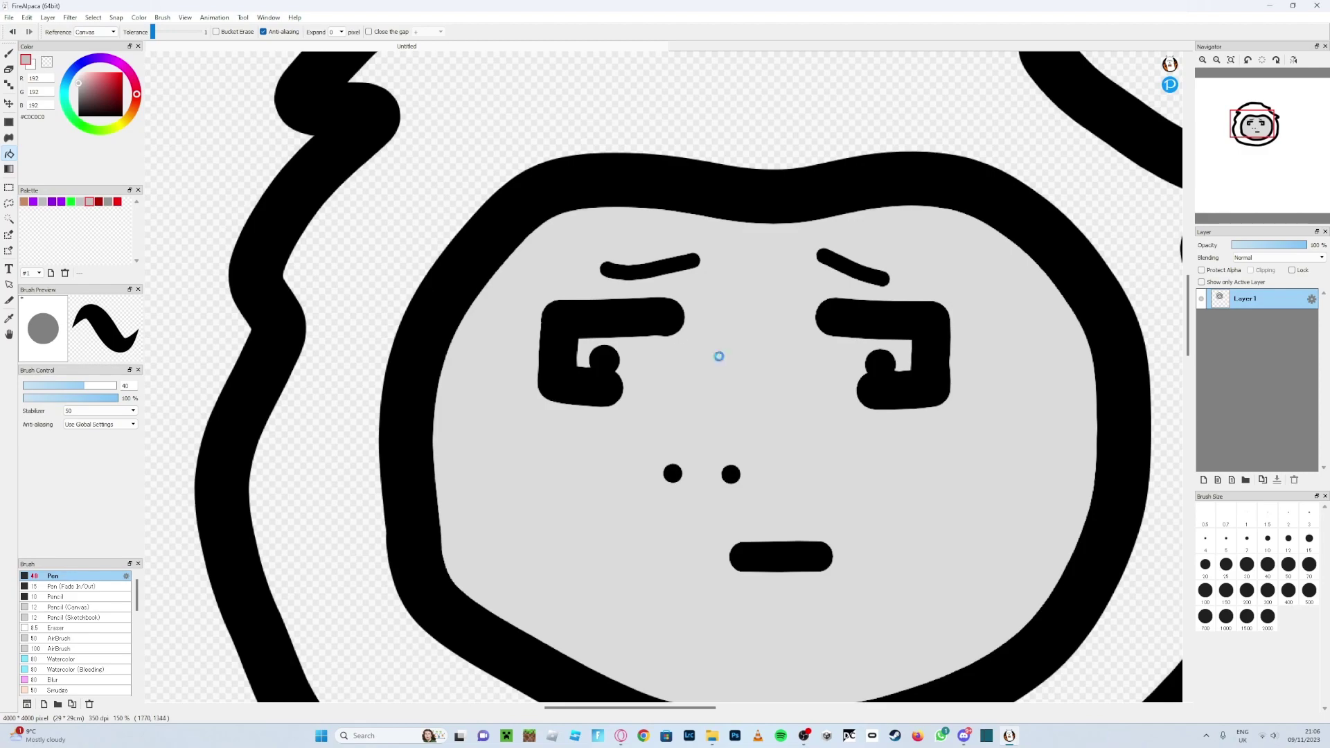
scroll(547, 361, down, 5)
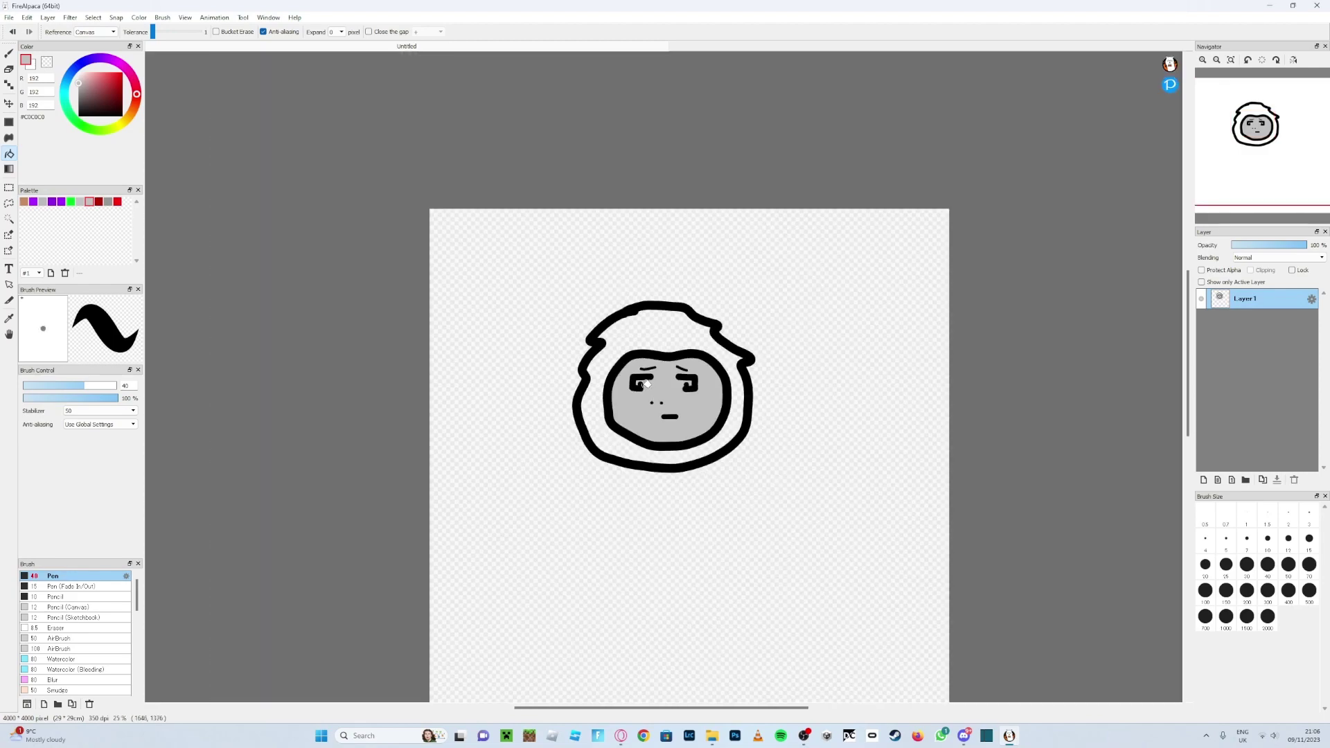
Step: Pick the gray #989898 from the palette for the Pen tool and try to add it as a palette color
scroll(652, 385, up, 4)
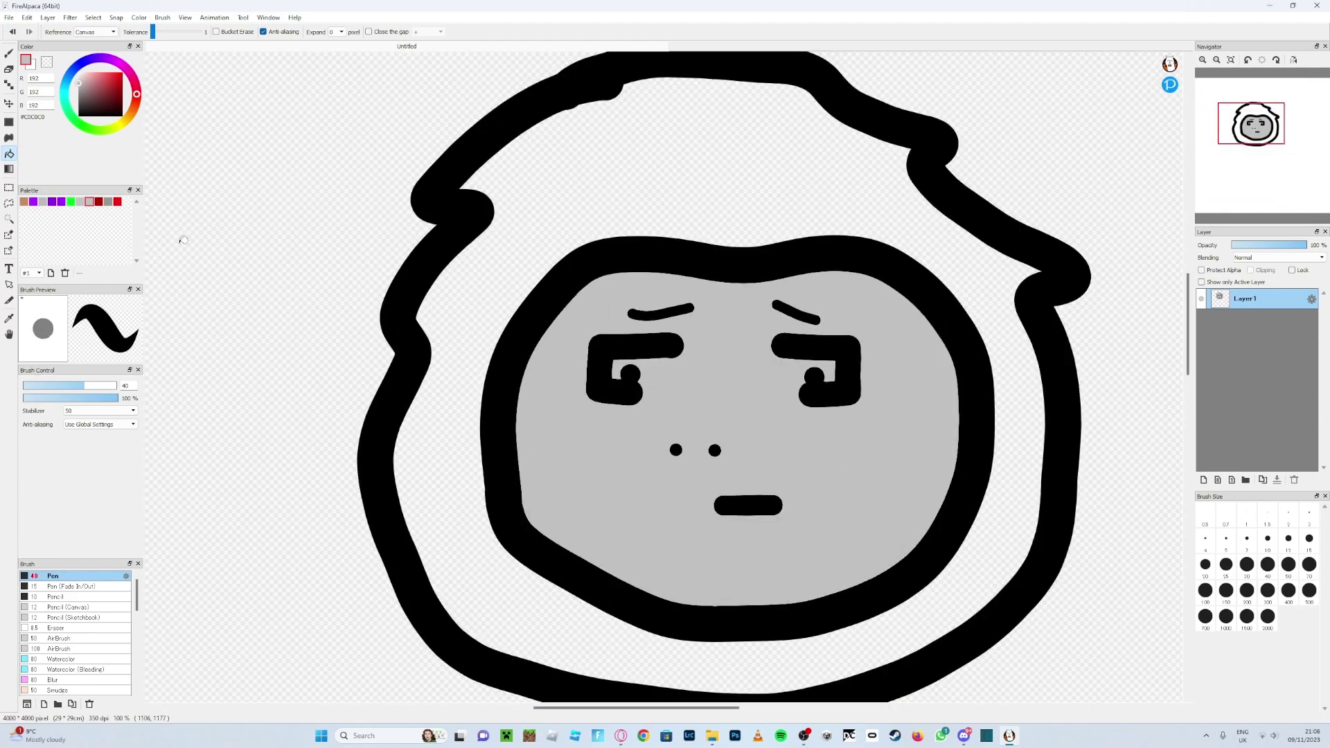
click(80, 203)
click(42, 201)
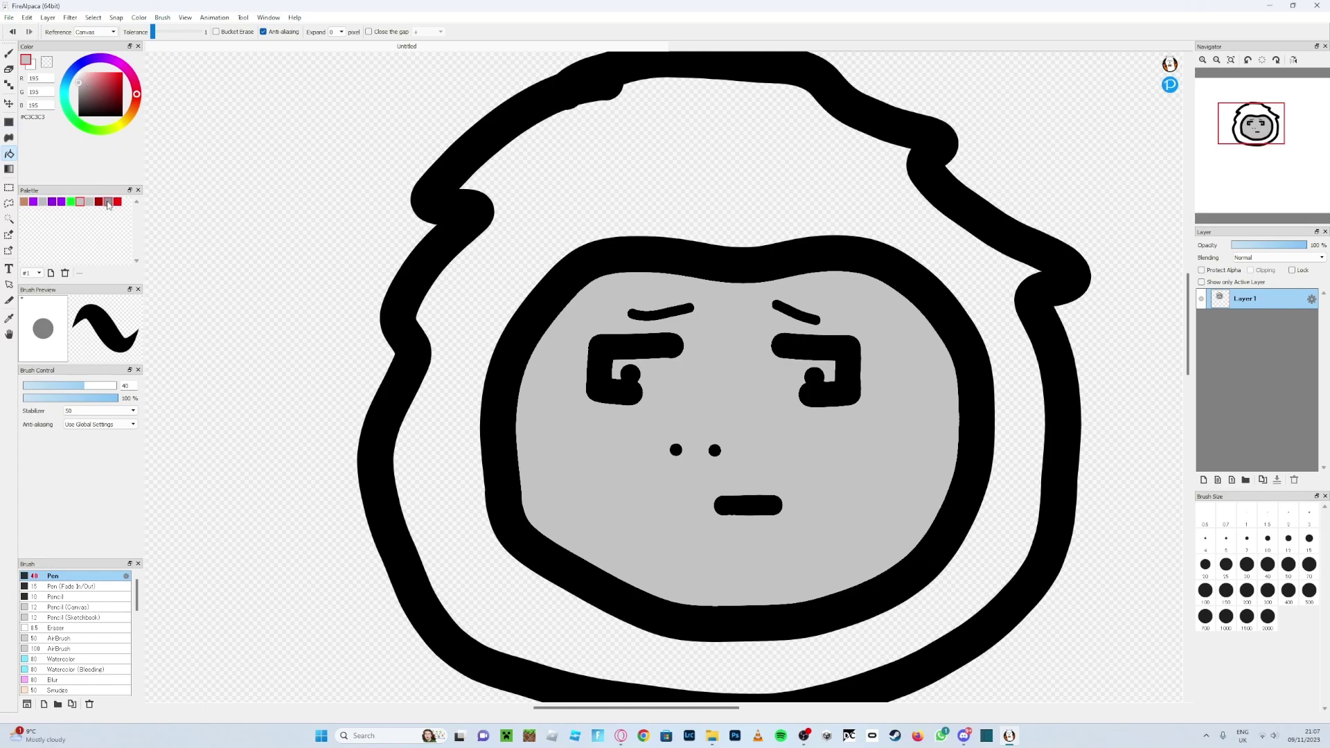
click(107, 202)
click(9, 55)
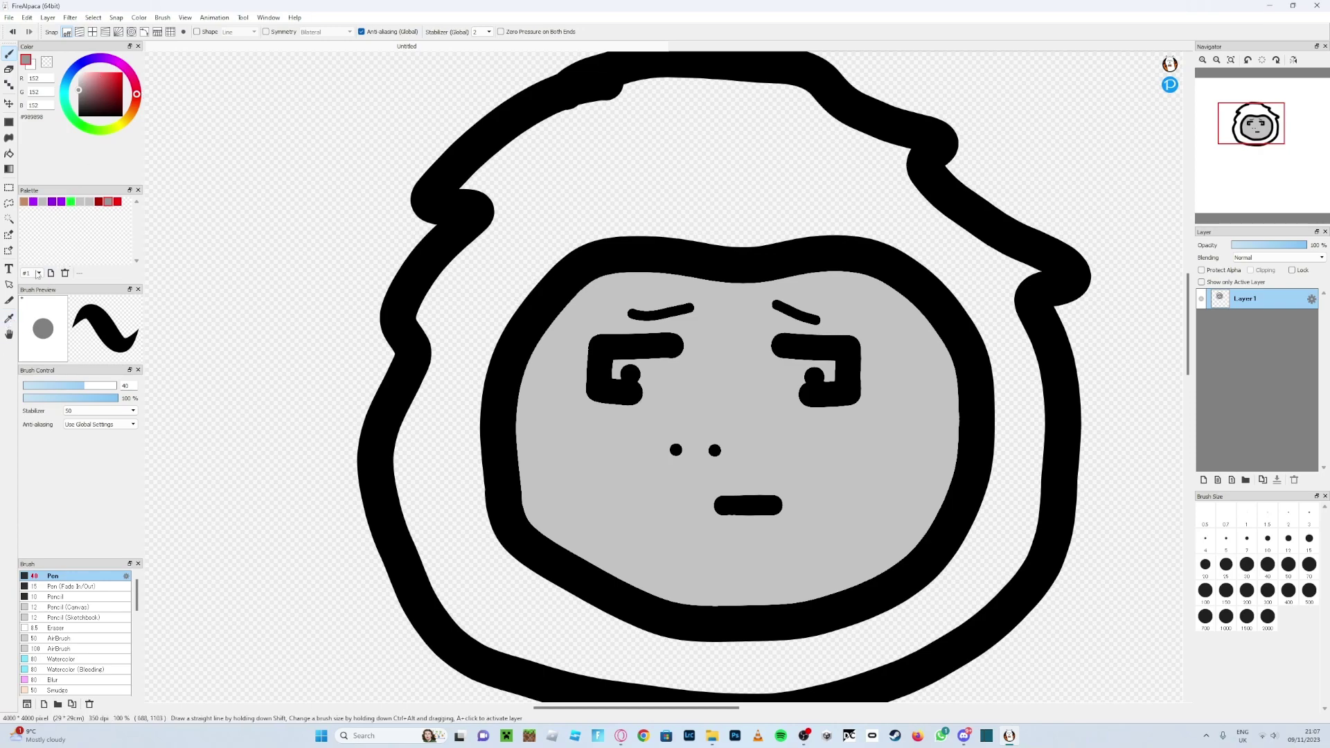
click(51, 273)
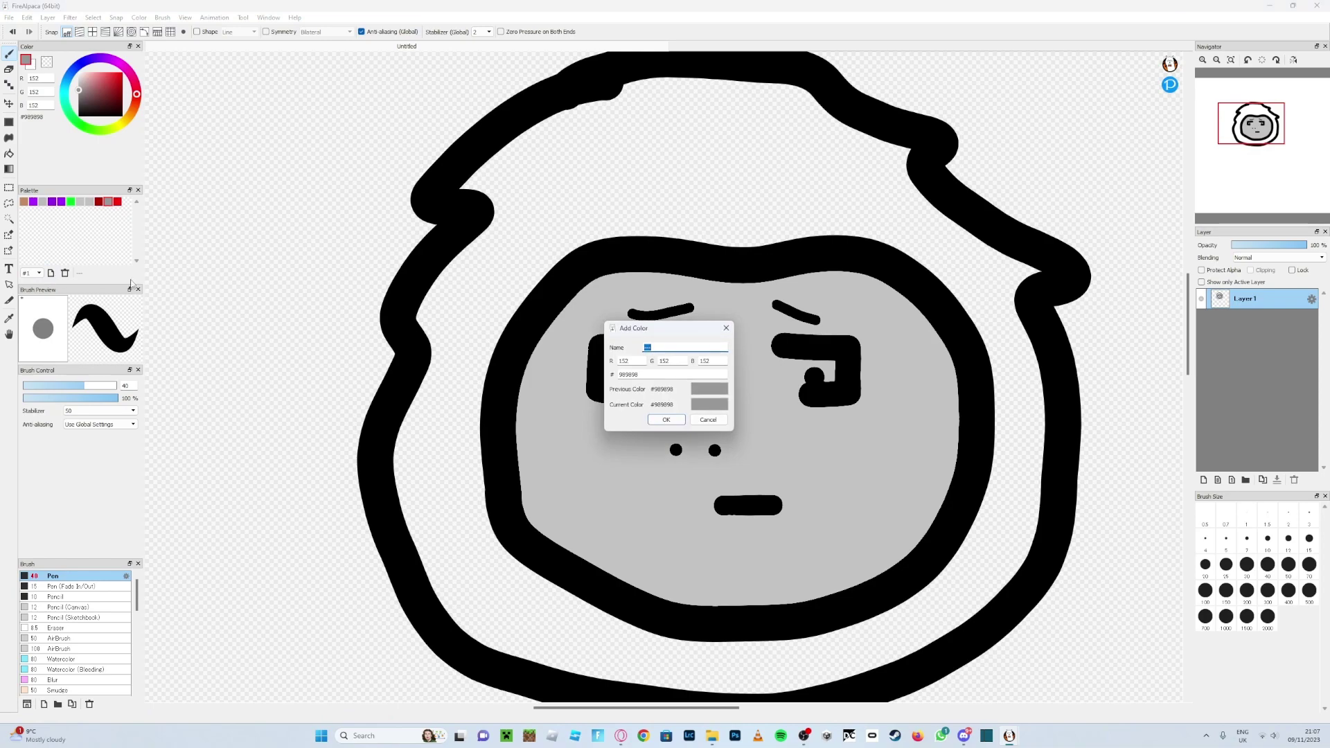
click(666, 420)
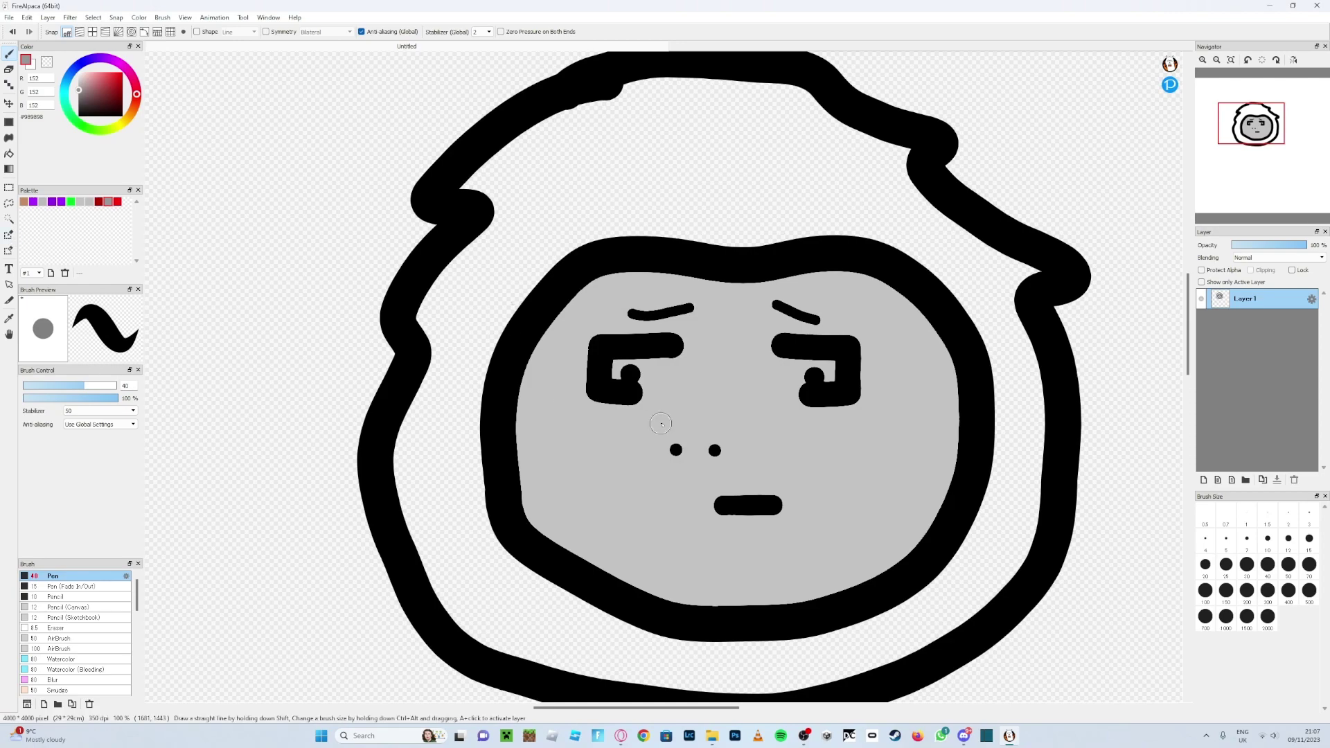
Step: Set the pen size to 30 and paint a rounded gray nose shape just above the two nostrils
scroll(733, 466, up, 1)
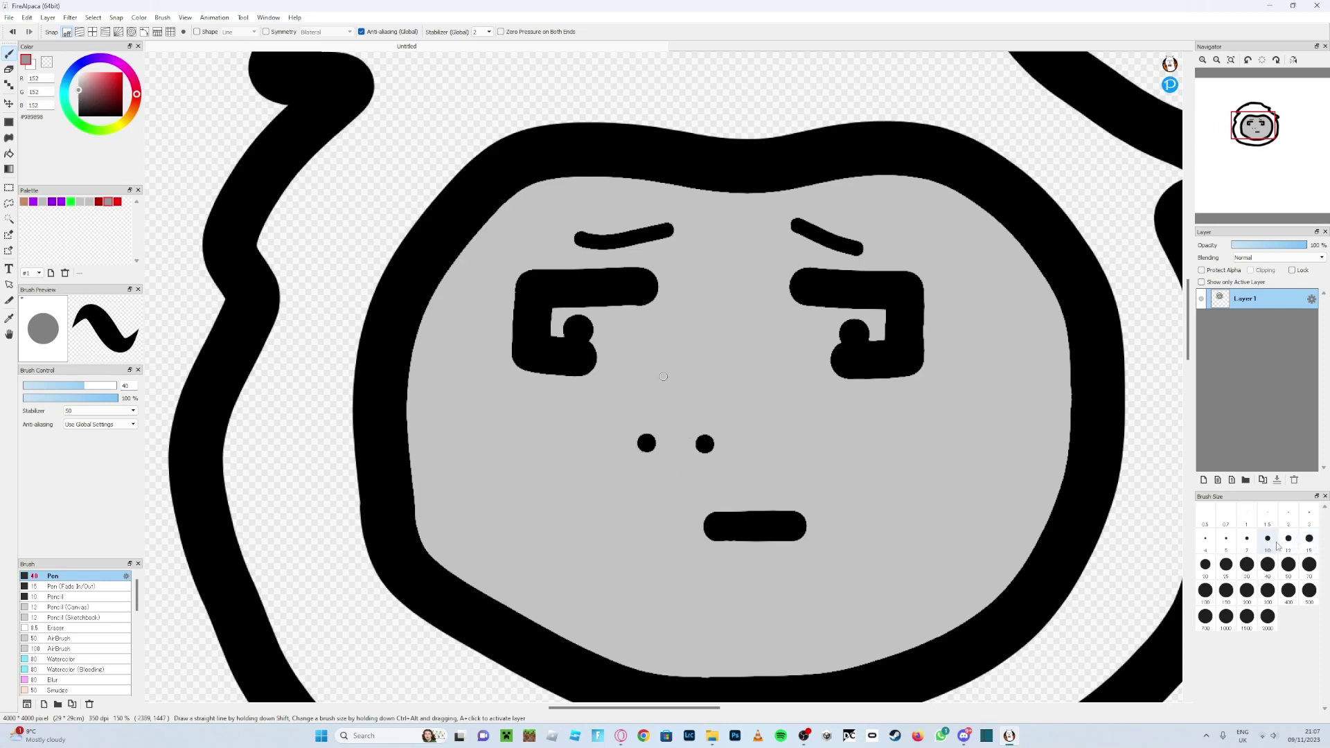
click(1252, 569)
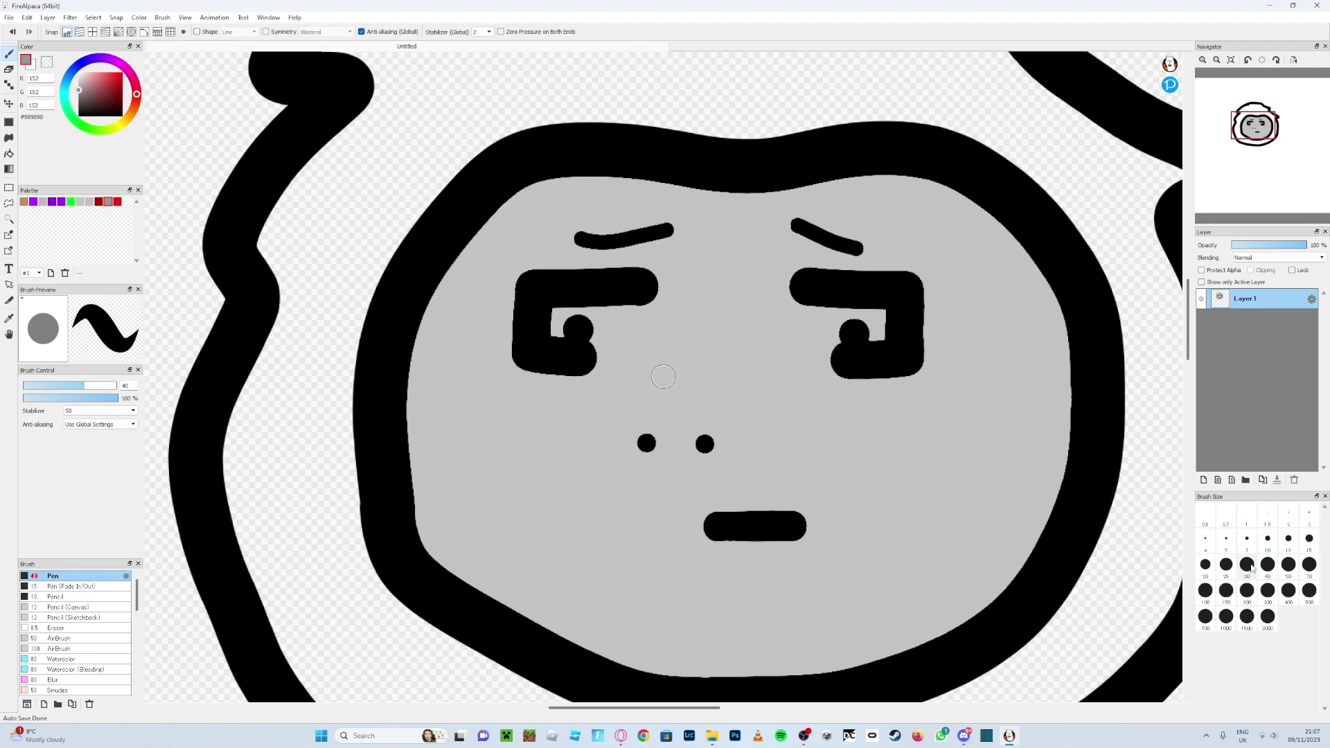
click(1250, 569)
scroll(604, 395, up, 5)
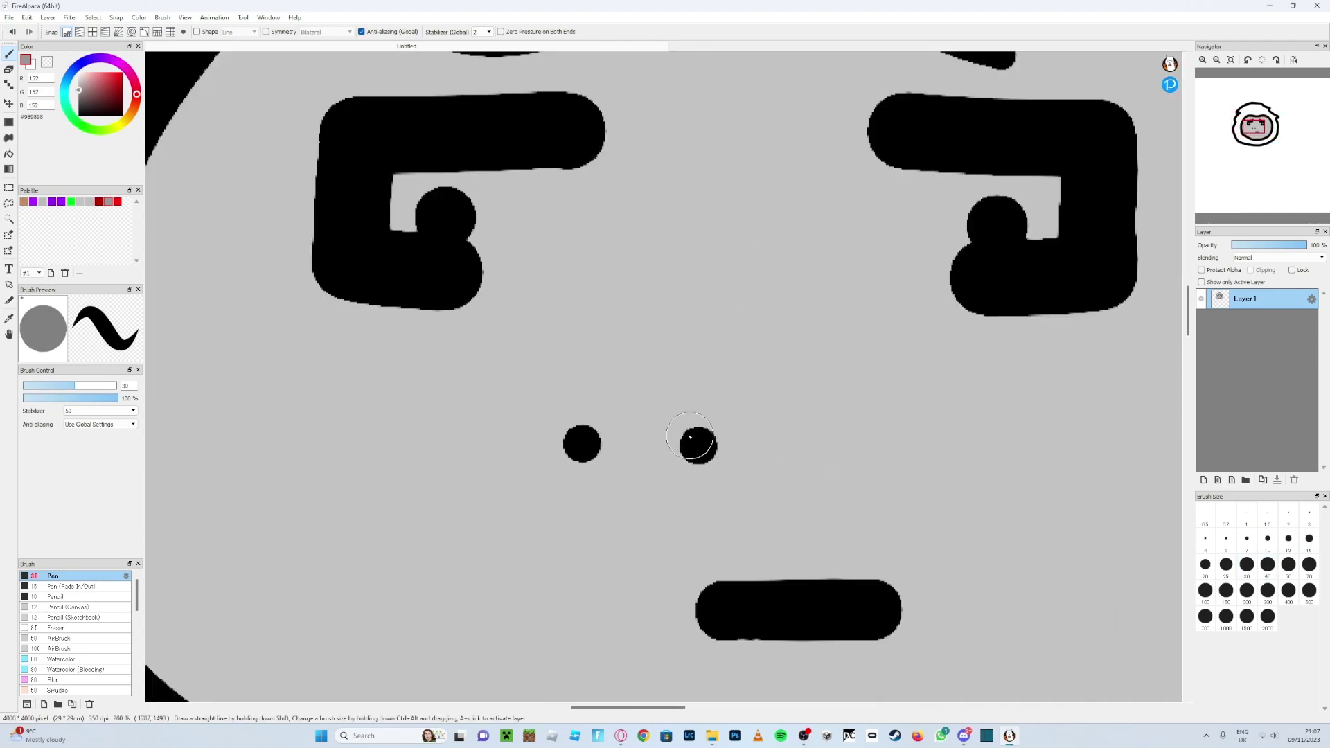
mouse_move(523, 375)
mouse_down()
mouse_move(619, 355)
mouse_move(811, 378)
mouse_up()
scroll(690, 361, down, 4)
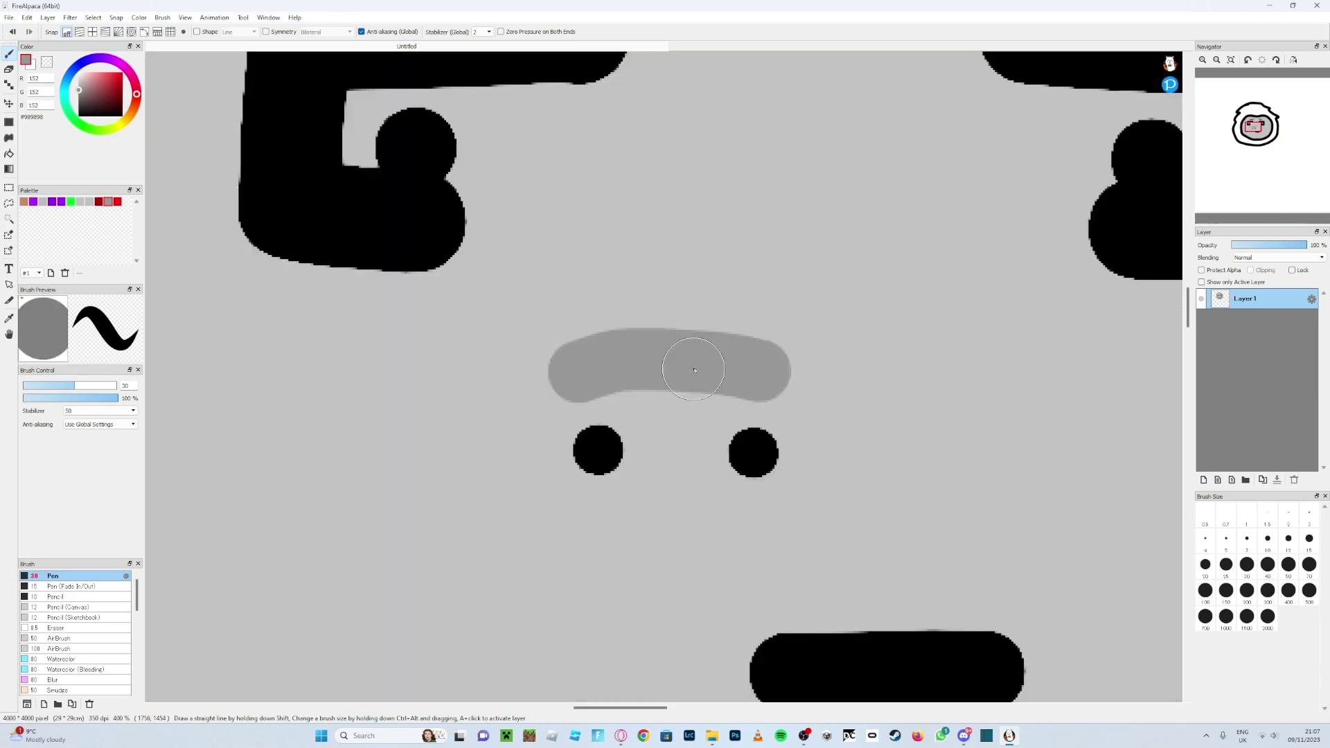
scroll(676, 357, up, 2)
mouse_move(606, 382)
mouse_down()
mouse_move(603, 372)
mouse_move(648, 361)
mouse_move(735, 369)
mouse_move(621, 356)
mouse_move(683, 335)
mouse_move(723, 357)
mouse_up()
scroll(723, 356, down, 3)
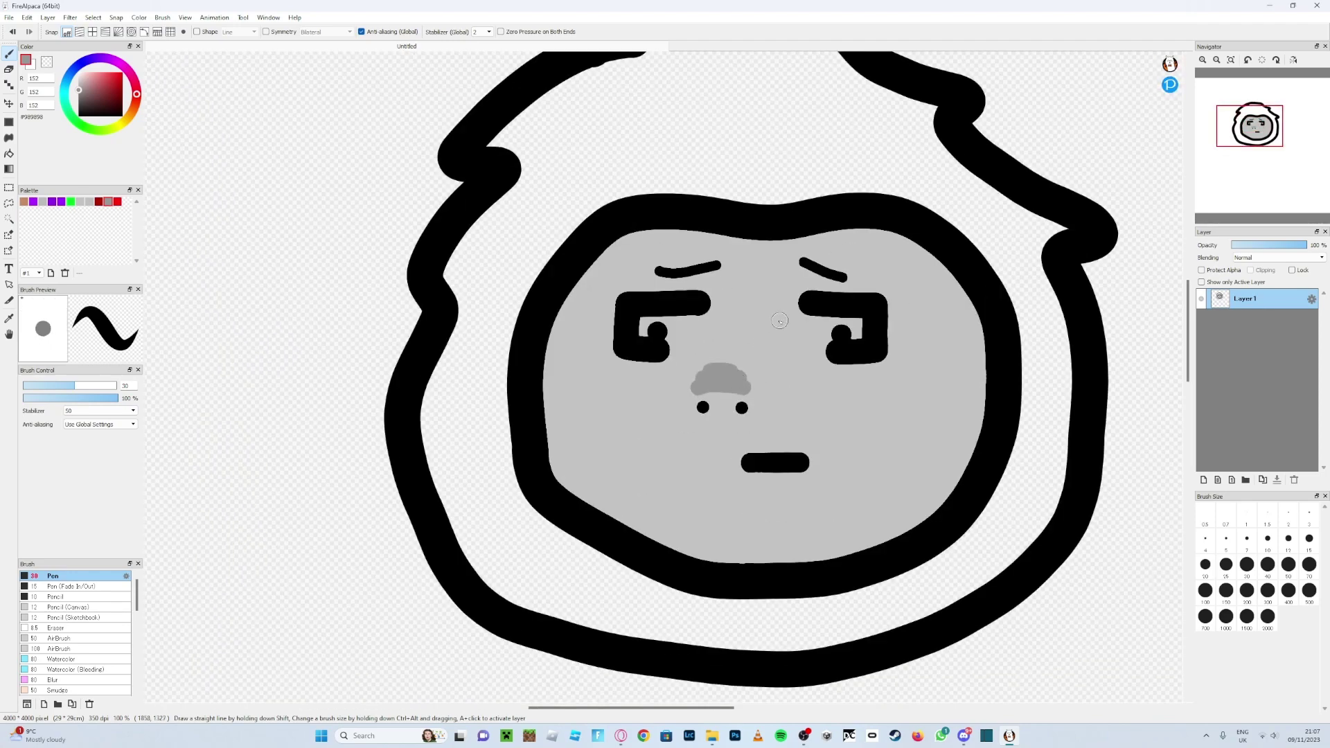
Step: Soften the edges of the gray nose shape with the Blur brush at a size of about 22
scroll(700, 393, up, 2)
scroll(700, 393, up, 1)
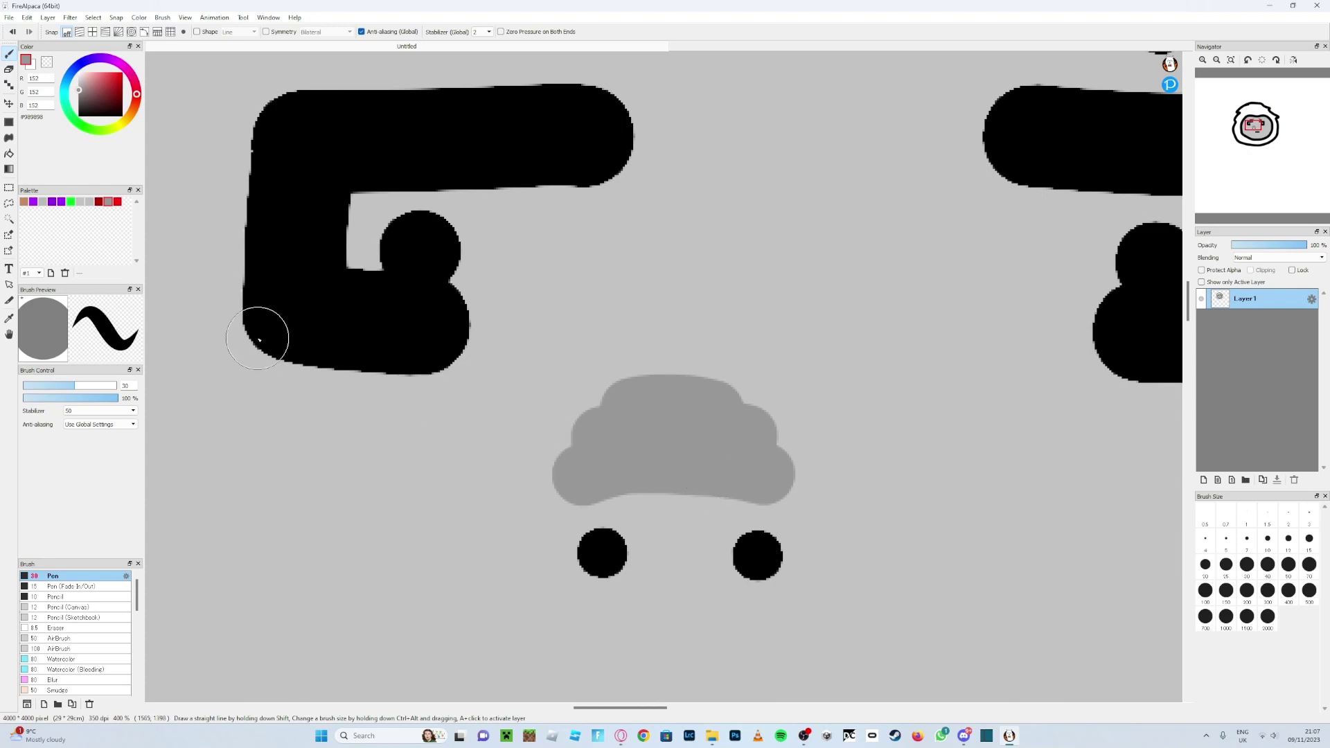
drag(262, 335, 244, 283)
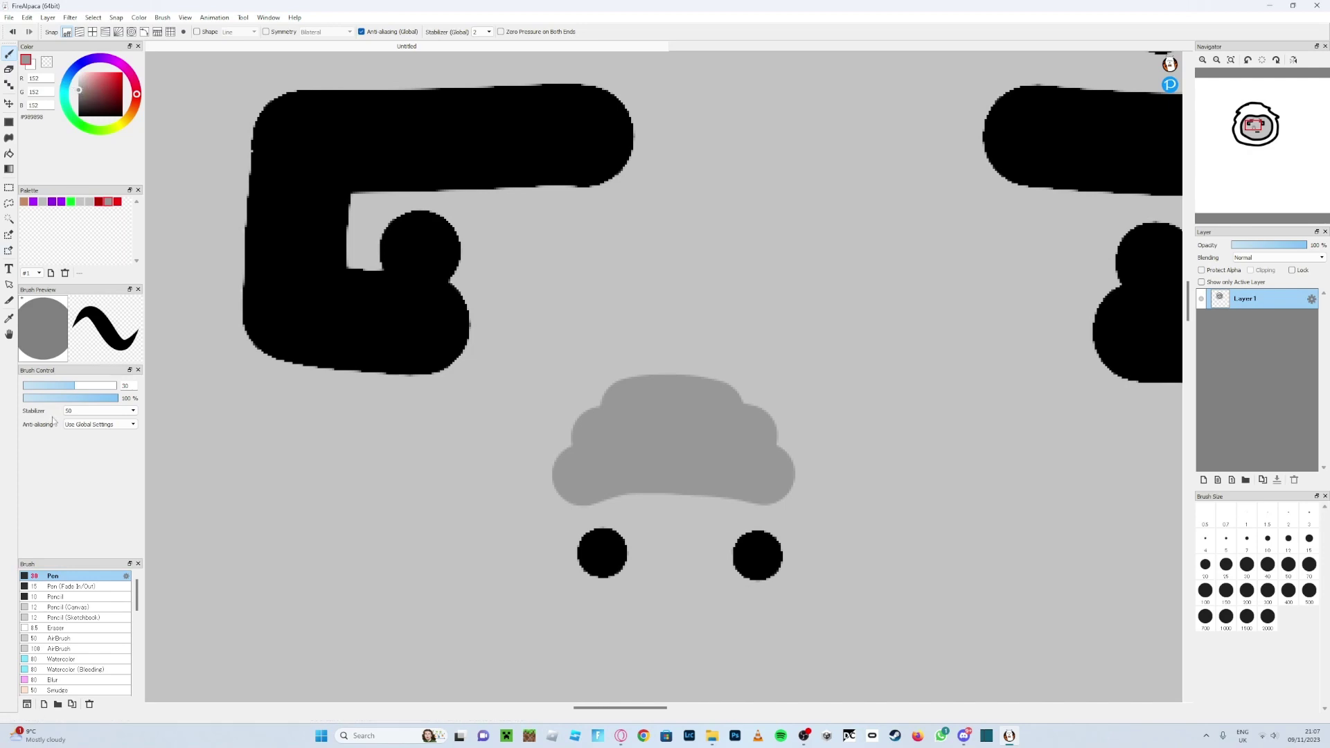
click(32, 681)
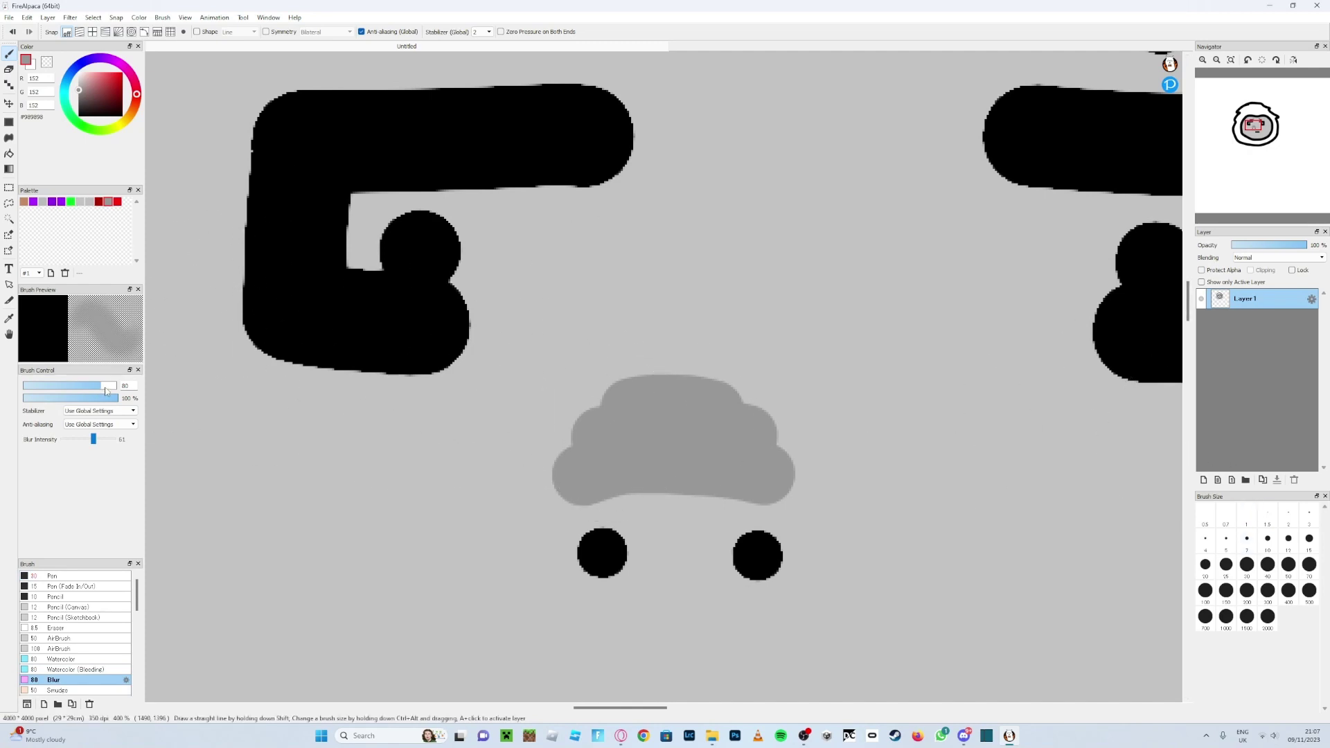
drag(106, 391, 65, 389)
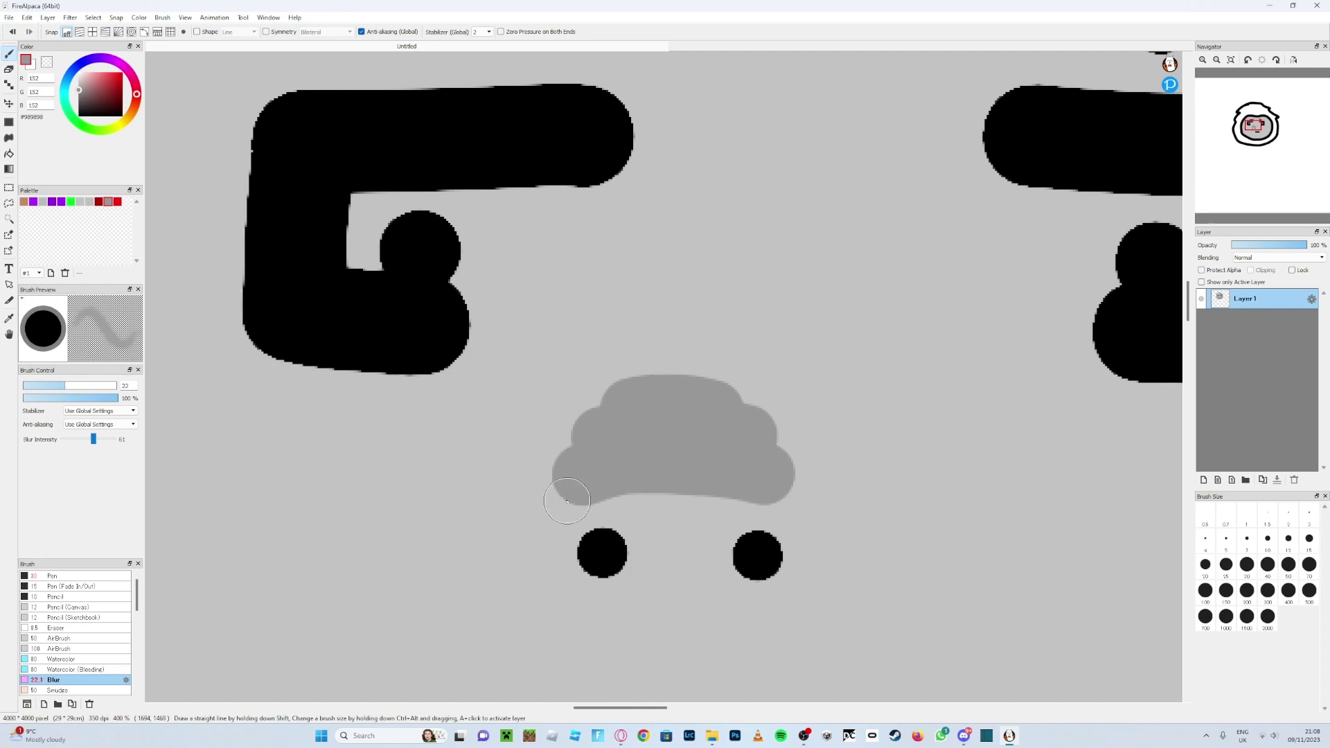
mouse_move(567, 501)
mouse_down()
mouse_move(785, 498)
mouse_move(793, 479)
mouse_move(768, 419)
mouse_move(718, 386)
mouse_move(665, 379)
mouse_move(627, 379)
mouse_move(588, 413)
mouse_move(561, 478)
mouse_move(652, 406)
mouse_move(692, 439)
mouse_up()
scroll(693, 439, down, 3)
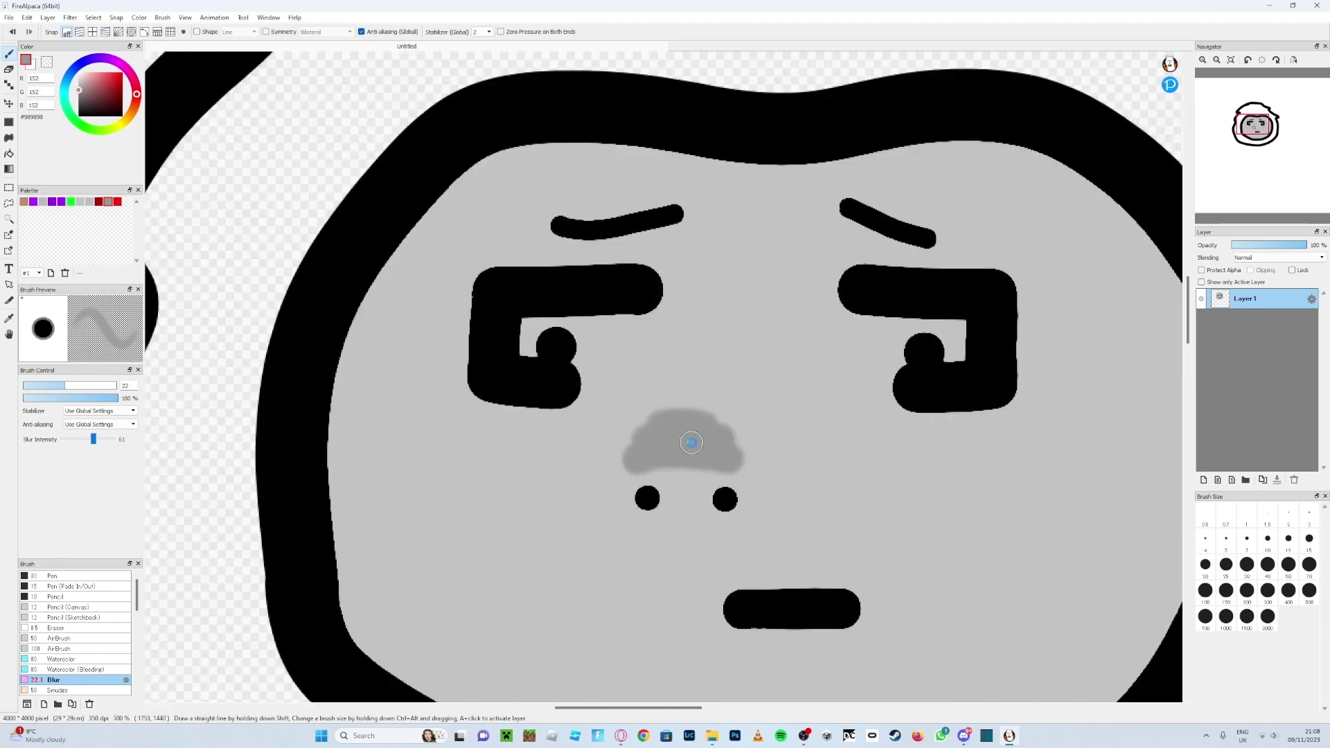
Step: Blur the nose shape's lower edge further, undoing the stroke that smears a nostril
scroll(690, 475, up, 3)
scroll(690, 476, up, 2)
scroll(594, 550, down, 1)
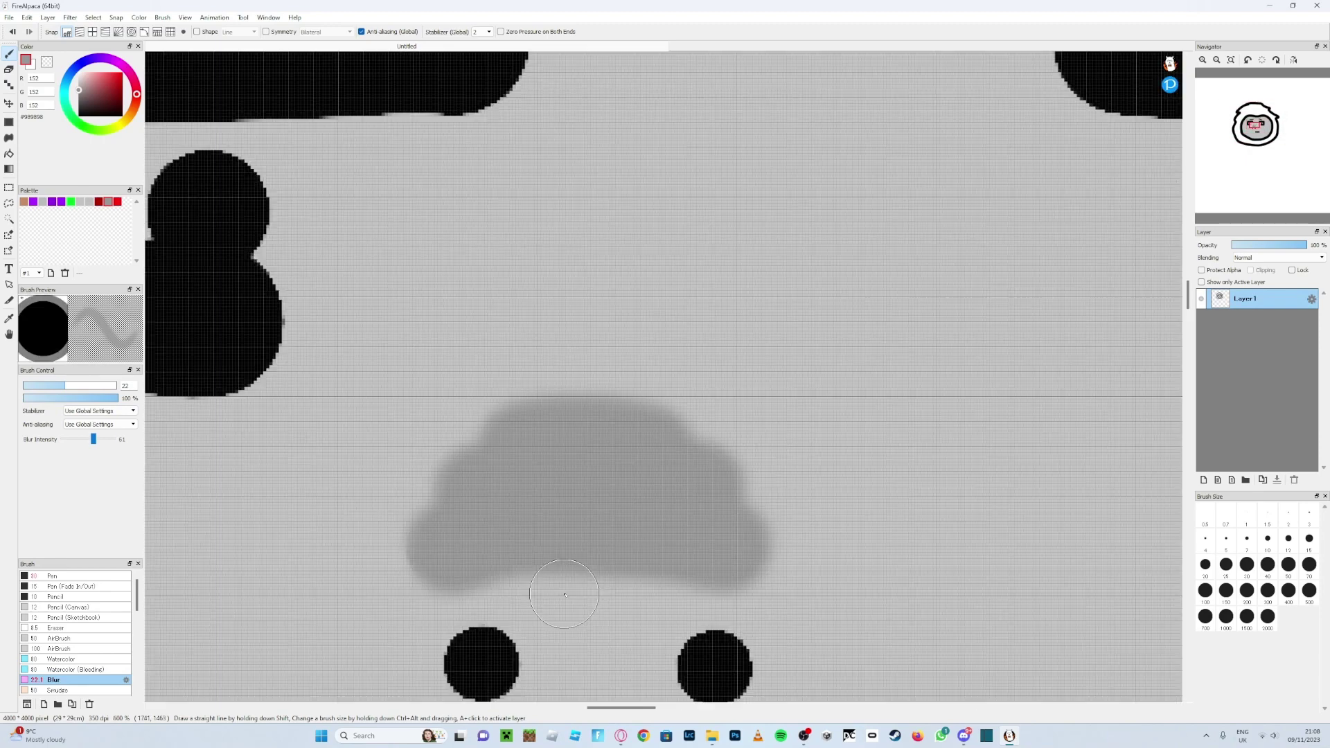
mouse_move(466, 588)
mouse_down()
mouse_move(478, 481)
mouse_move(422, 530)
mouse_move(522, 442)
mouse_move(476, 434)
mouse_move(540, 442)
mouse_move(682, 427)
mouse_move(647, 437)
mouse_move(631, 496)
mouse_move(792, 500)
mouse_move(703, 519)
mouse_move(725, 572)
mouse_move(468, 565)
mouse_move(399, 535)
mouse_move(607, 407)
mouse_move(734, 503)
mouse_move(472, 473)
mouse_move(734, 512)
mouse_move(695, 537)
mouse_move(679, 520)
mouse_move(732, 526)
mouse_move(697, 592)
mouse_move(642, 598)
mouse_move(695, 631)
mouse_move(800, 600)
mouse_move(711, 682)
mouse_up()
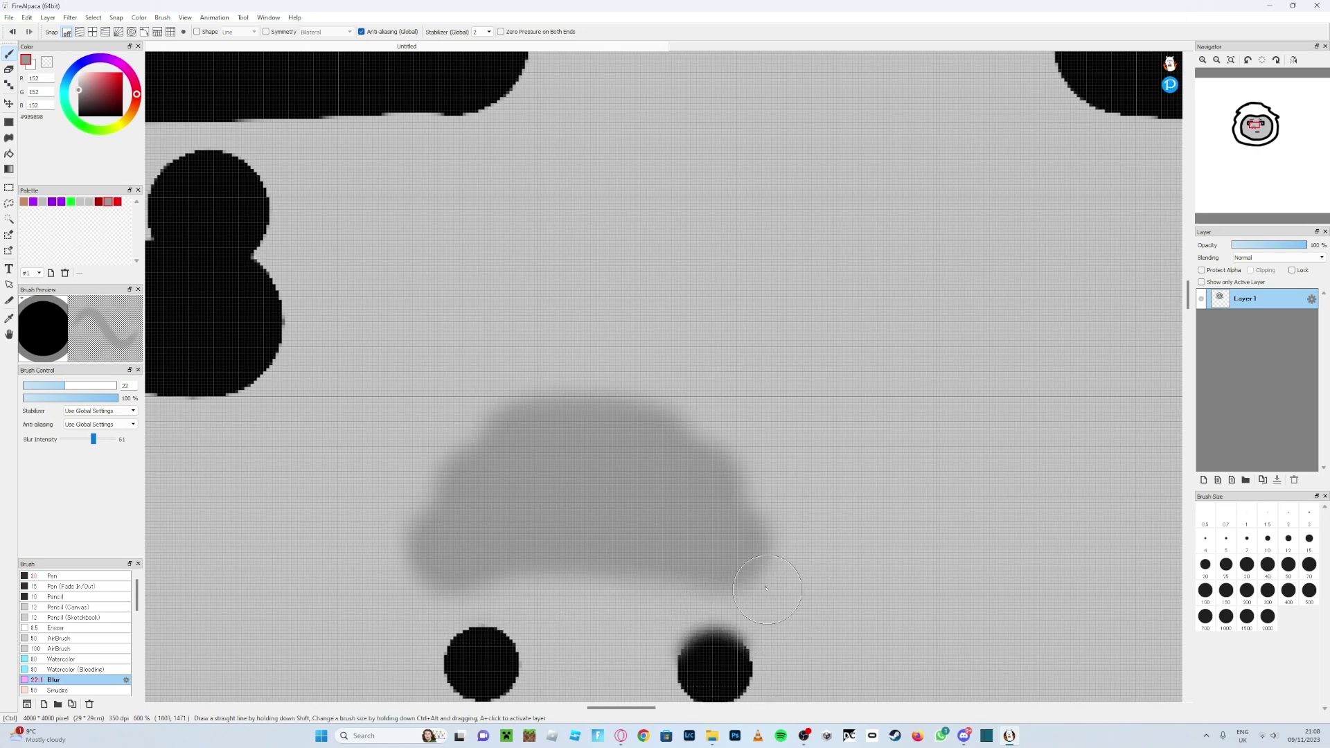
key(ctrl+z)
mouse_move(505, 557)
mouse_down()
mouse_move(469, 573)
mouse_move(645, 579)
mouse_move(750, 562)
mouse_move(753, 501)
mouse_move(663, 419)
mouse_move(597, 402)
mouse_move(611, 396)
mouse_move(549, 386)
mouse_move(549, 502)
mouse_up()
scroll(549, 502, down, 4)
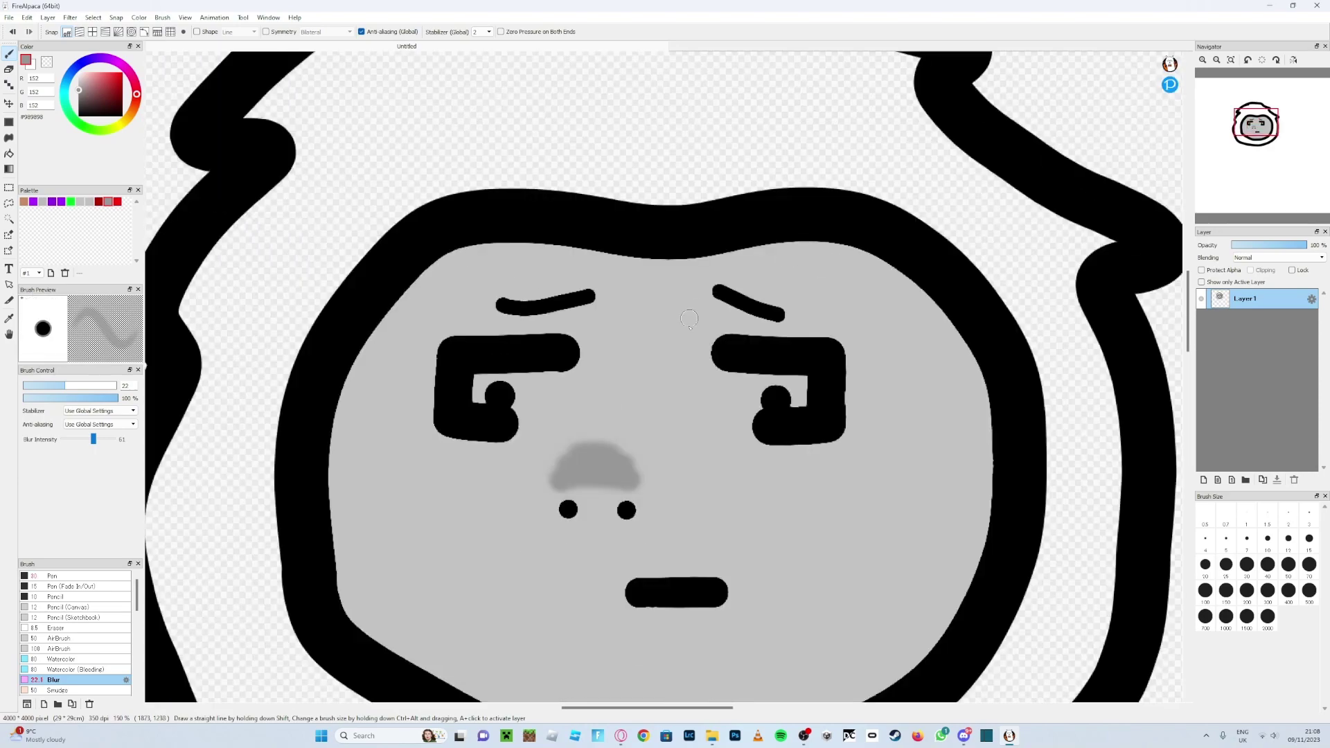
Step: Paint a horizontal gray #989898 Pen stroke at size 30 along the lower edge of the mouth
scroll(689, 319, down, 2)
scroll(639, 419, up, 4)
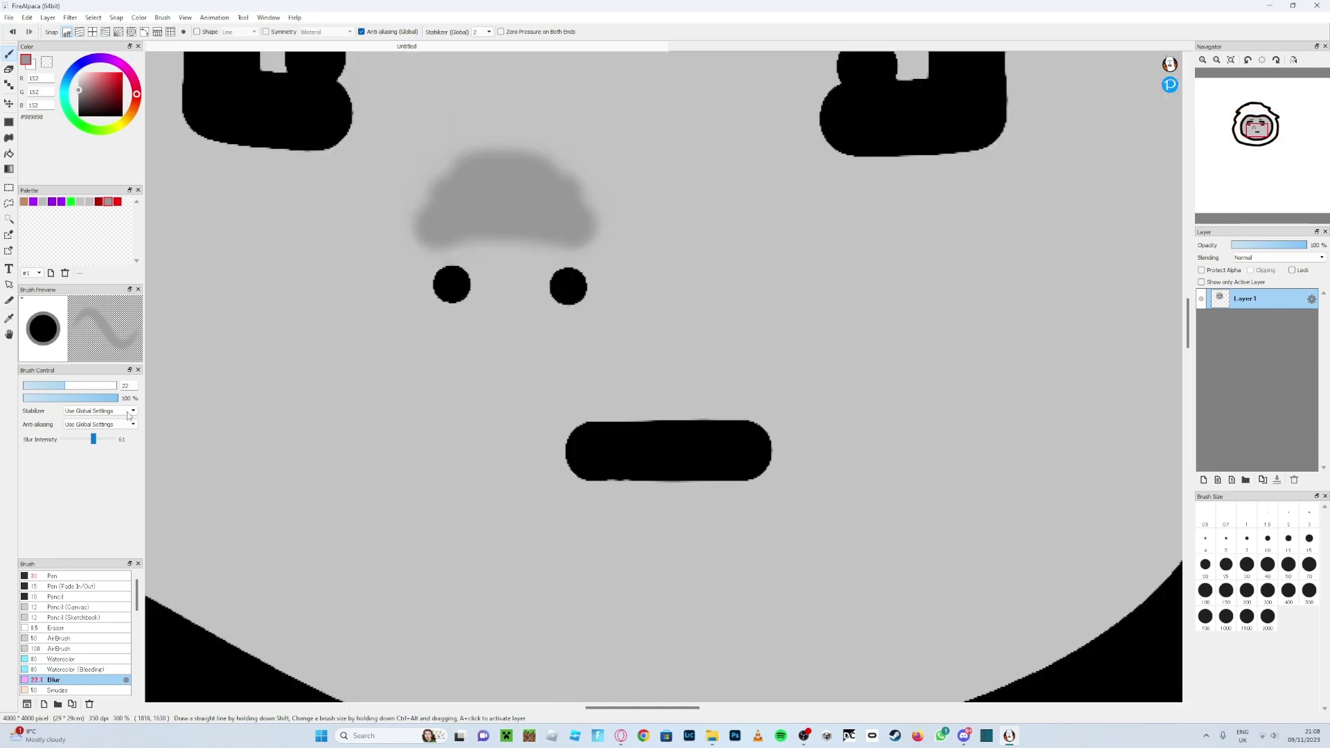
click(25, 580)
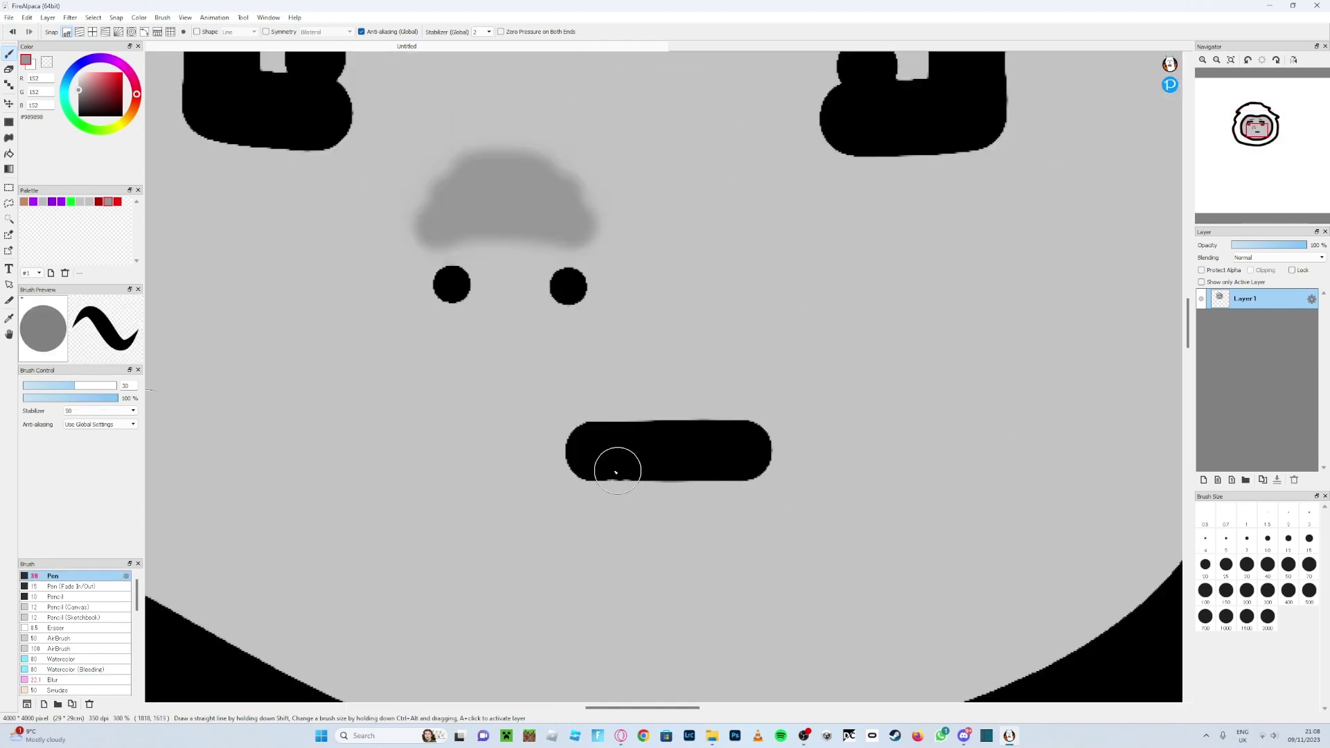
drag(608, 472, 720, 471)
scroll(693, 485, down, 3)
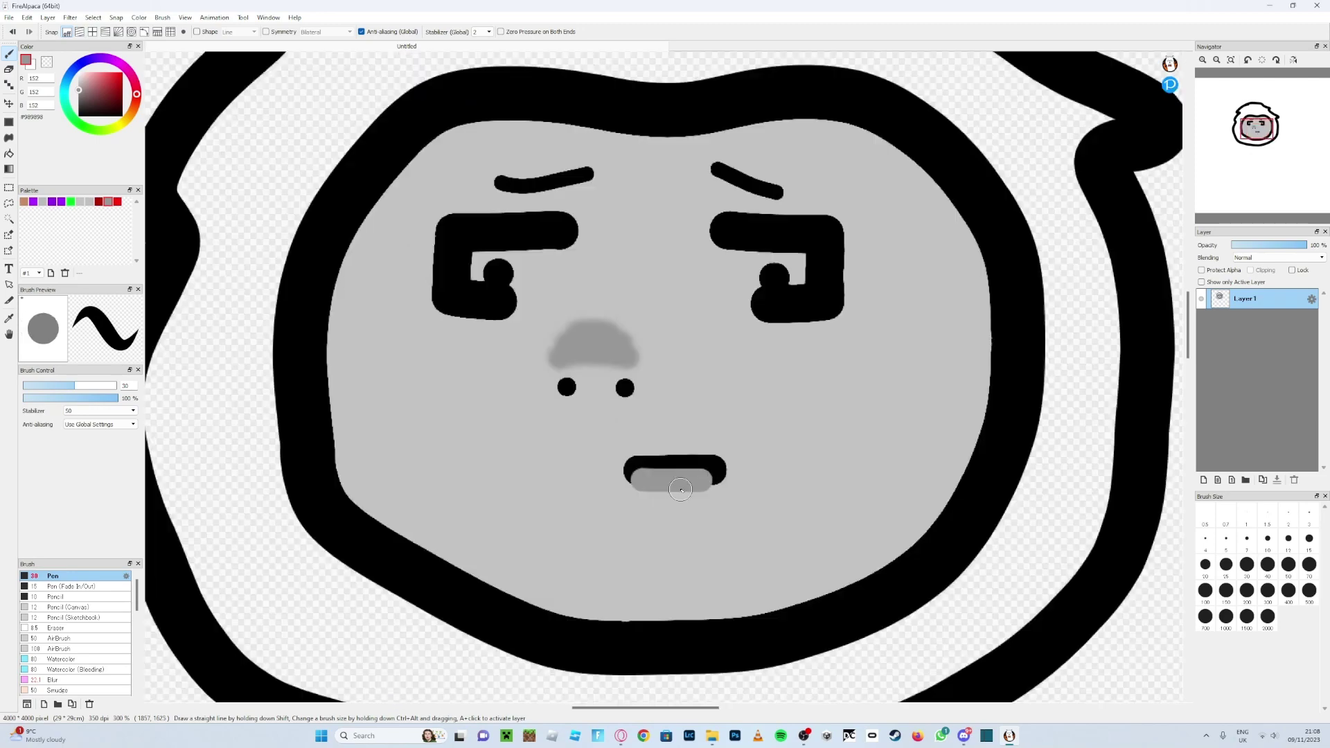
Step: Set the pen color to black #000000 and repaint the mouth, leaving only a thin gray strip beneath it
scroll(687, 470, up, 3)
drag(103, 88, 24, 154)
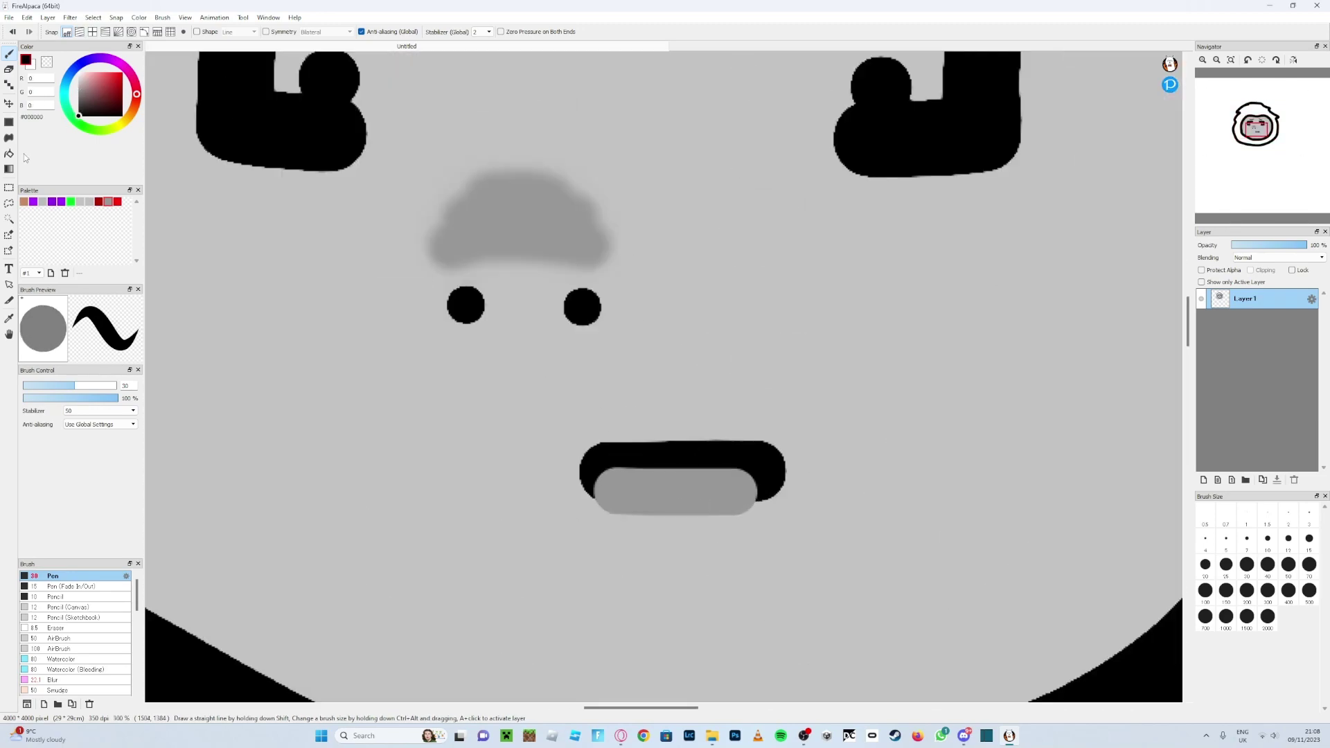
scroll(726, 540, up, 1)
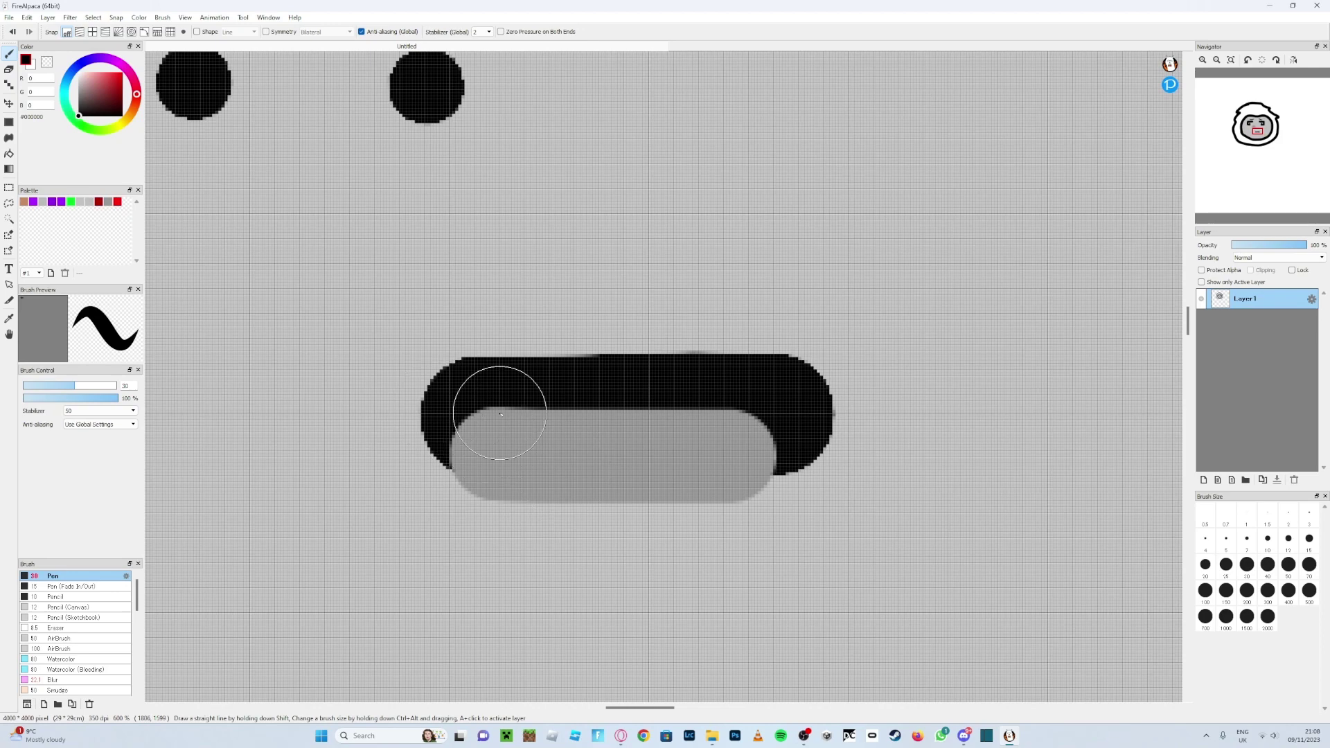
drag(467, 424, 779, 421)
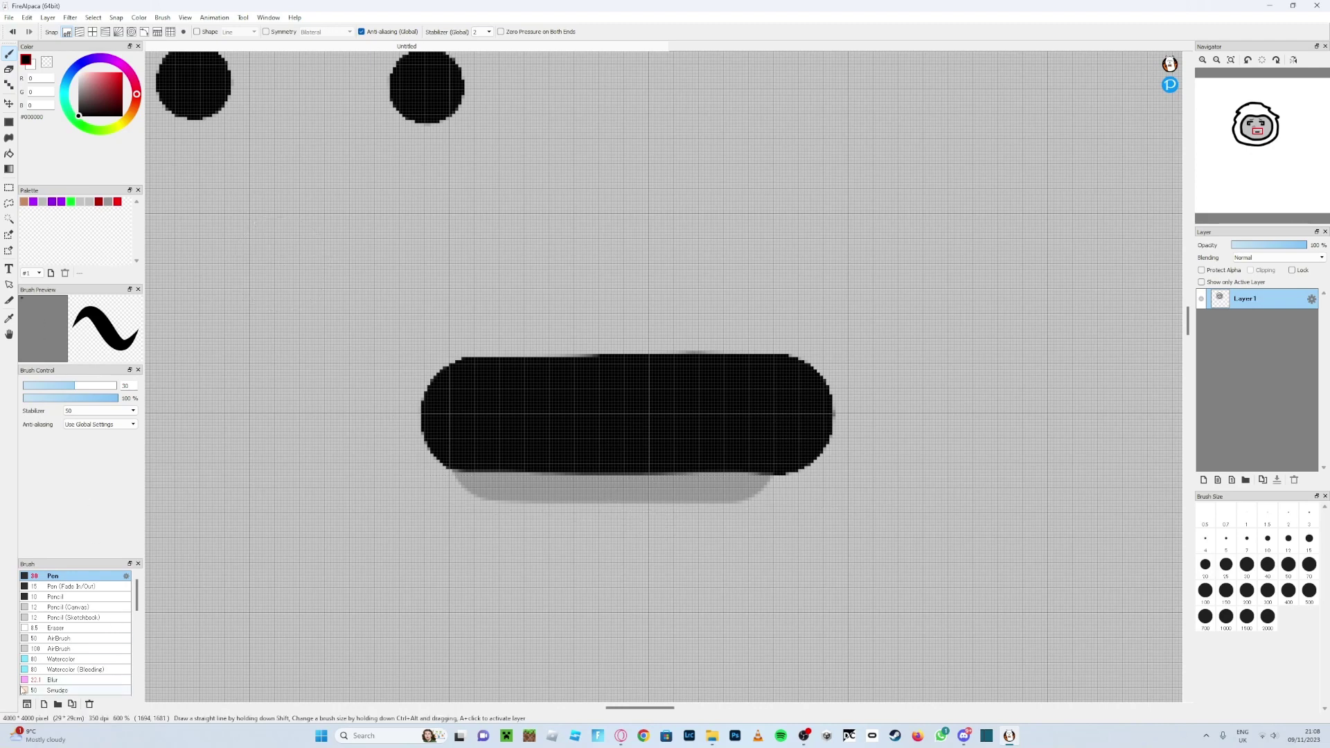
Step: Soften the gray strip below the mouth into a shadow with the Blur brush
click(26, 682)
scroll(779, 544, up, 1)
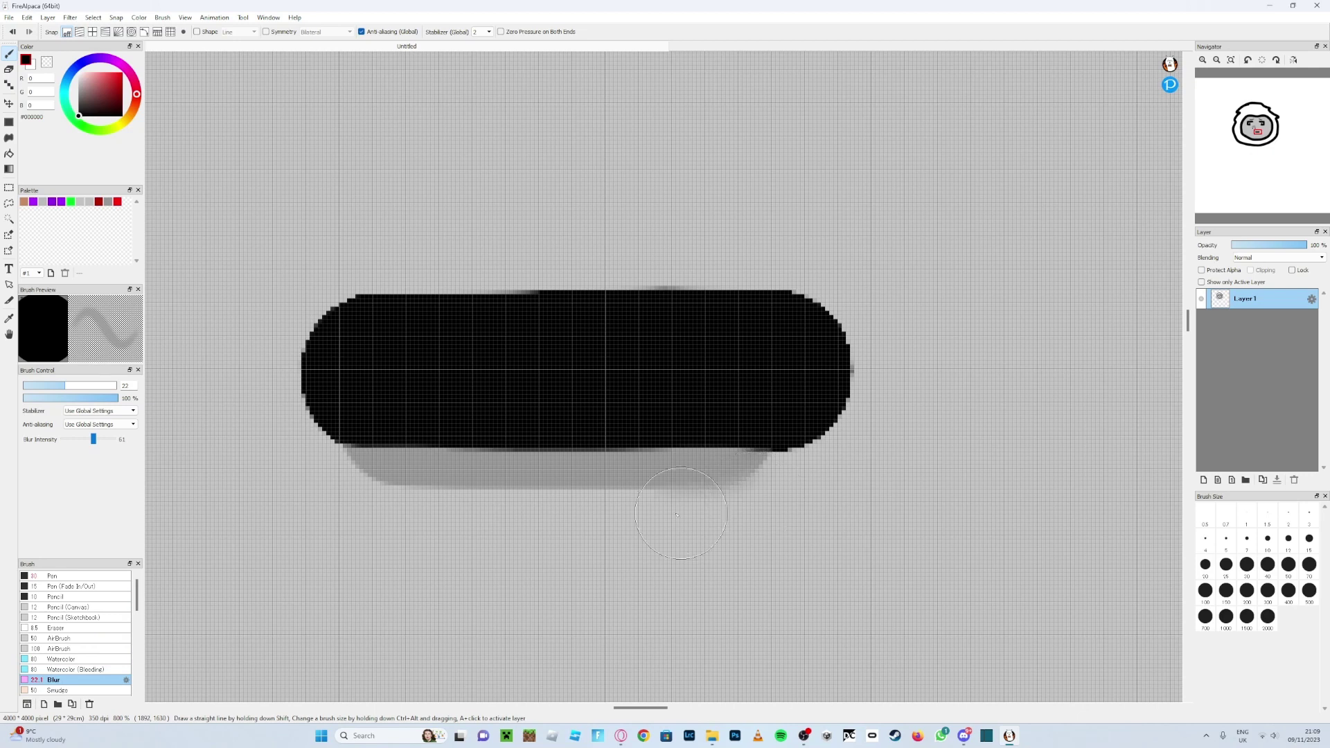
mouse_move(504, 506)
mouse_down()
mouse_move(381, 471)
mouse_move(623, 478)
mouse_move(464, 501)
mouse_move(375, 489)
mouse_move(542, 503)
mouse_move(665, 463)
mouse_move(769, 450)
mouse_move(721, 471)
mouse_move(441, 511)
mouse_move(395, 495)
mouse_up()
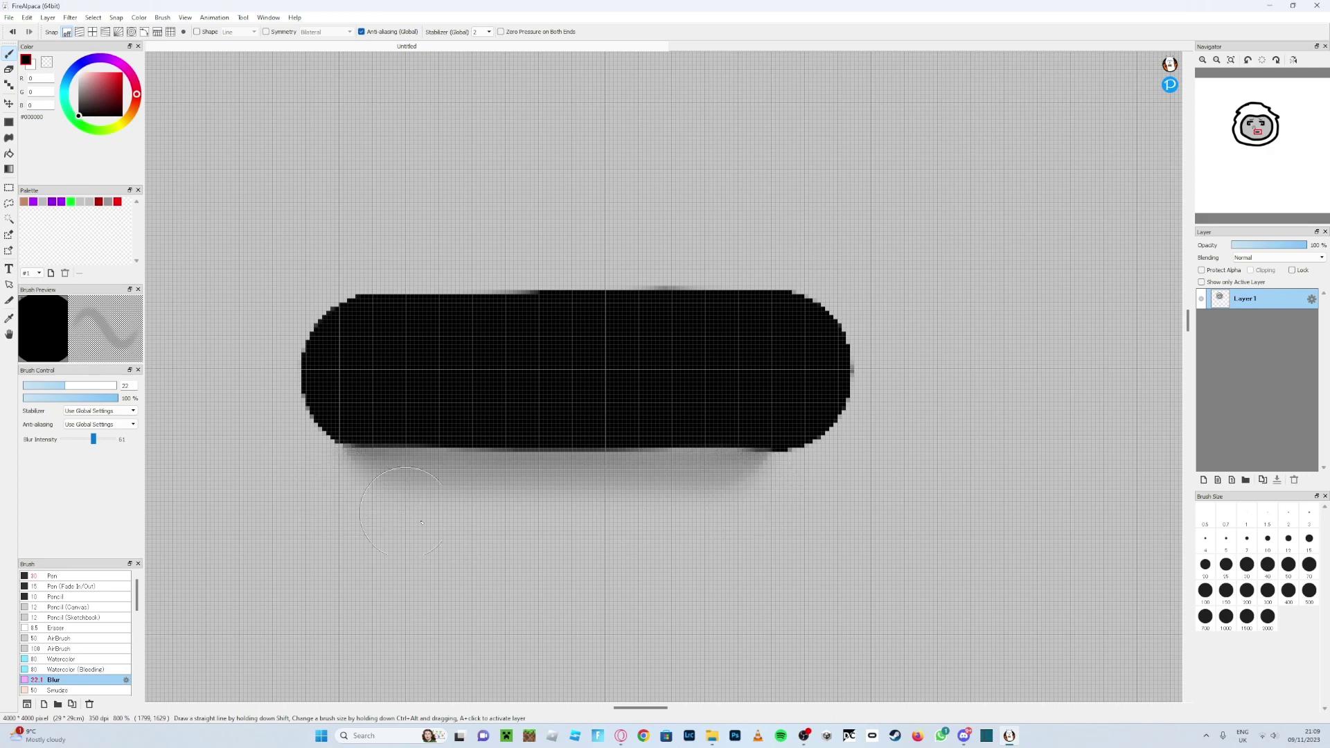
scroll(730, 553, down, 5)
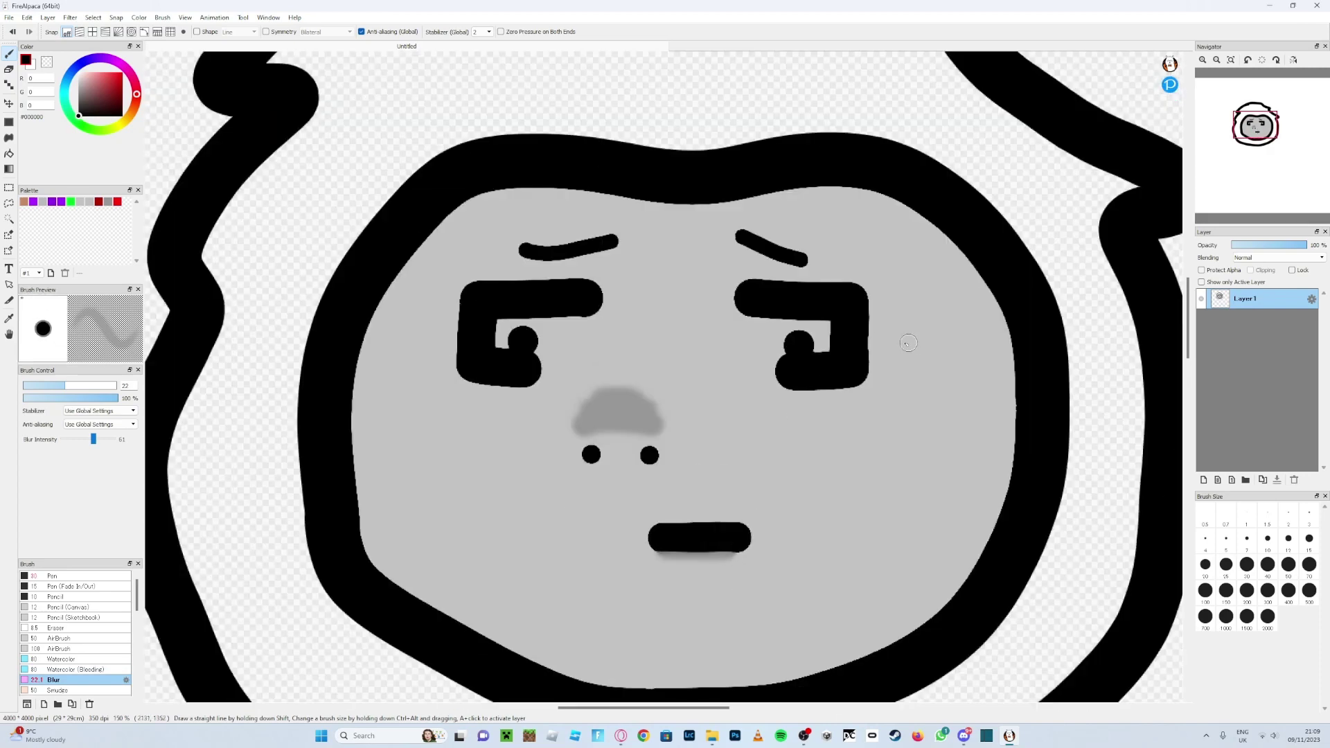
Step: Draw a thin black curve closing the open inner side of the left eye with the Pen at size 0.1
scroll(530, 342, up, 3)
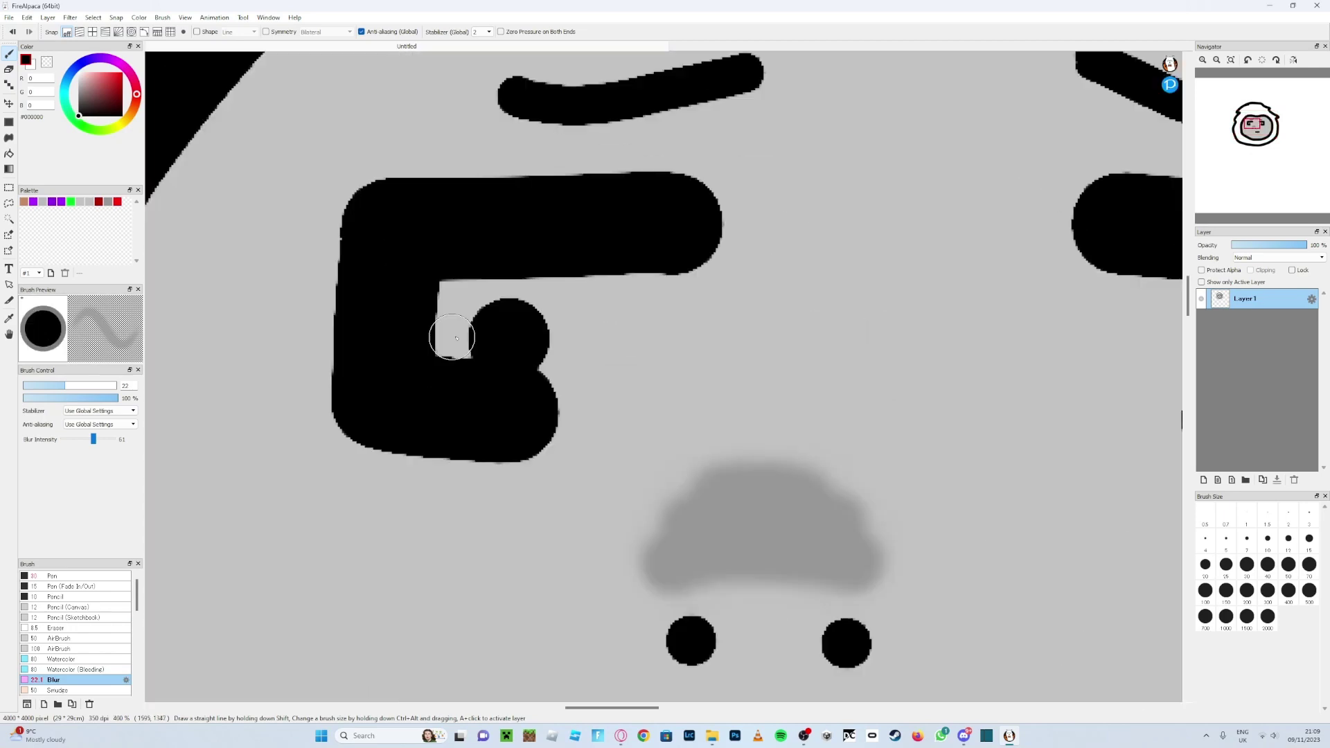
scroll(622, 442, down, 4)
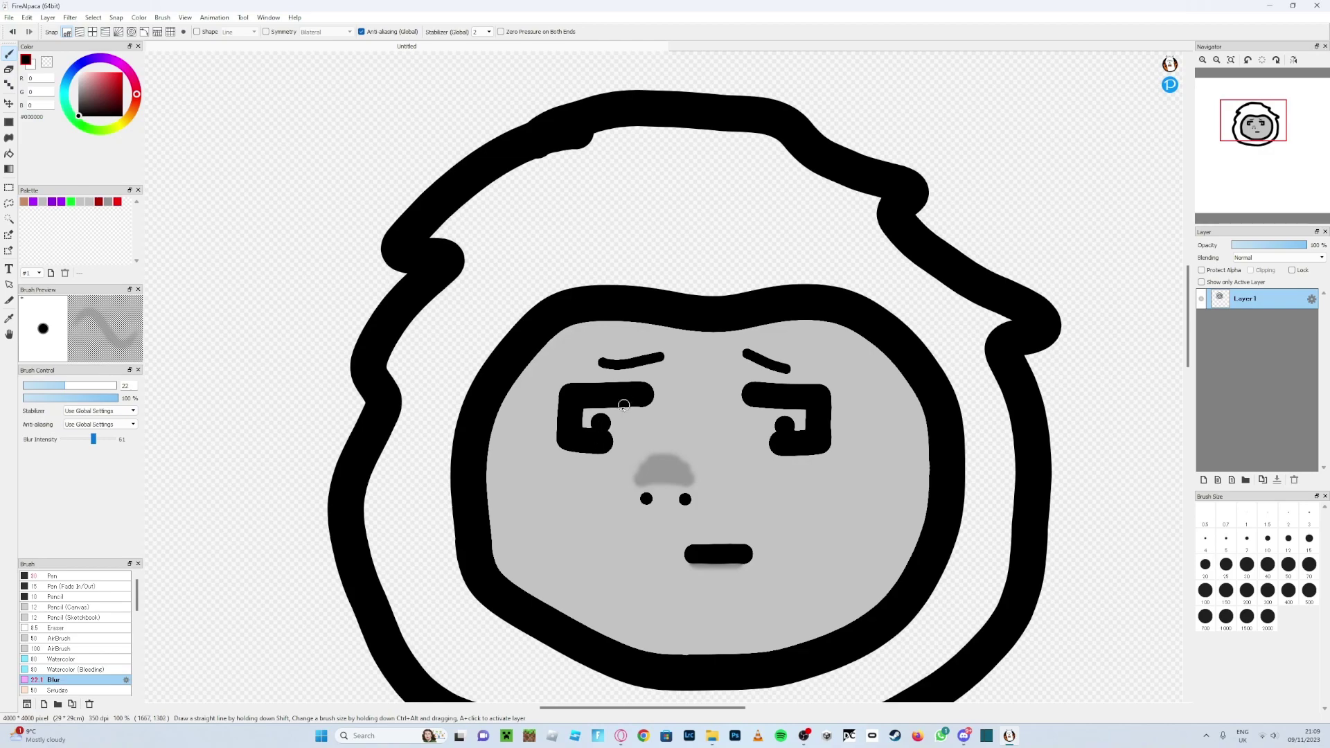
scroll(691, 449, down, 1)
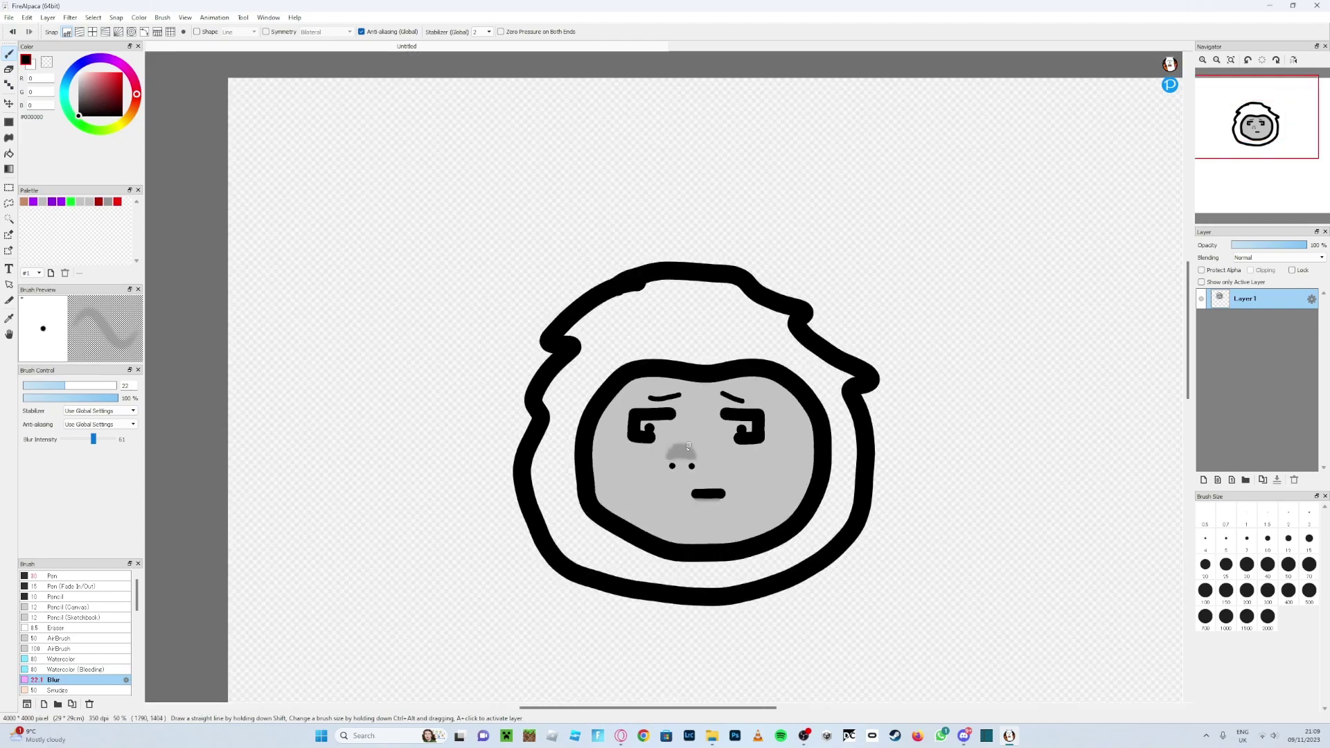
scroll(594, 414, up, 3)
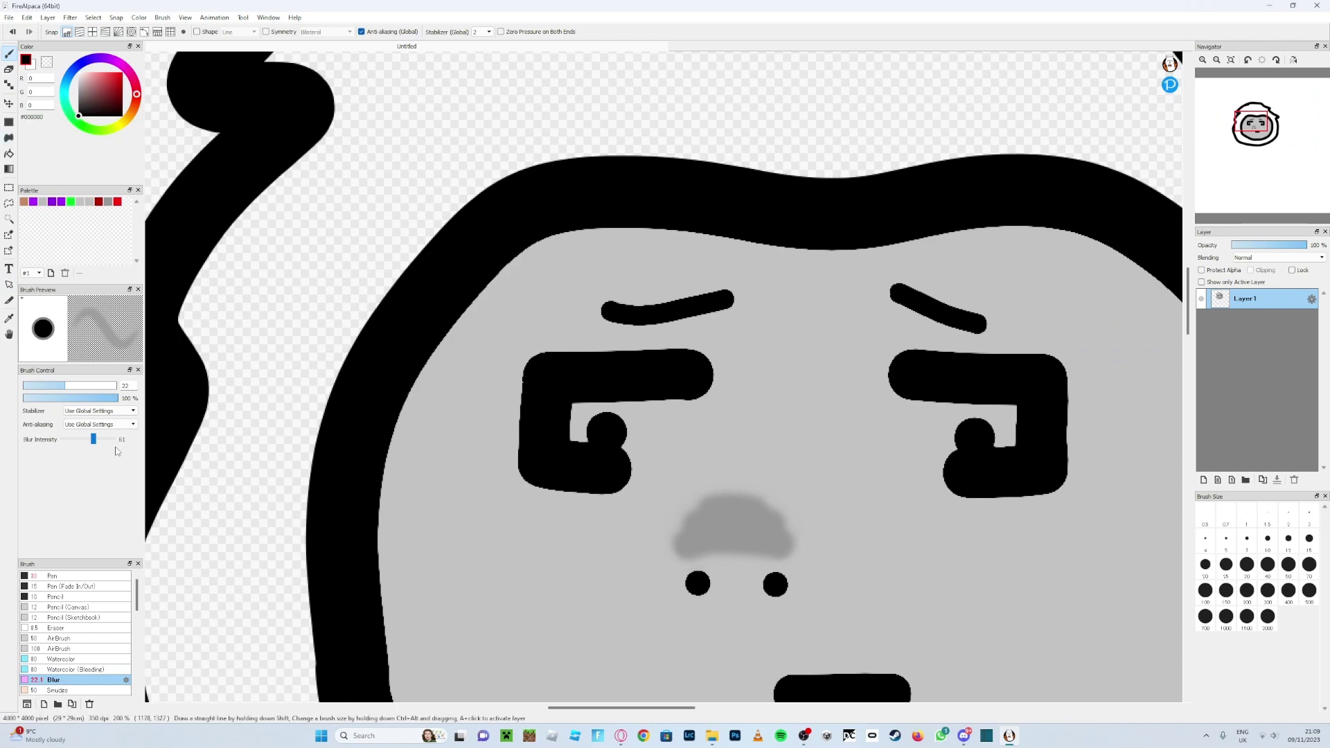
mouse_move(114, 401)
mouse_down()
mouse_move(2, 400)
mouse_move(121, 400)
mouse_move(21, 387)
mouse_up()
click(27, 576)
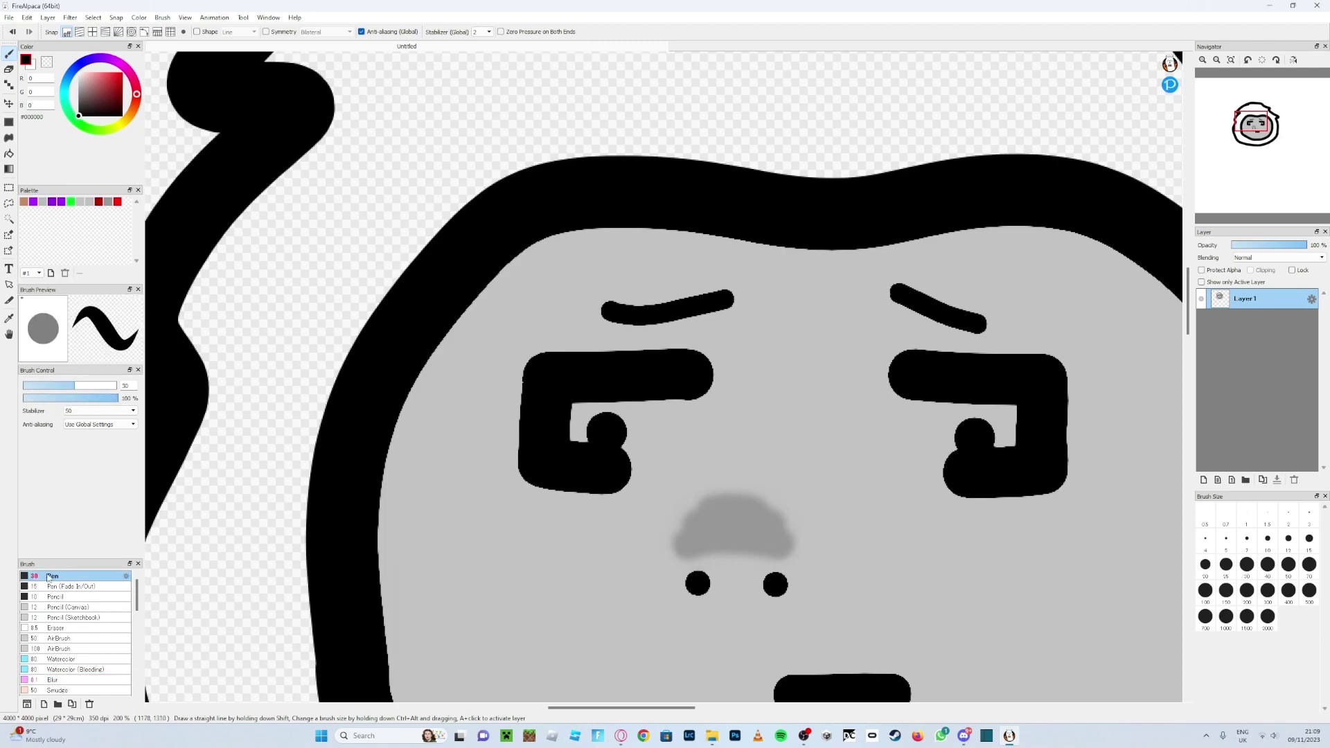
scroll(626, 456, up, 3)
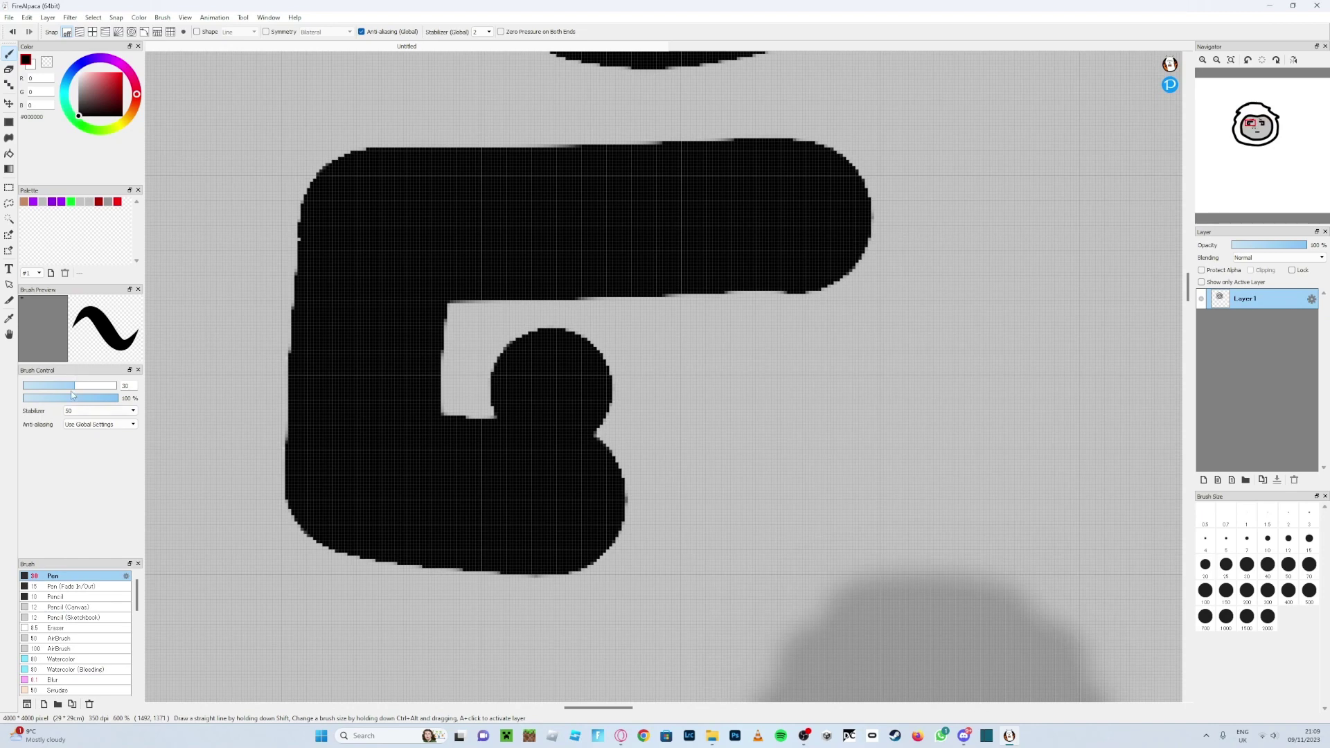
drag(72, 395, 22, 393)
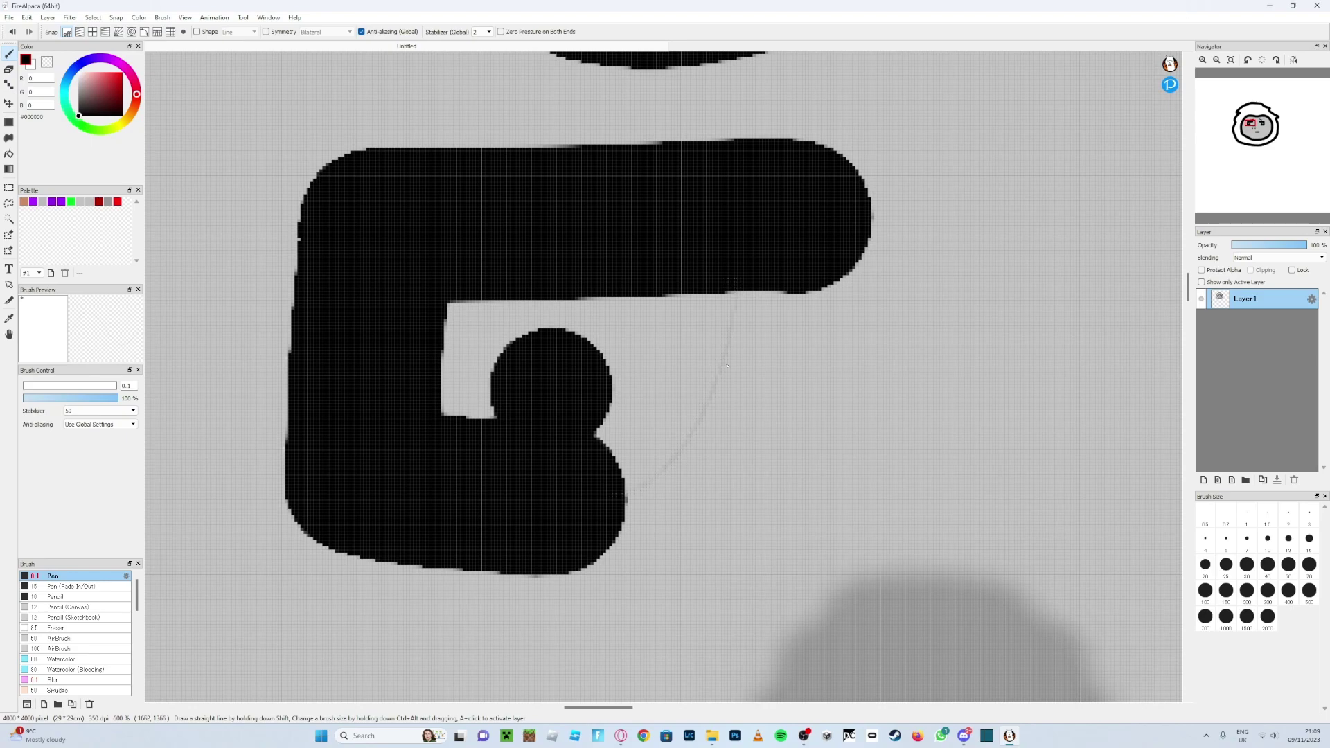
scroll(728, 366, down, 5)
scroll(744, 343, up, 2)
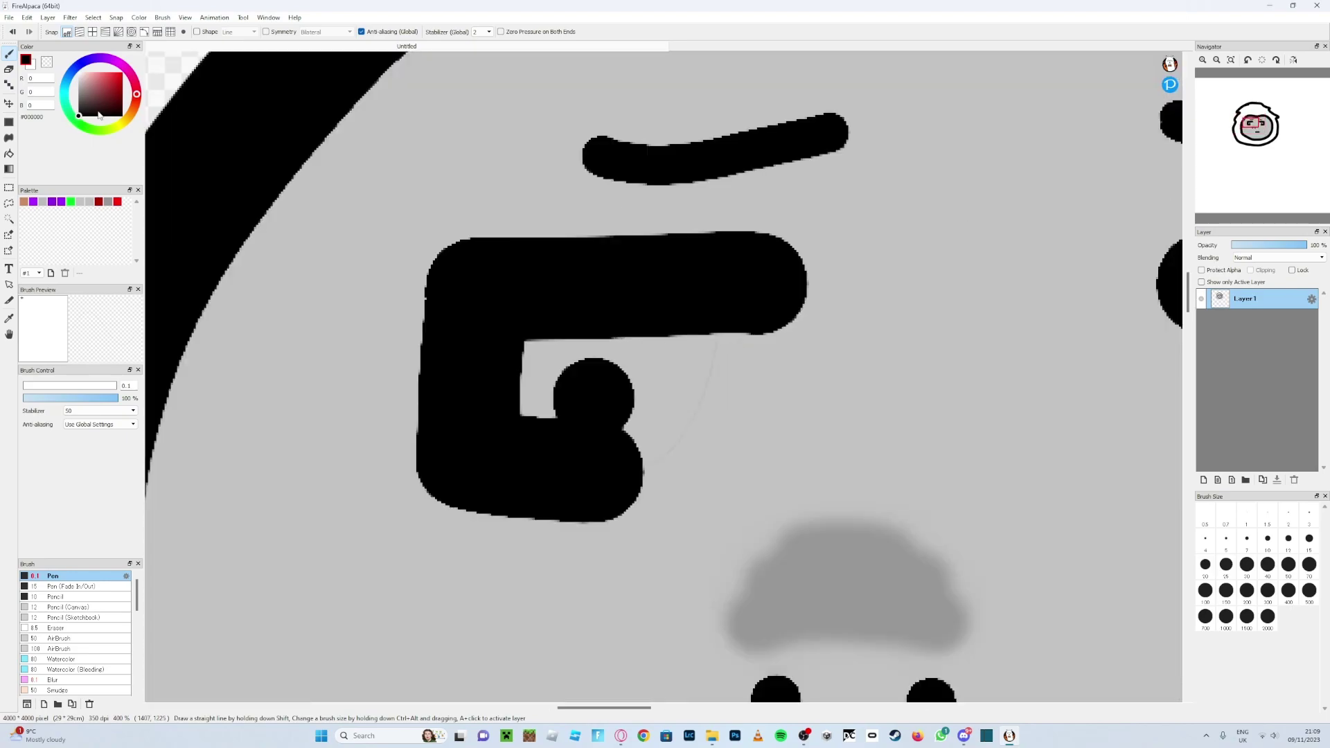
Step: Fill the enclosed area of the left eye around the pupil with white #FFFFFF using the Bucket tool
click(78, 72)
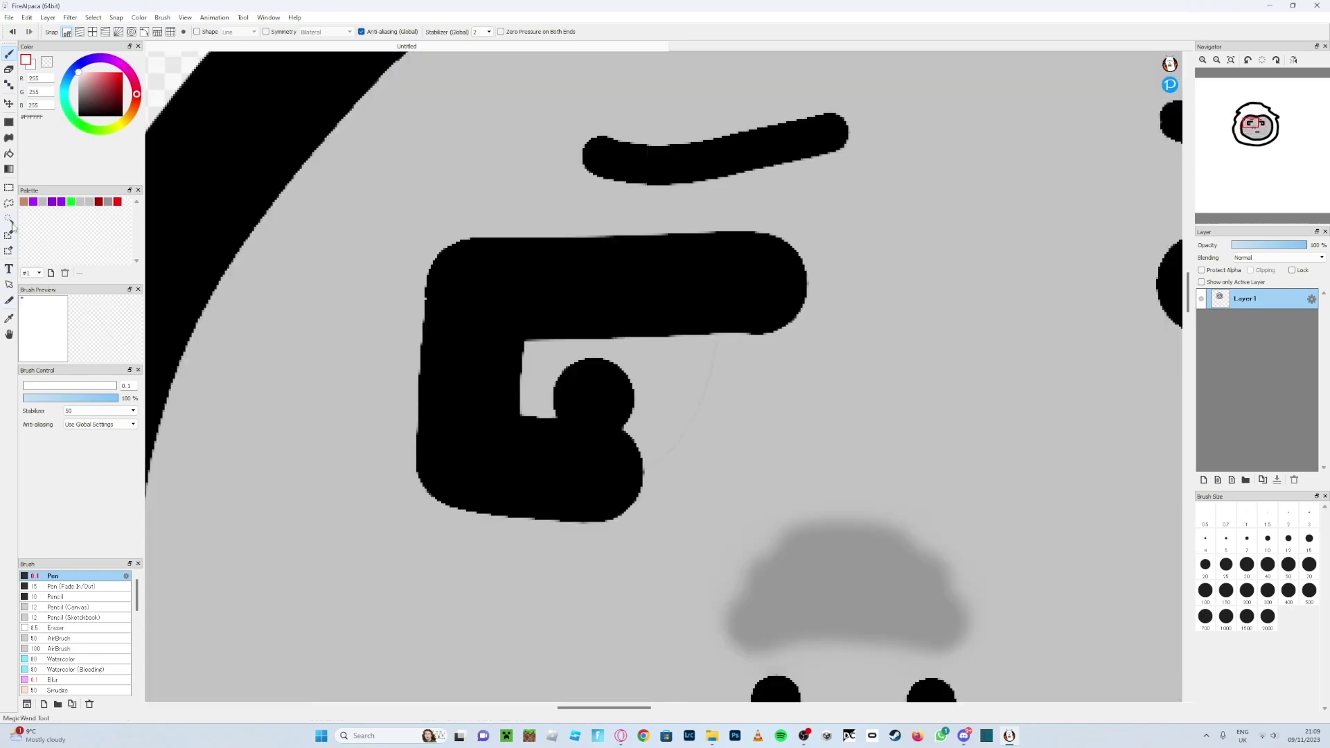
click(12, 155)
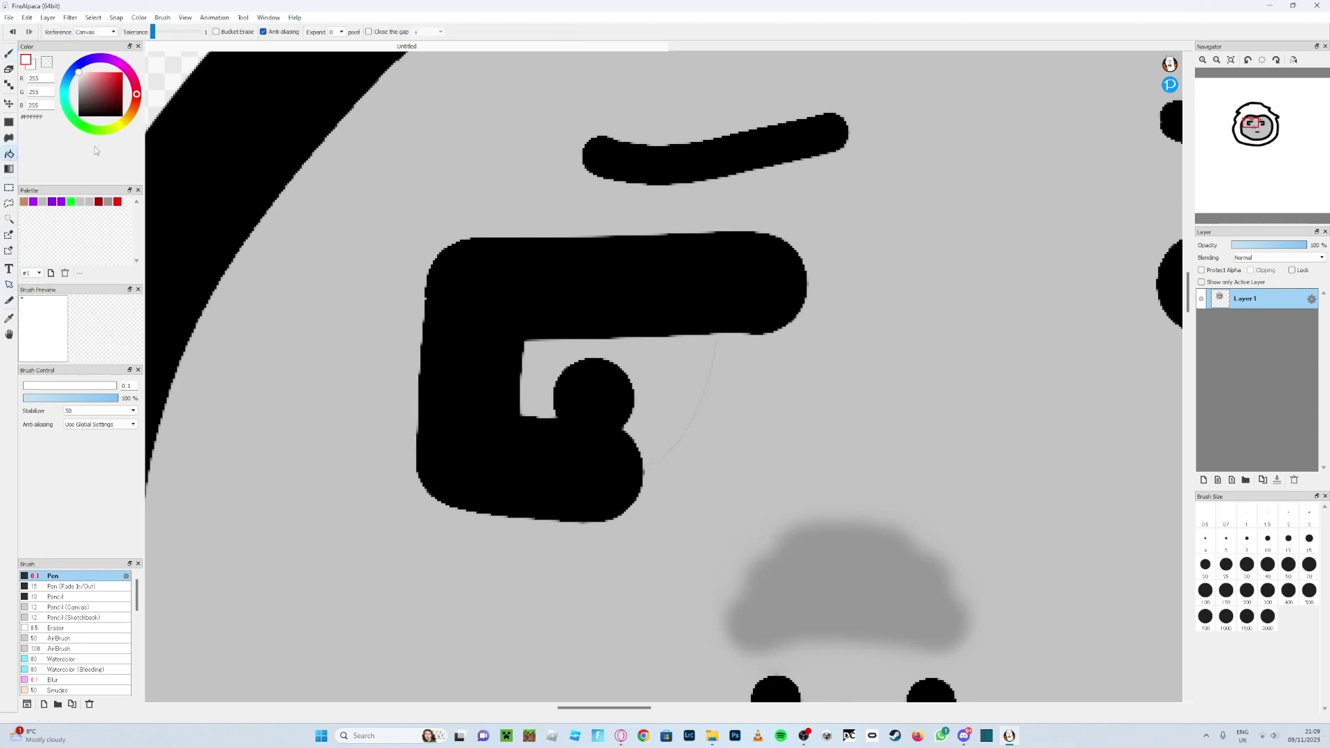
click(668, 361)
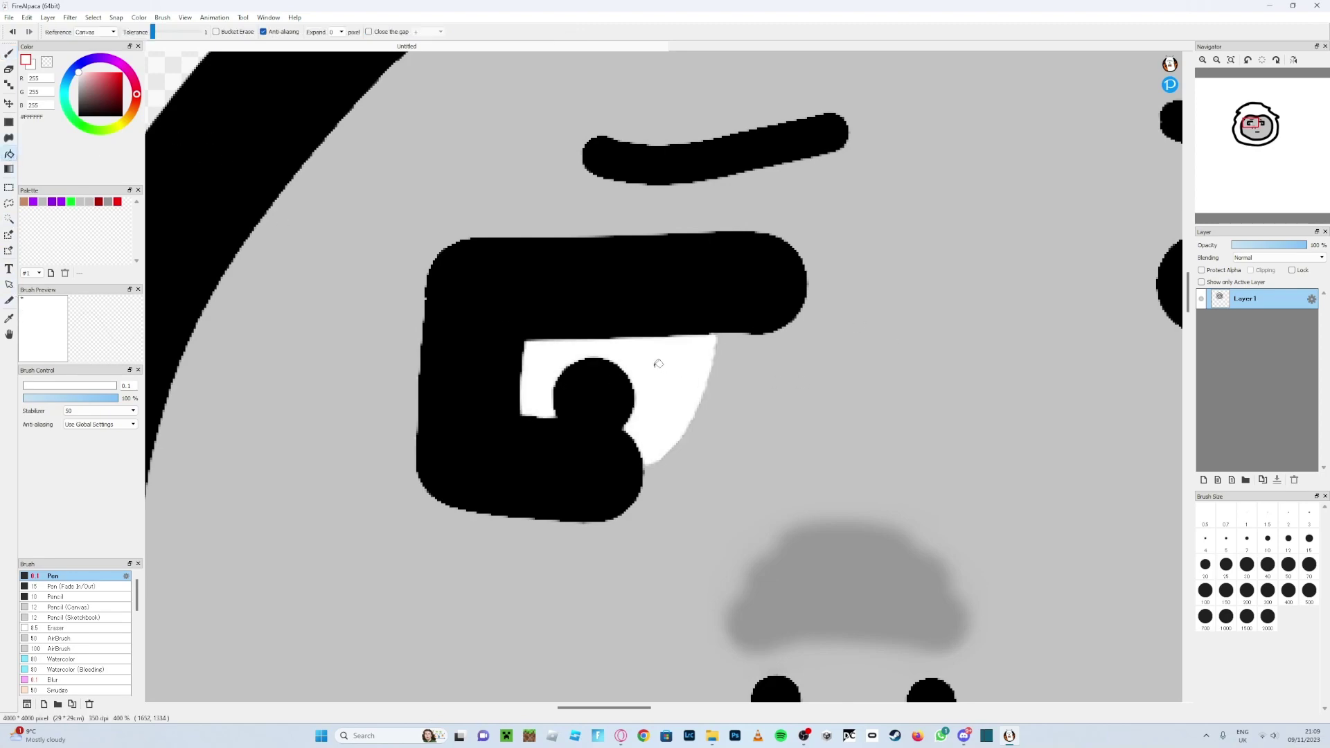
scroll(680, 397, up, 3)
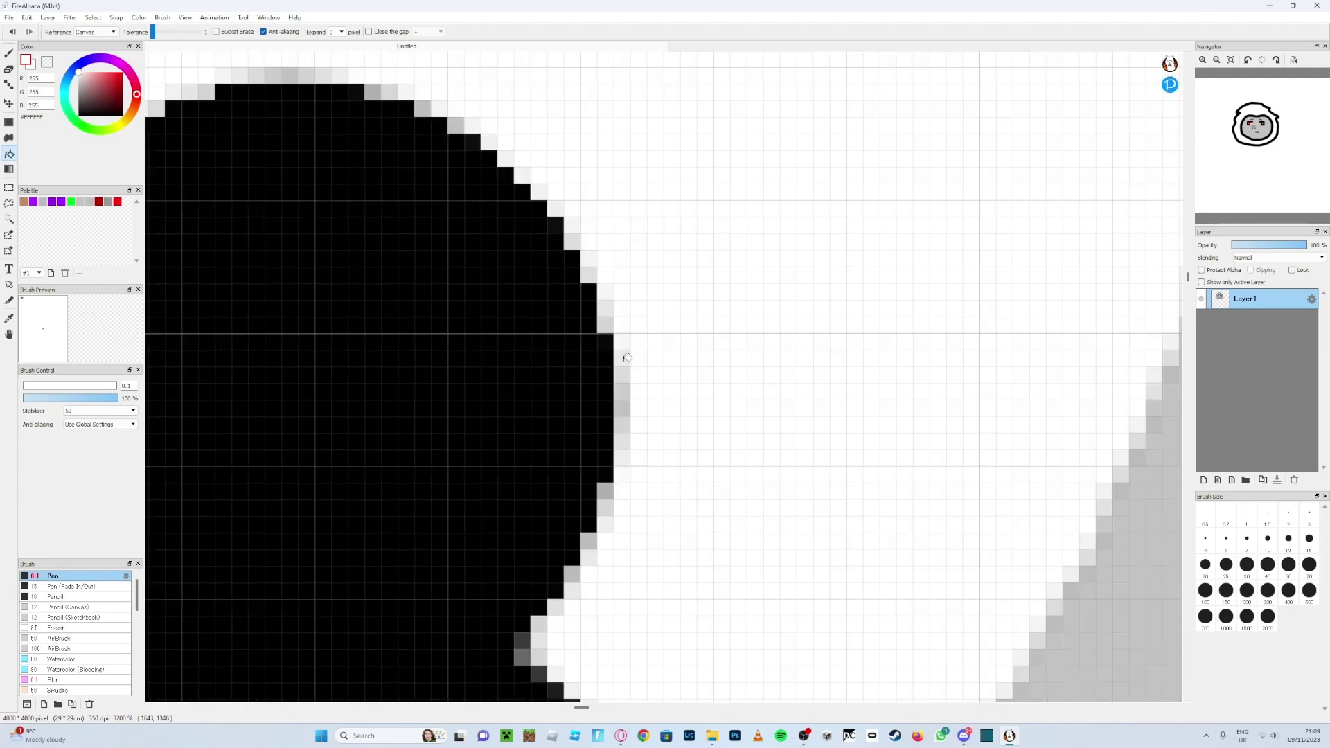
scroll(651, 388, down, 3)
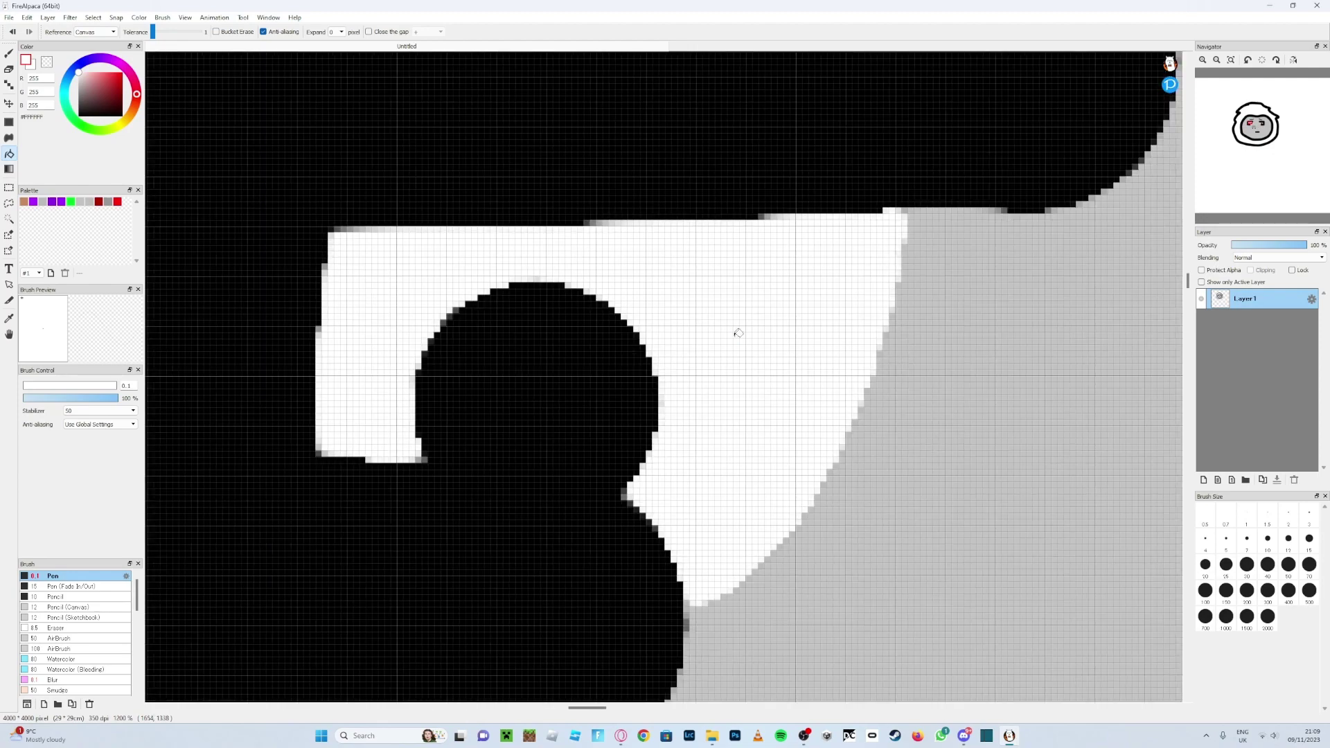
scroll(693, 392, down, 3)
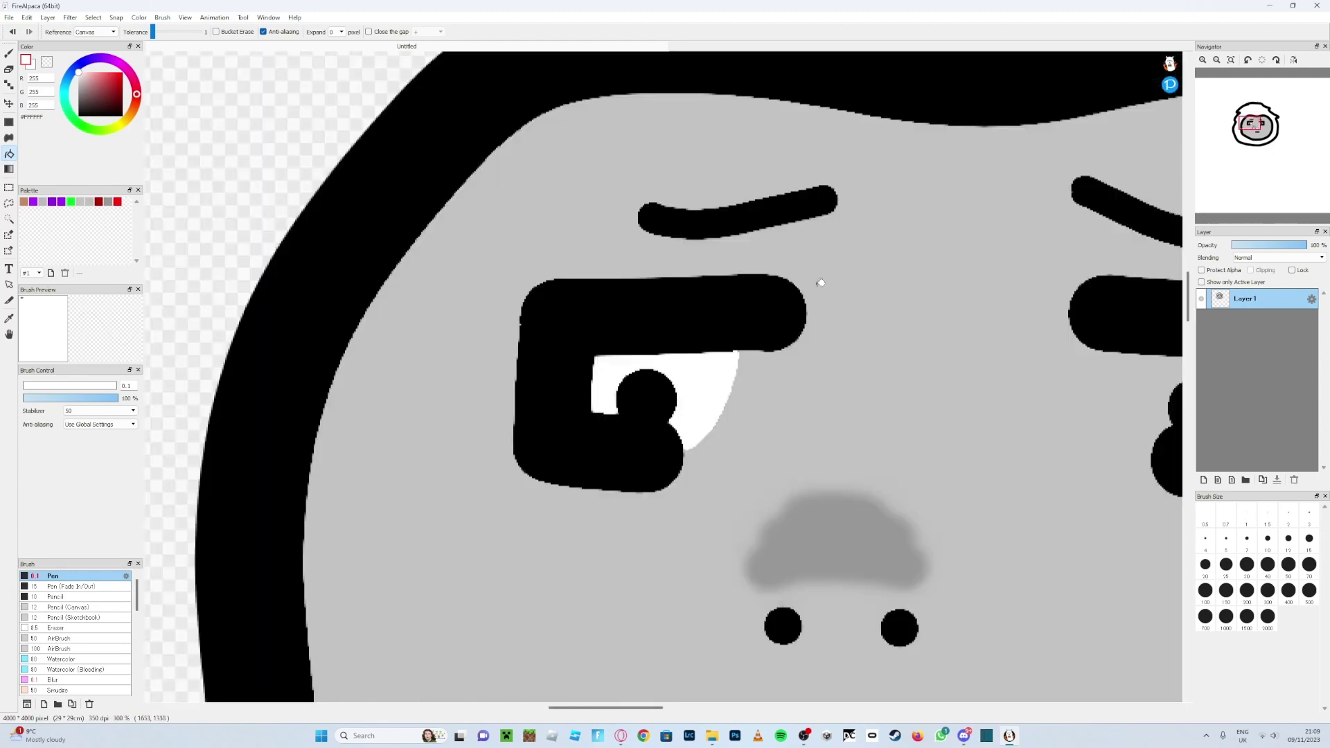
scroll(775, 373, down, 3)
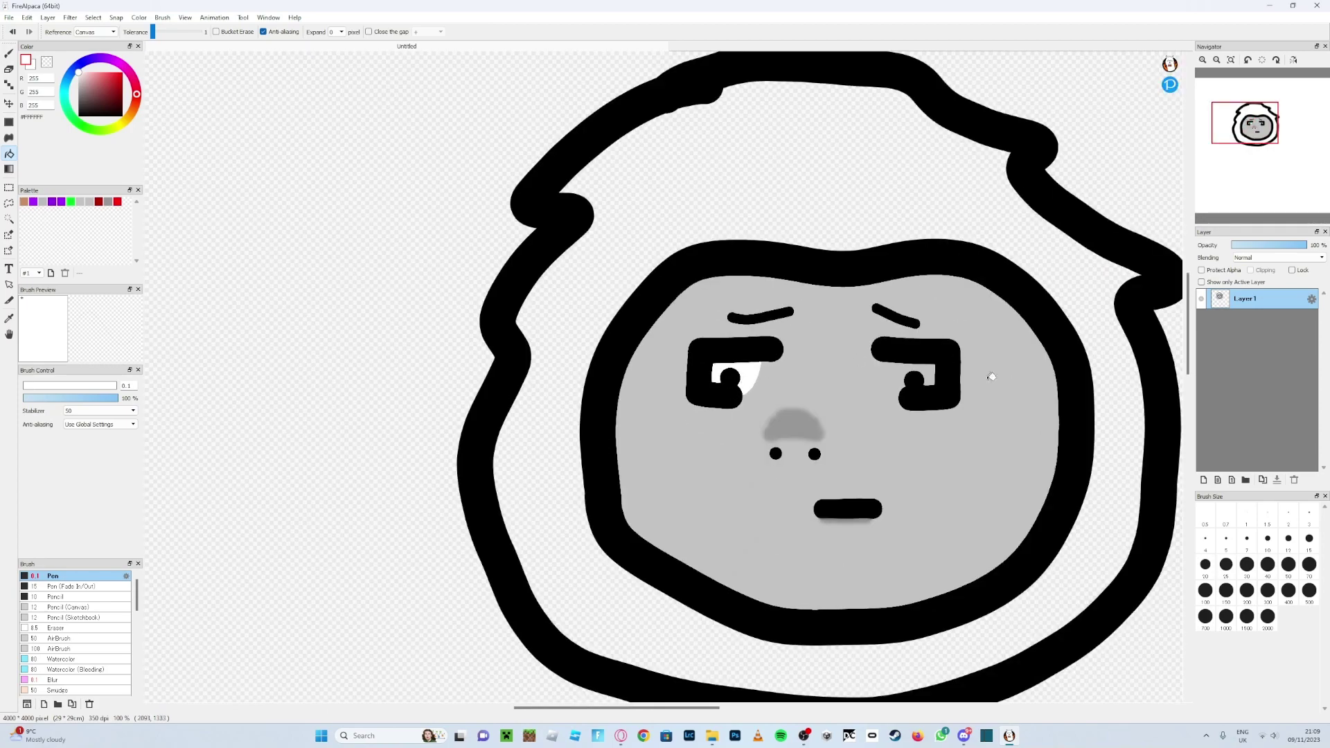
Step: Close the open inner side of the right eye with a thin white Pen curve and fill the enclosed eye area white
scroll(993, 376, up, 4)
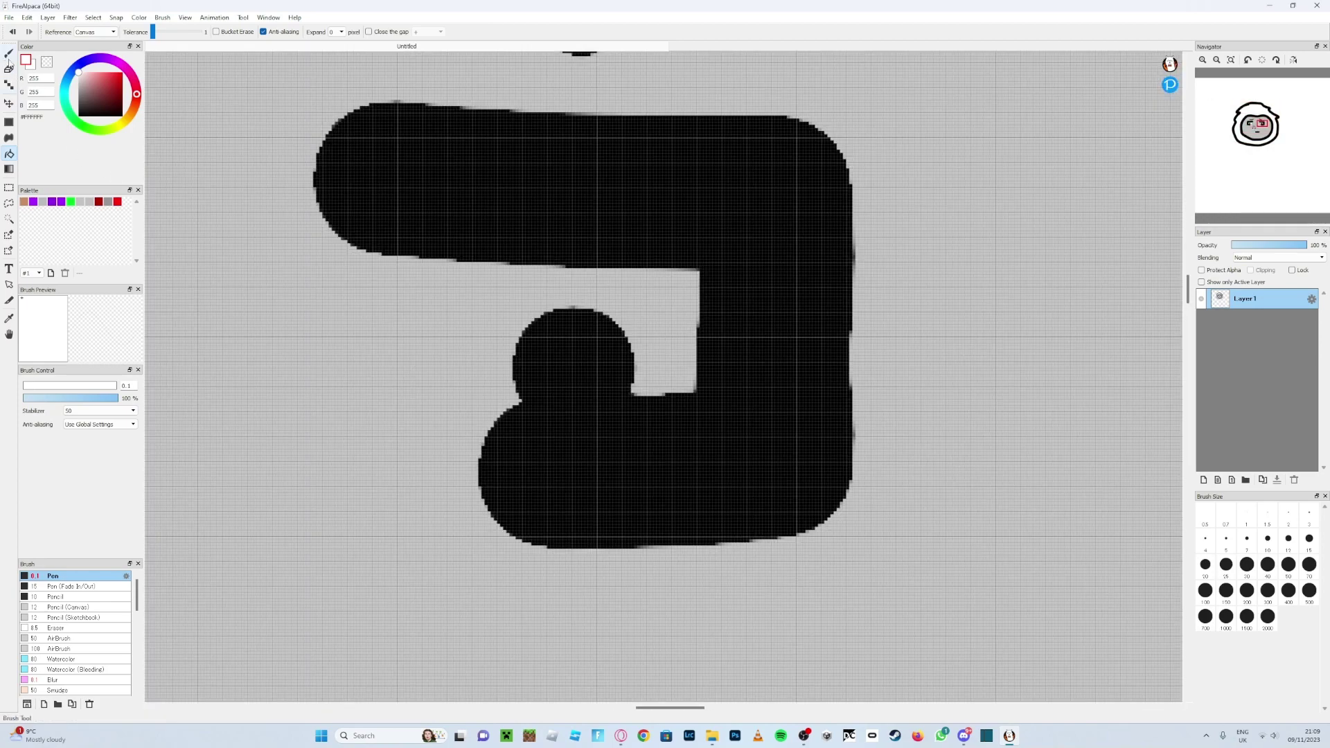
key(b)
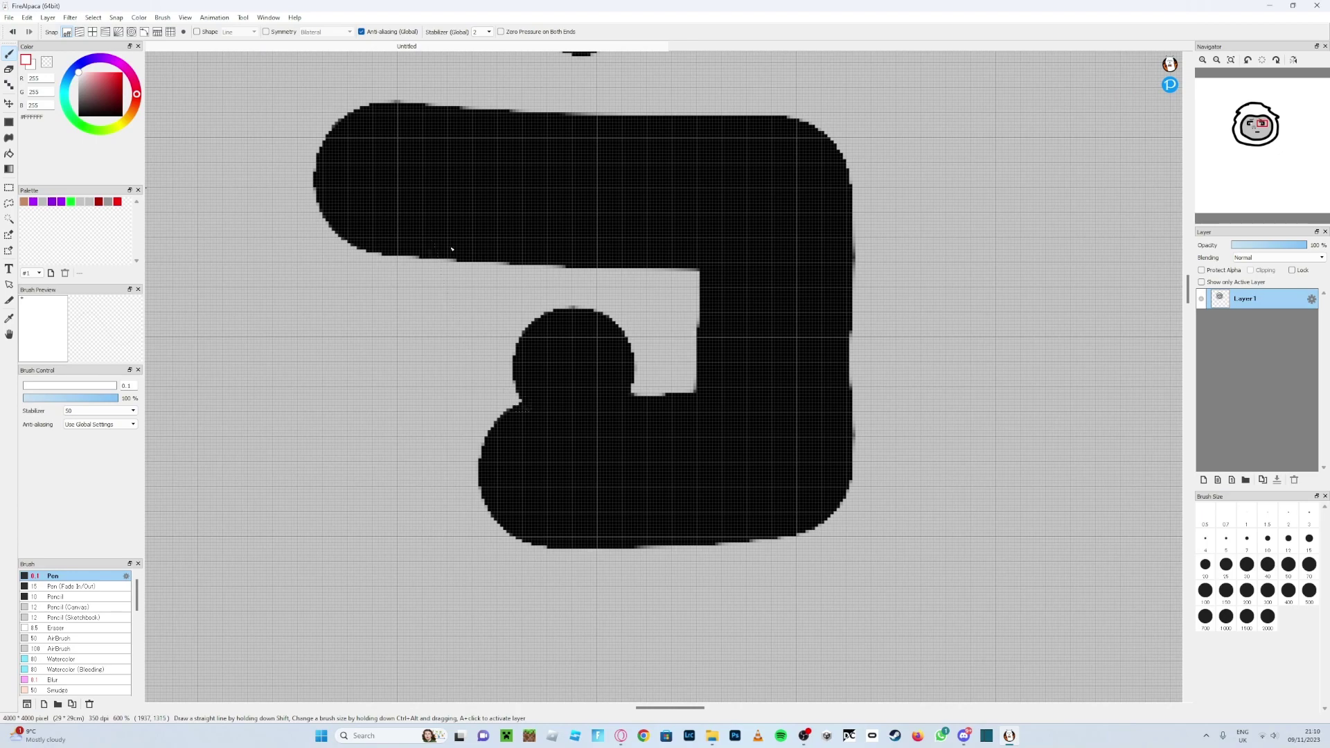
scroll(597, 337, down, 3)
scroll(392, 273, down, 1)
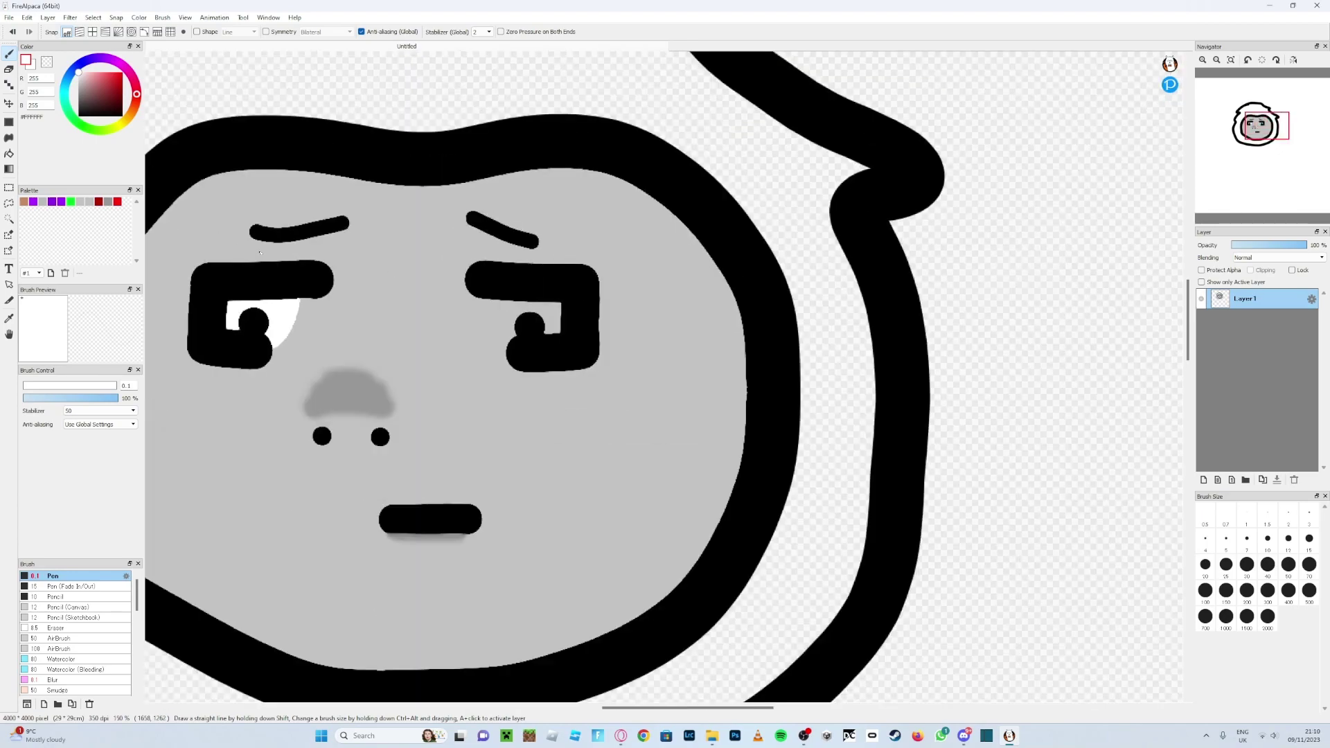
scroll(439, 281, up, 3)
scroll(1053, 401, up, 1)
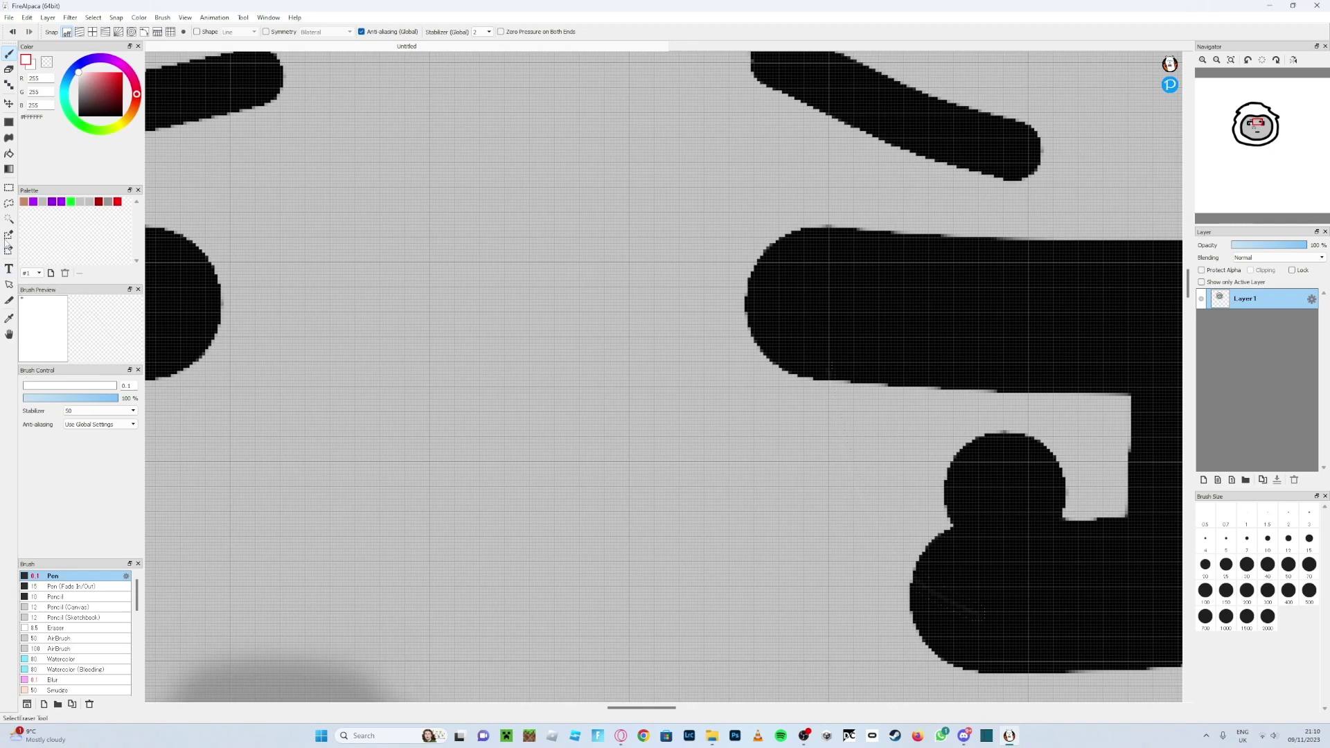
click(9, 153)
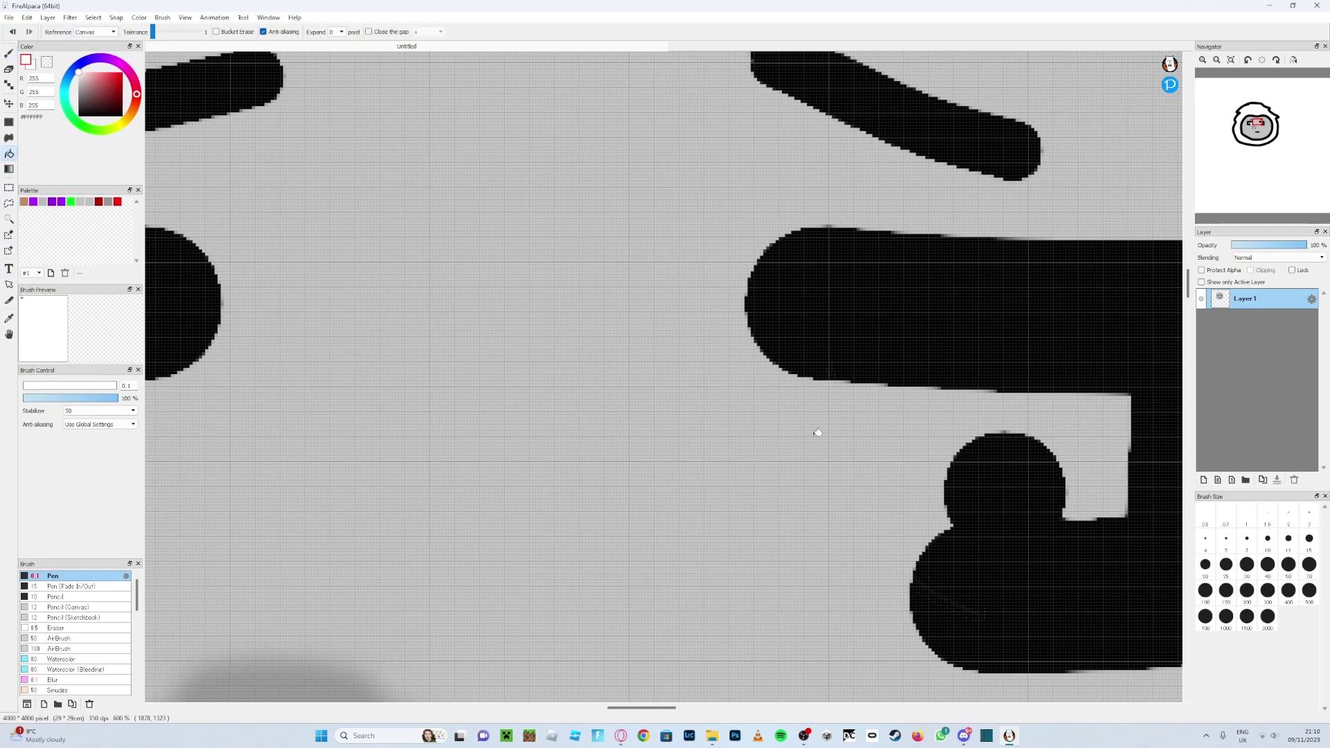
click(936, 411)
scroll(801, 424, down, 4)
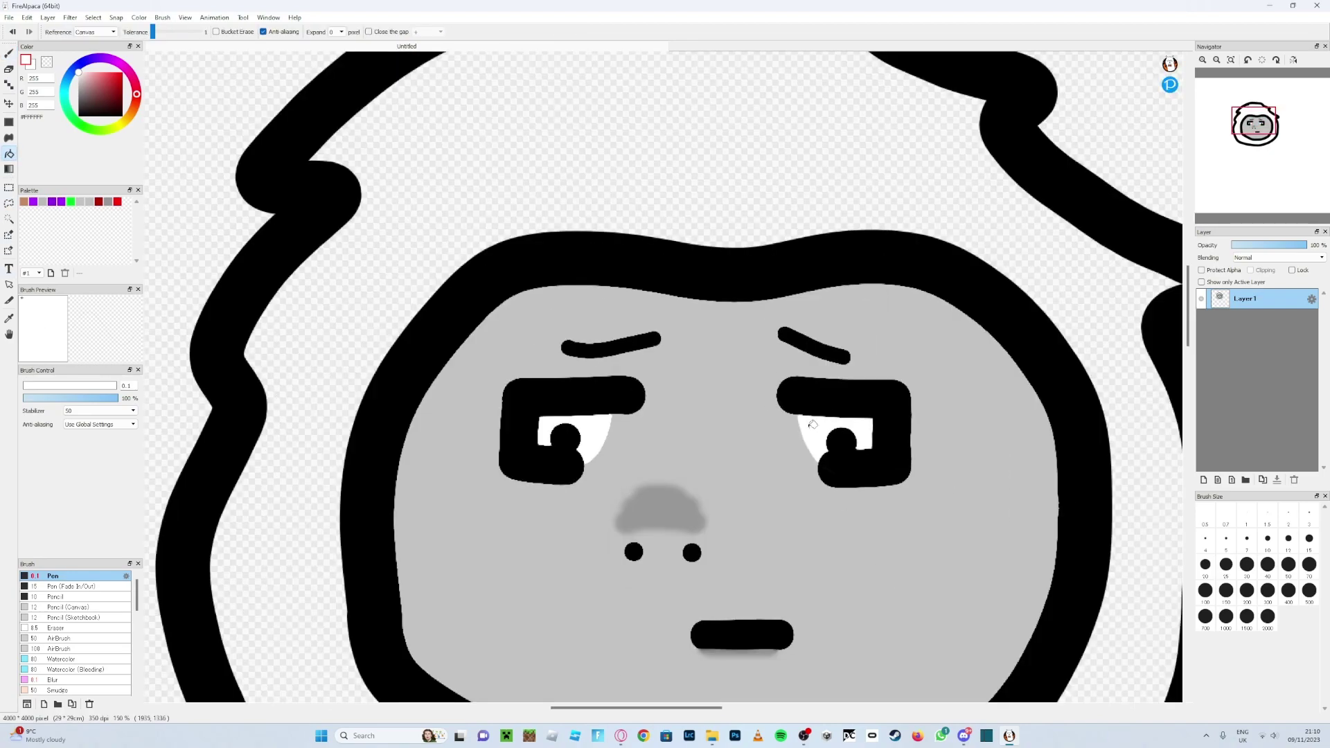
scroll(723, 420, down, 3)
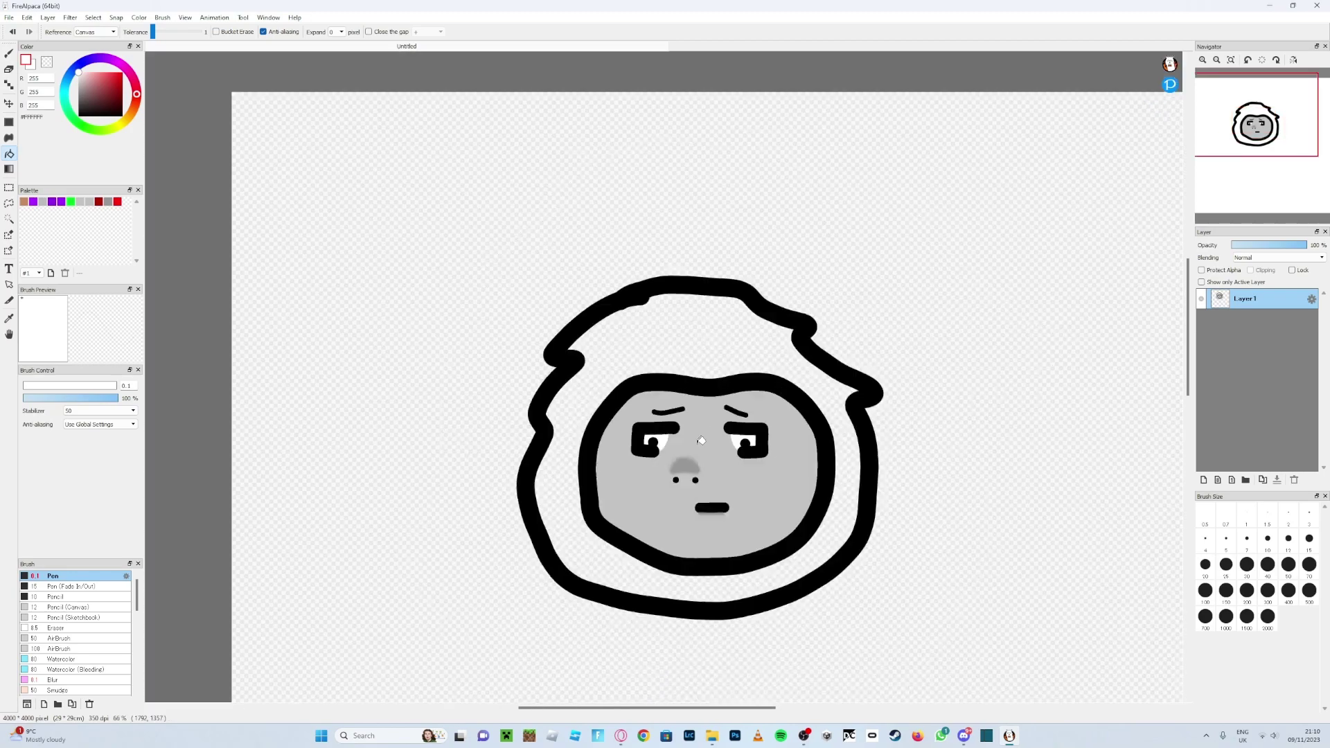
scroll(701, 440, up, 3)
scroll(703, 441, down, 3)
scroll(718, 471, up, 5)
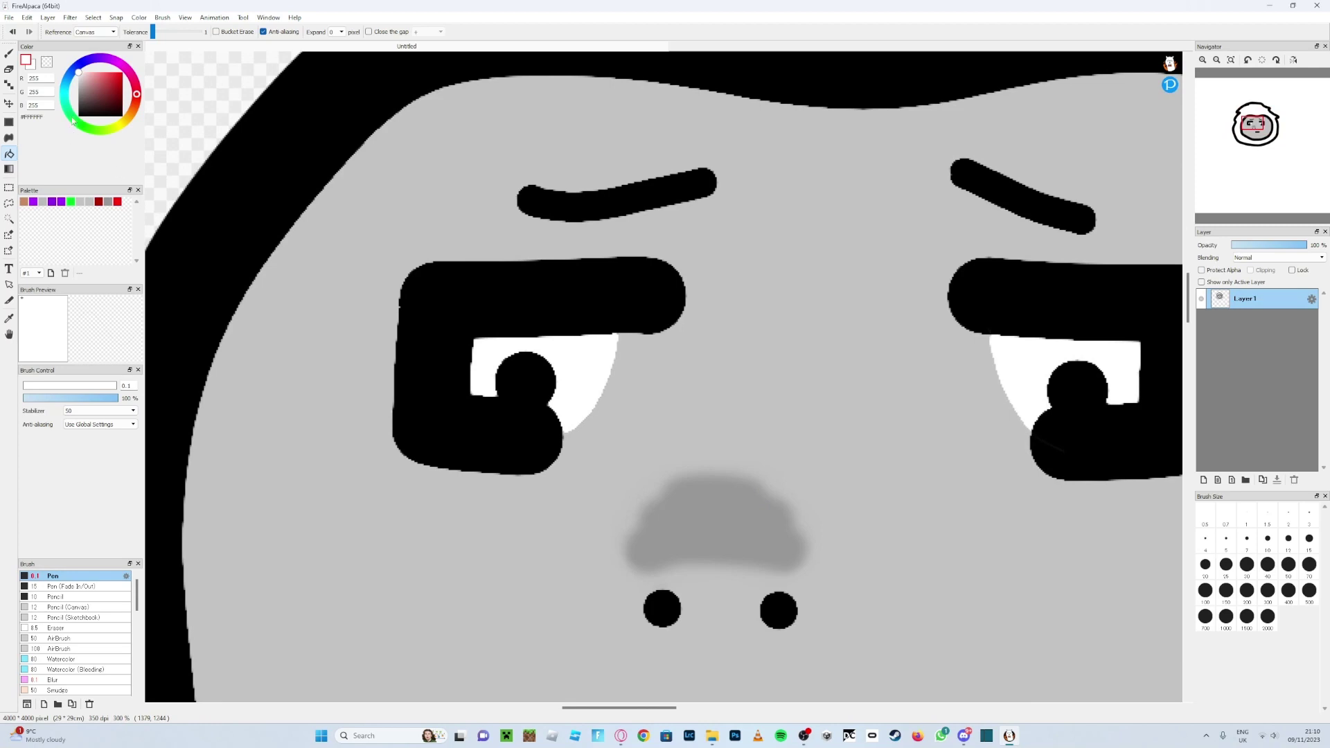
drag(83, 93, 73, 81)
click(8, 54)
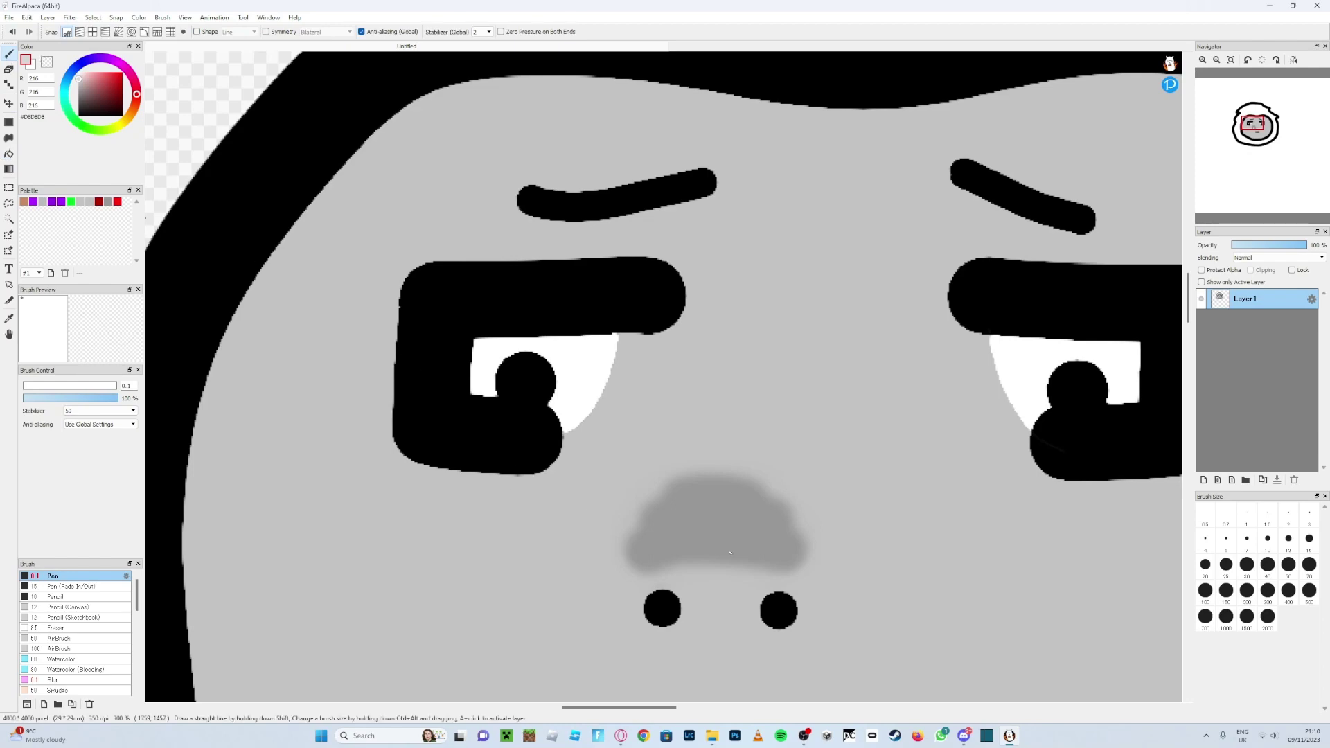
scroll(742, 440, down, 6)
scroll(790, 490, up, 2)
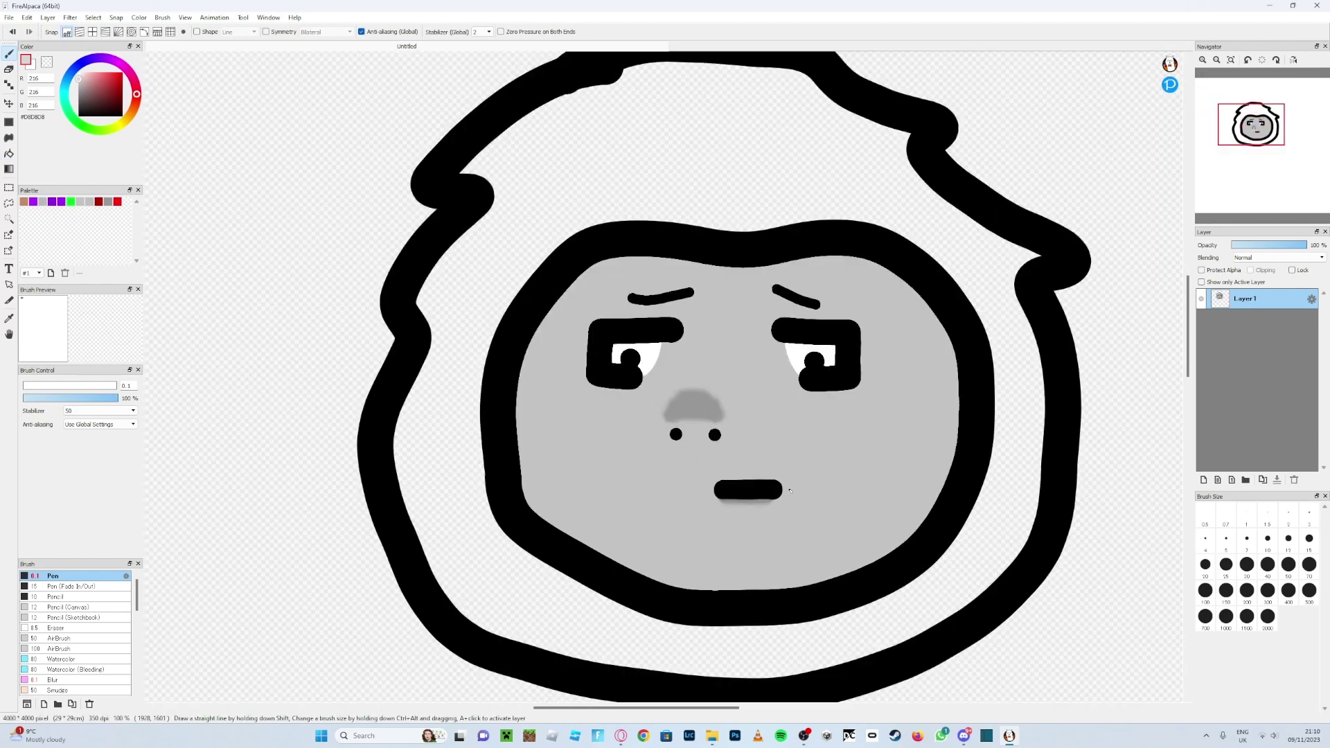
scroll(777, 483, up, 1)
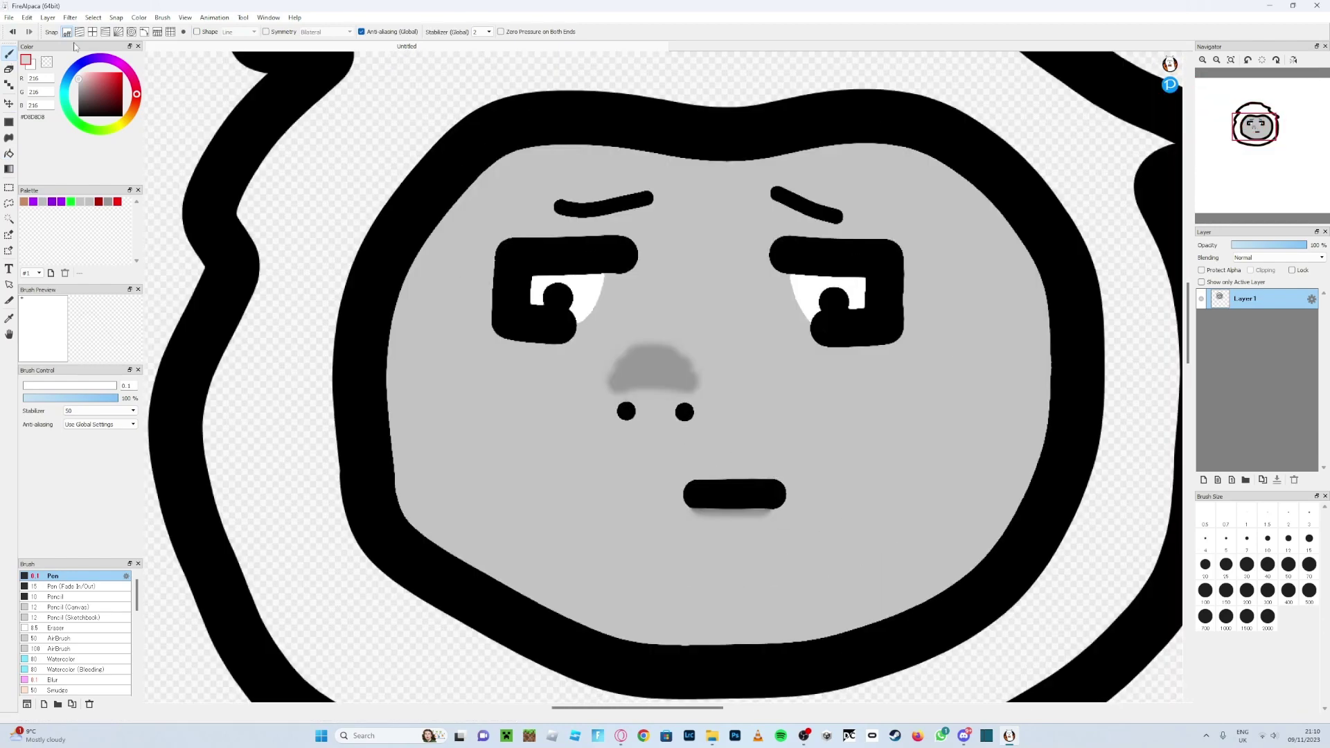
drag(80, 80, 73, 67)
Step: Fill the fur area between the face outline and the outer head outline with turquoise #00FFDC using the Bucket tool
scroll(281, 219, down, 2)
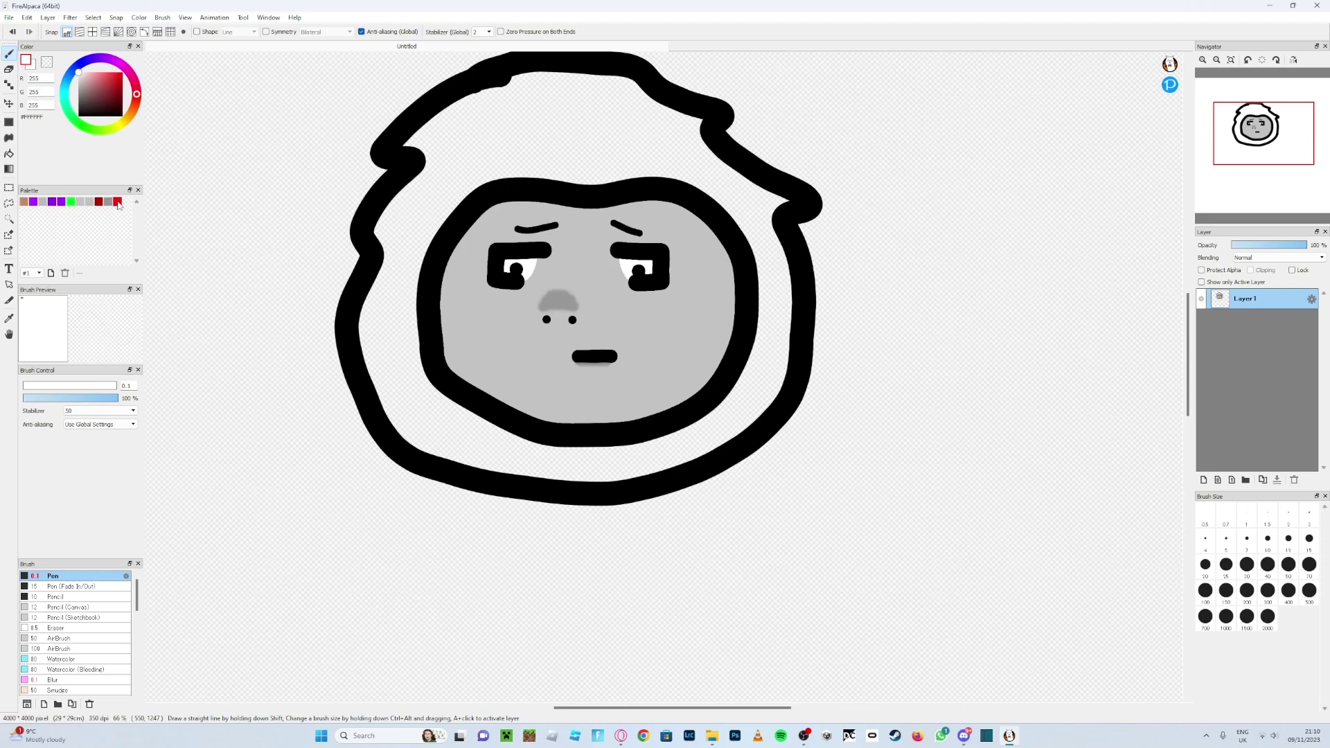
mouse_move(136, 93)
mouse_down()
mouse_move(160, 109)
mouse_move(136, 156)
mouse_move(20, 132)
mouse_move(1, 114)
mouse_up()
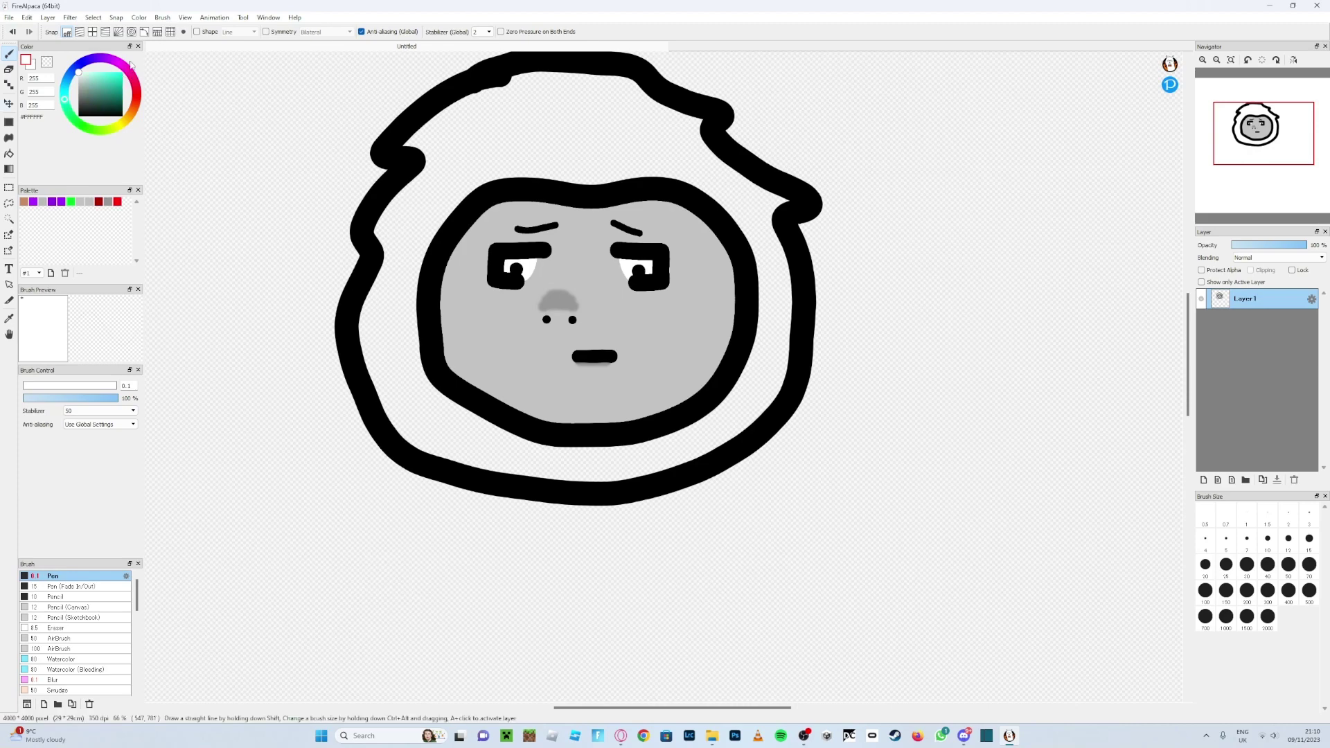
click(127, 74)
click(9, 153)
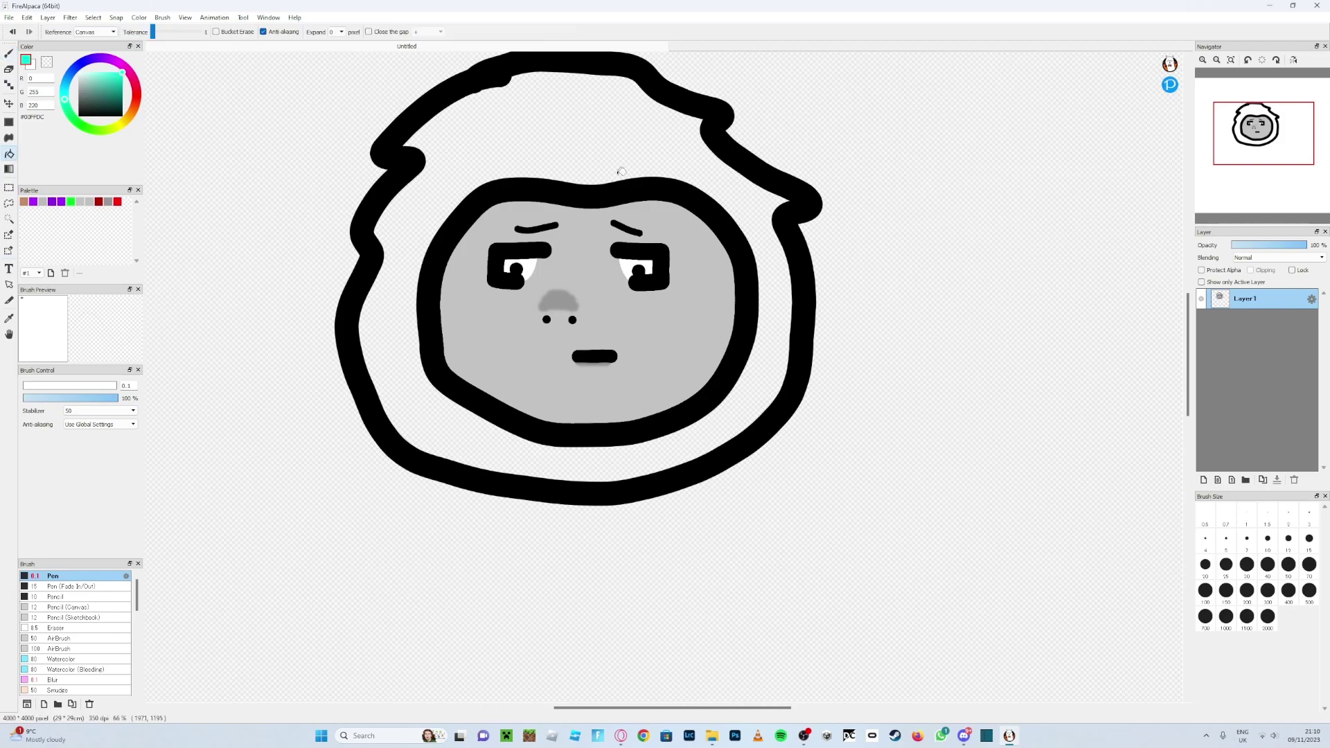
click(503, 167)
scroll(554, 159, down, 1)
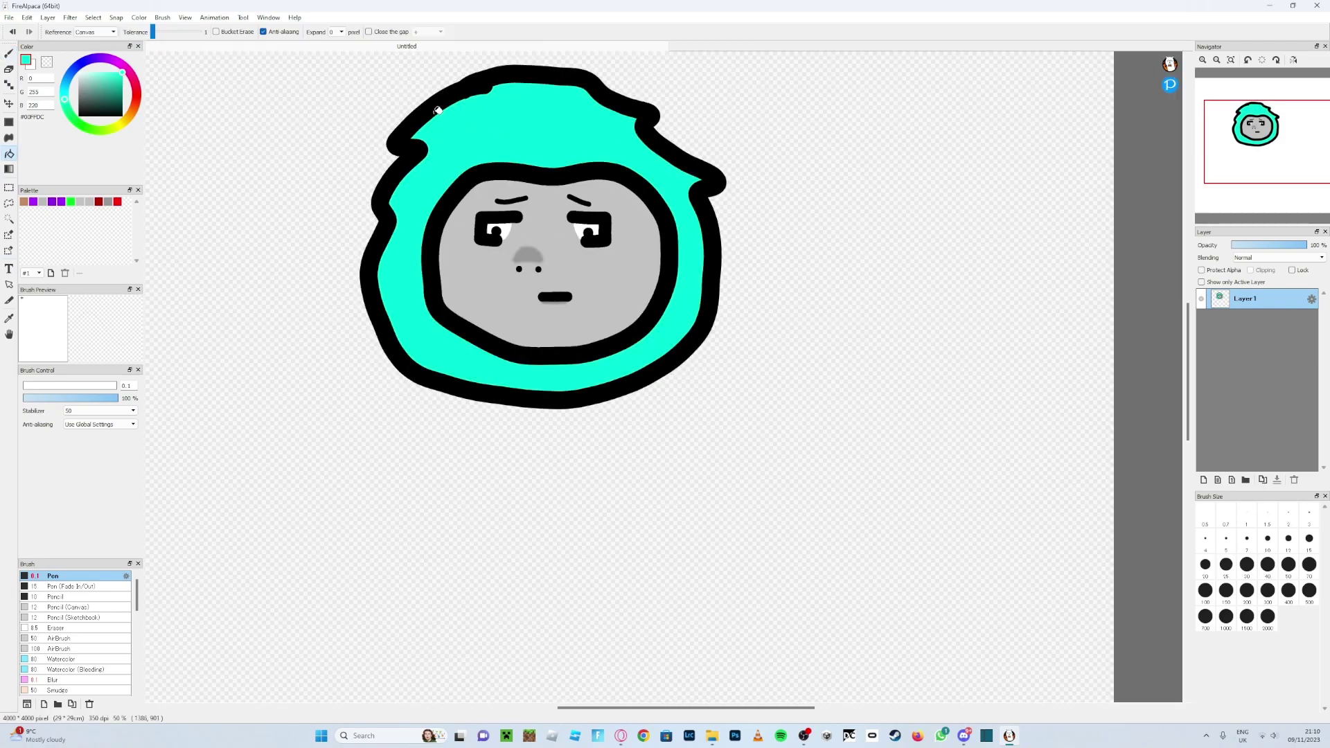
scroll(609, 180, up, 2)
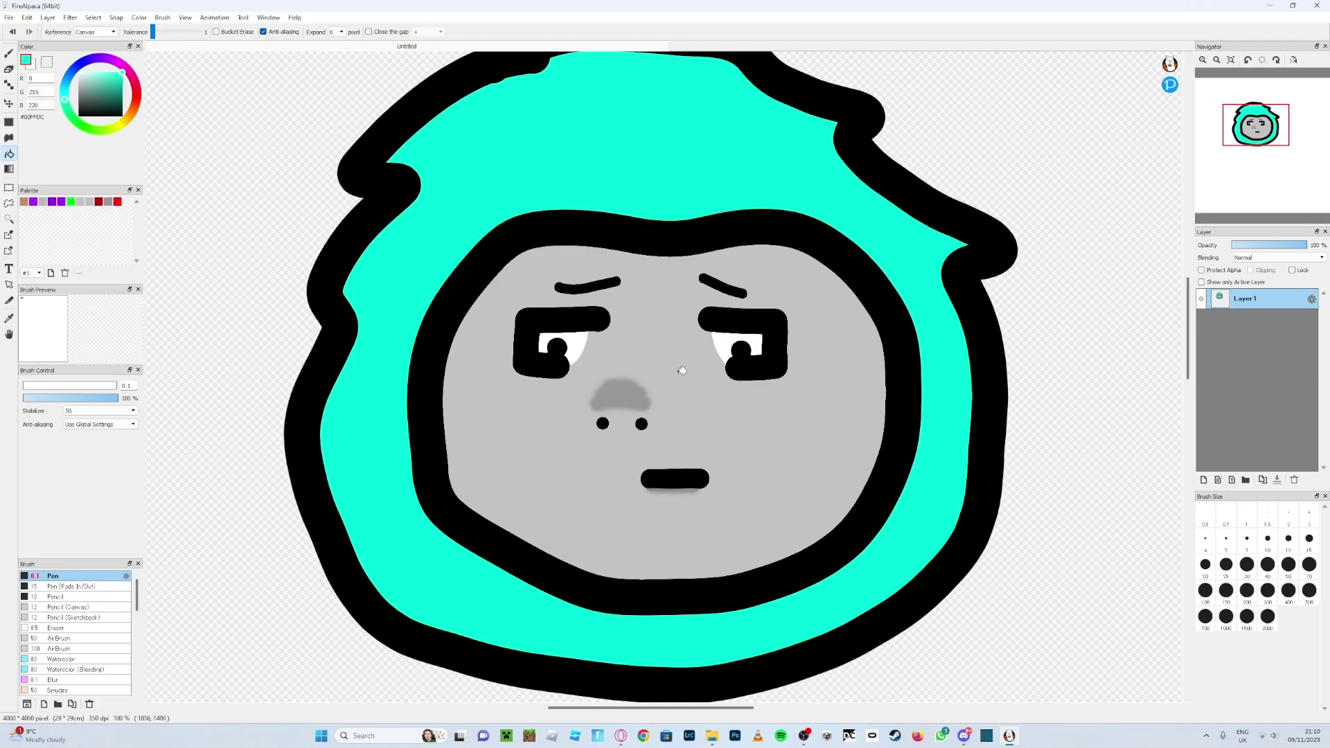
scroll(613, 431, up, 5)
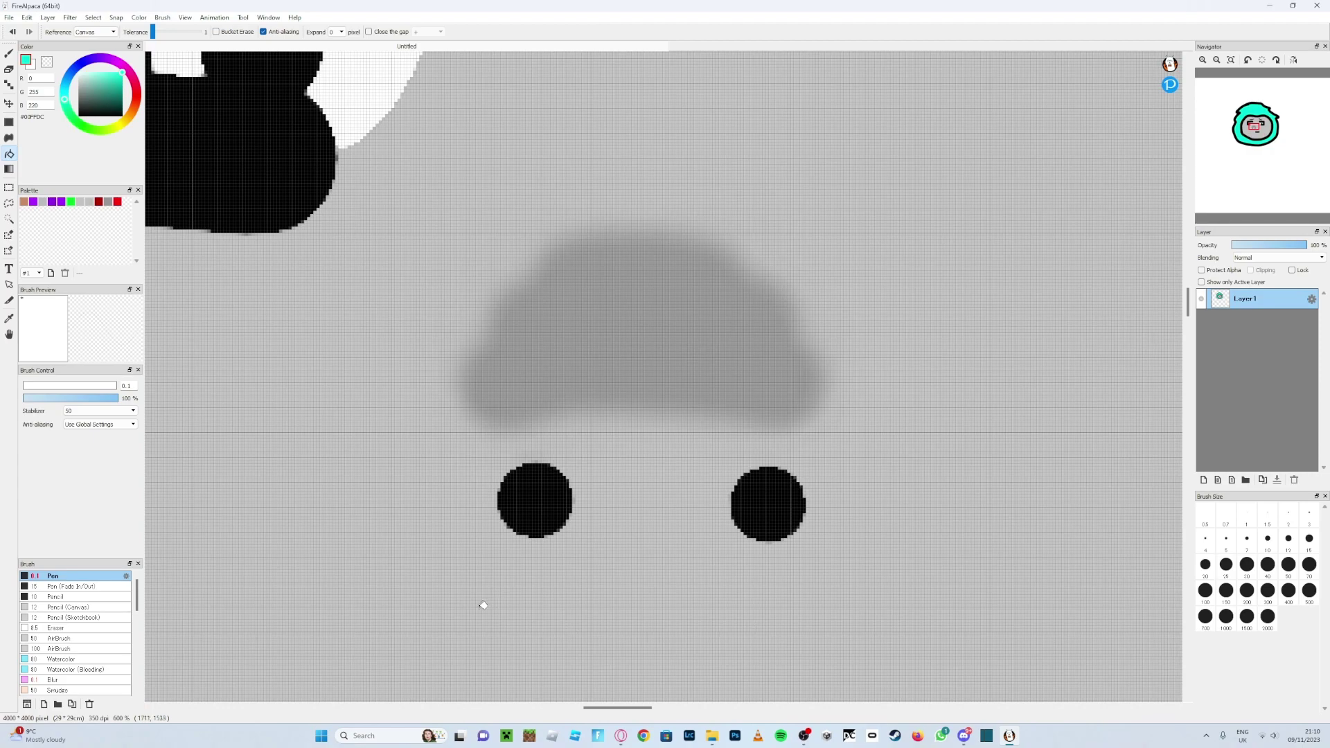
scroll(815, 550, down, 6)
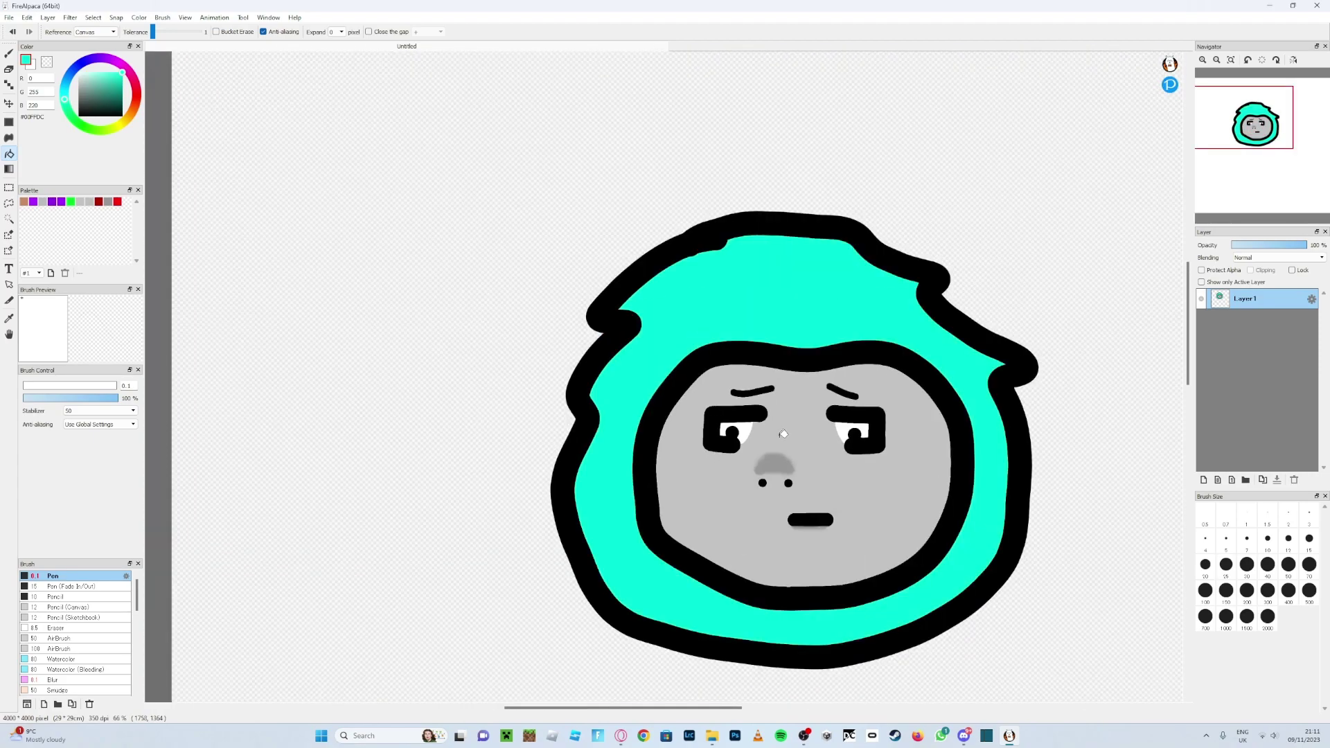
Step: Paint a horizontal magenta #FF00DE blush stroke on the cheek below the left eye with the Pen at about size 55
click(120, 66)
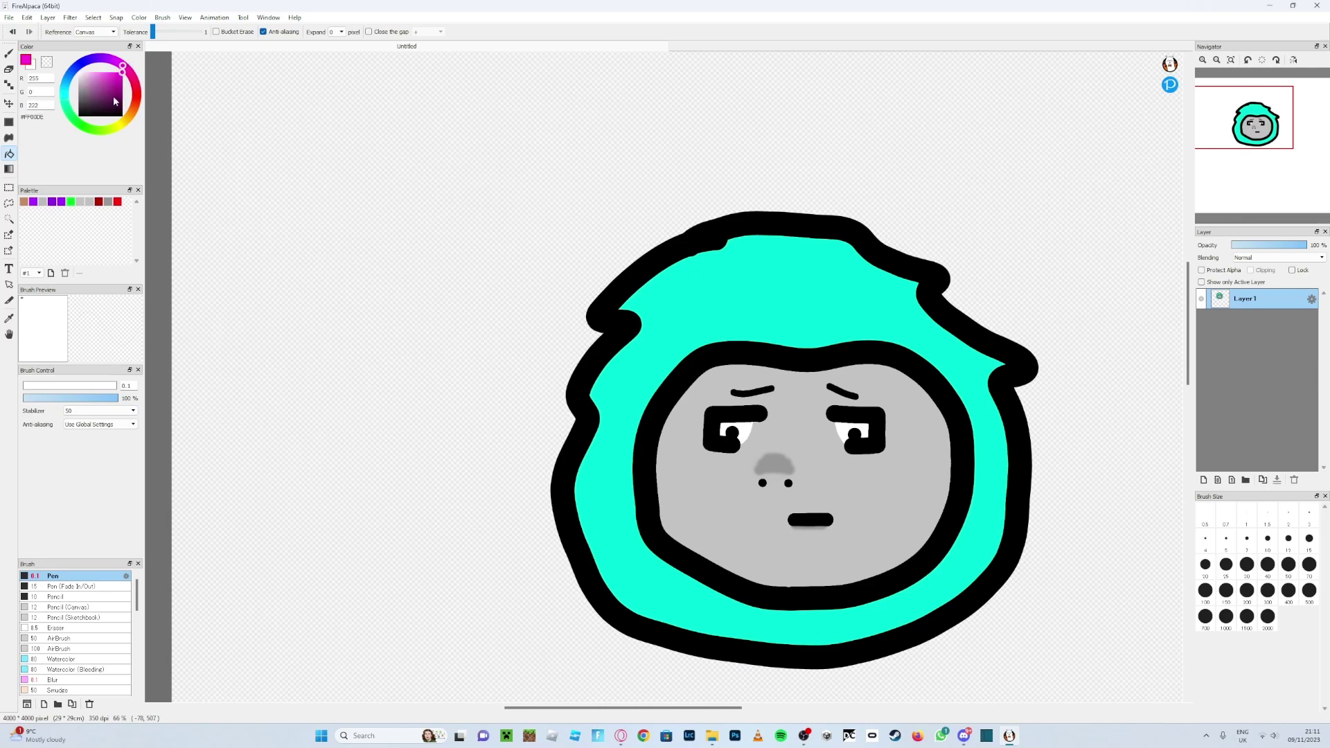
key(b)
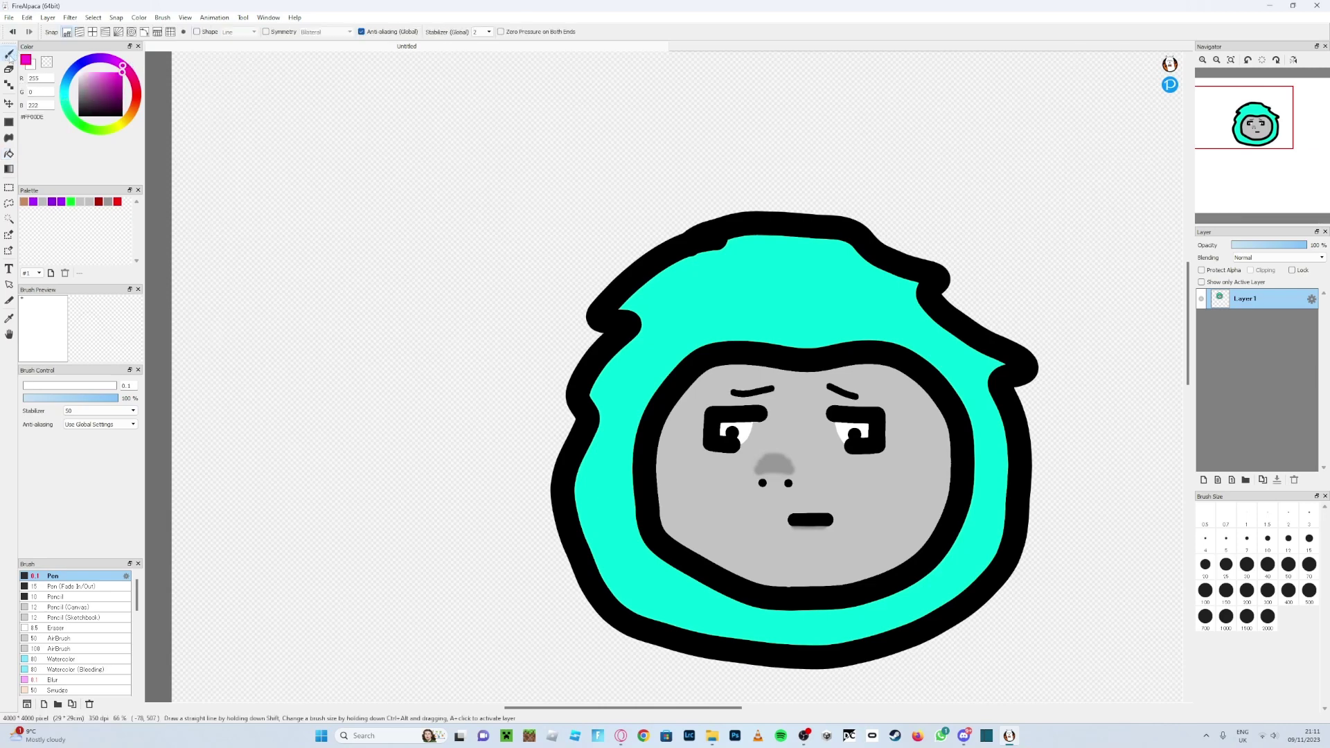
click(50, 386)
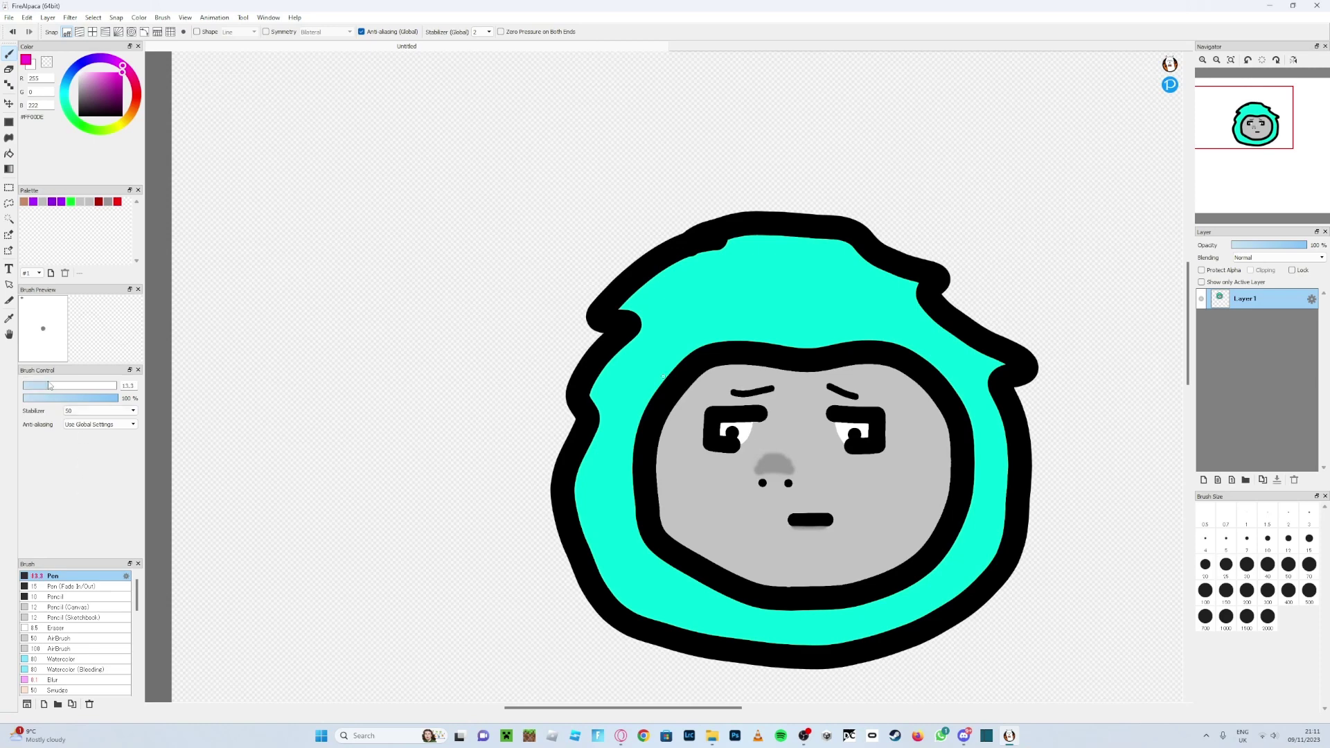
drag(55, 390, 72, 388)
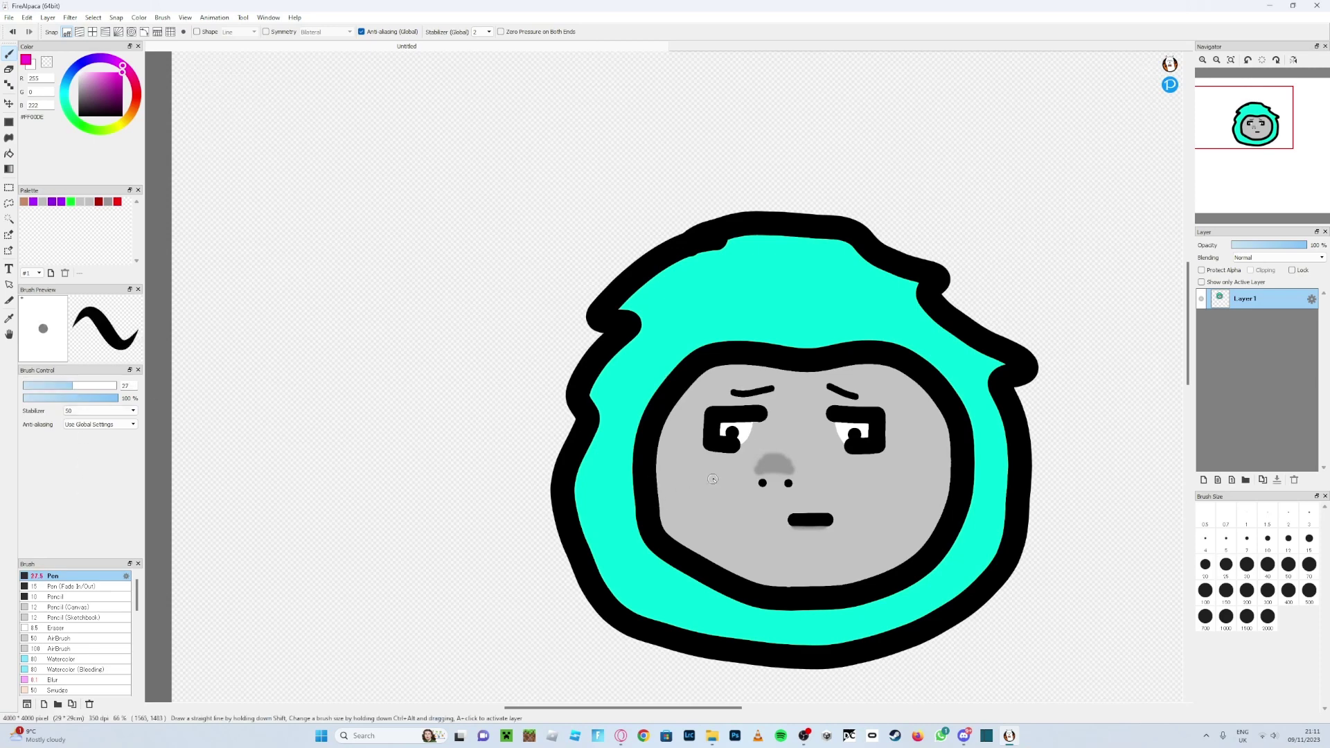
ctrl+alt+drag(713, 479, 736, 478)
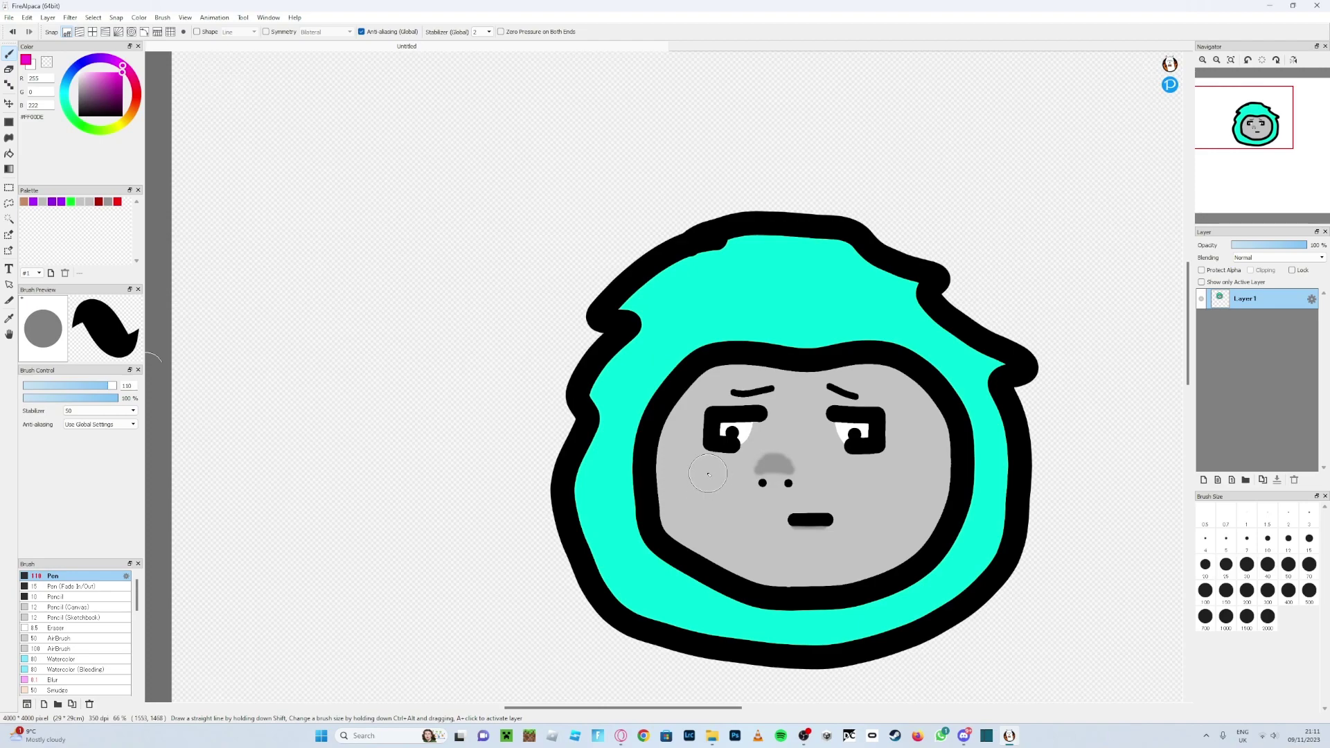
drag(101, 381, 96, 386)
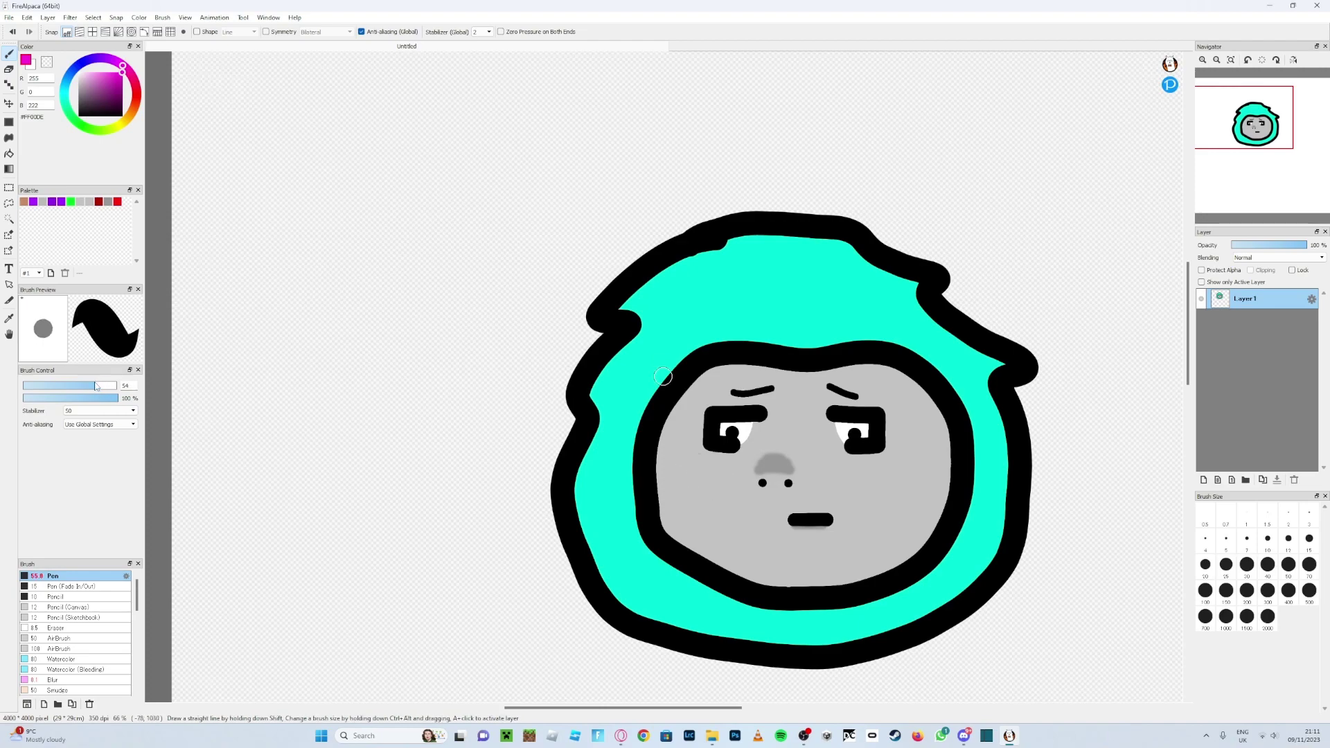
scroll(663, 377, up, 3)
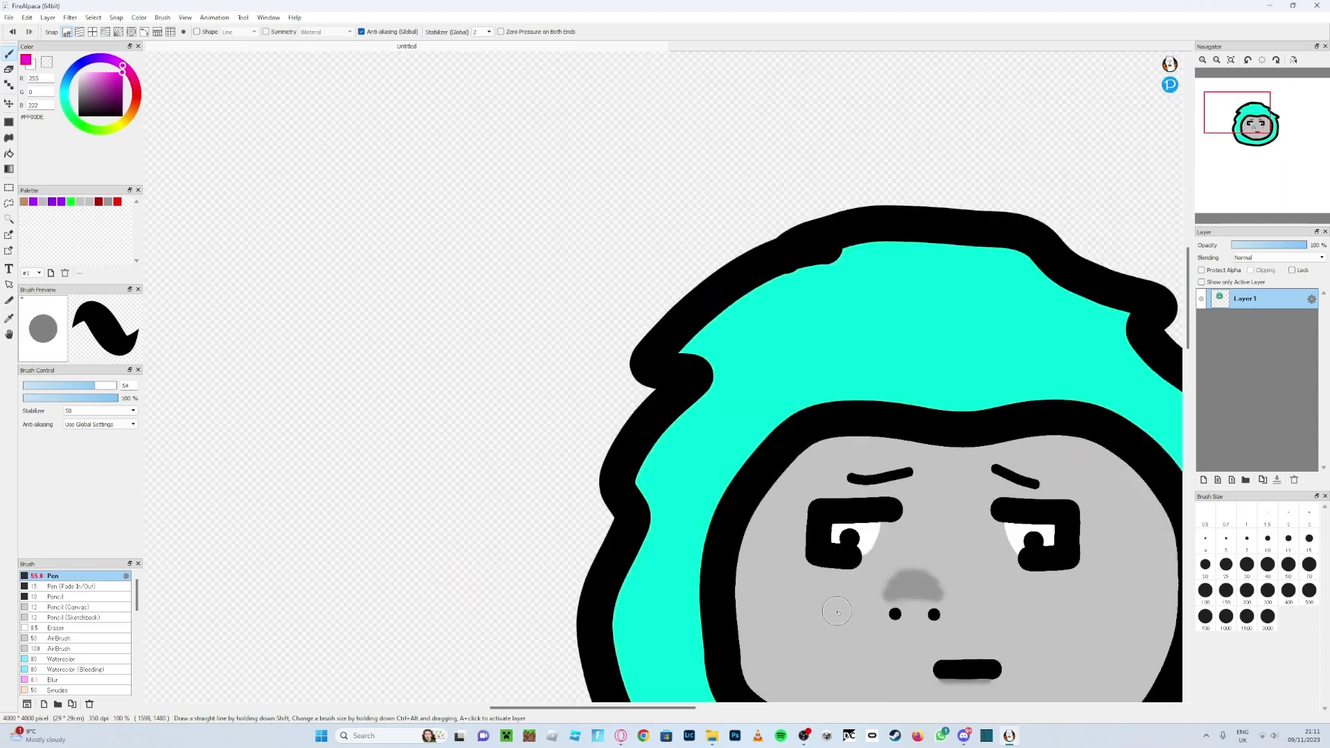
scroll(817, 611, up, 3)
scroll(891, 647, down, 5)
scroll(901, 675, up, 6)
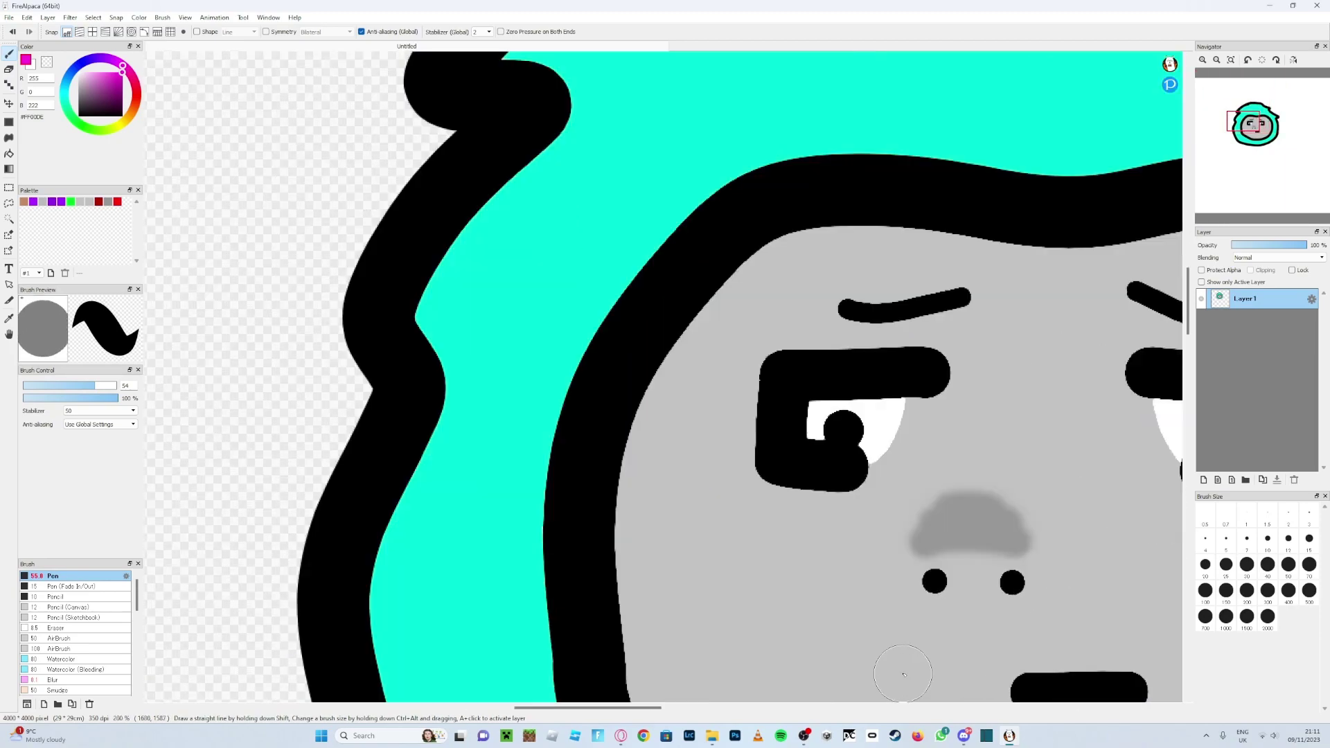
drag(651, 452, 831, 452)
Step: Paint a matching horizontal magenta blush stroke on the cheek below the right eye
scroll(931, 441, down, 5)
scroll(932, 441, up, 5)
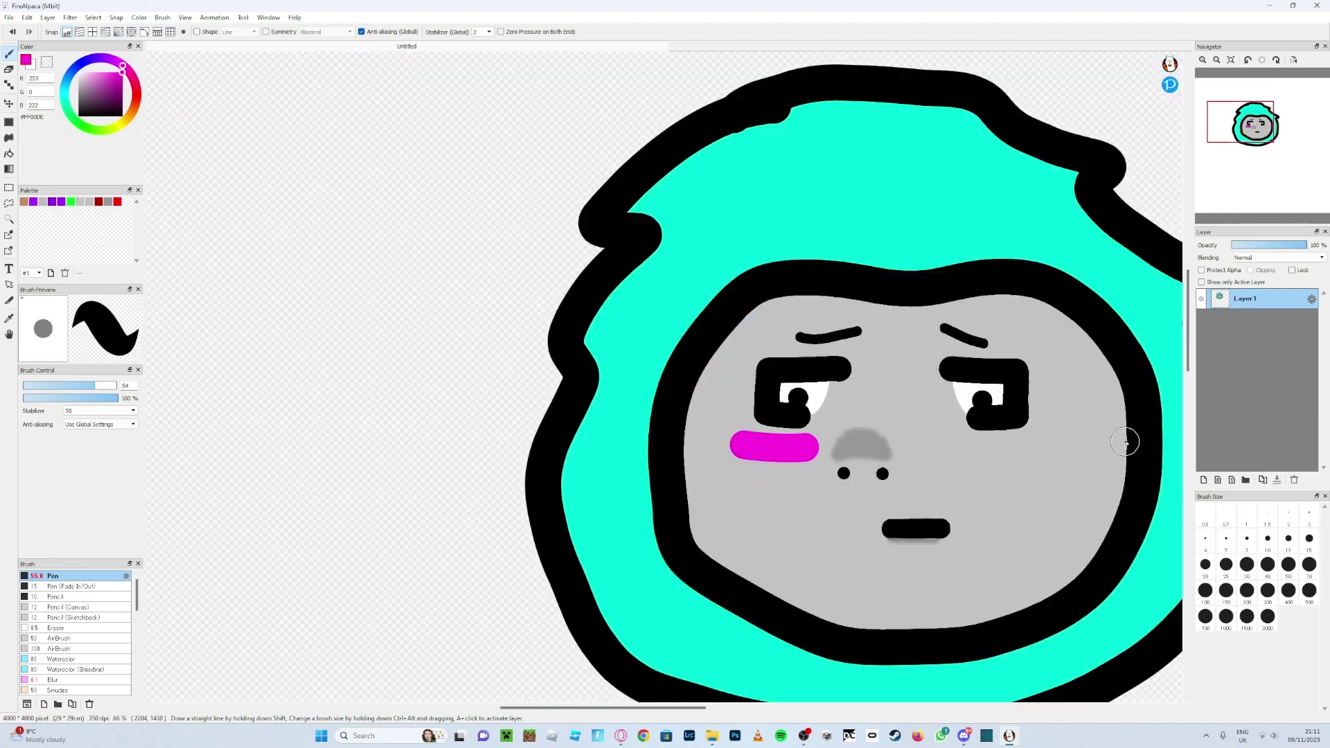
drag(722, 443, 904, 440)
scroll(674, 439, down, 5)
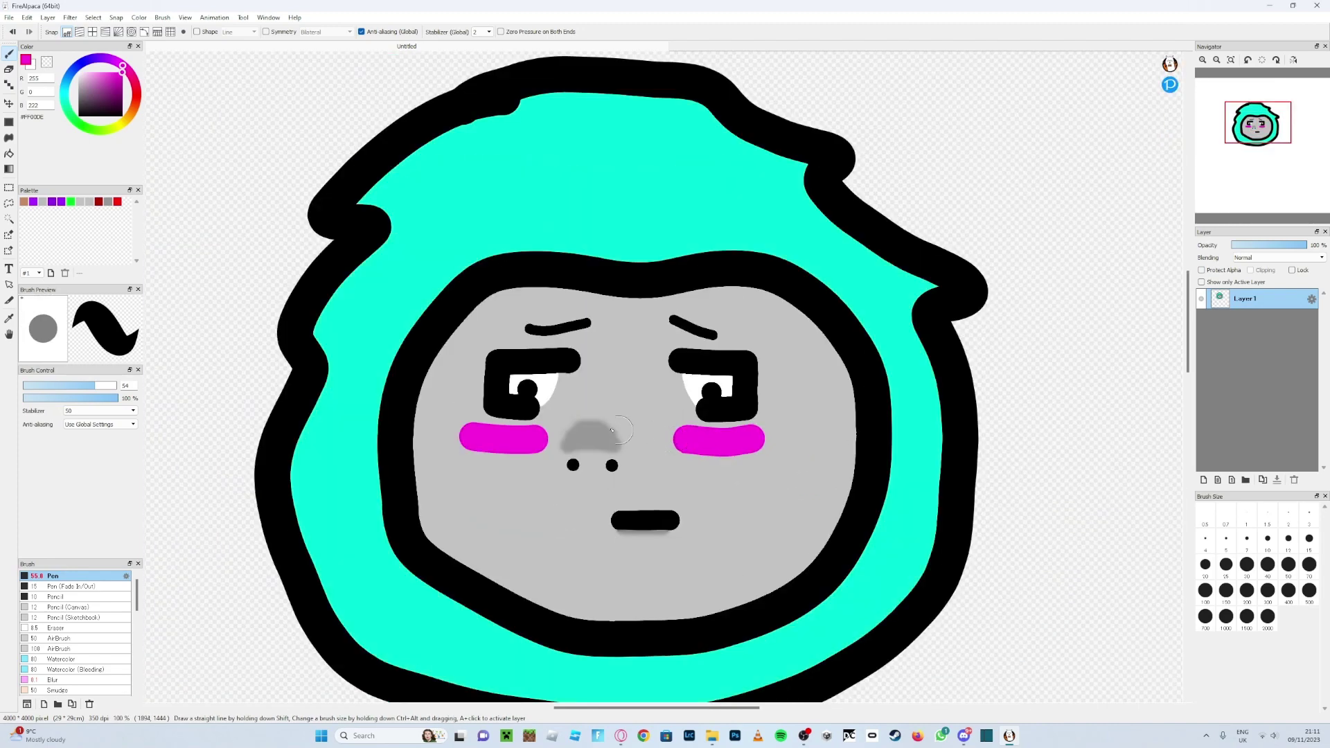
Step: Try to soften the edges of the magenta blush stroke below the left eye with an enlarged Blur brush
scroll(374, 402, up, 2)
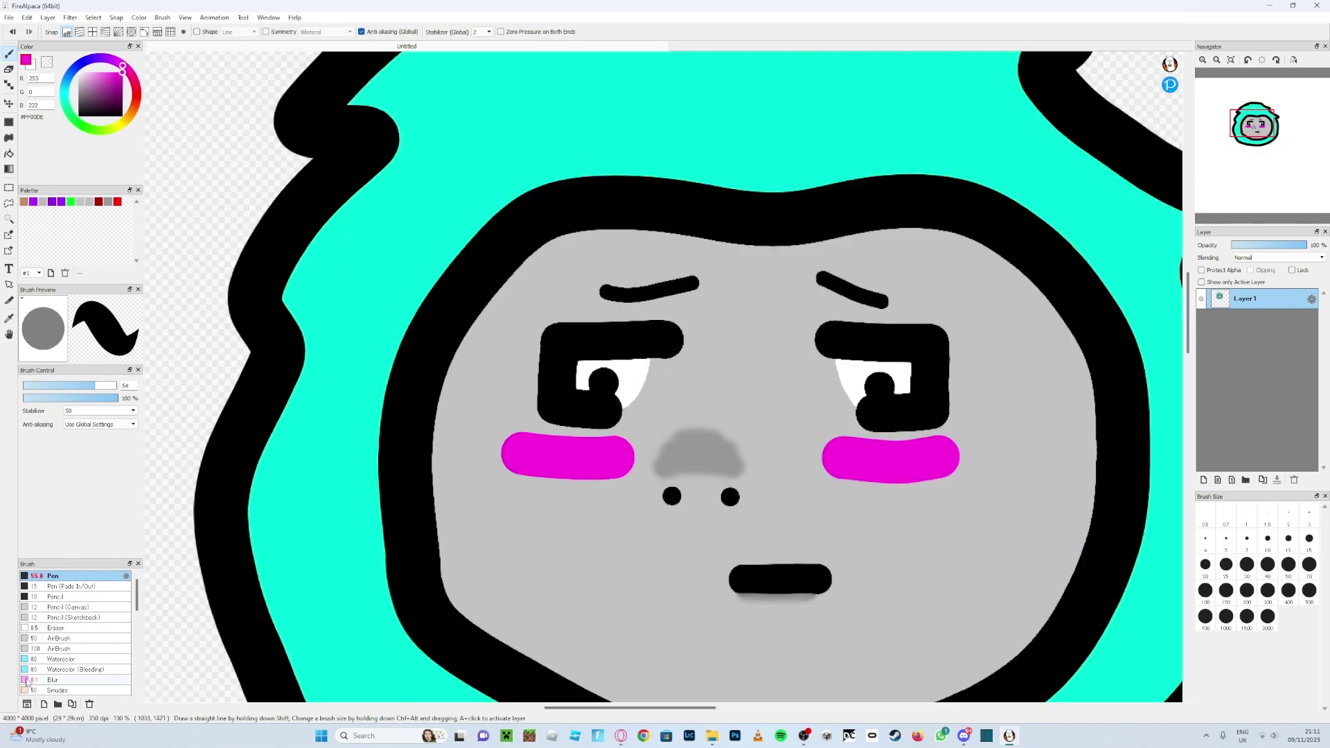
click(94, 680)
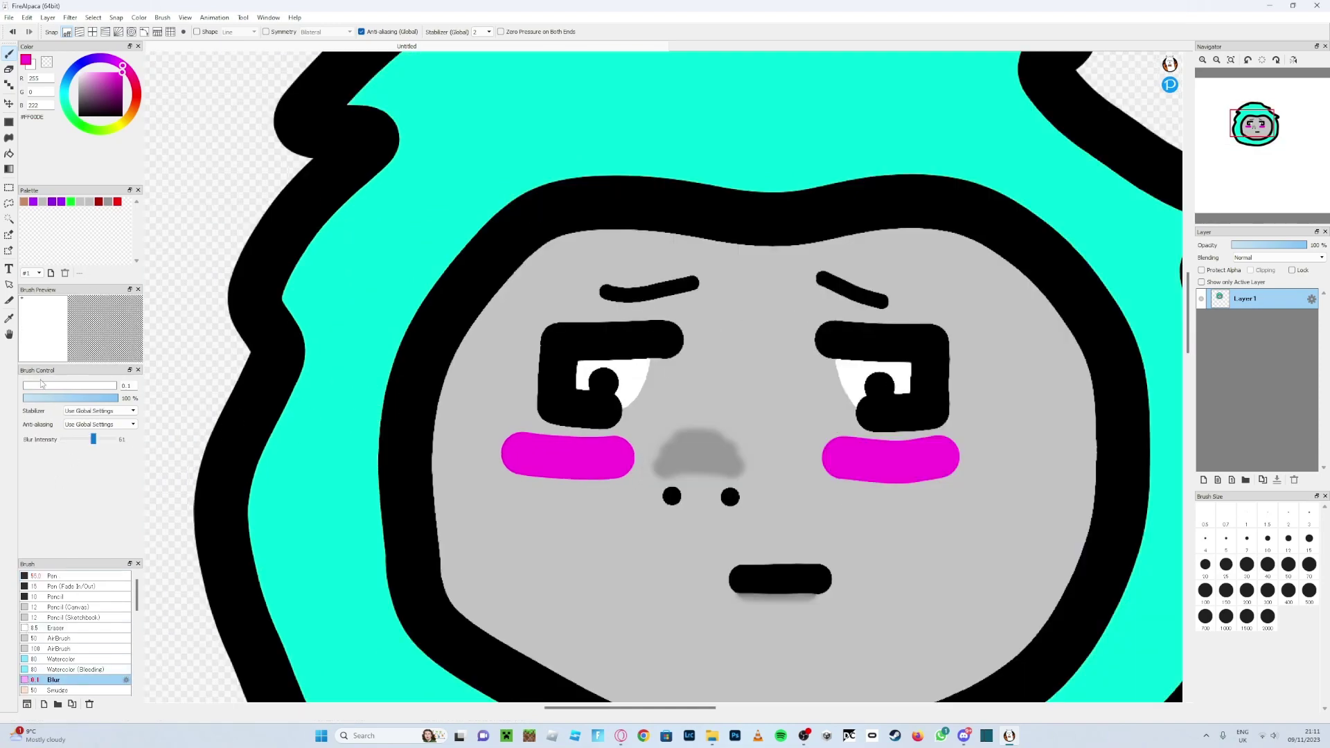
drag(43, 388, 84, 390)
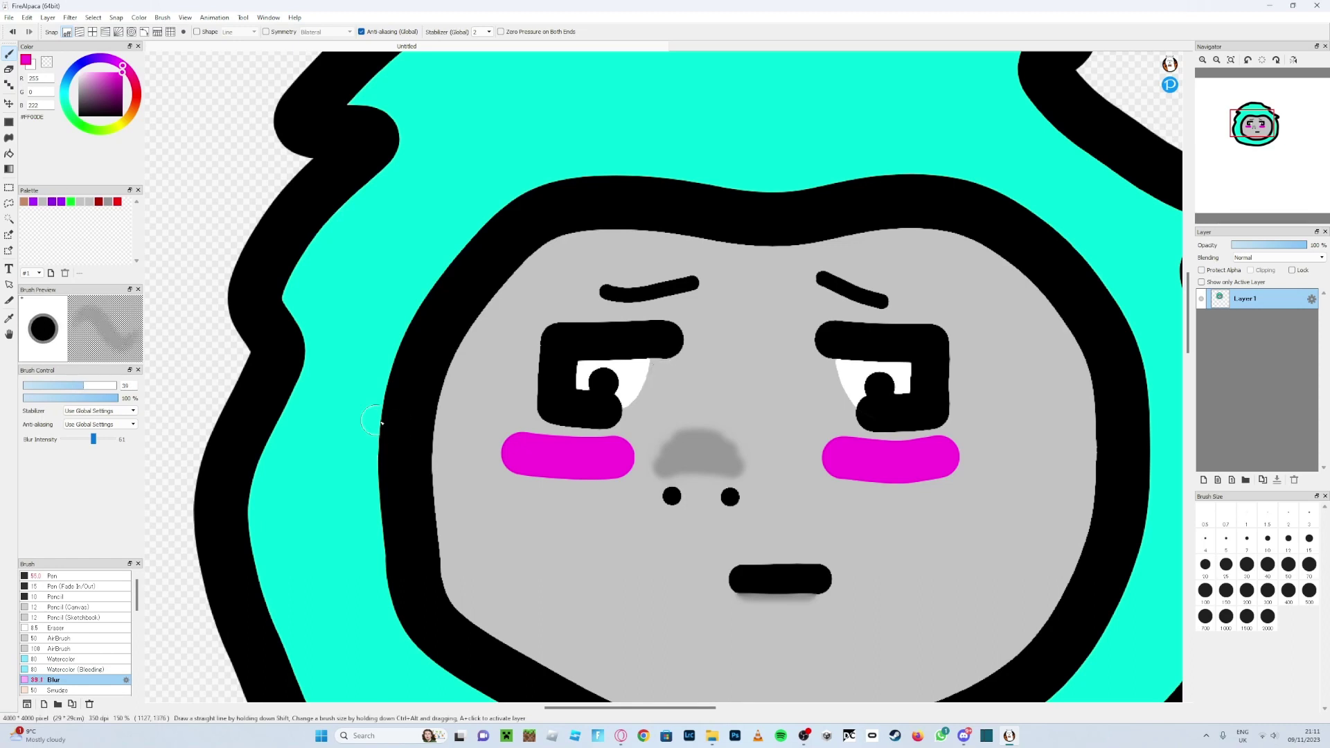
mouse_move(505, 449)
mouse_down()
mouse_move(518, 445)
mouse_move(501, 464)
mouse_move(575, 477)
mouse_move(620, 475)
mouse_move(624, 447)
mouse_move(518, 447)
mouse_move(530, 445)
mouse_move(513, 466)
mouse_move(542, 477)
mouse_move(519, 444)
mouse_move(602, 449)
mouse_move(617, 467)
mouse_move(535, 474)
mouse_up()
scroll(535, 474, up, 3)
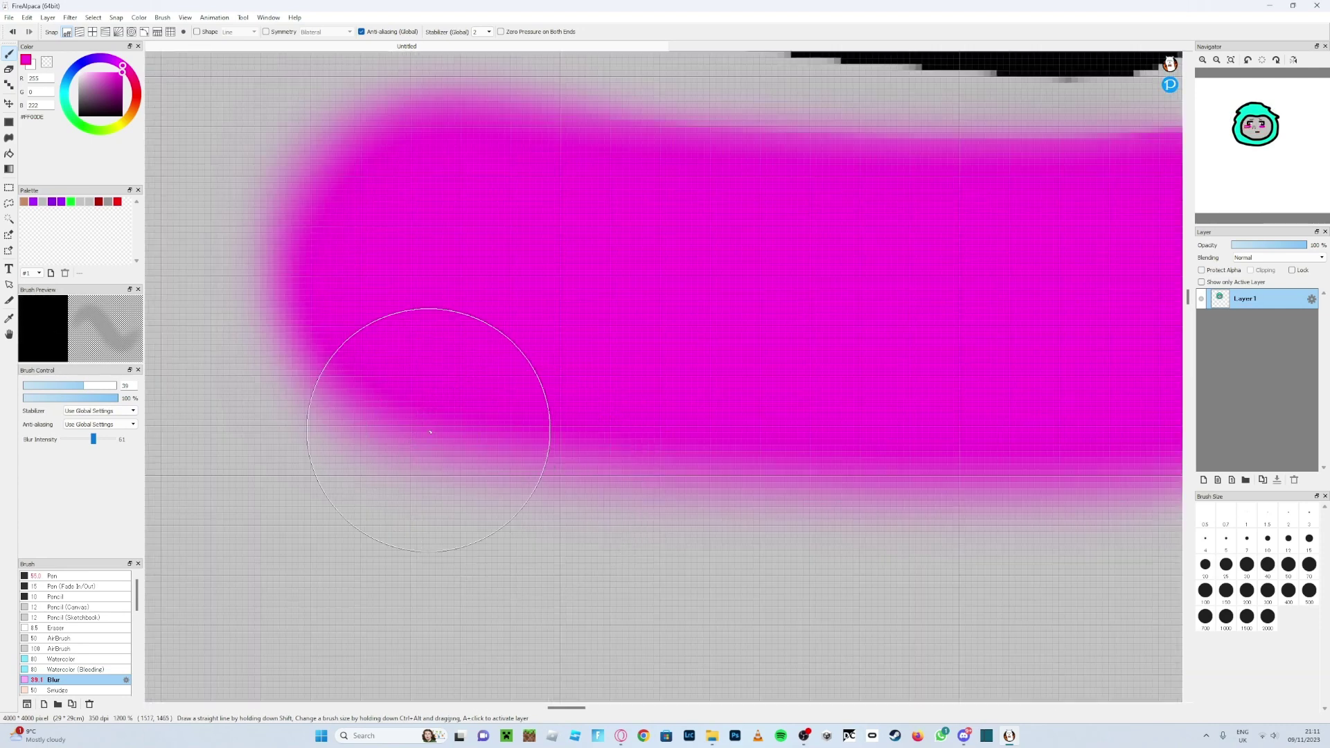
mouse_move(286, 372)
mouse_down()
mouse_move(345, 418)
mouse_move(487, 175)
mouse_up()
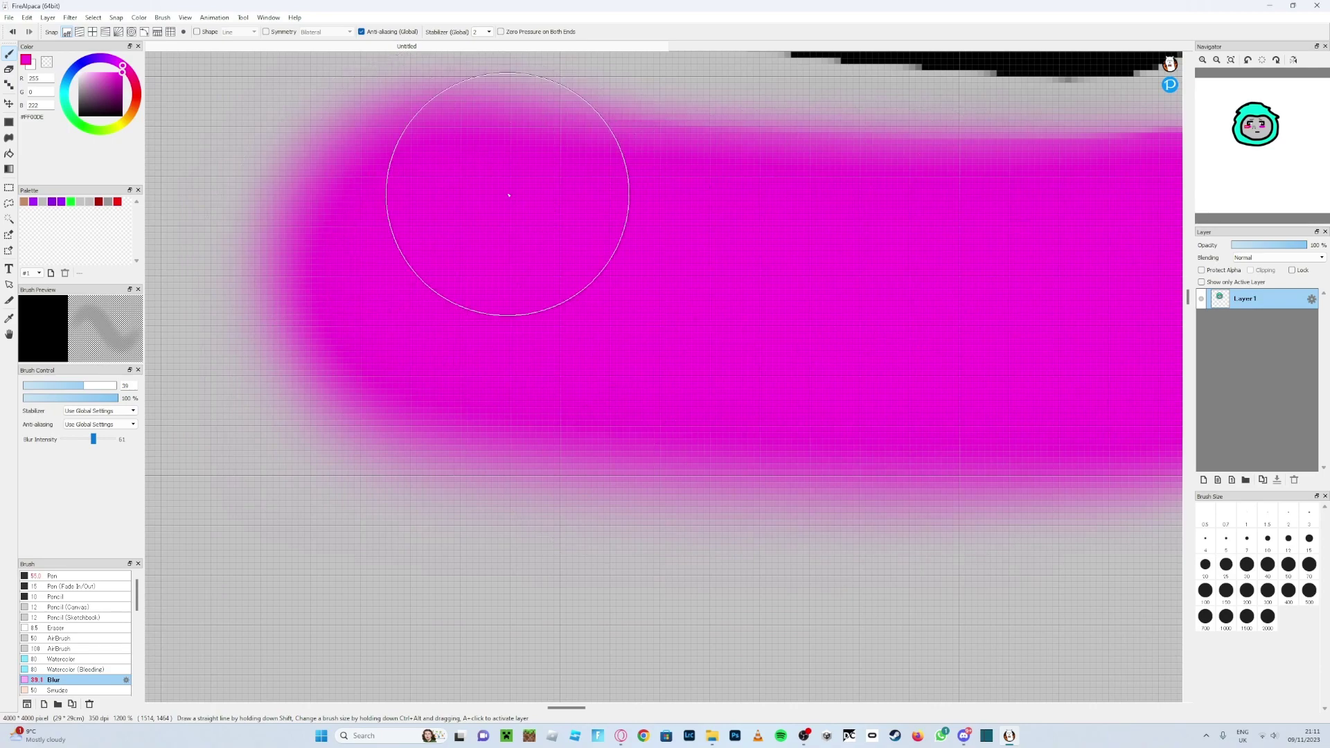
scroll(726, 501, down, 3)
scroll(549, 386, up, 3)
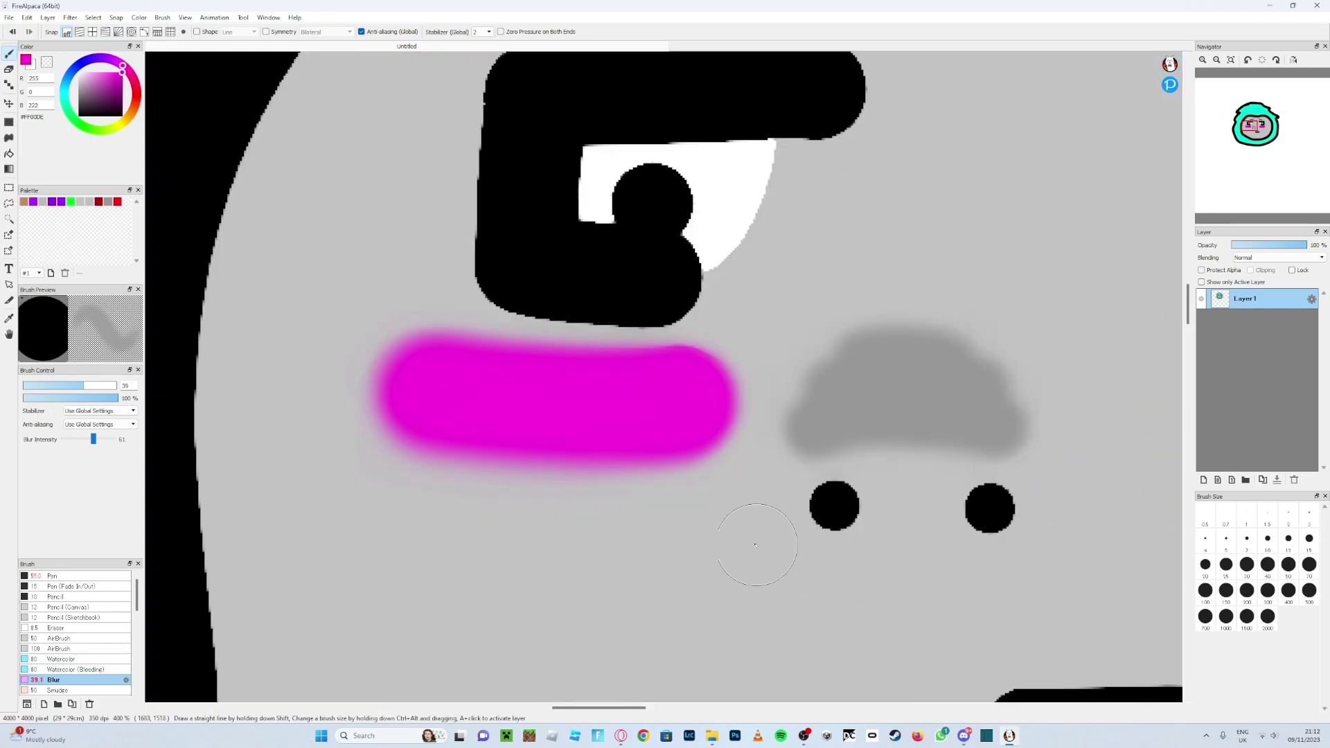
mouse_move(692, 362)
mouse_down()
mouse_move(683, 252)
mouse_move(582, 214)
mouse_move(635, 226)
mouse_move(601, 212)
mouse_move(654, 282)
mouse_up()
scroll(781, 202, down, 3)
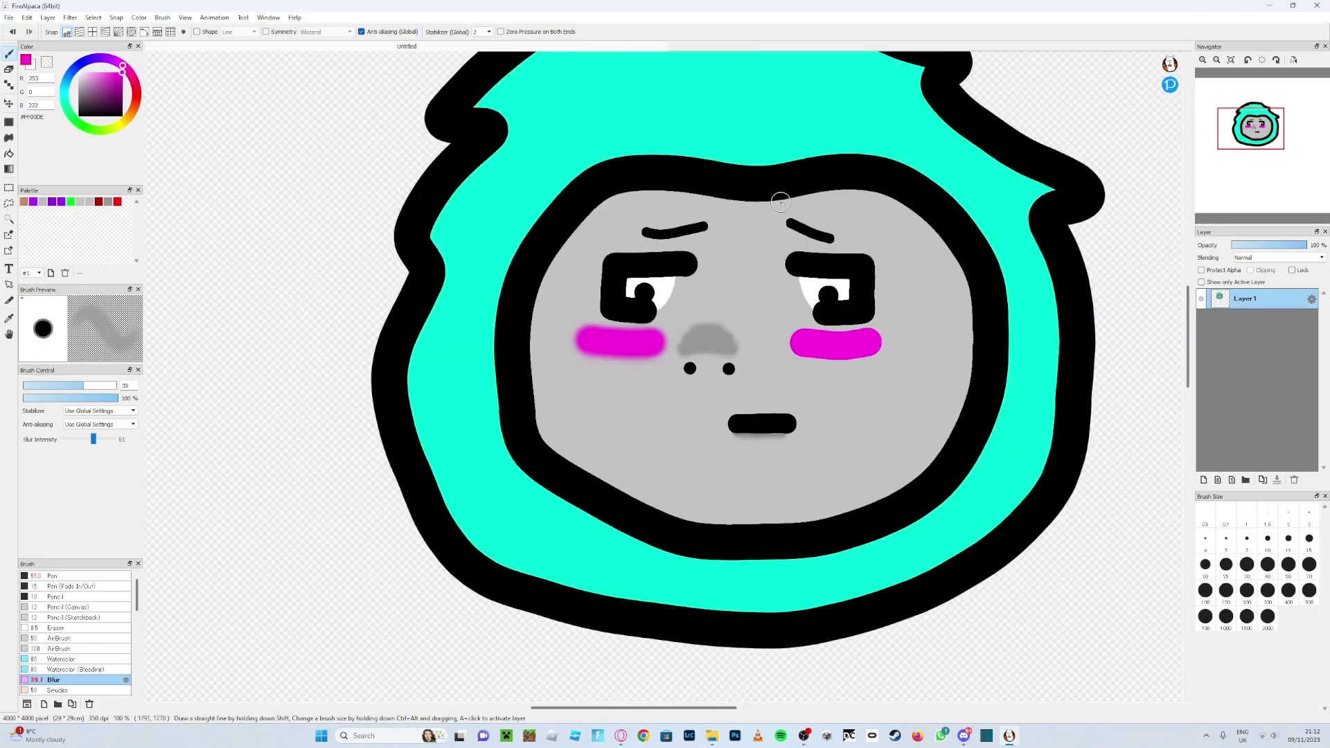
scroll(663, 306, up, 3)
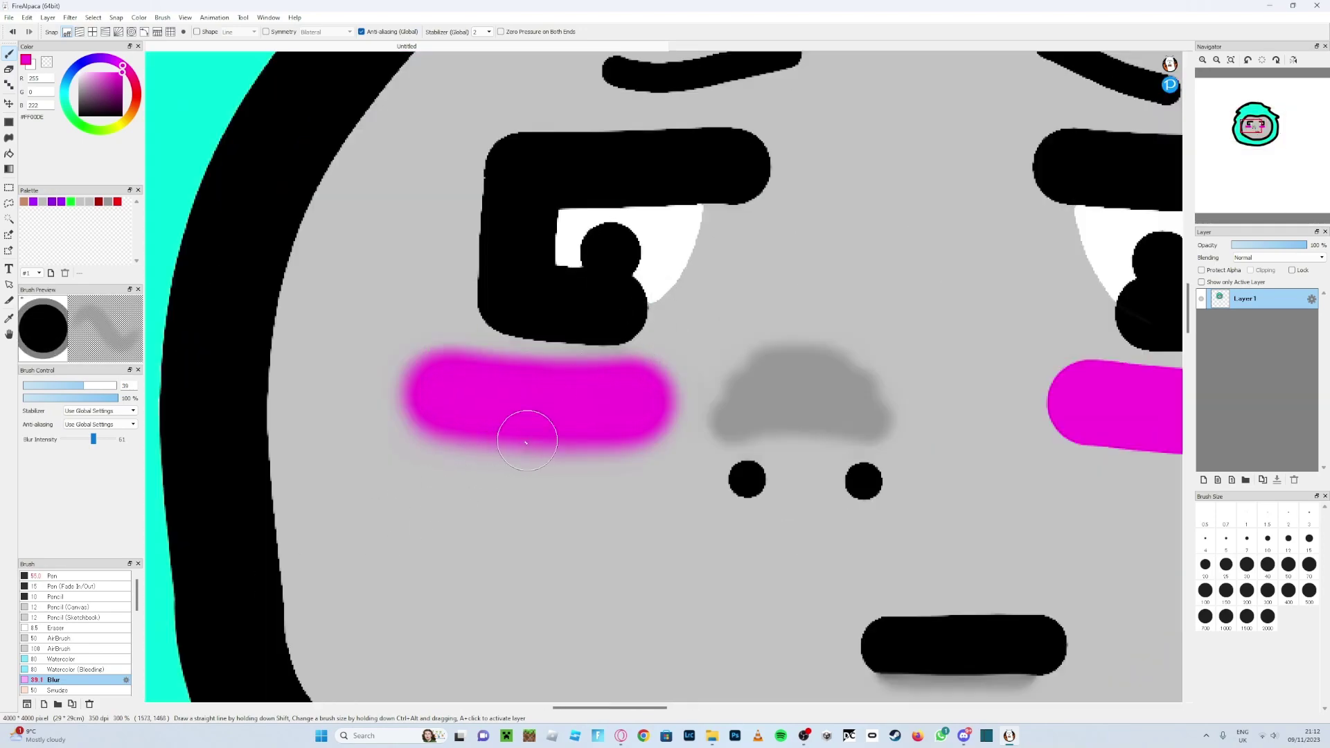
scroll(721, 433, down, 4)
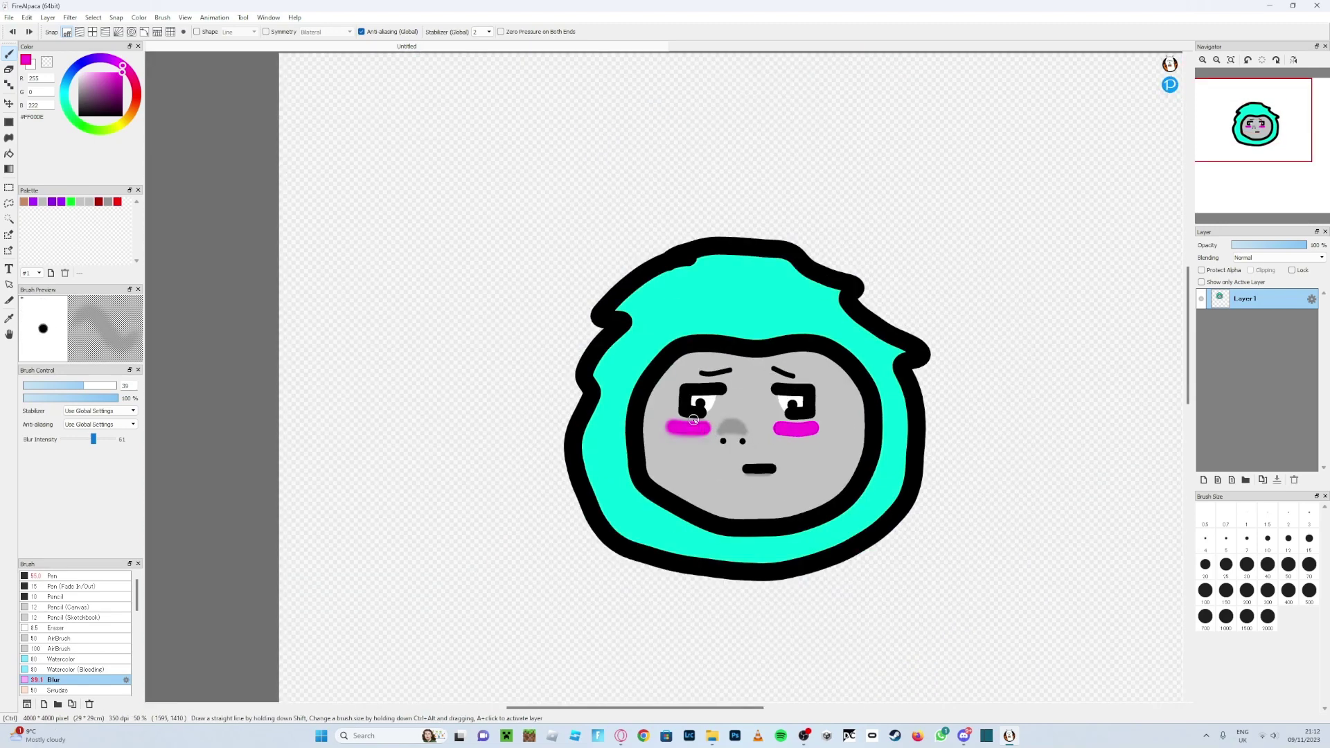
Step: Undo the blurring and both magenta blush strokes on the cheeks
key(ctrl+z)
key(ctrl+z)
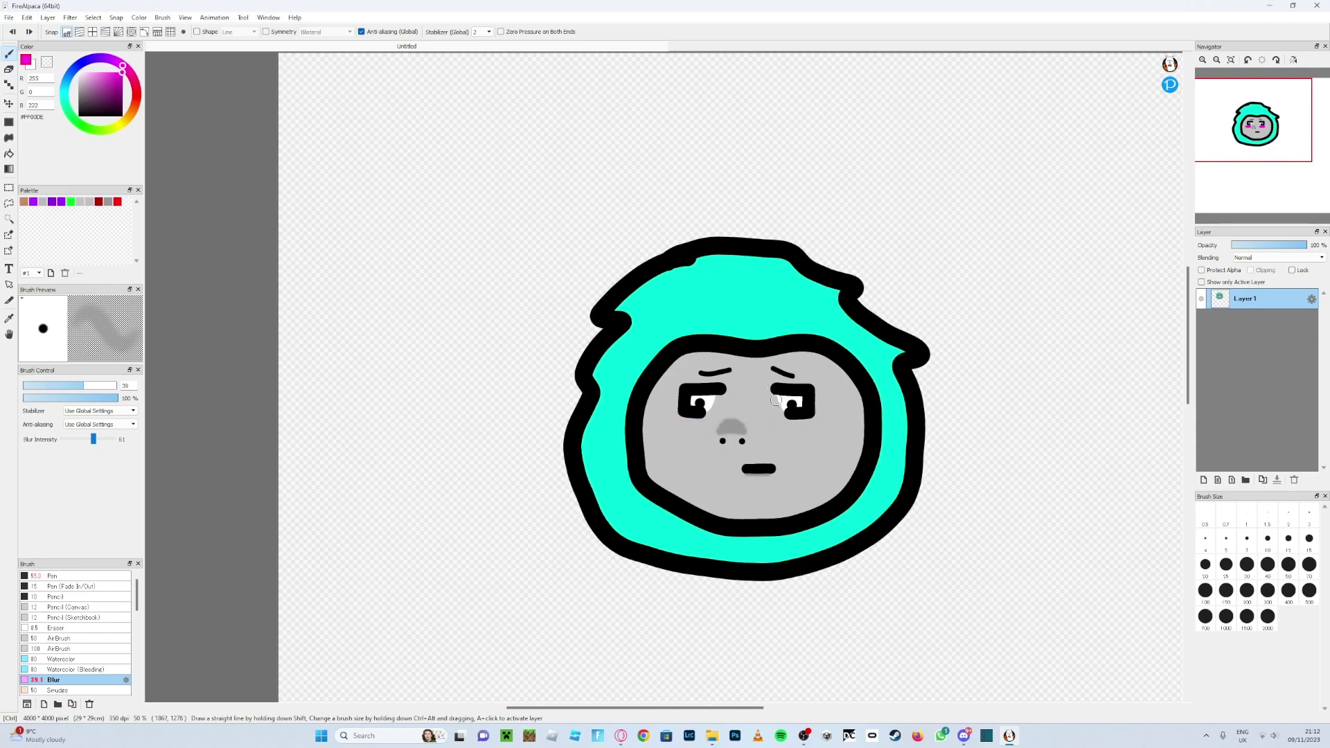
scroll(776, 401, down, 1)
scroll(767, 496, up, 2)
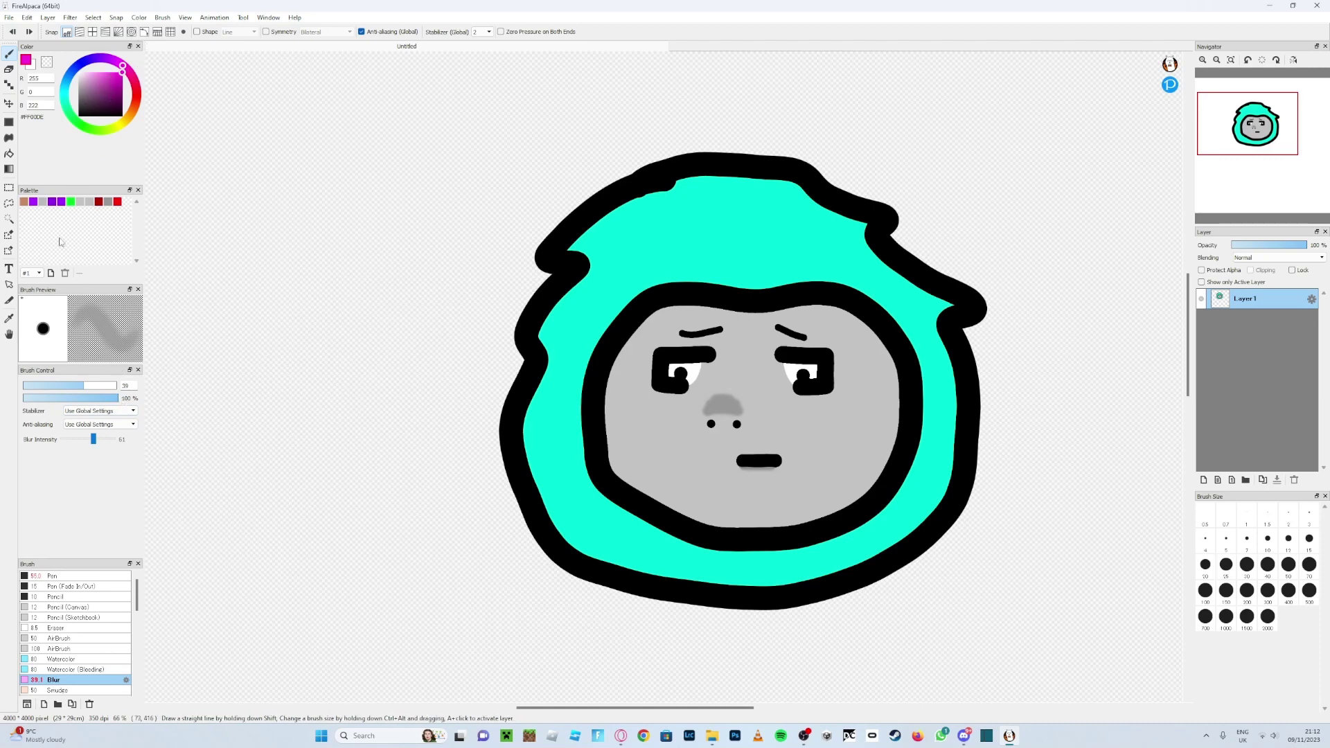
Step: Sample the turquoise #00FFDC from the fur with the eyedropper and add it to the palette
click(9, 318)
click(688, 253)
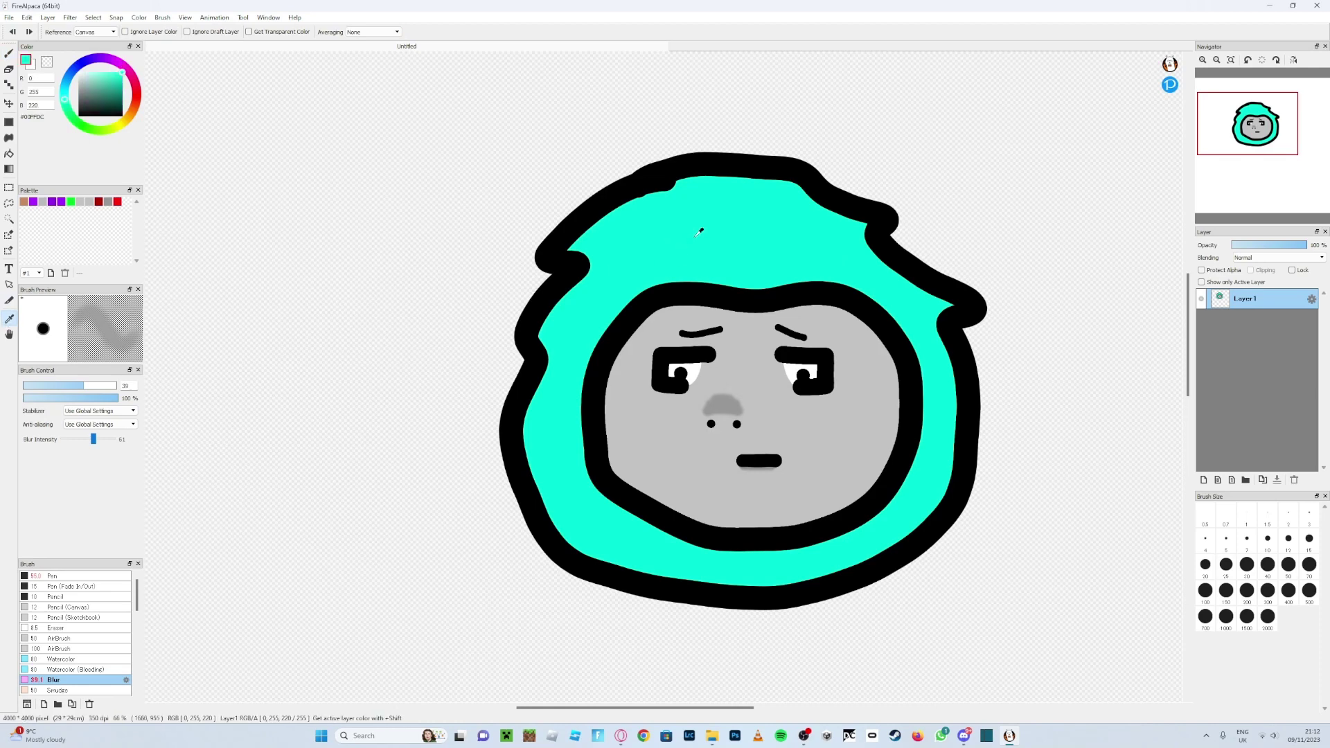
click(9, 55)
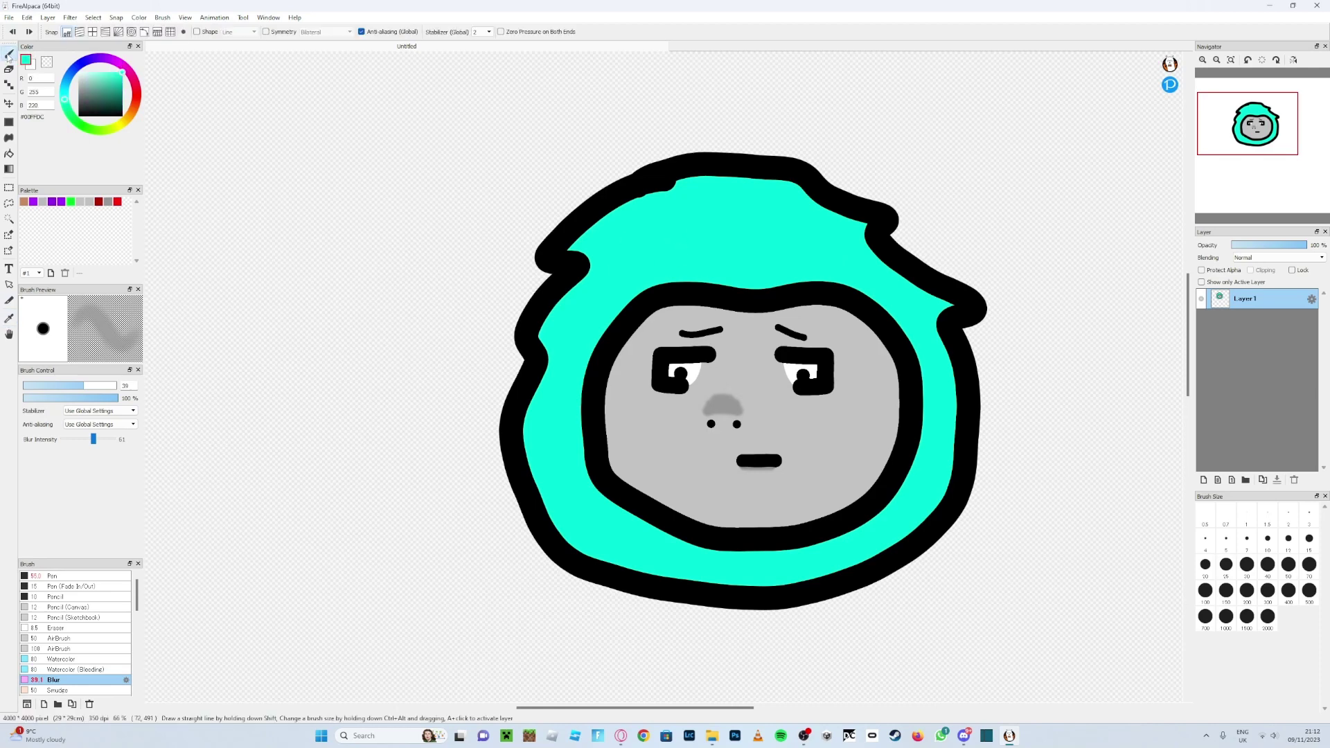
click(9, 154)
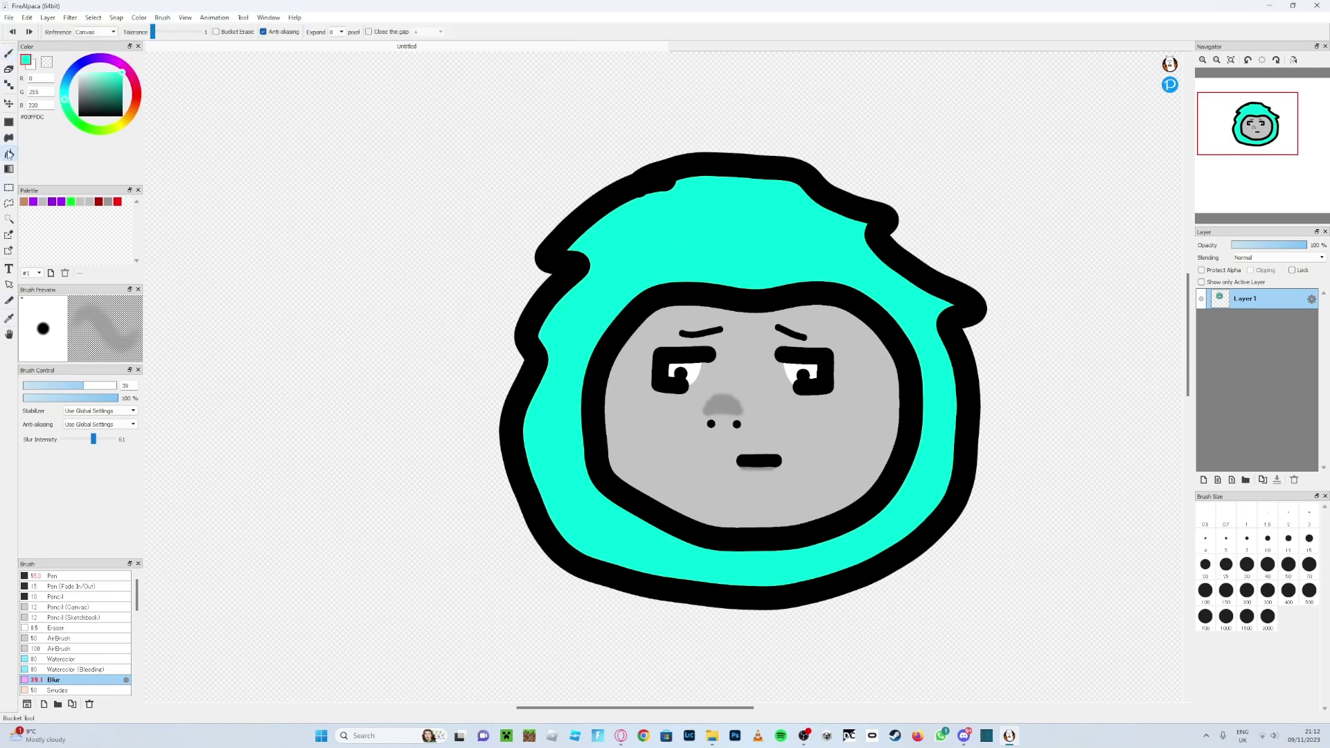
click(50, 273)
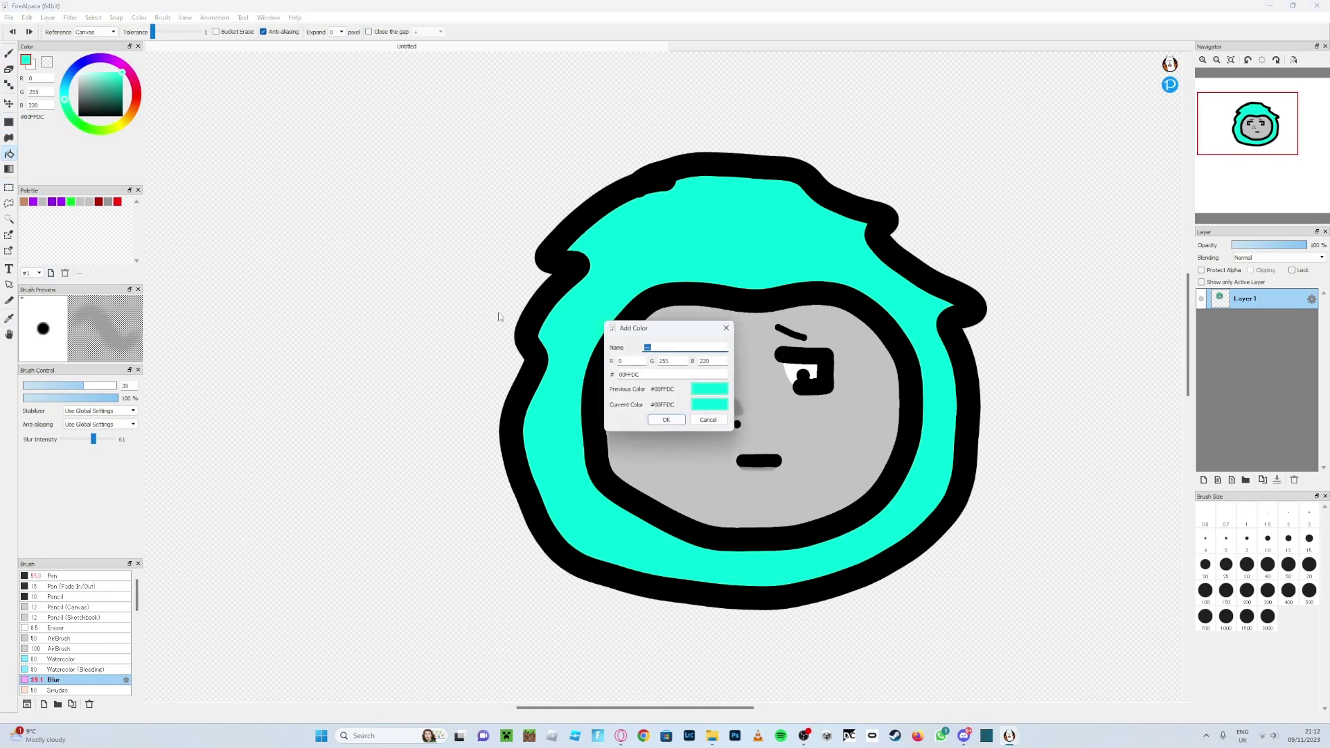
click(672, 418)
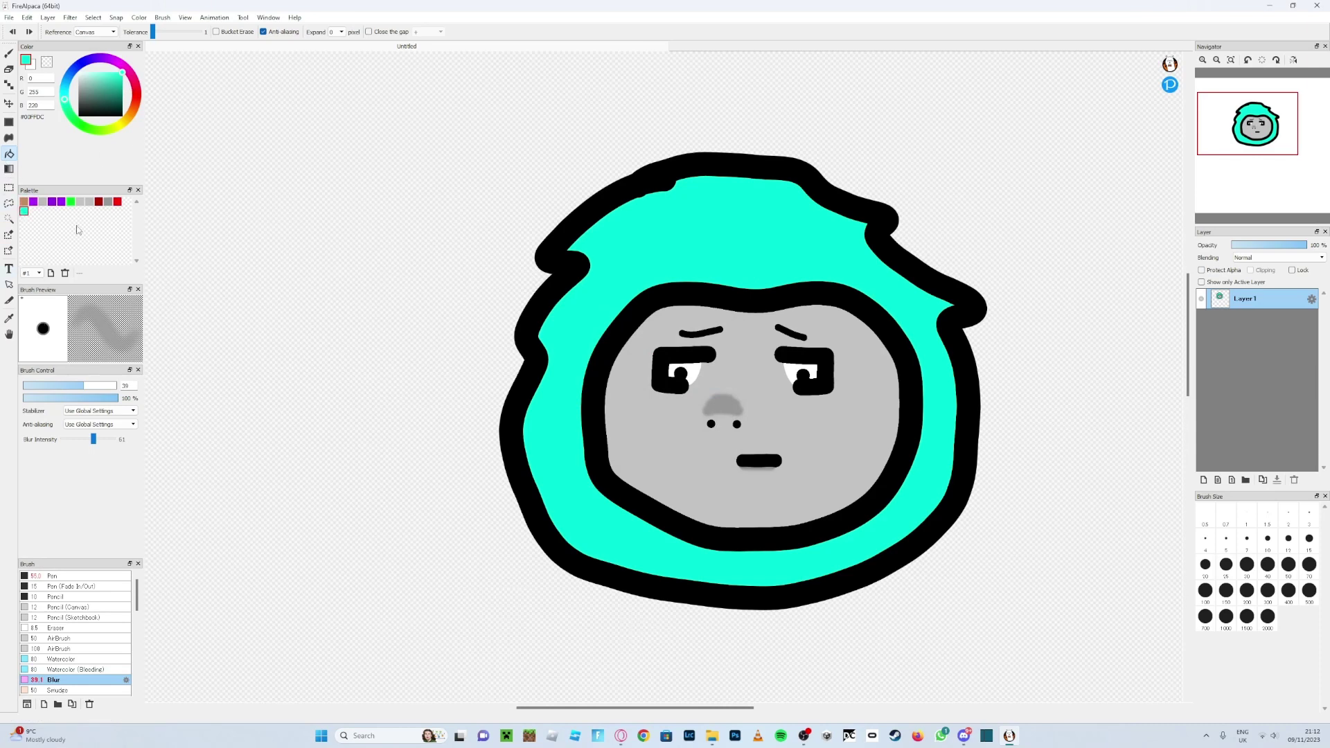
Step: Try a darker turquoise #00CCB0 shading stroke with the Pen along the fur's upper-left inner edge, and undo it
click(123, 81)
click(9, 54)
drag(638, 205, 607, 219)
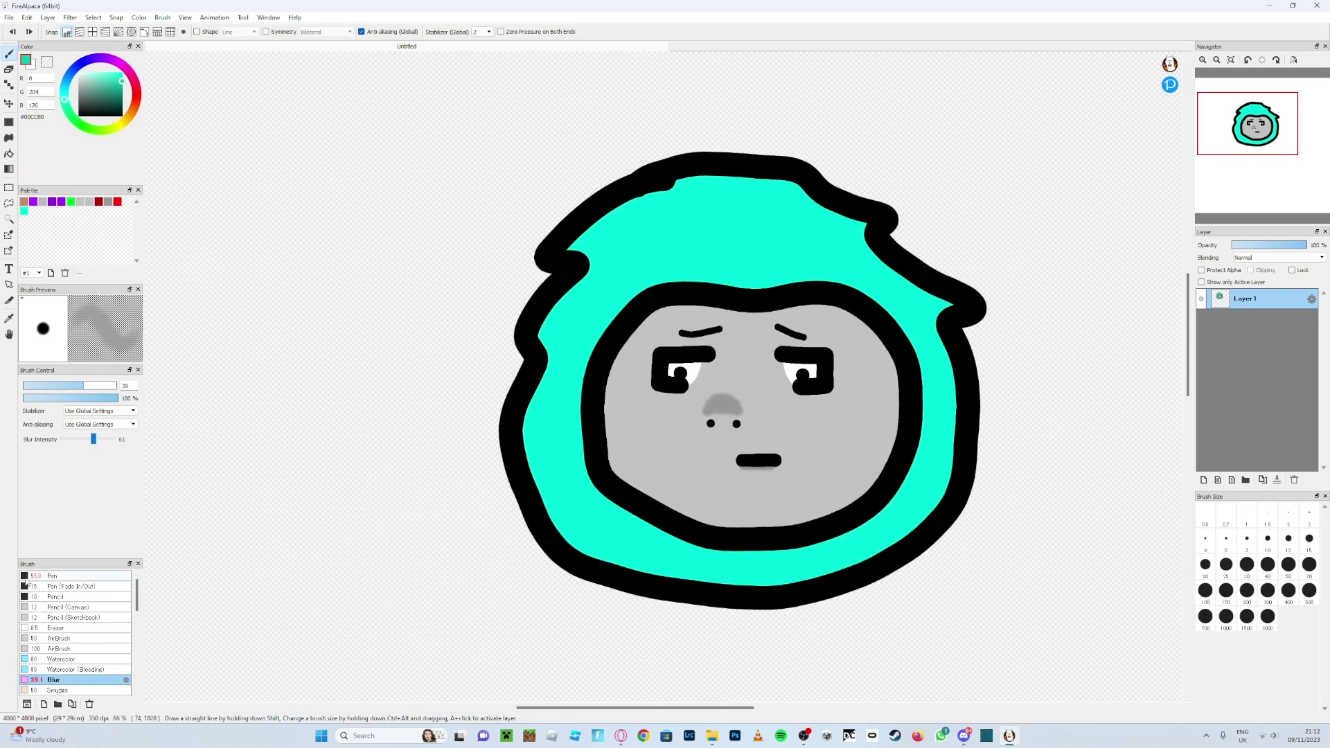
click(25, 576)
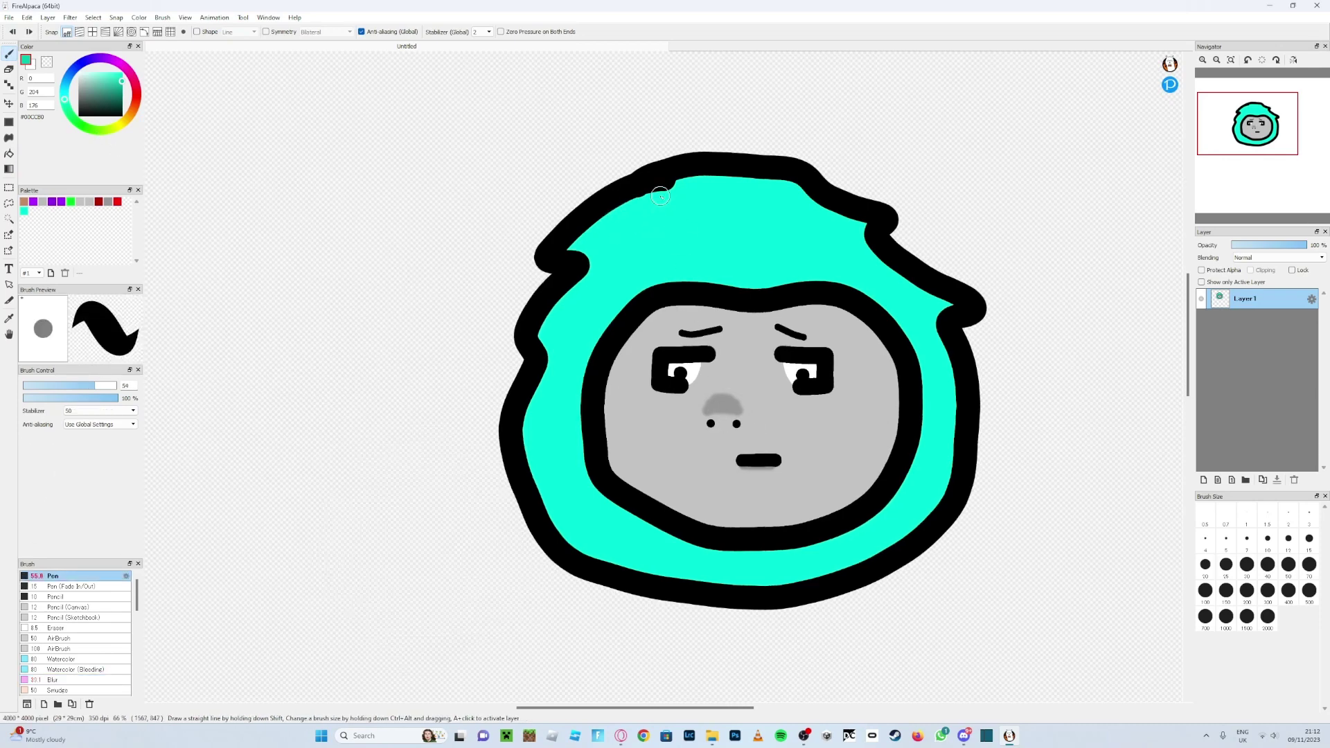
drag(669, 189, 598, 234)
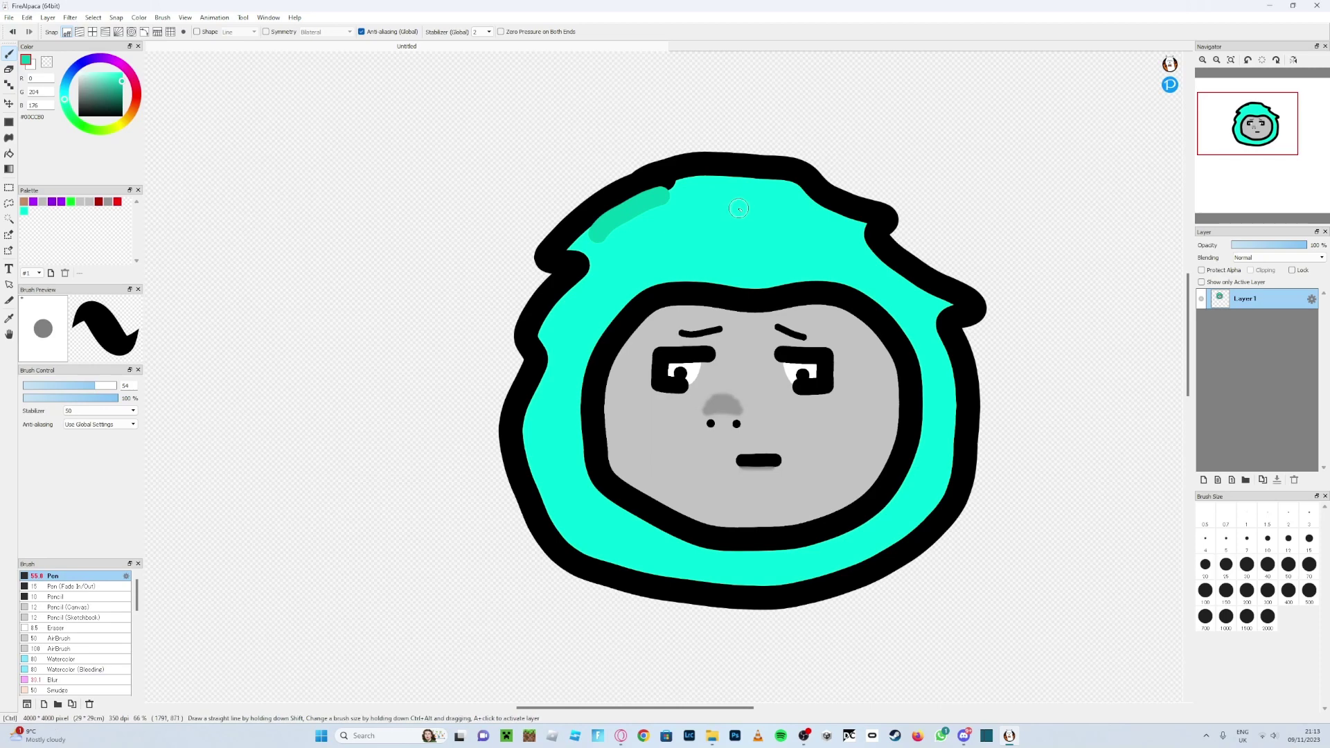
key(ctrl+z)
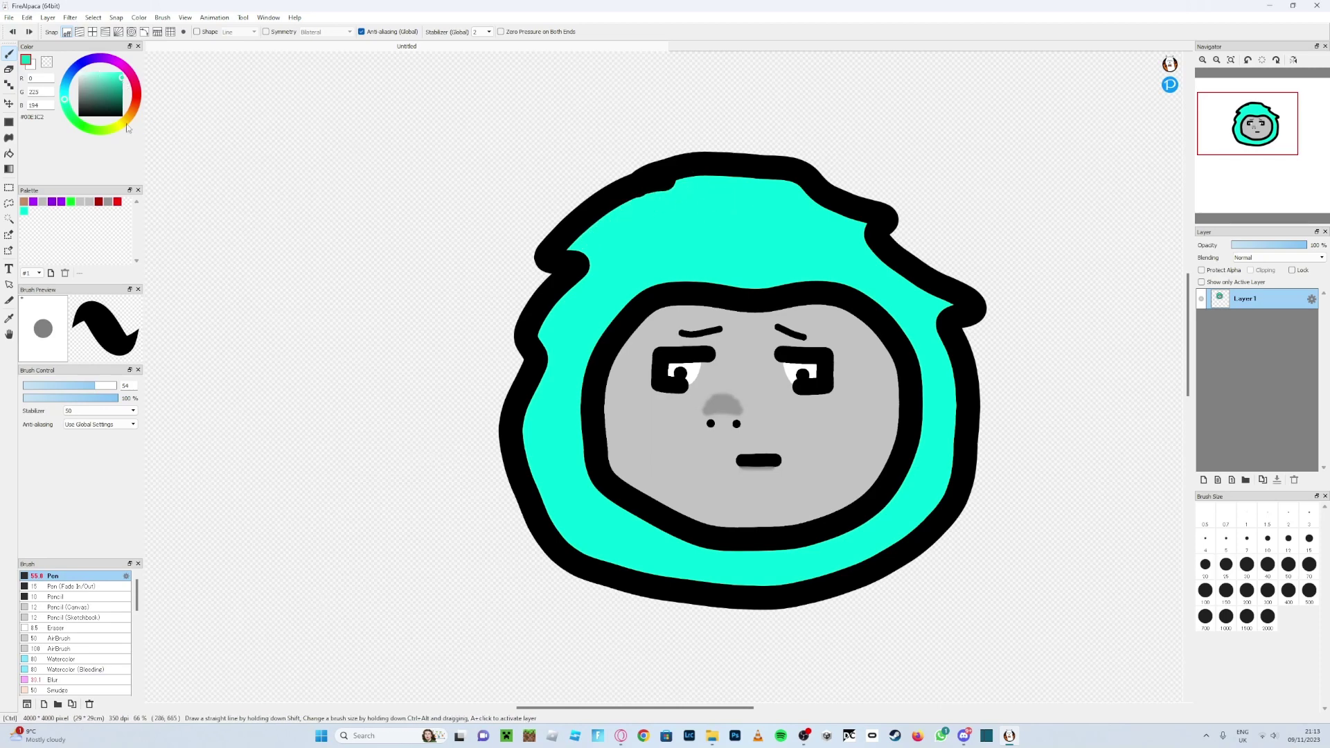
Step: Try a lighter shading stroke in #00E1C2 on the upper-left fur, and undo it
click(122, 84)
drag(651, 198, 568, 244)
key(ctrl+z)
Step: Set the Pen colour to darker turquoise #00CFB2, test it with a short stroke on the upper-left fur, and undo the stroke
click(122, 80)
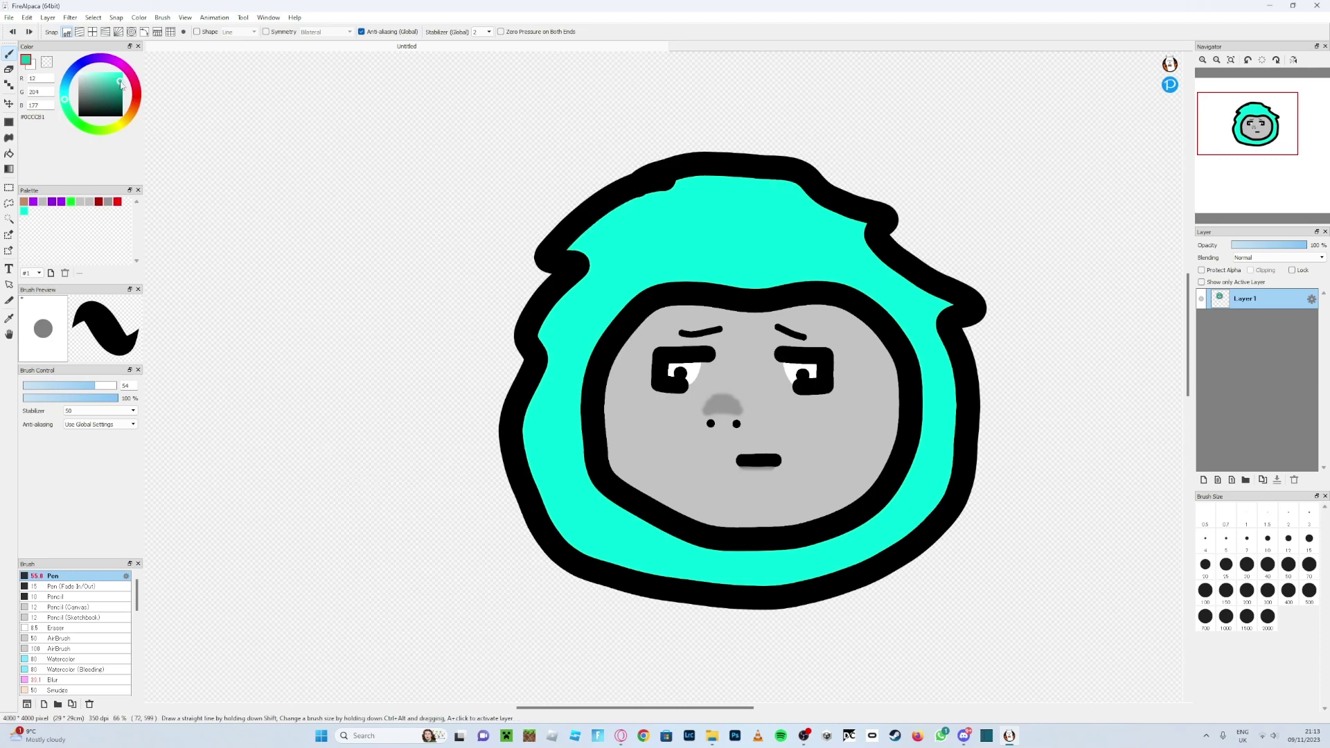
drag(646, 206, 605, 225)
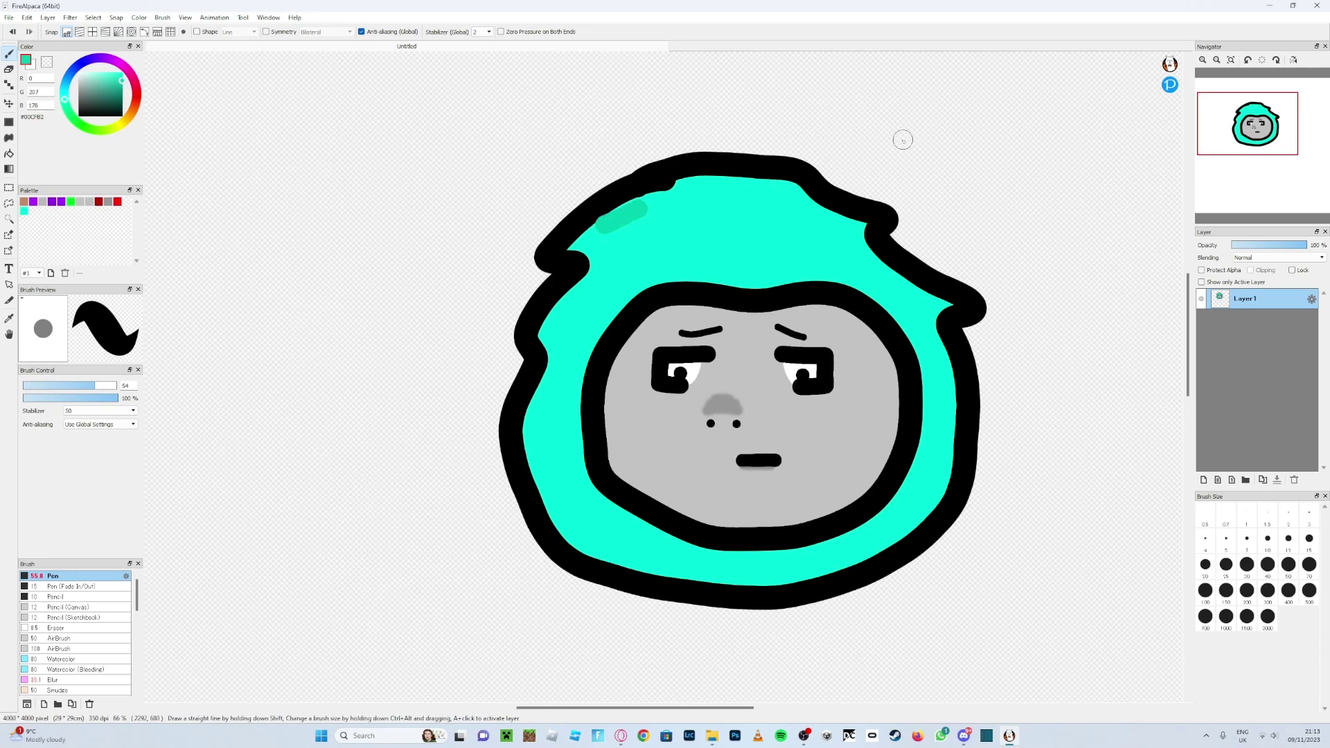
key(ctrl+z)
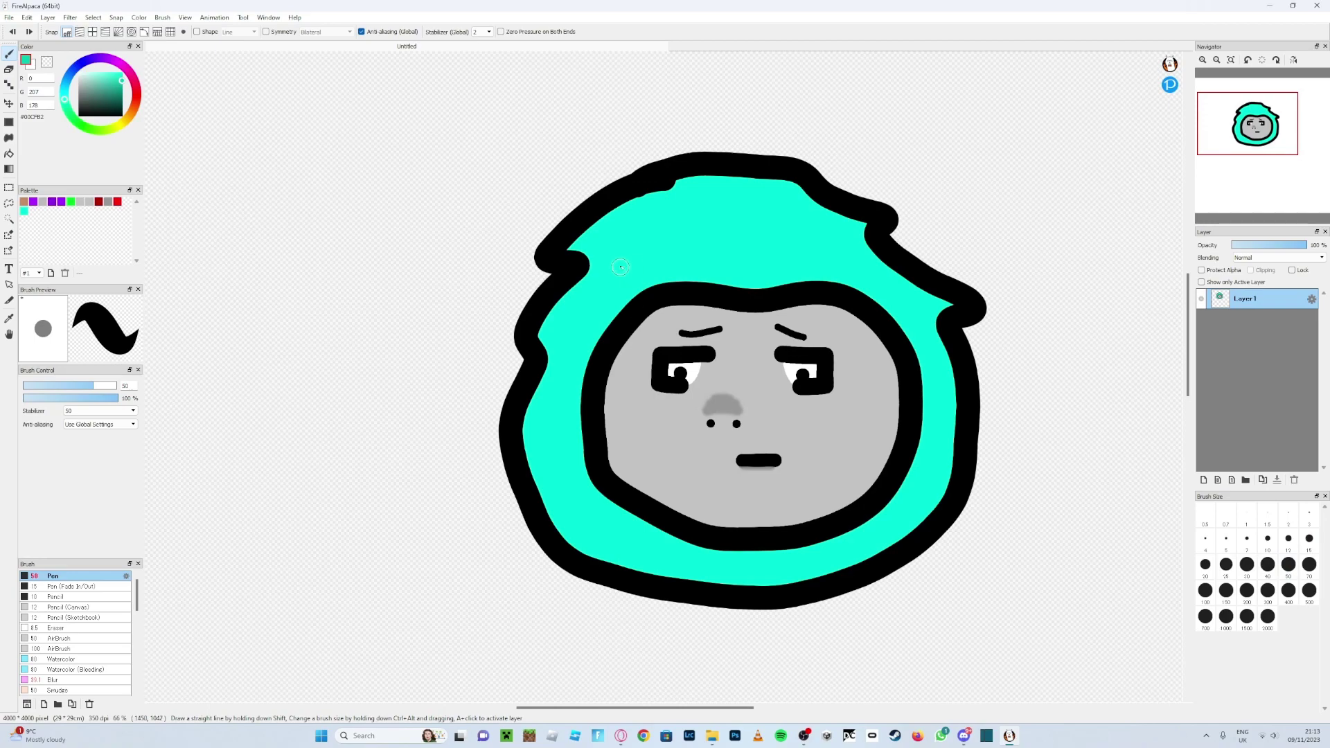
Step: Try one continuous #00CFB2 shading stroke at size 50 inside the head outline, from the left notch over the top, and undo it
scroll(582, 221, up, 1)
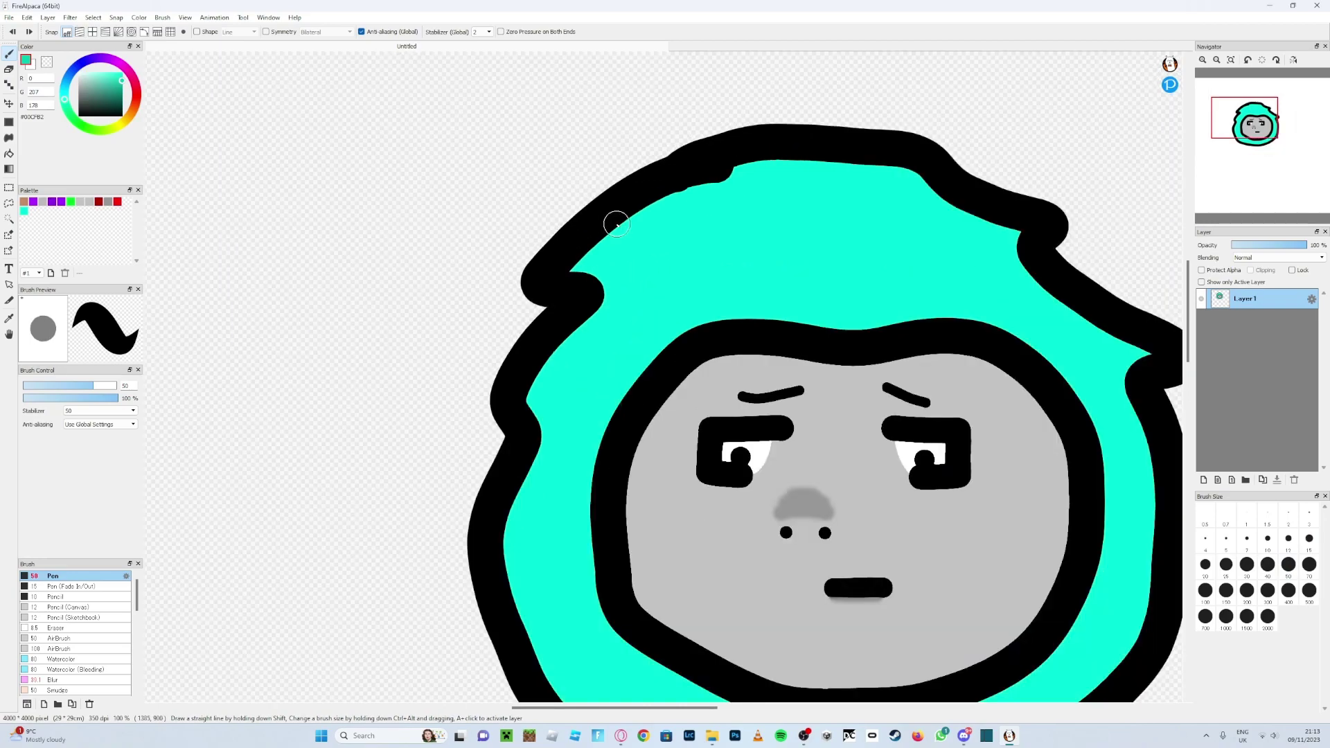
scroll(617, 224, up, 1)
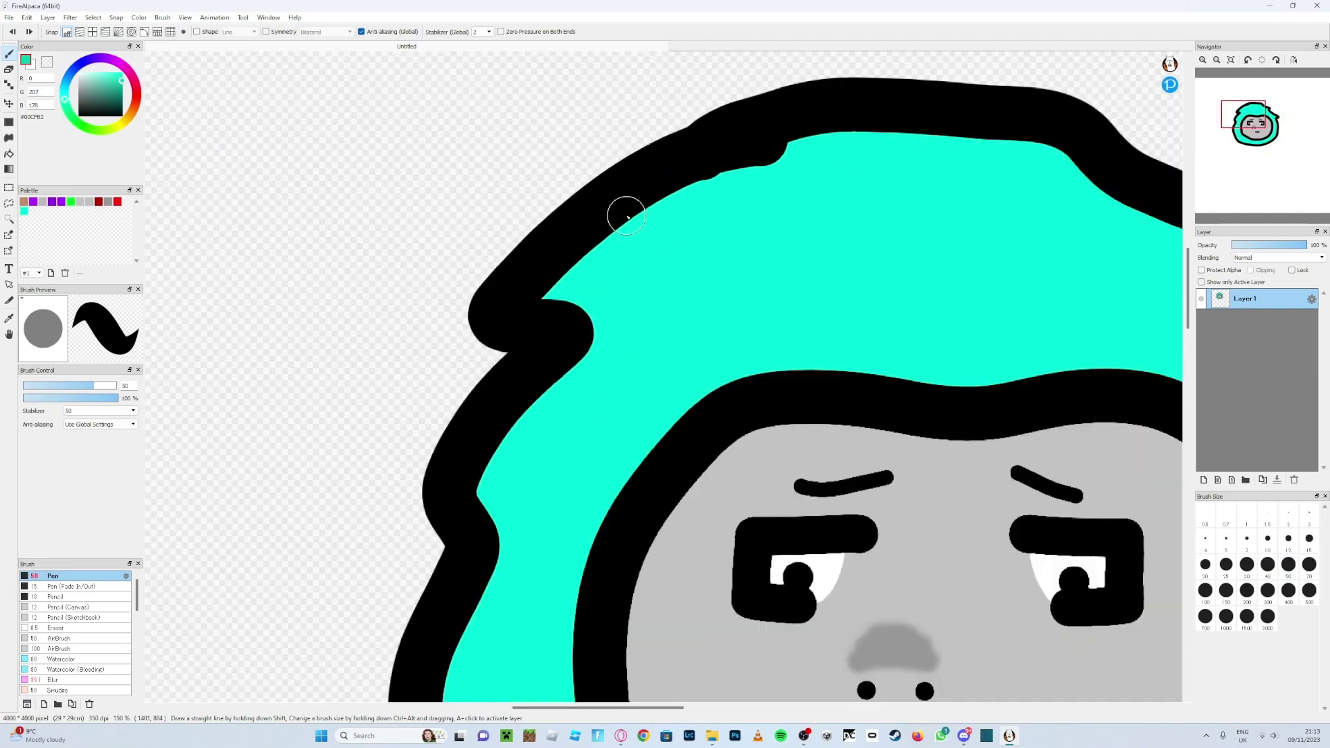
click(100, 414)
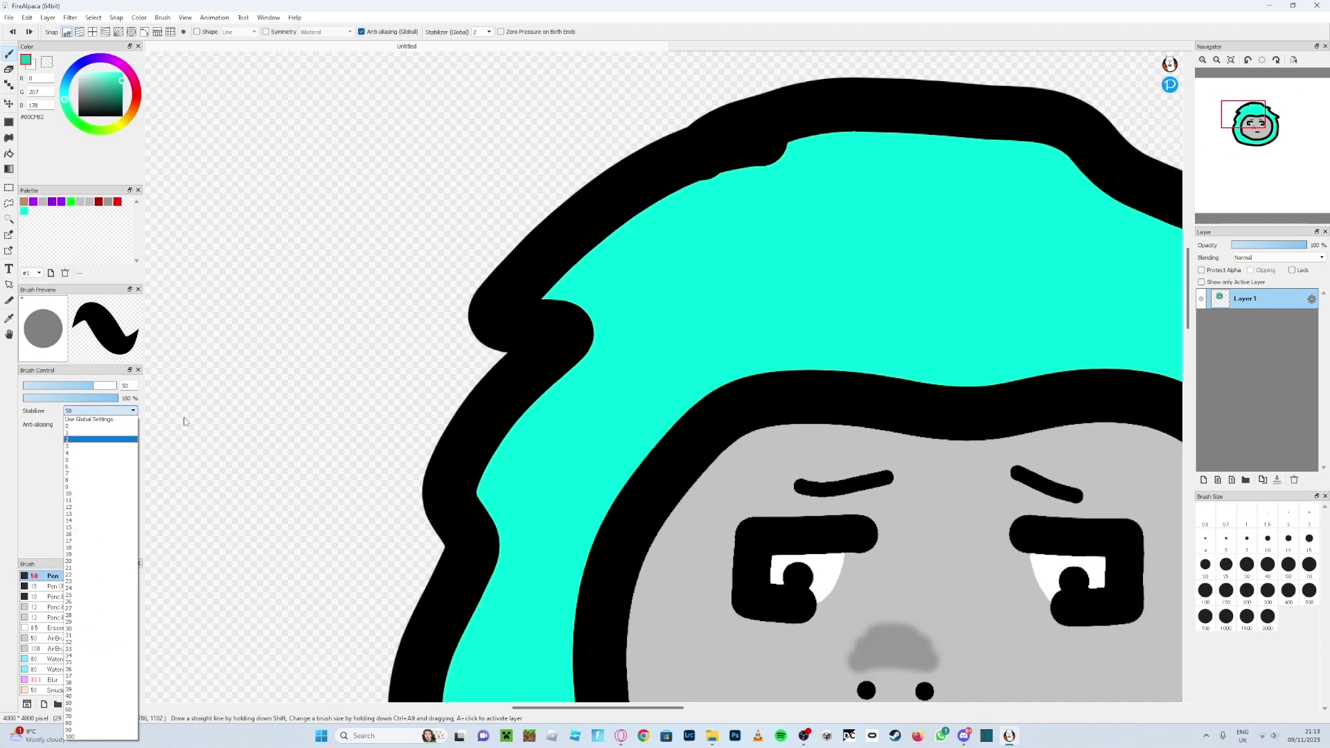
click(31, 470)
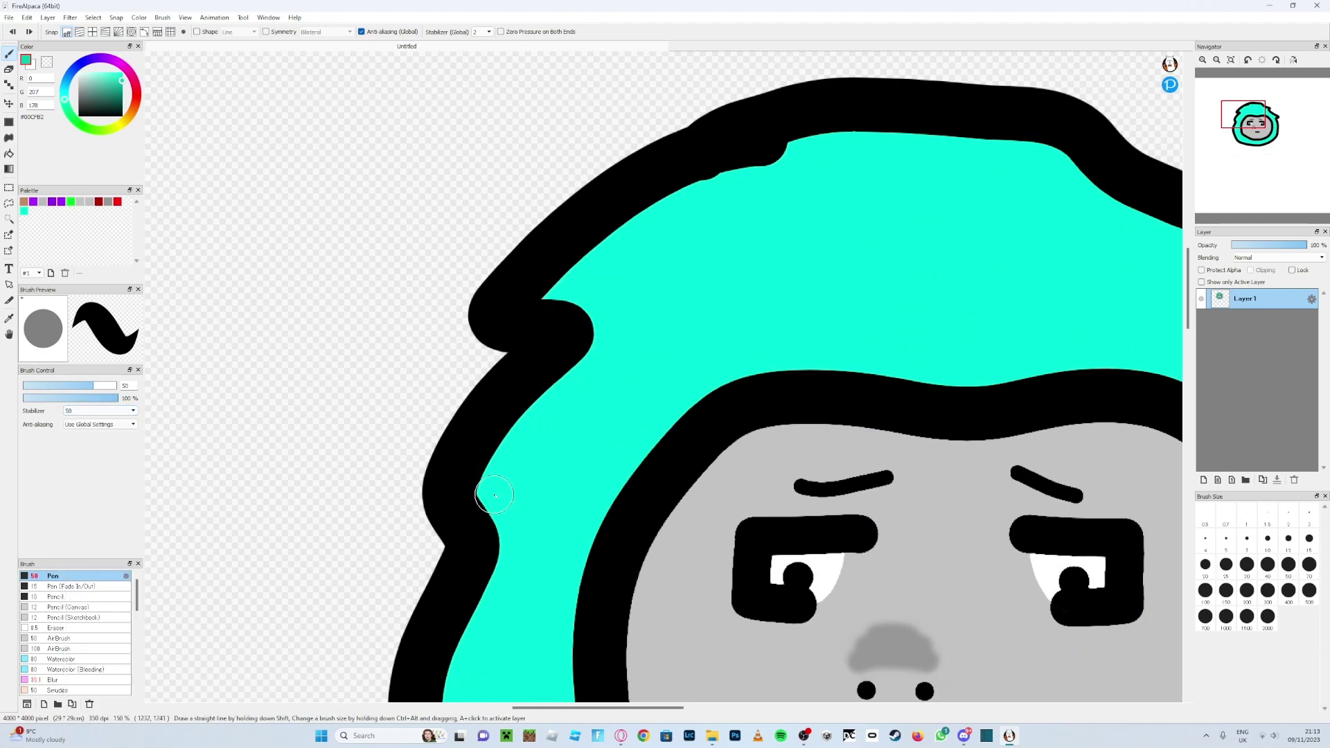
drag(497, 493, 500, 490)
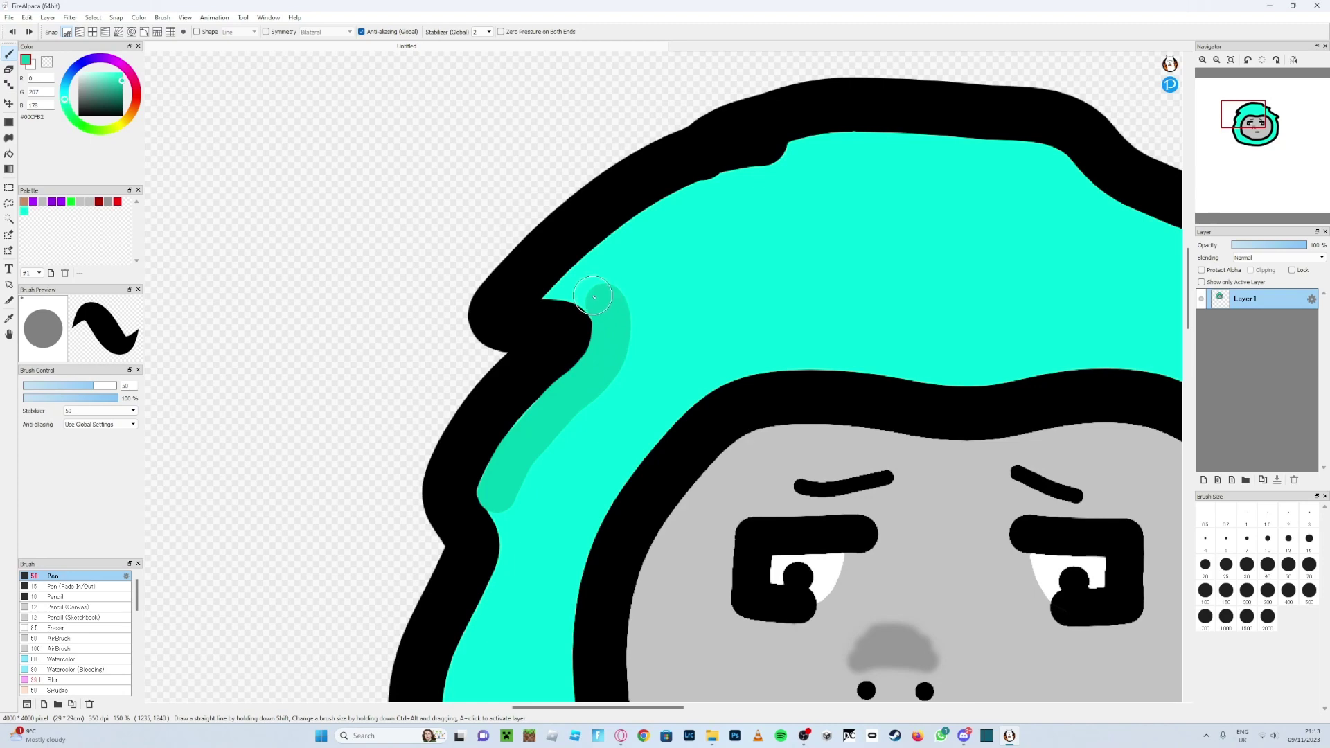
mouse_move(593, 296)
mouse_down()
mouse_move(570, 280)
mouse_move(546, 291)
mouse_up()
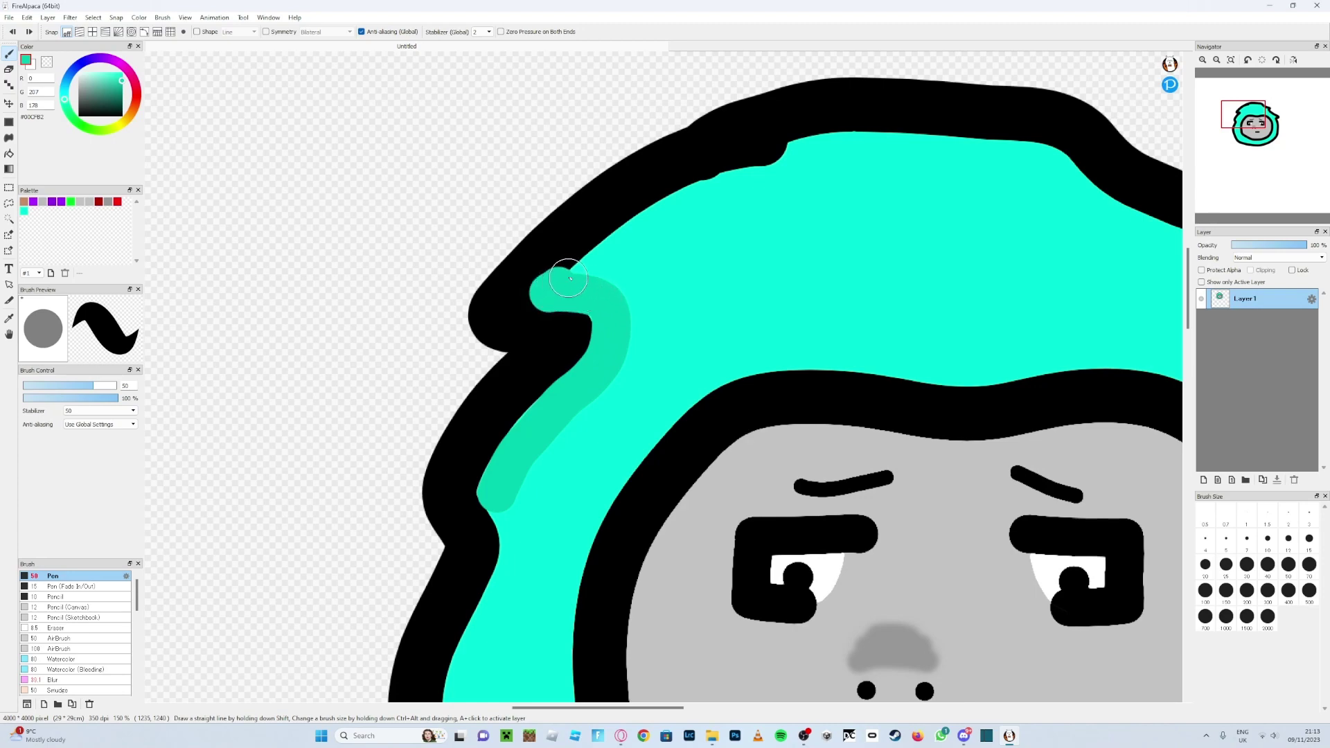
mouse_move(613, 244)
mouse_down()
mouse_move(679, 199)
mouse_move(772, 177)
mouse_up()
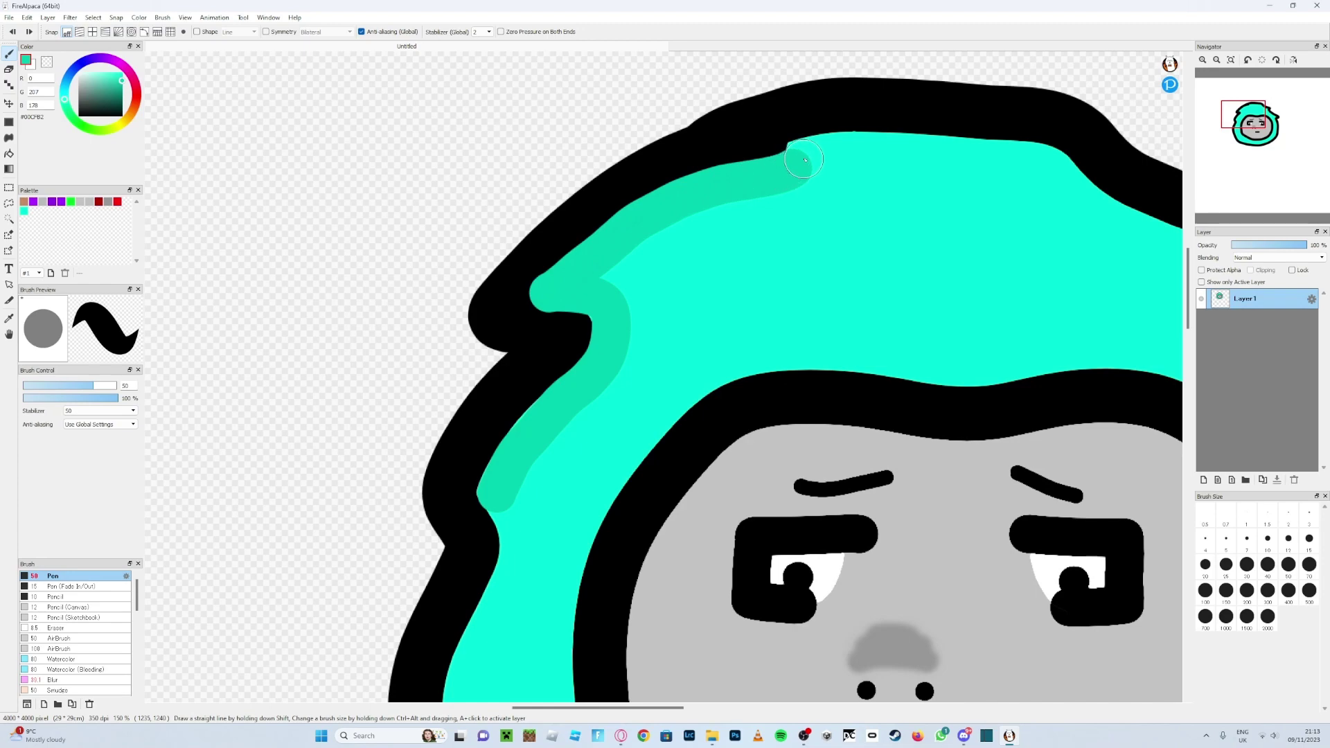
mouse_move(844, 149)
mouse_down()
mouse_move(999, 150)
mouse_move(1076, 172)
mouse_move(1115, 203)
mouse_up()
scroll(1109, 208, down, 4)
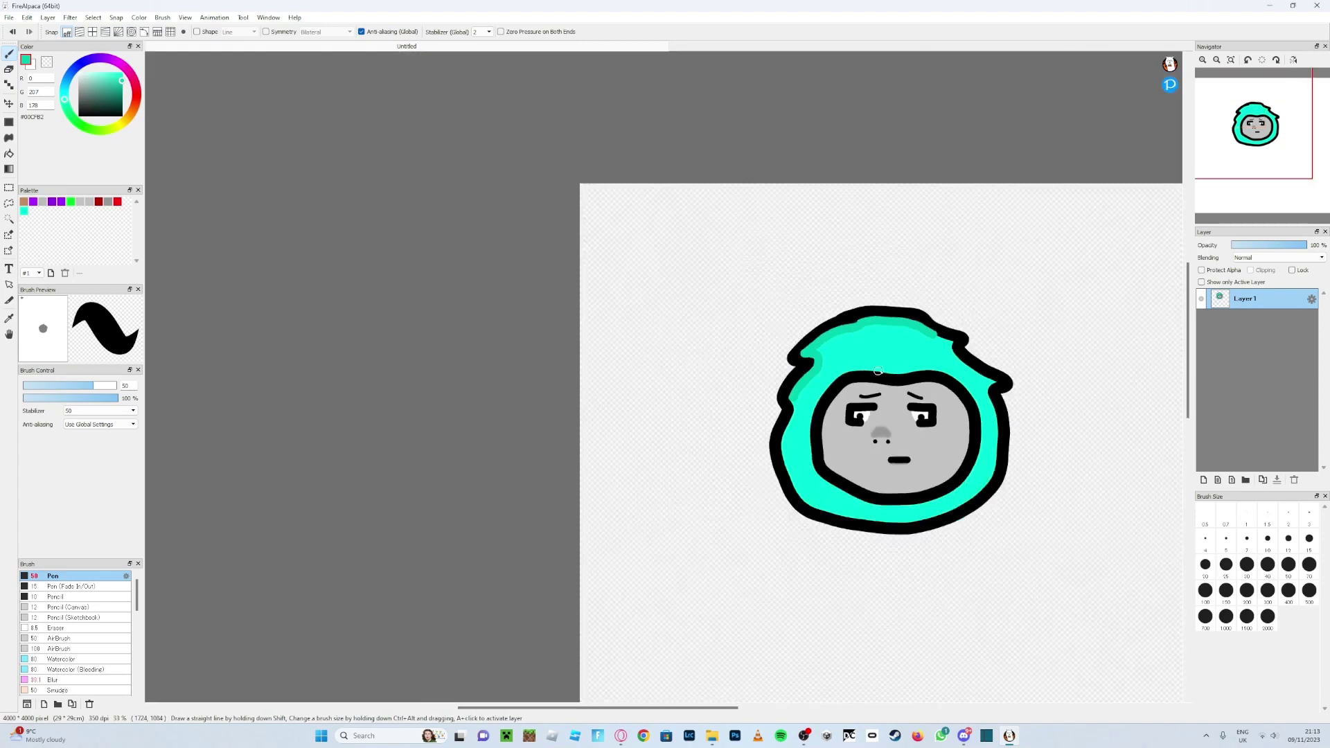
scroll(998, 358, up, 3)
key(ctrl+z)
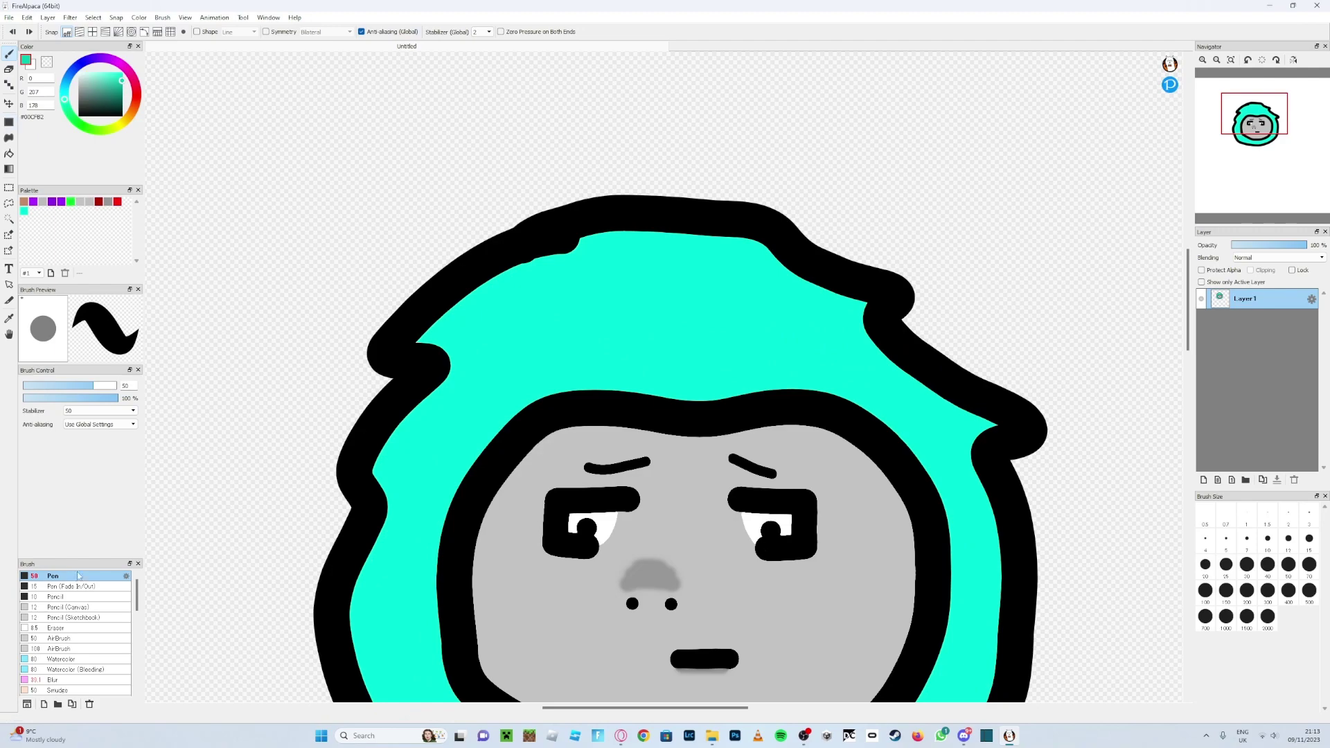
Step: Set the Pen's stabilizer to 60 and paint a #00CFB2 shading stroke along the fur's upper-left inner edge
click(101, 410)
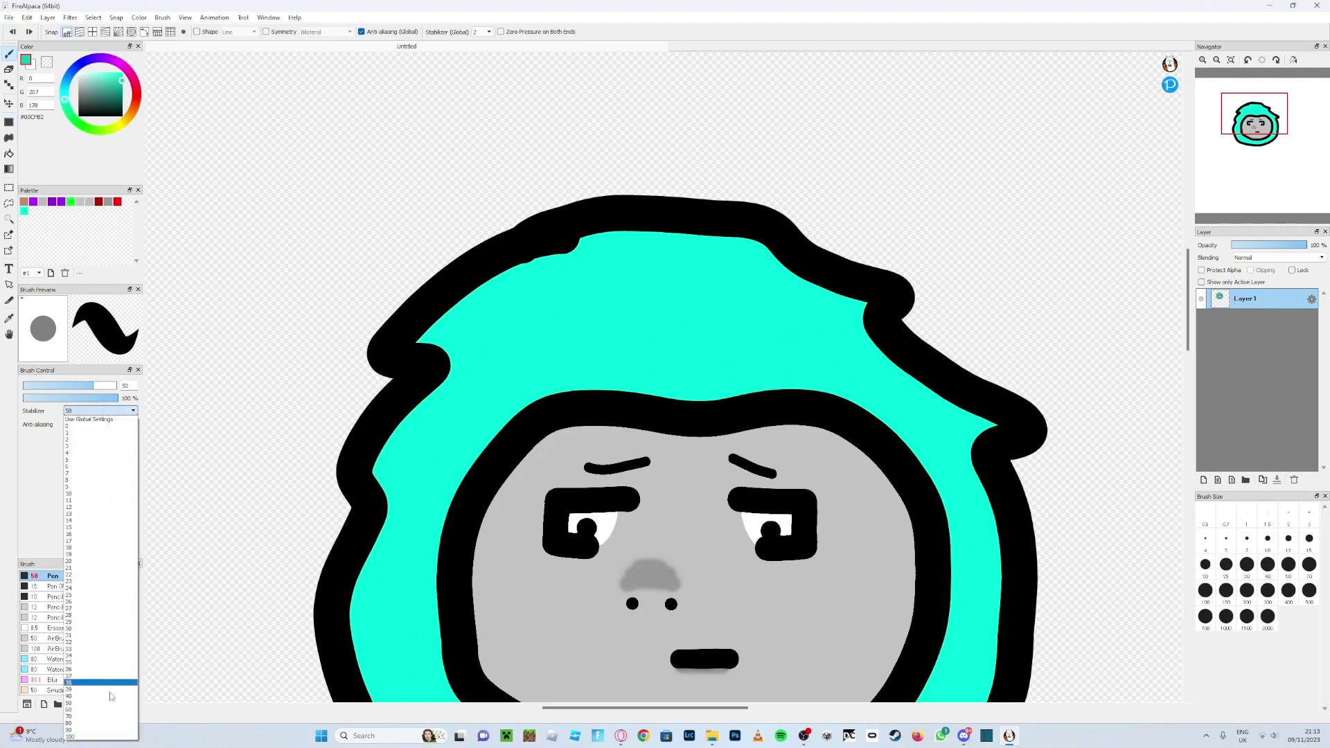
click(88, 710)
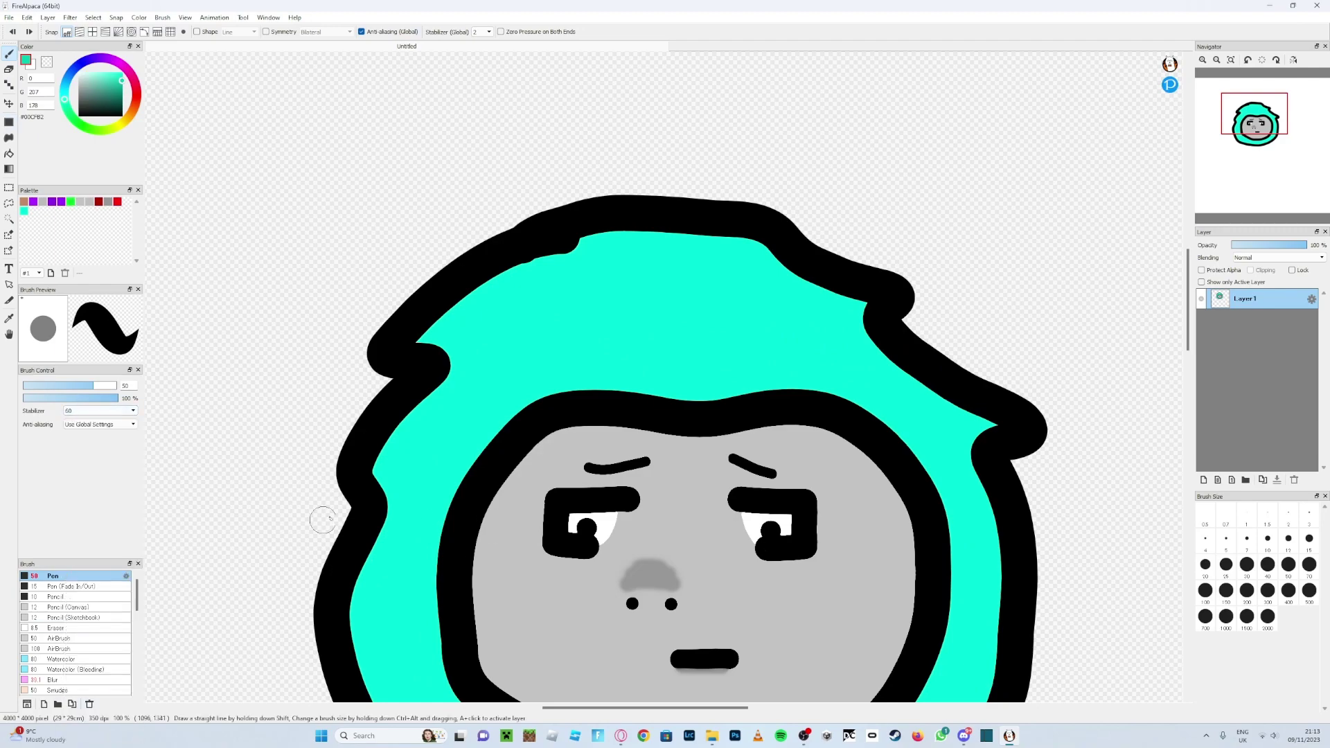
scroll(388, 485, up, 3)
mouse_move(403, 447)
mouse_down()
mouse_move(492, 318)
mouse_move(555, 260)
mouse_move(545, 199)
mouse_move(477, 178)
mouse_move(599, 69)
mouse_move(662, 35)
mouse_up()
scroll(665, 374, down, 3)
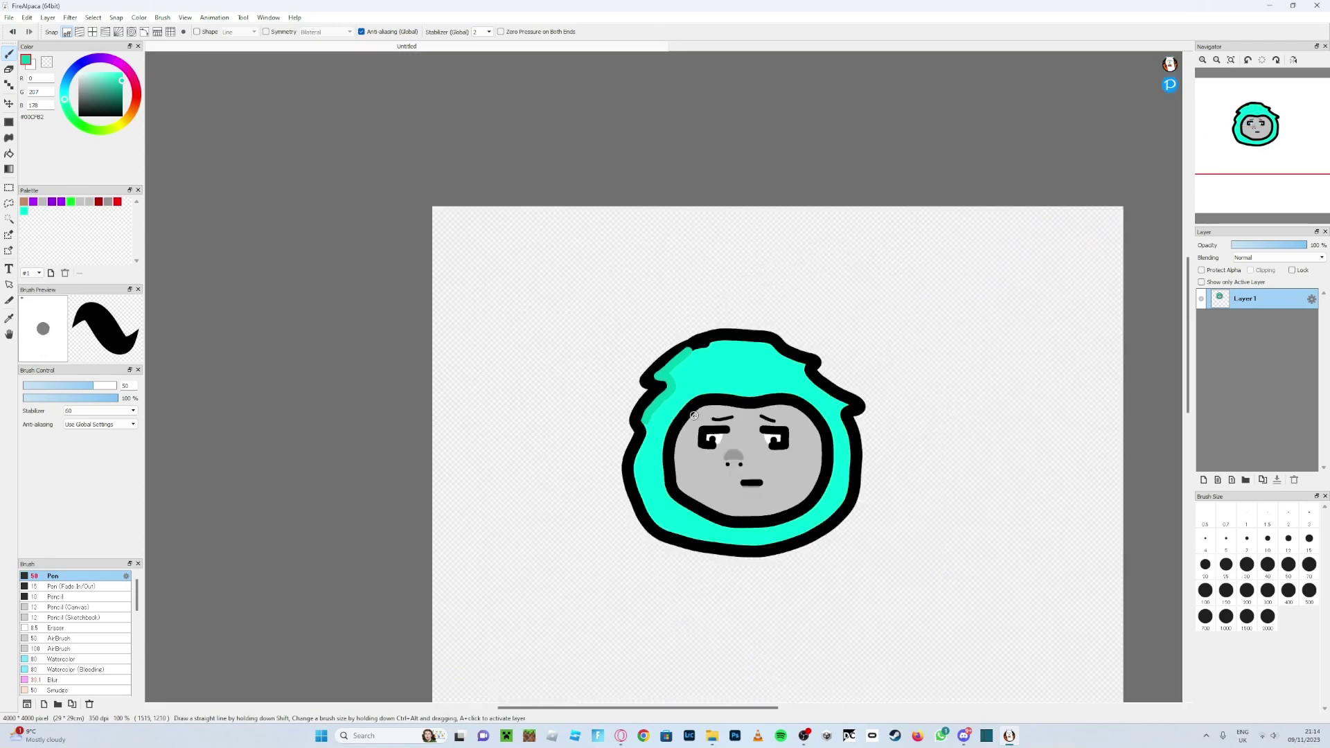
Step: Extend the #00CFB2 shading stroke along the fur's top inner edge, from the upper-left end to the upper-right tuft
scroll(743, 312, up, 3)
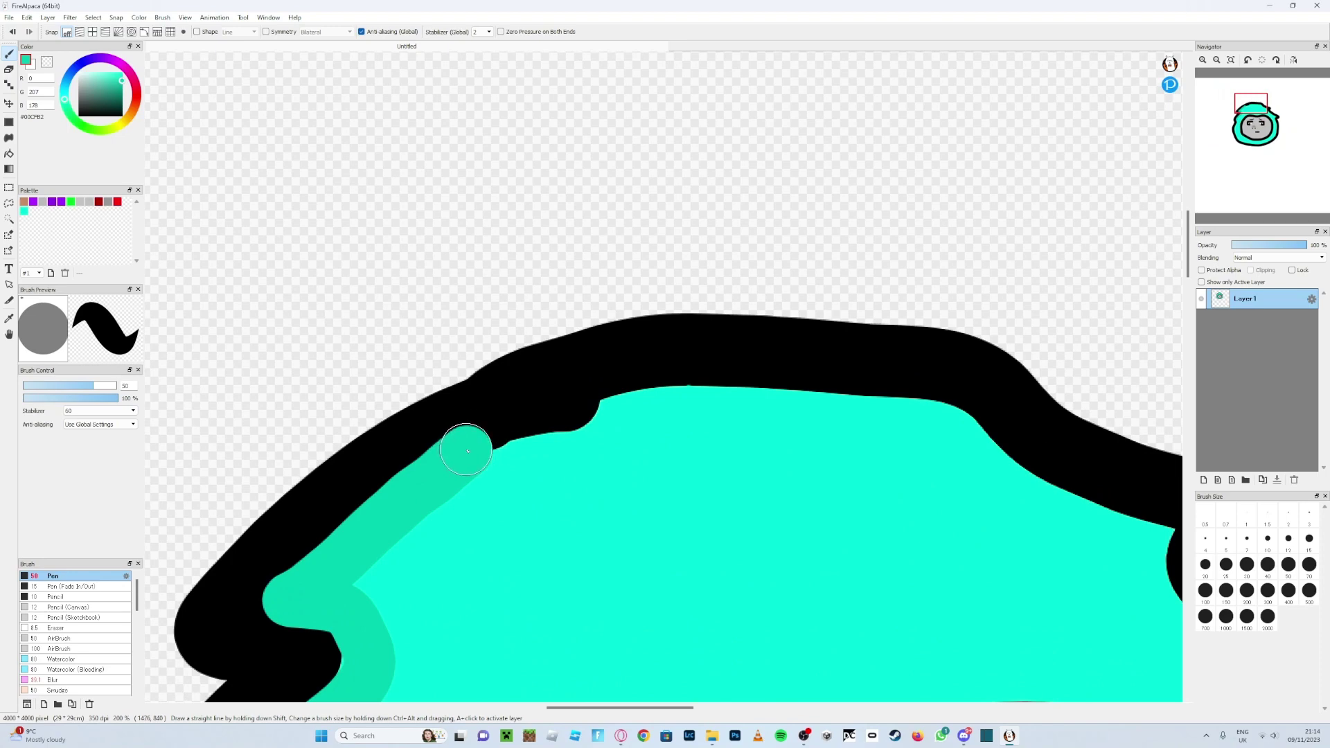
mouse_move(471, 453)
mouse_down()
mouse_move(662, 409)
mouse_move(912, 417)
mouse_move(1168, 547)
mouse_up()
scroll(832, 520, down, 4)
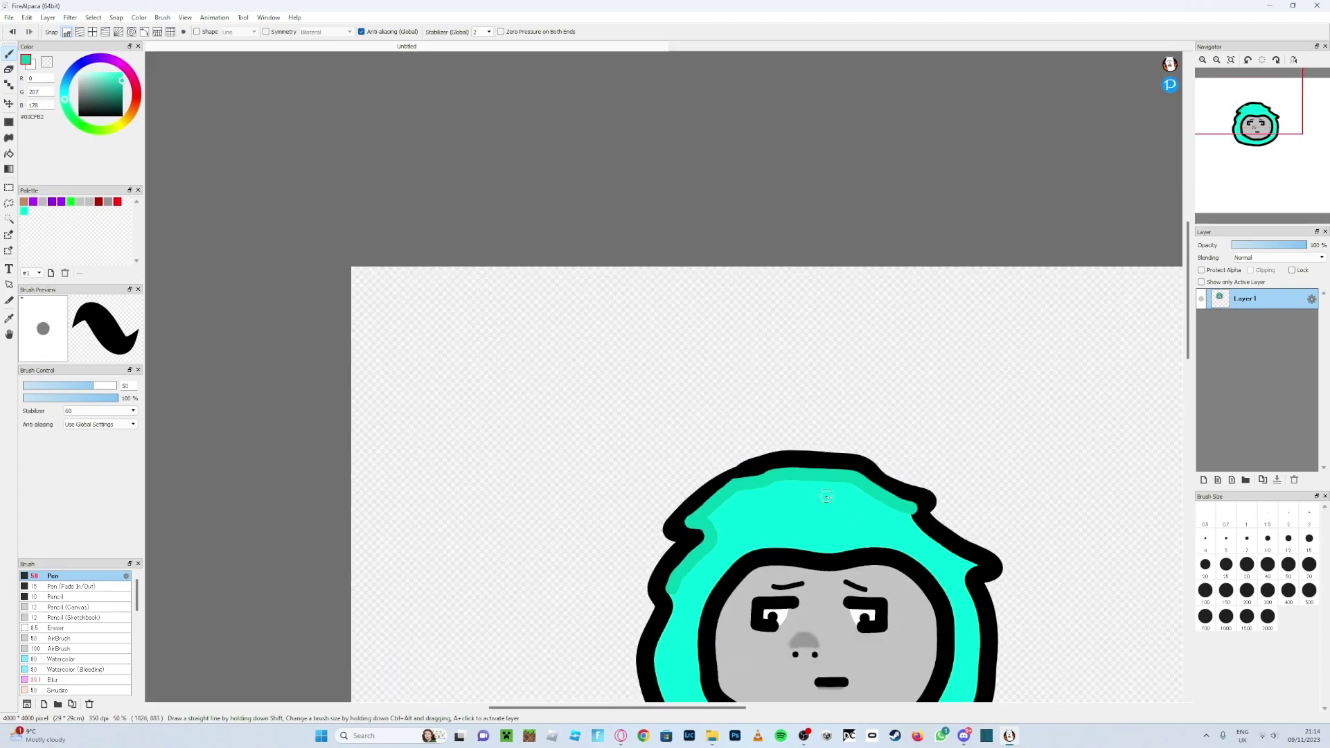
Step: Paint #00CFB2 shading along the fur's inner edge from the upper-right tuft down into the right tuft
scroll(880, 567, up, 3)
scroll(918, 398, down, 1)
scroll(917, 398, up, 1)
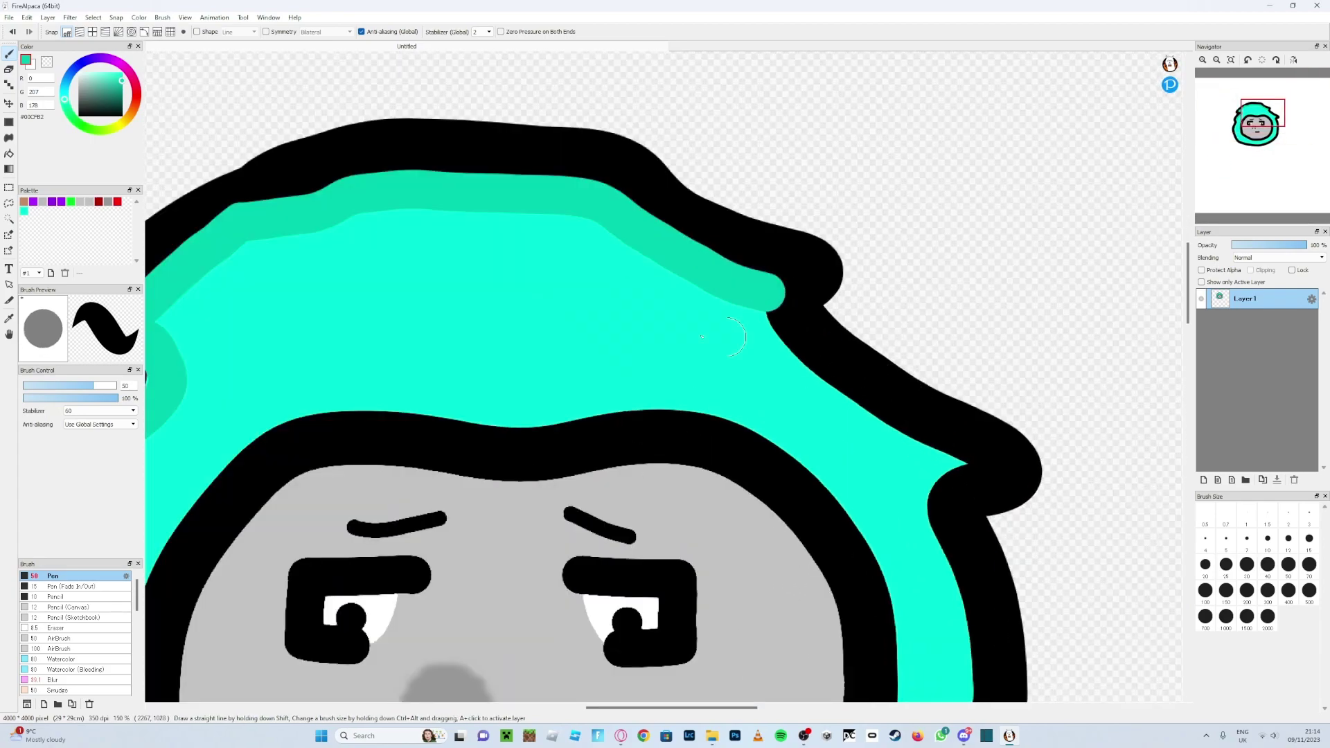
scroll(359, 299, down, 2)
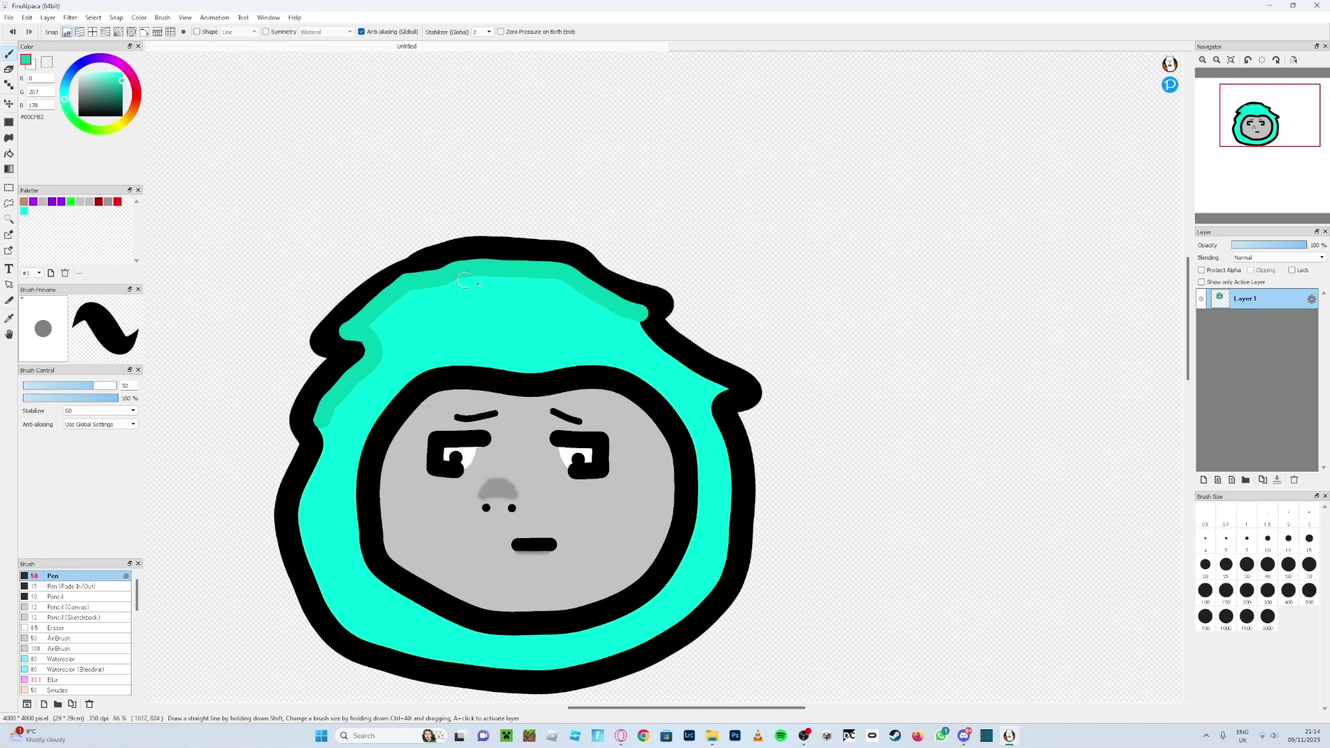
scroll(465, 279, down, 1)
scroll(645, 275, up, 4)
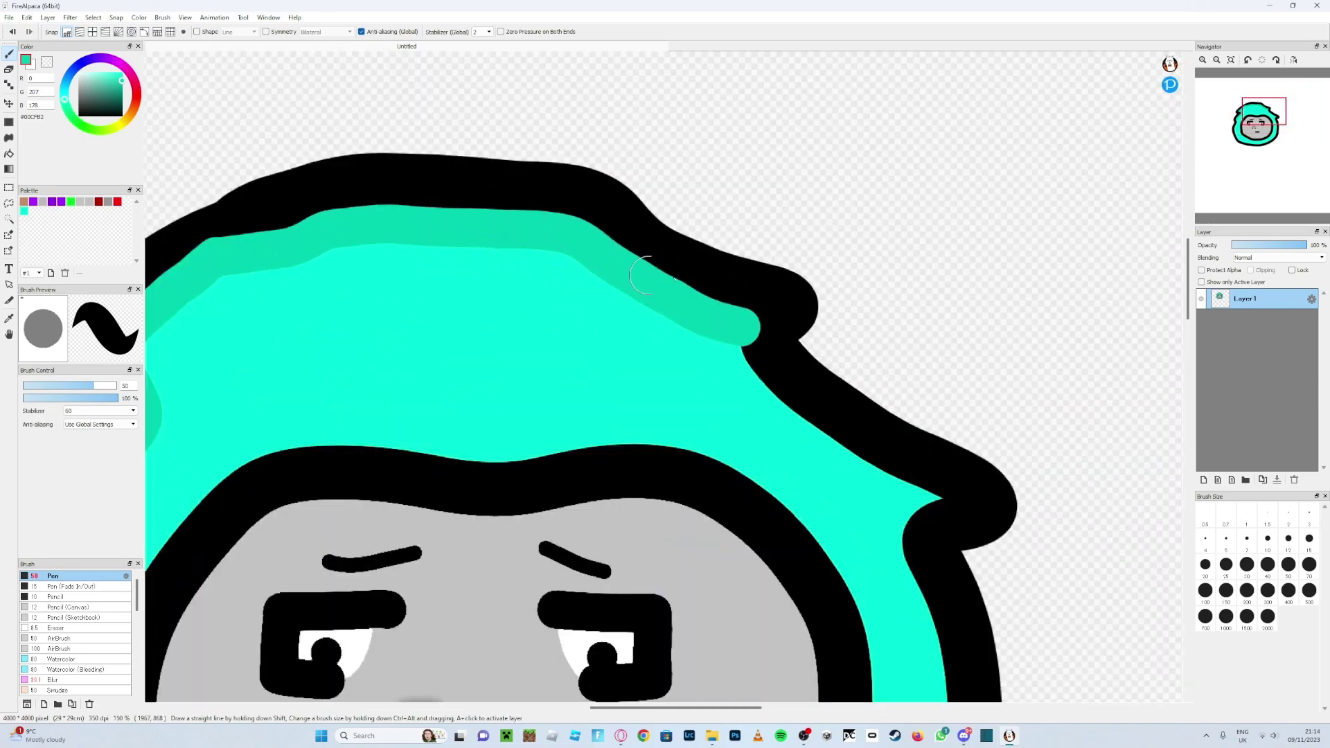
scroll(844, 381, up, 2)
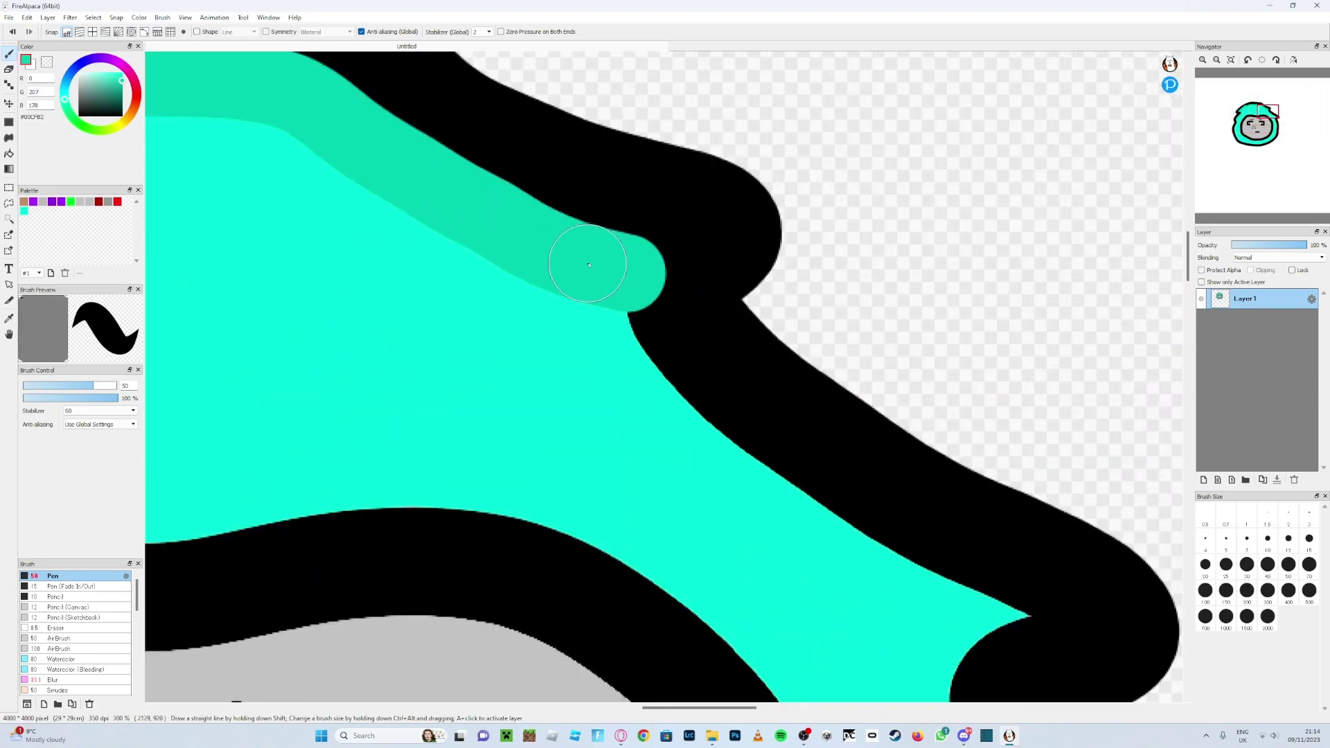
mouse_move(618, 274)
mouse_down()
mouse_move(658, 382)
mouse_move(706, 446)
mouse_move(847, 564)
mouse_move(1025, 630)
mouse_up()
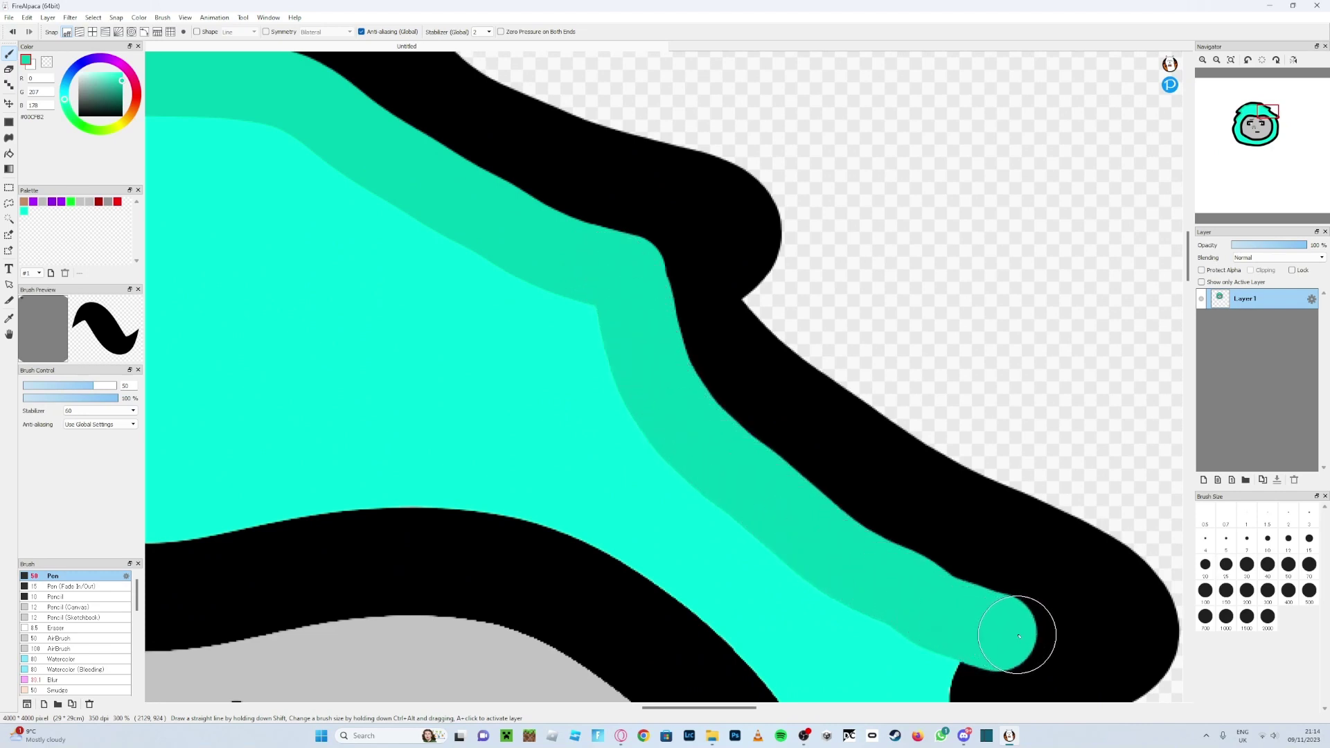
Step: Continue the darker turquoise shading down the fur's right inner edge, from the right tuft to the lower-right curve
scroll(950, 535, down, 6)
scroll(992, 609, up, 4)
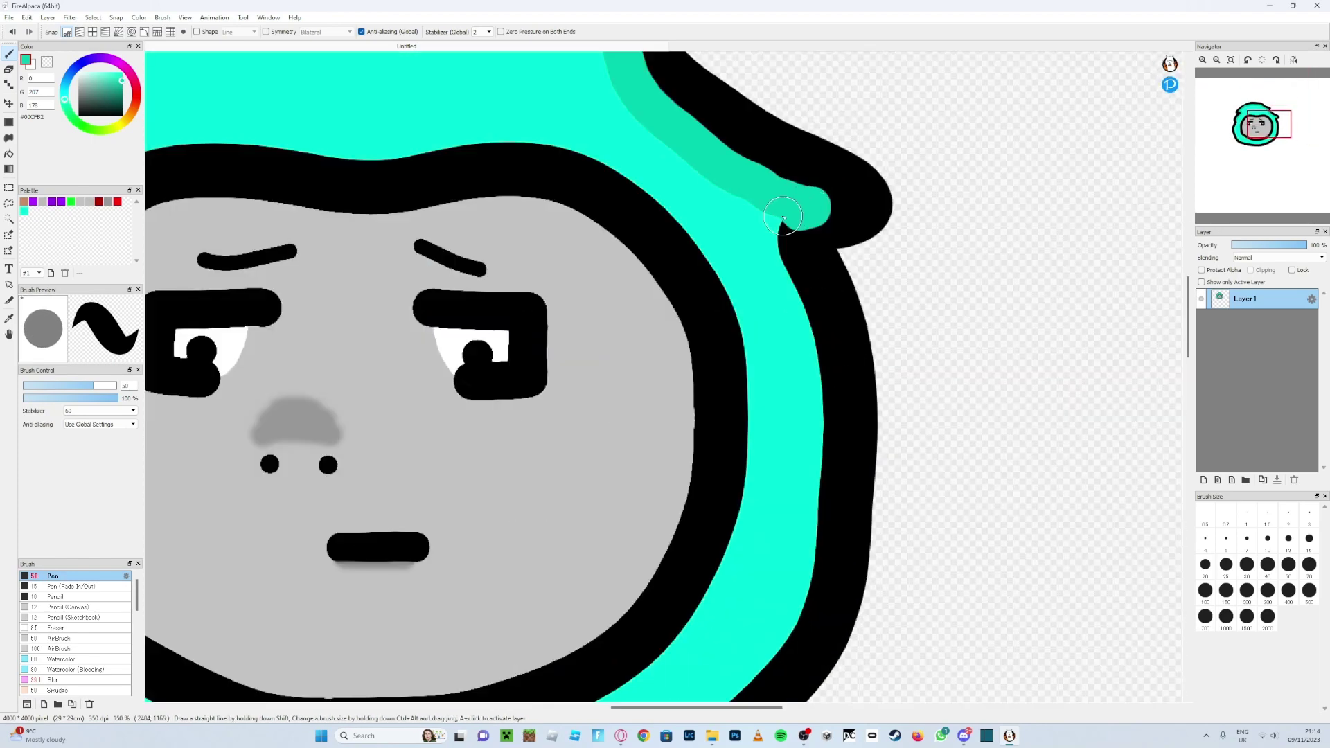
mouse_move(783, 218)
mouse_down()
mouse_move(777, 272)
mouse_move(818, 374)
mouse_move(820, 559)
mouse_move(797, 629)
mouse_move(748, 682)
mouse_up()
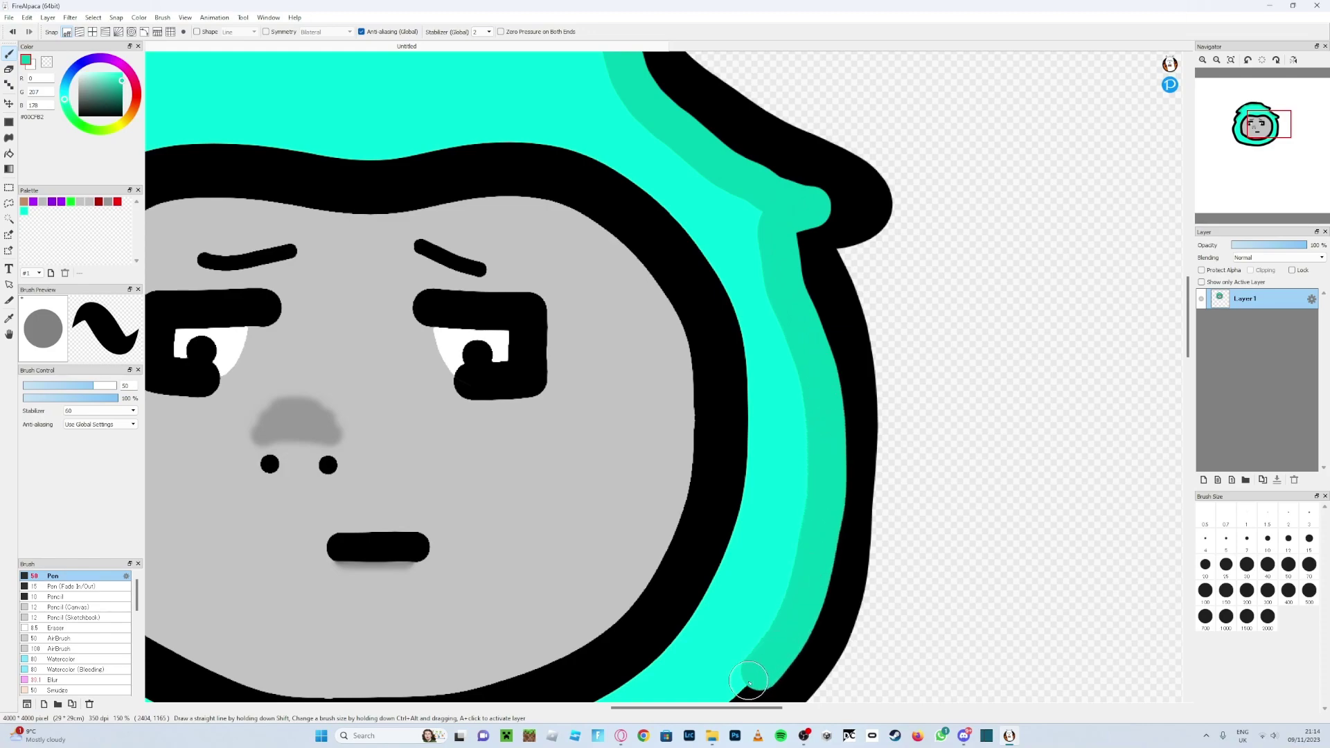
Step: Paint the darker turquoise shading along the fur's bottom inner edge, from the lower-right curve to the lower left
scroll(736, 693, down, 5)
scroll(766, 612, up, 5)
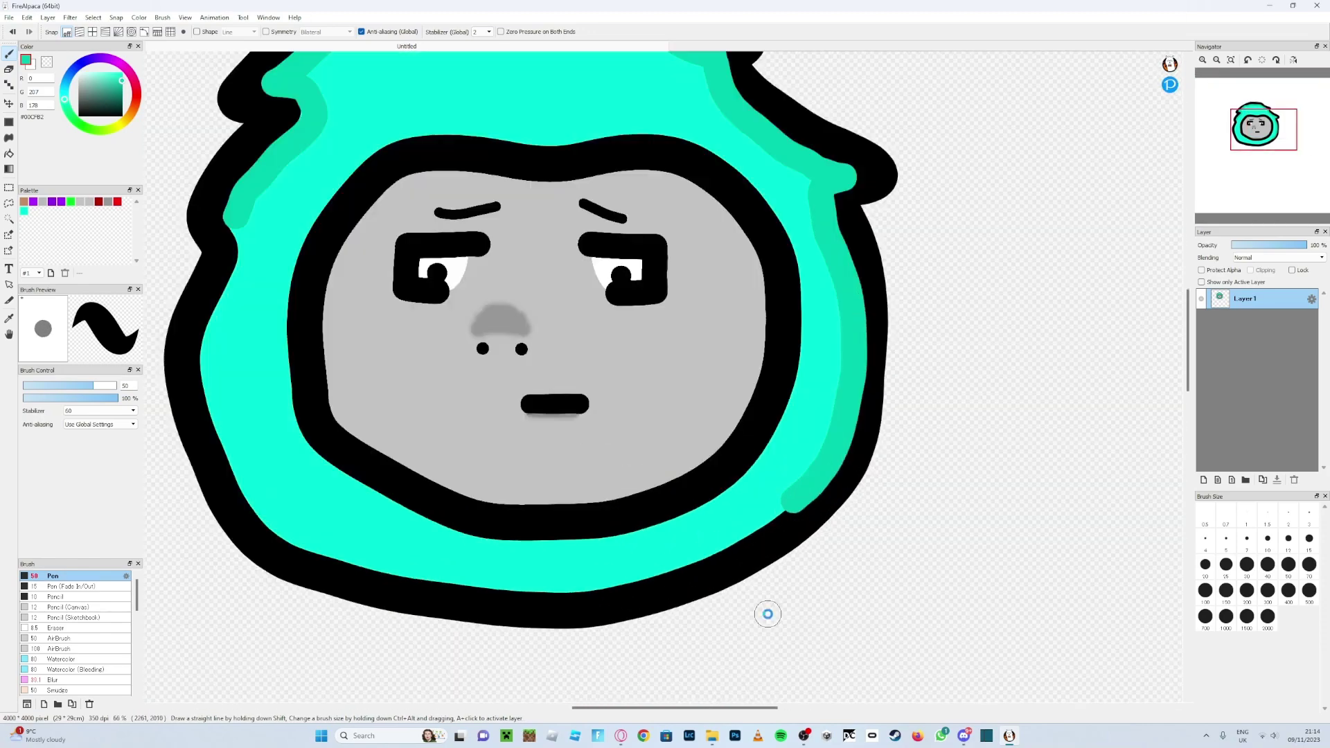
mouse_move(804, 448)
mouse_down()
mouse_move(718, 507)
mouse_move(604, 556)
mouse_move(376, 566)
mouse_move(153, 530)
mouse_up()
scroll(646, 542, down, 5)
scroll(646, 541, down, 1)
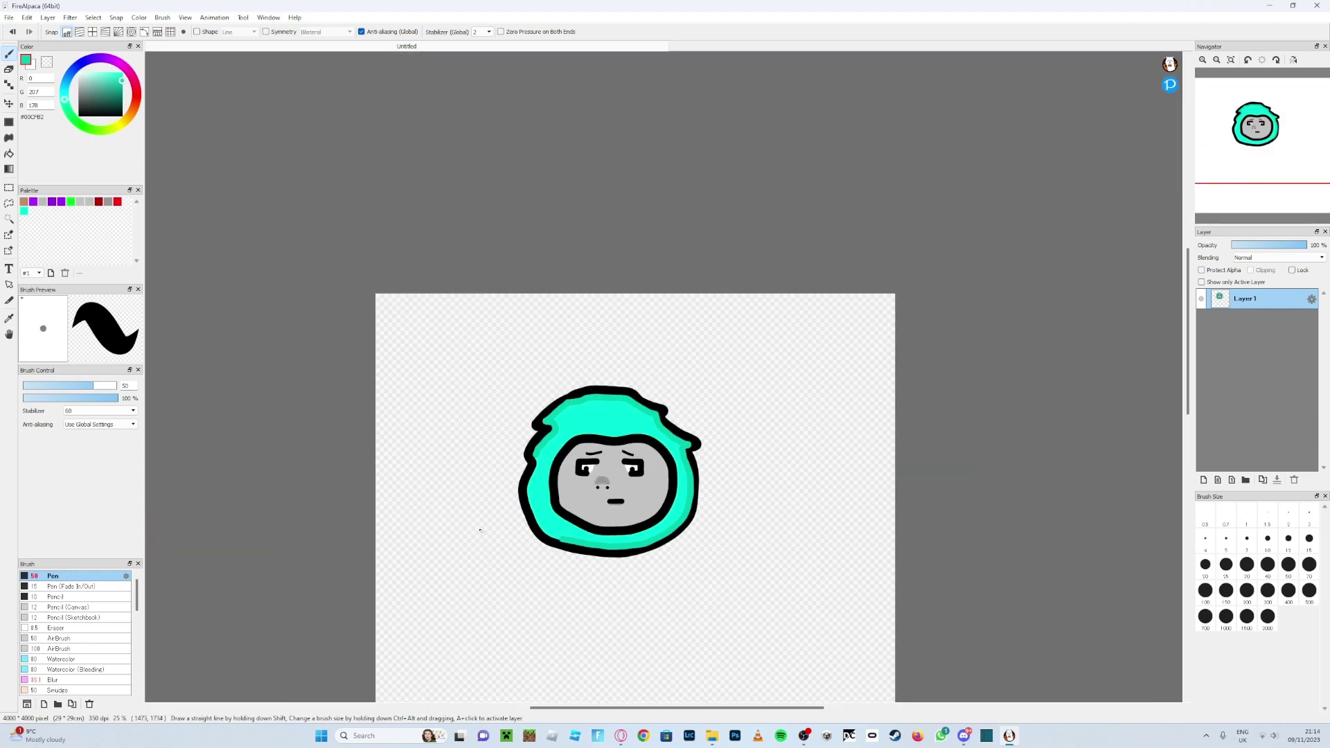
Step: Close the shading band by painting up the fur's left inner edge, from the lower left to the existing upper-left shading
scroll(554, 527, up, 5)
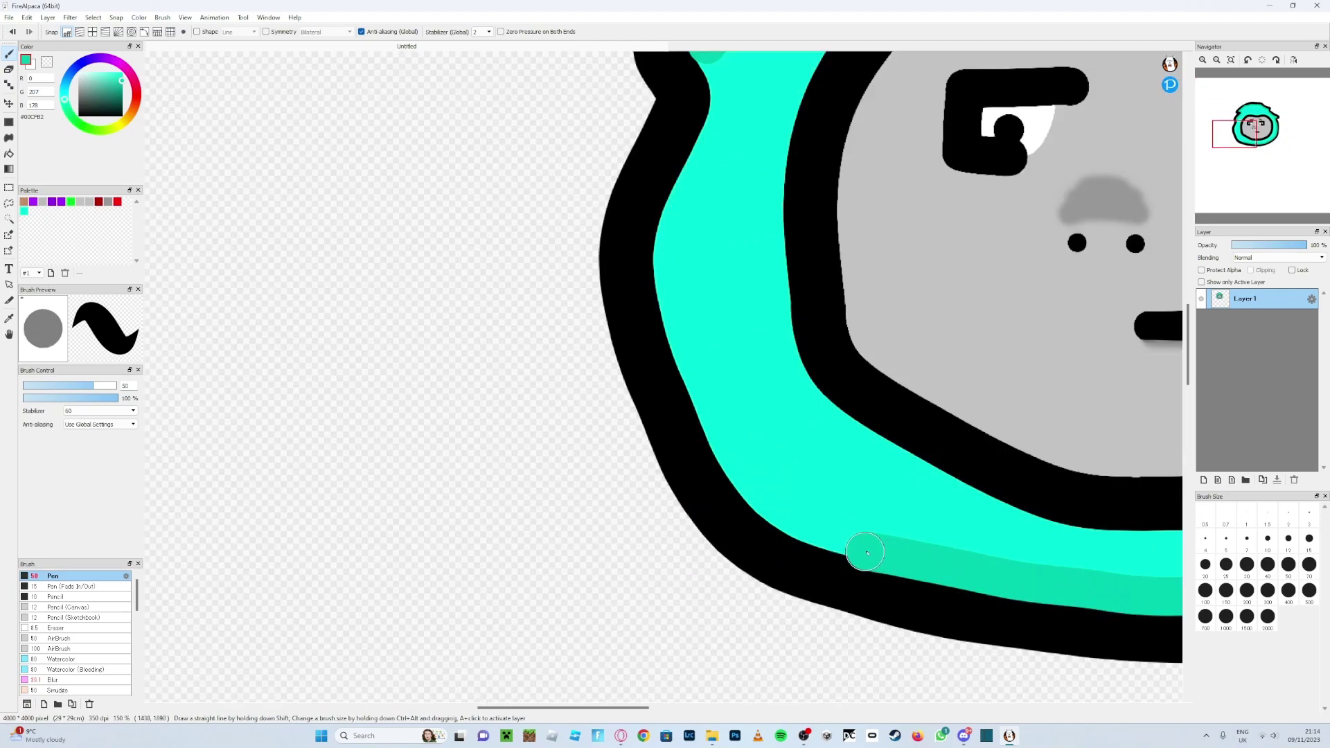
mouse_move(862, 553)
mouse_down()
mouse_move(749, 506)
mouse_move(707, 438)
mouse_move(671, 325)
mouse_move(663, 244)
mouse_move(708, 122)
mouse_move(715, 47)
mouse_up()
scroll(794, 153, down, 3)
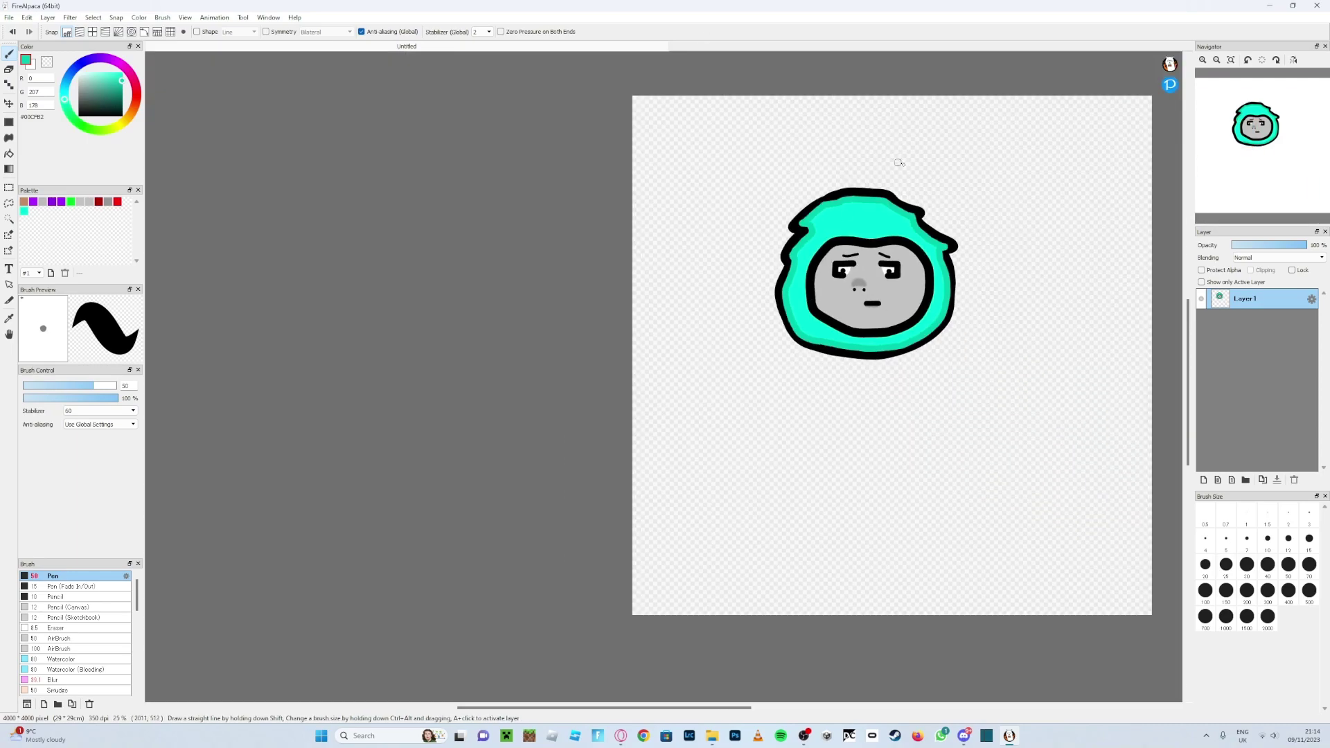
scroll(935, 166, up, 2)
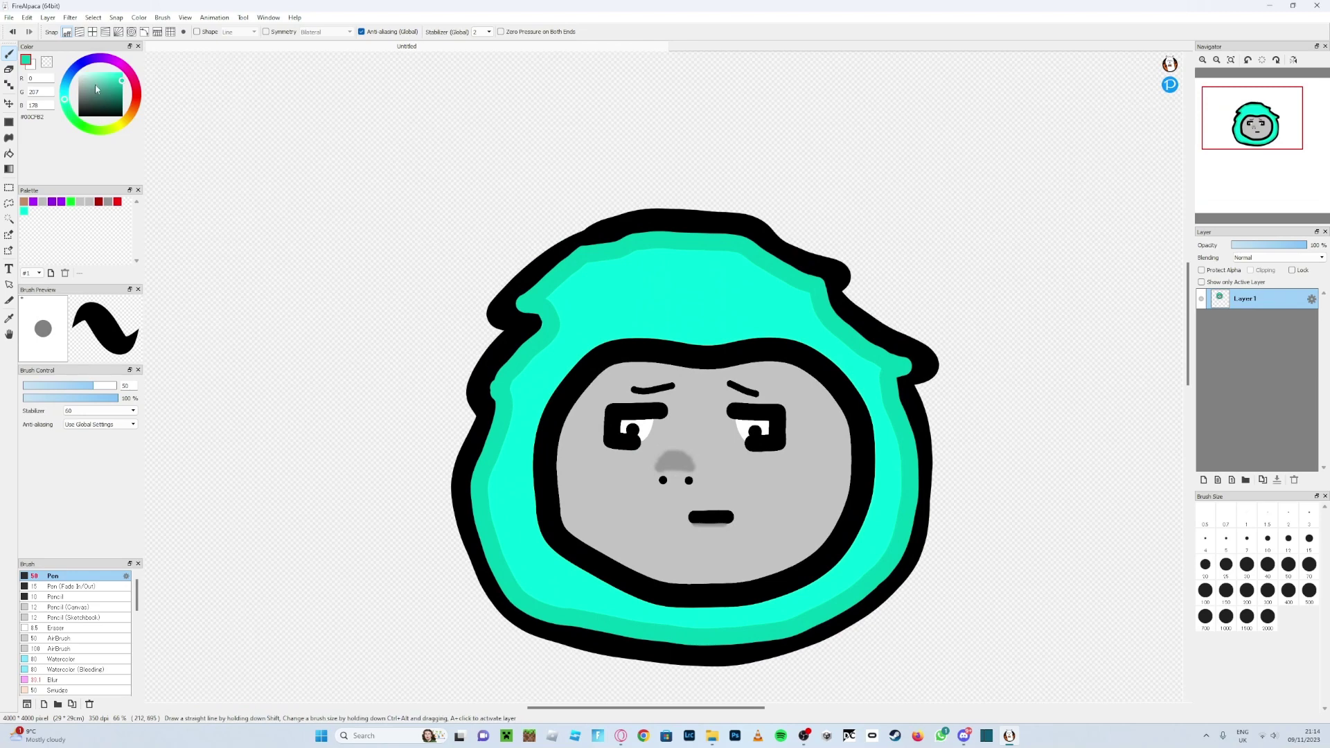
Step: Set the Pen to black #000000 at size 70 and thicken the head outline down its left side
click(106, 120)
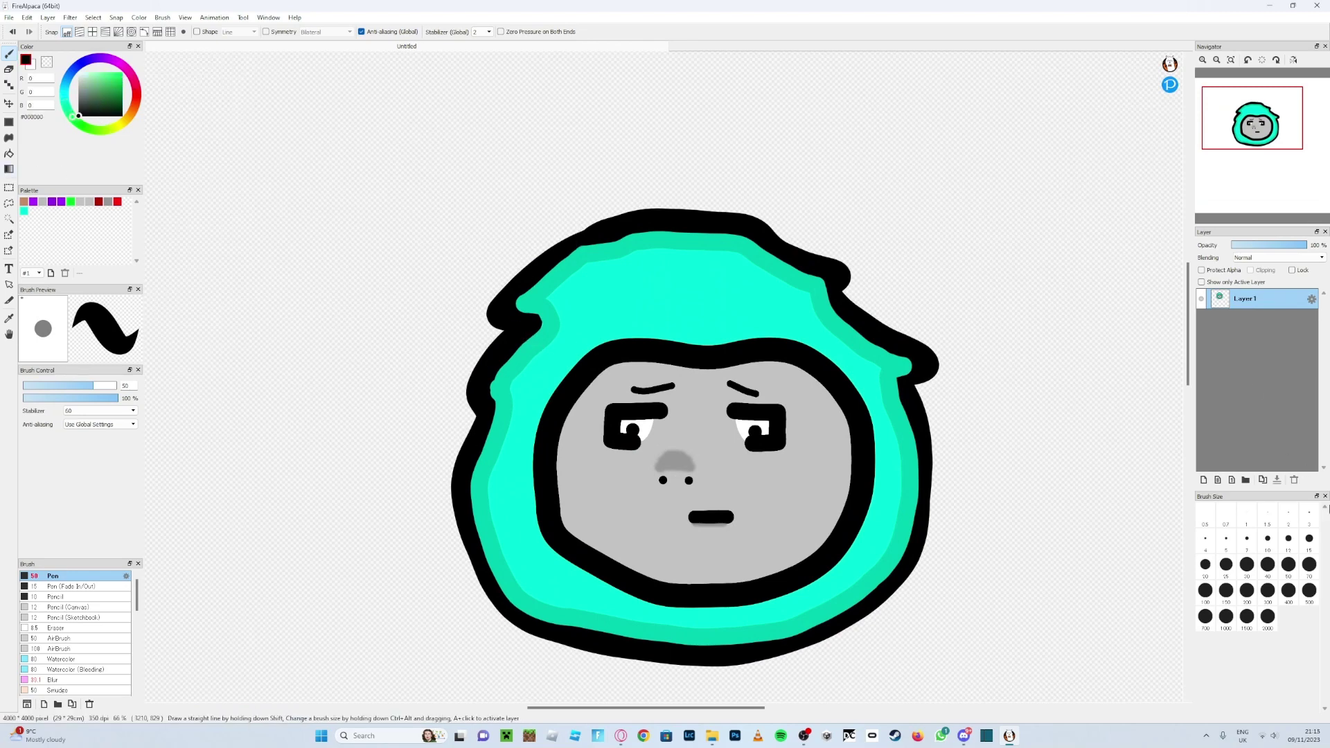
click(1309, 574)
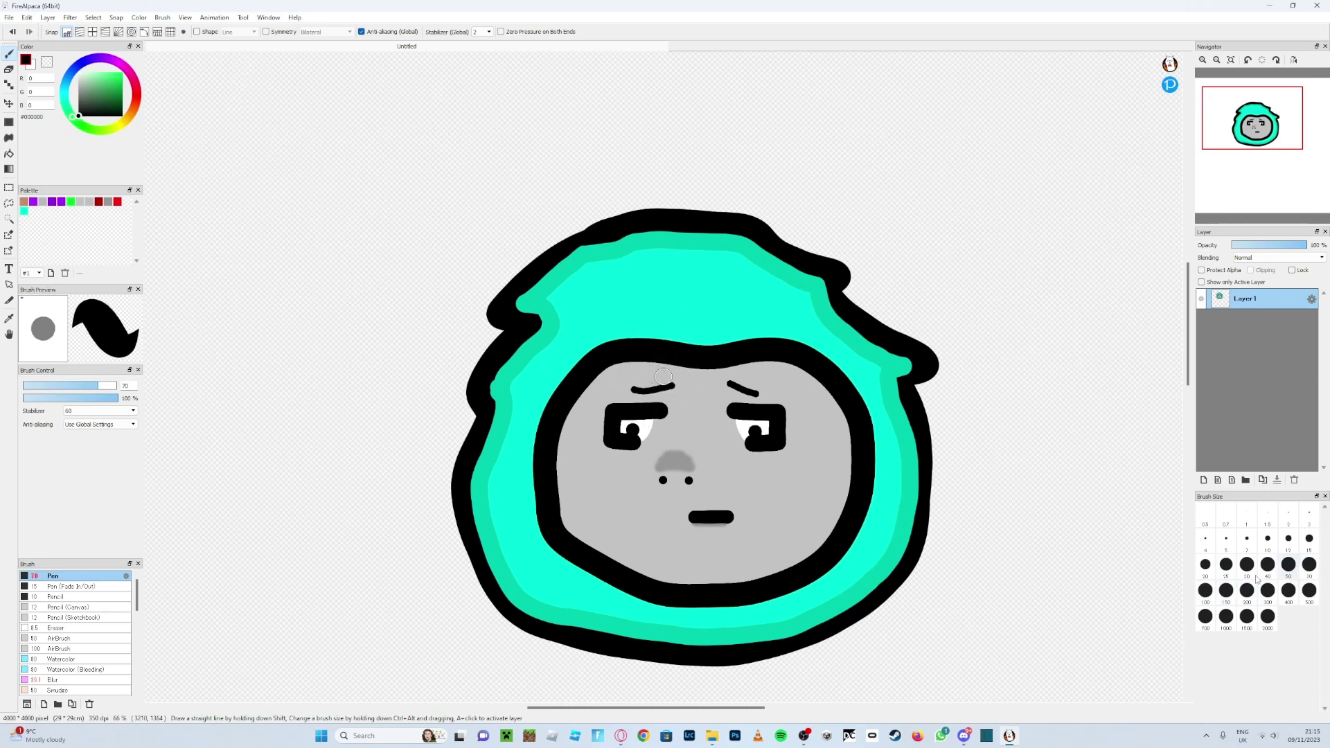
click(1206, 596)
click(1307, 567)
scroll(480, 408, up, 4)
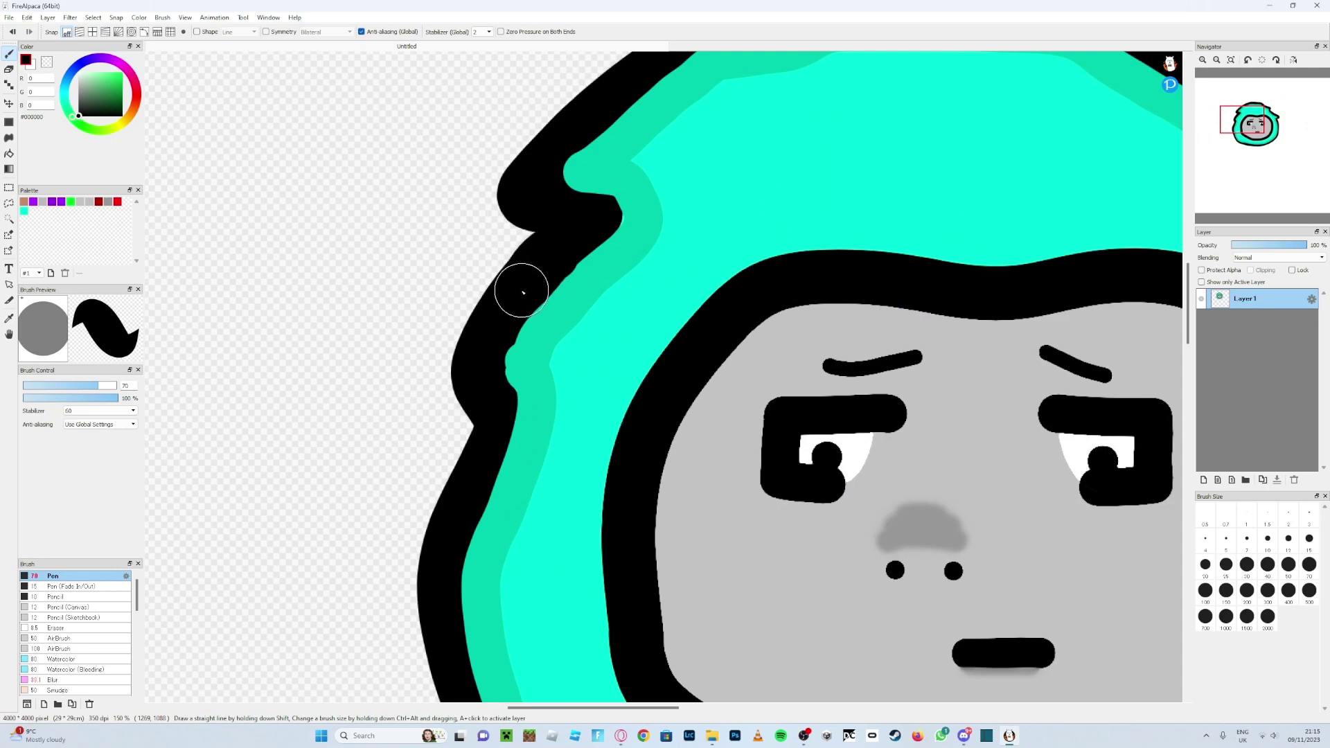
mouse_move(524, 293)
mouse_down()
mouse_move(496, 338)
mouse_move(497, 449)
mouse_move(443, 574)
mouse_move(461, 685)
mouse_up()
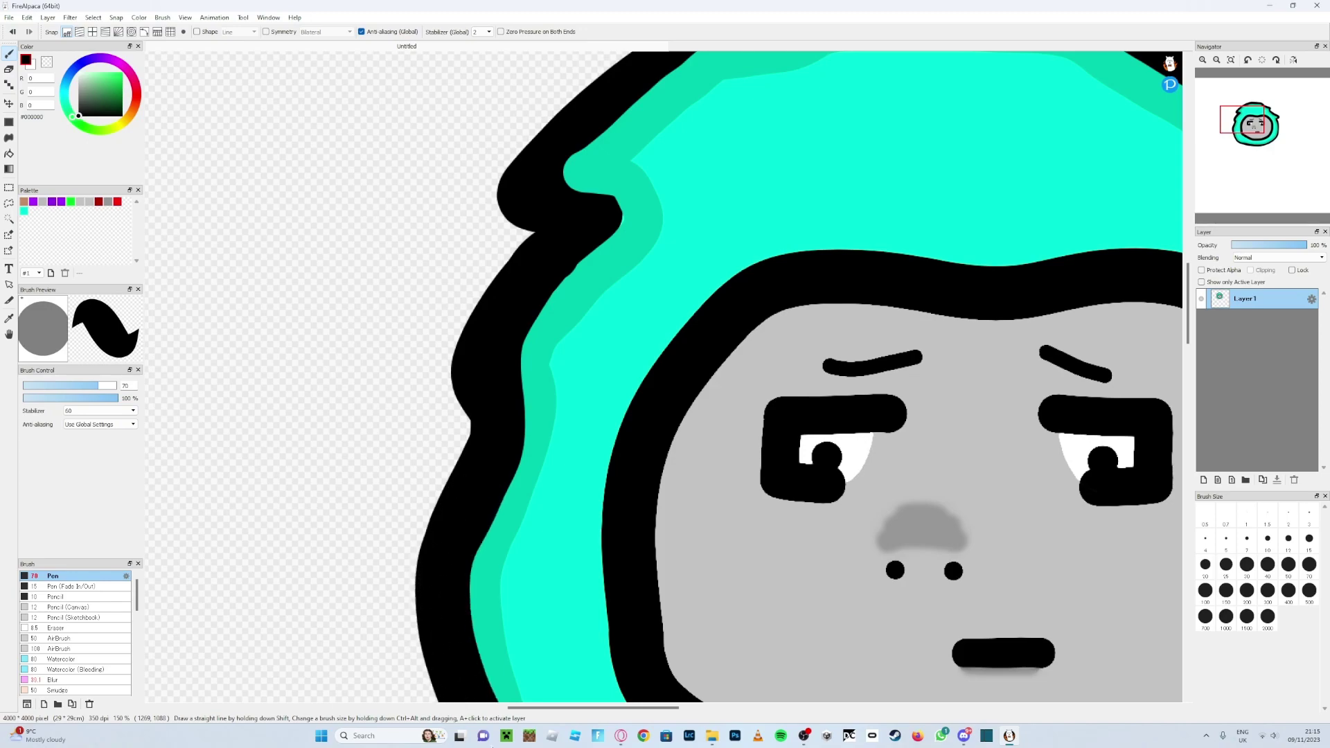
Step: Try a short black thickening stroke on the lower-left head outline, and undo it
scroll(544, 600, down, 4)
scroll(545, 600, up, 3)
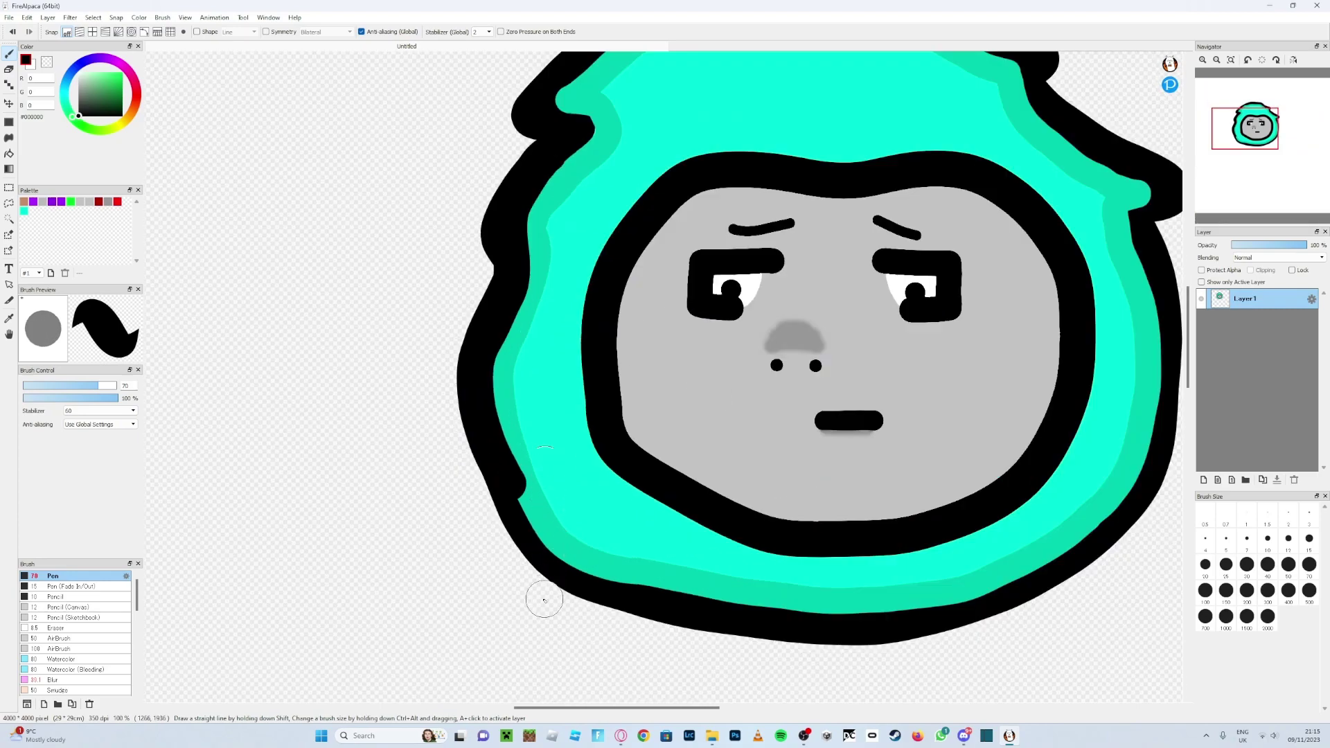
scroll(545, 600, up, 2)
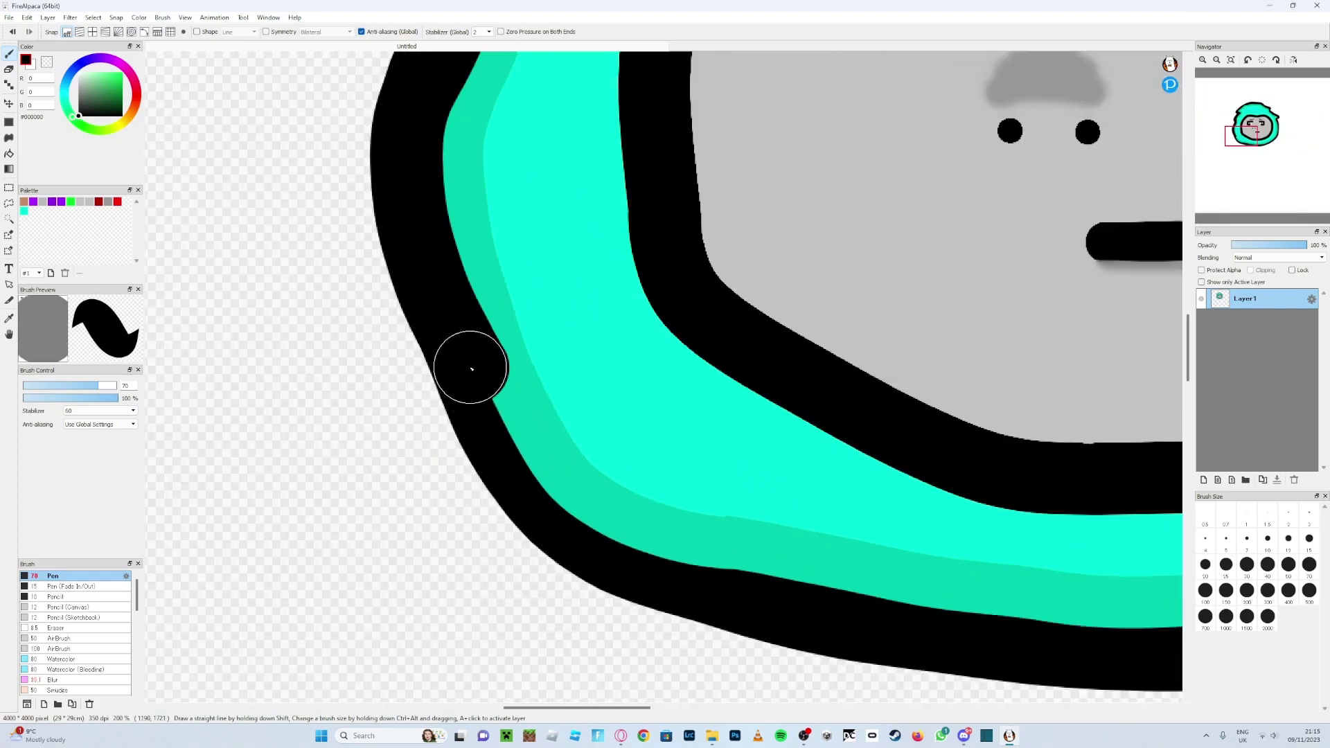
drag(472, 370, 497, 444)
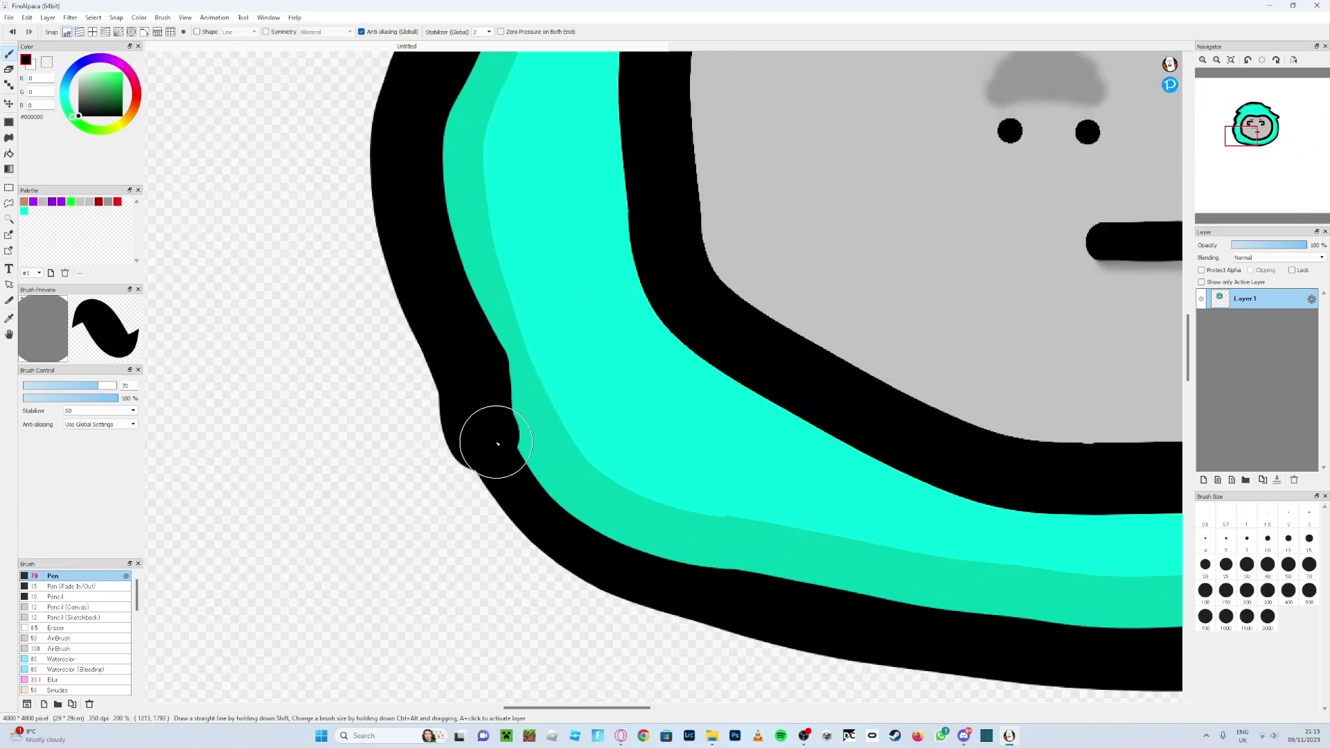
key(ctrl+z)
key(ctrl+z)
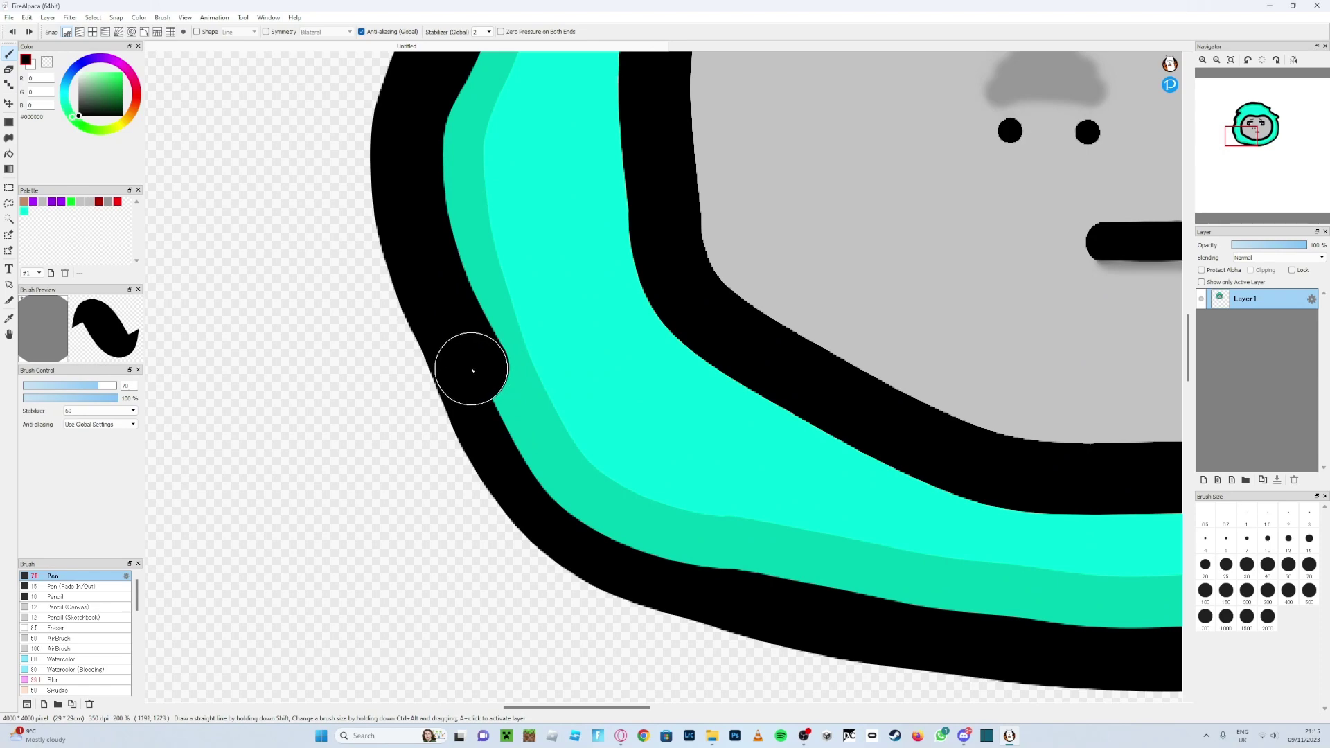
Step: Thicken the black head outline around the lower-left curve, along the bottom and up to the lower right side
mouse_move(474, 372)
mouse_down()
mouse_move(508, 468)
mouse_move(585, 544)
mouse_move(668, 583)
mouse_move(840, 623)
mouse_up()
scroll(627, 463, down, 4)
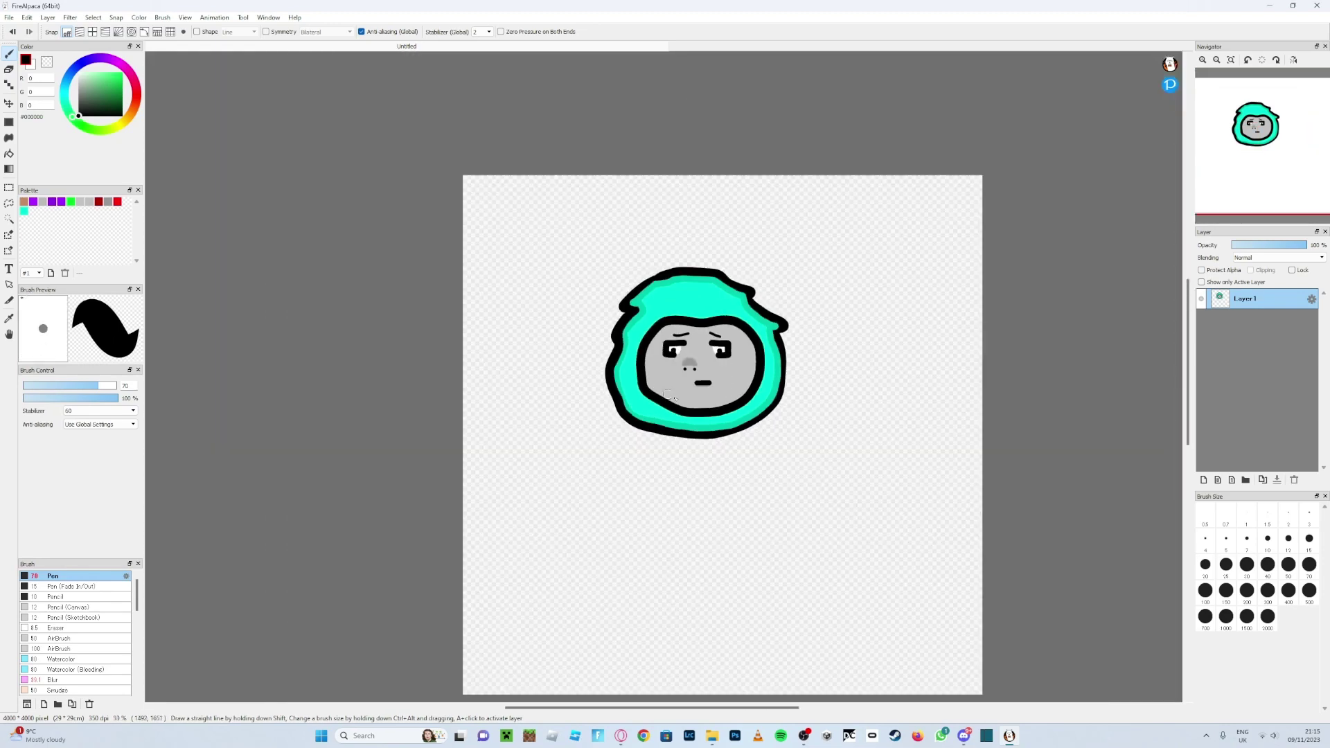
scroll(733, 445, up, 3)
scroll(419, 389, up, 1)
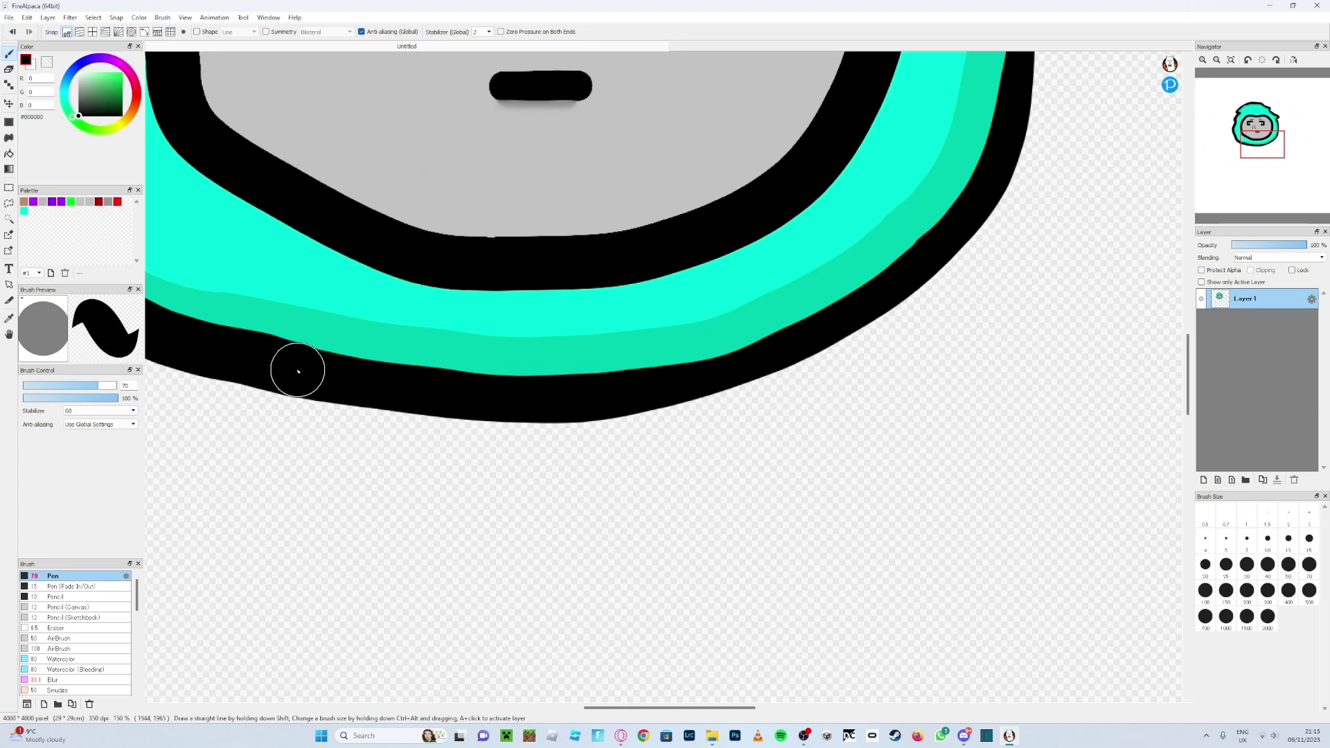
mouse_move(297, 372)
mouse_down()
mouse_move(439, 397)
mouse_move(602, 400)
mouse_move(762, 370)
mouse_move(938, 268)
mouse_move(1010, 176)
mouse_move(1040, 62)
mouse_up()
scroll(956, 386, down, 5)
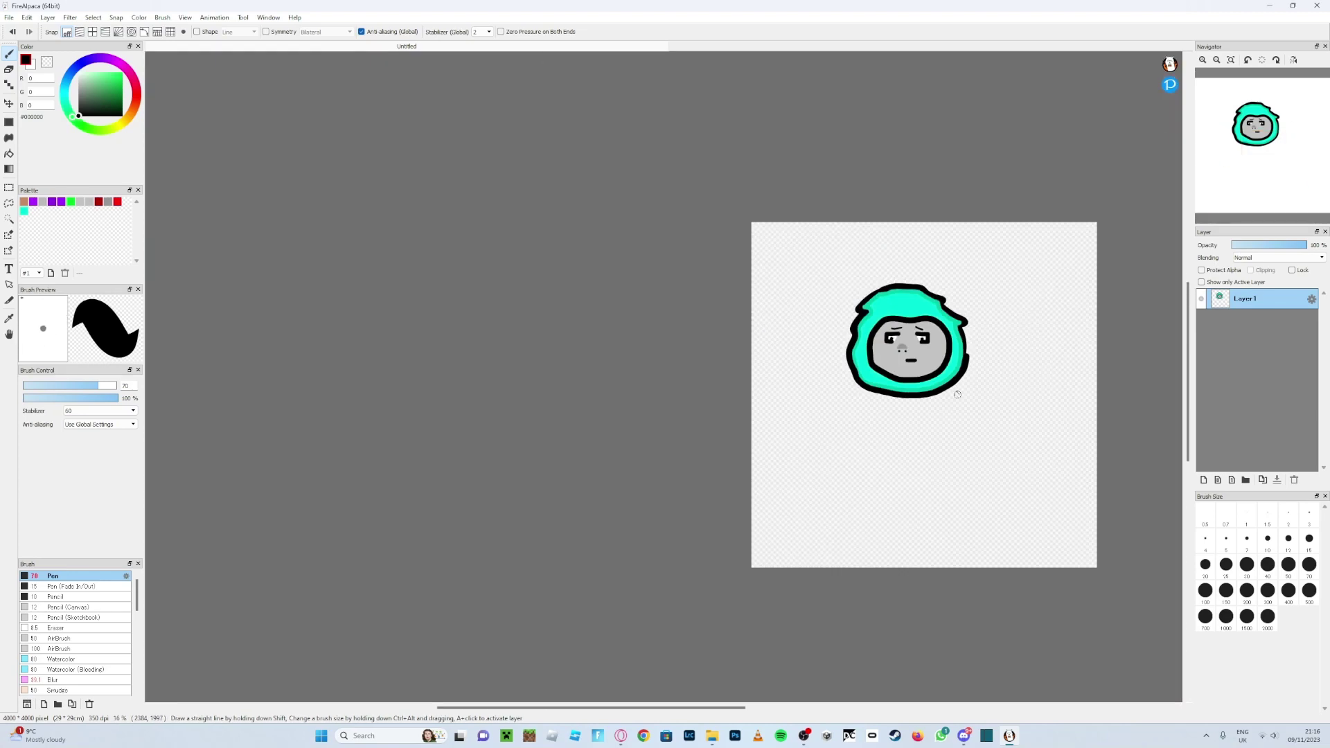
Step: Thicken the black head outline up the right side, past the right tuft to the upper-right tuft
scroll(998, 321, up, 4)
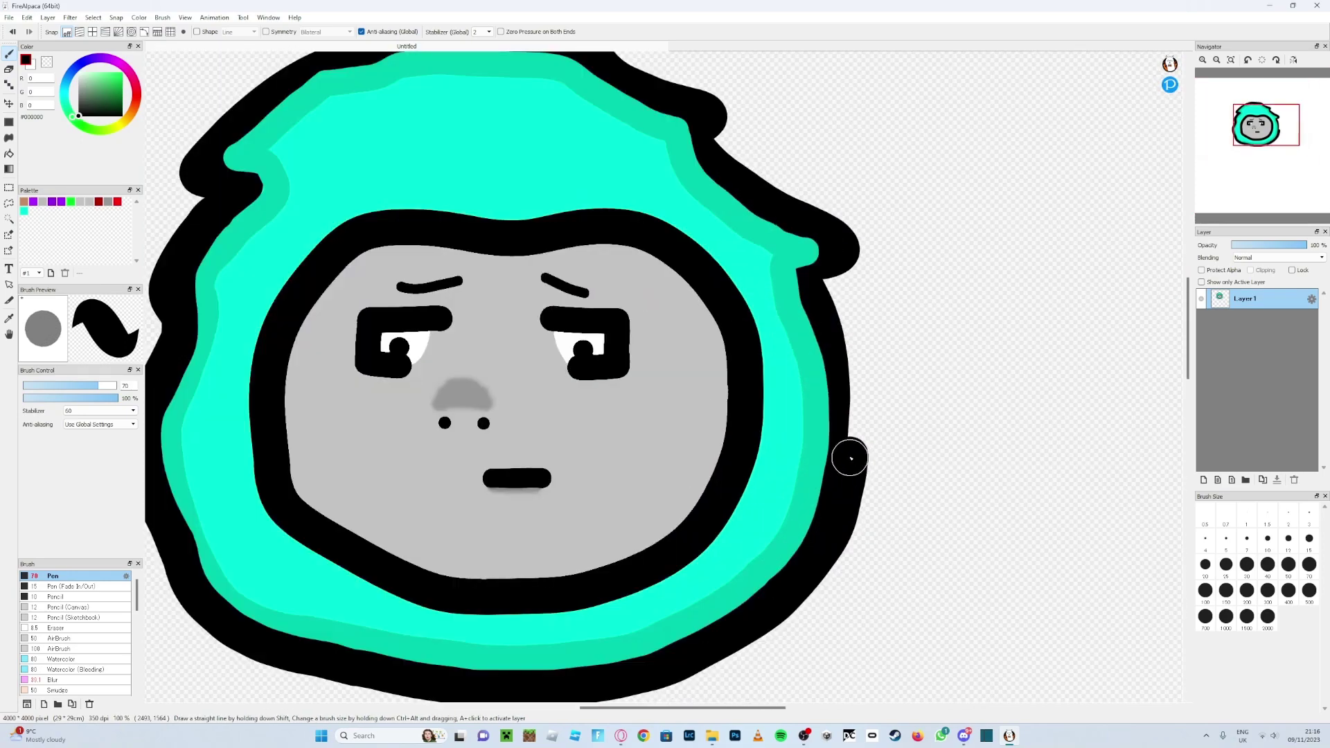
mouse_move(855, 436)
mouse_down()
mouse_move(863, 374)
mouse_move(833, 285)
mouse_up()
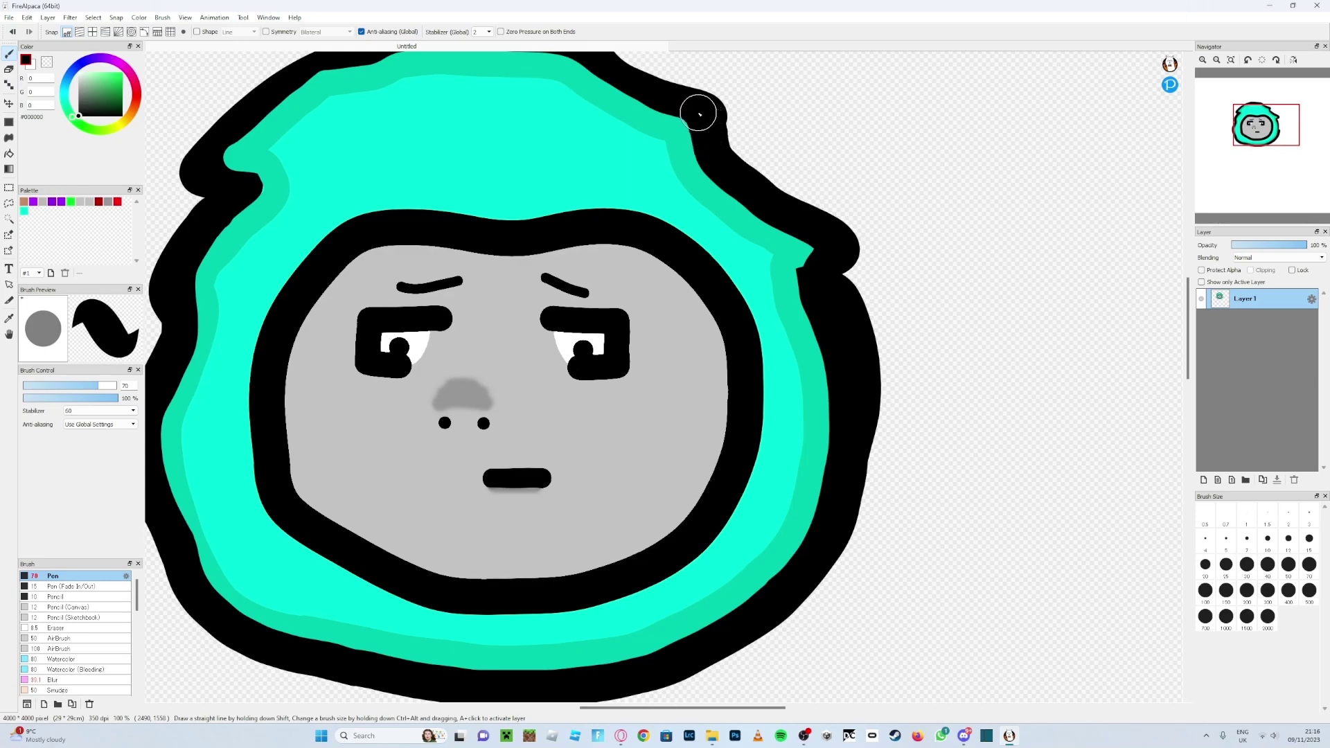
scroll(816, 260, down, 2)
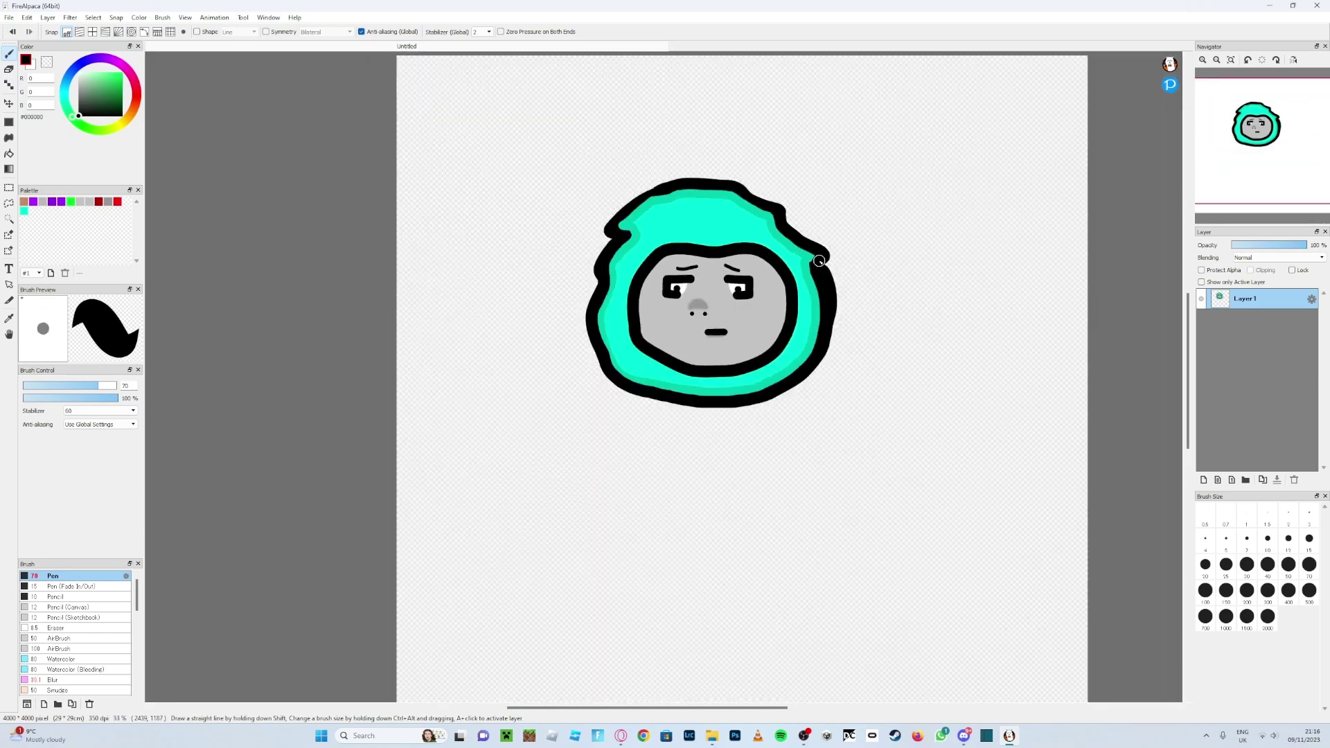
Step: Smooth the black outline at the notch beneath the right tuft, covering the jagged inner corner
scroll(811, 259, up, 6)
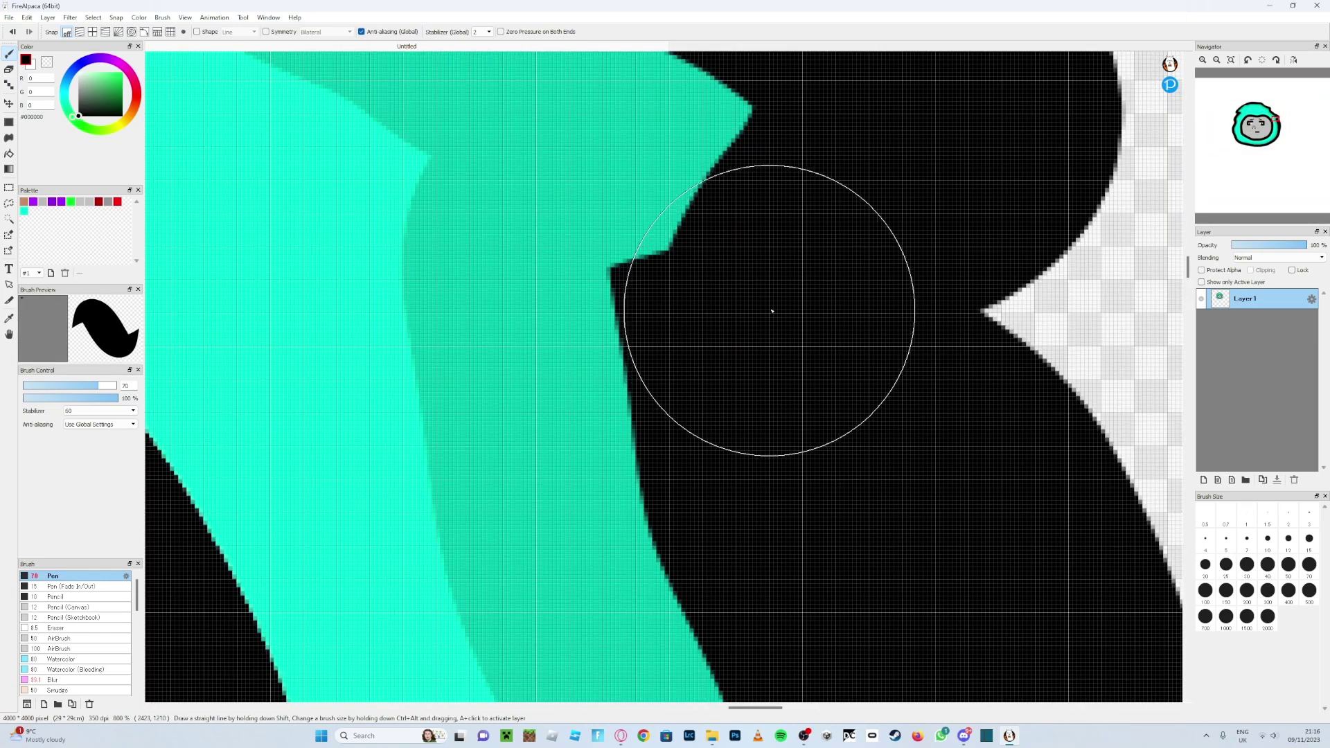
click(772, 309)
mouse_move(885, 217)
mouse_down()
mouse_move(857, 279)
mouse_move(761, 304)
mouse_move(818, 319)
mouse_move(743, 342)
mouse_up()
scroll(817, 326, down, 8)
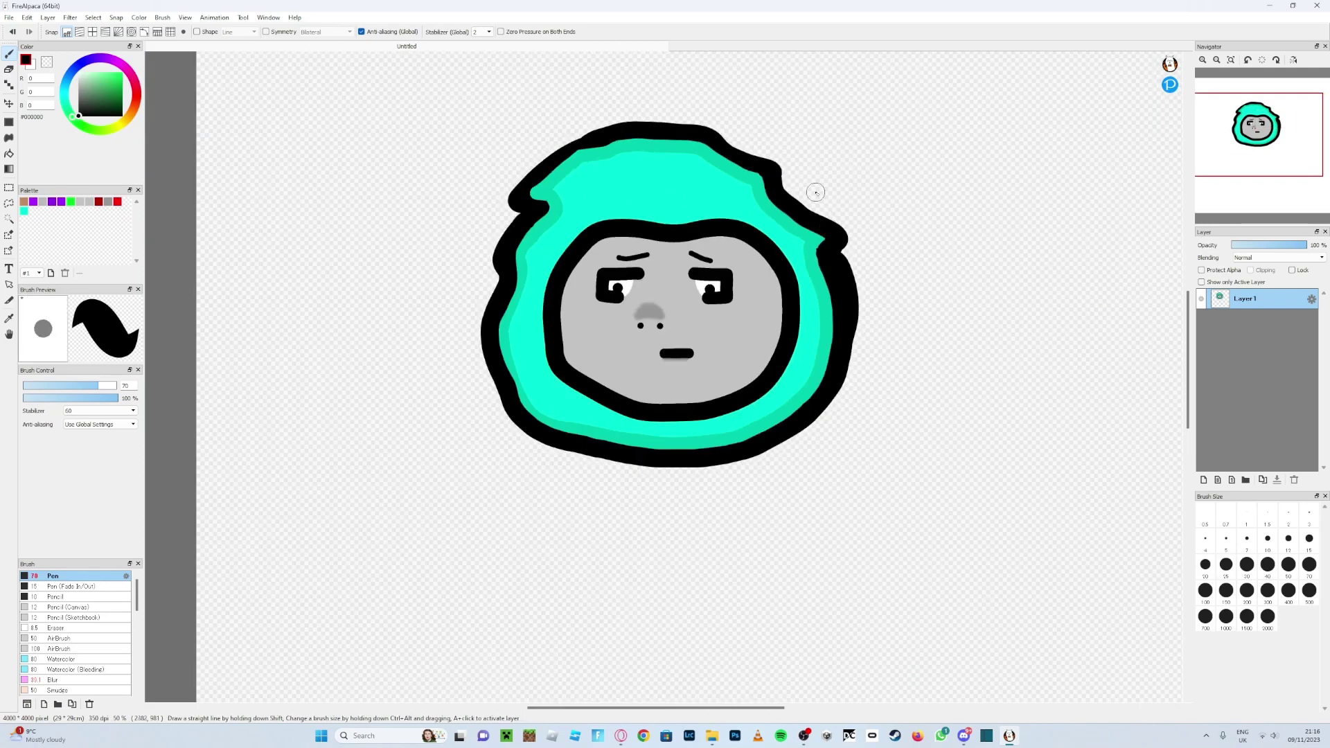
Step: Thicken the black outline around the upper-left notch and tuft, continuing up toward the top of the head
scroll(546, 180, down, 1)
scroll(546, 181, up, 5)
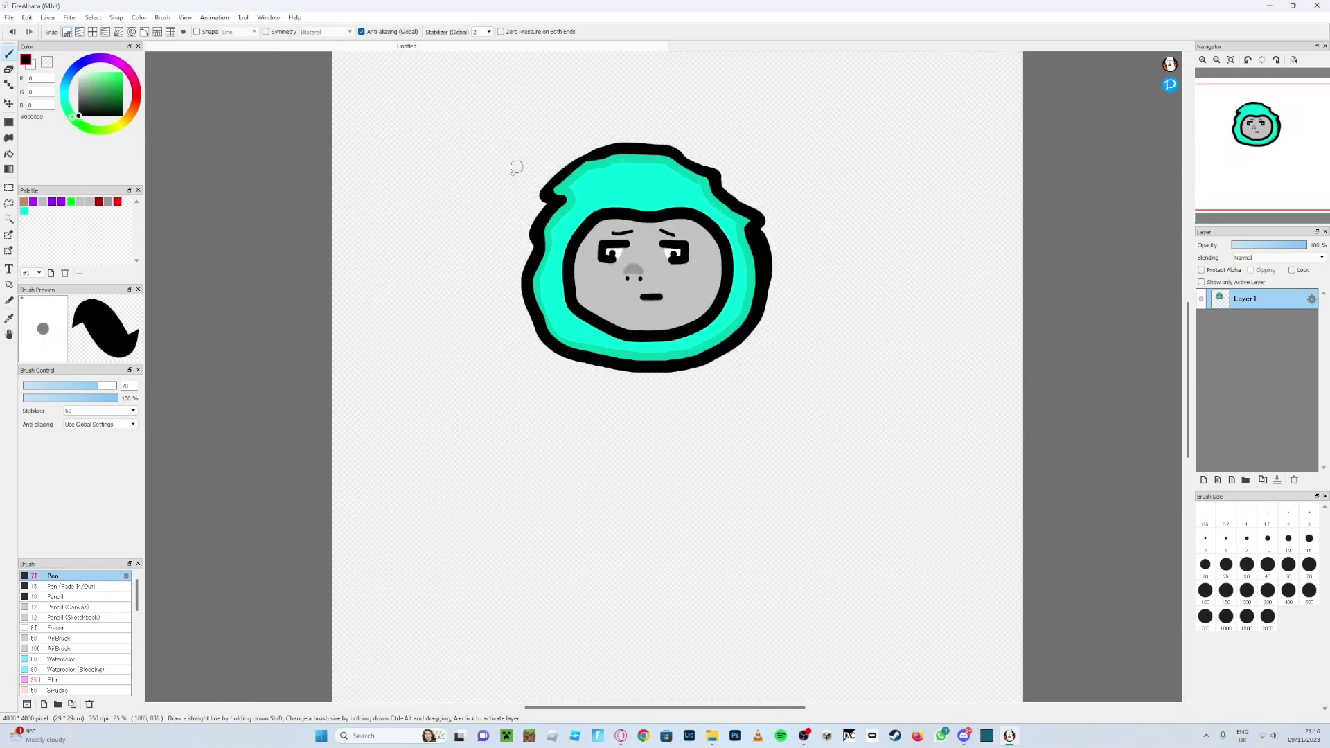
scroll(610, 229, down, 3)
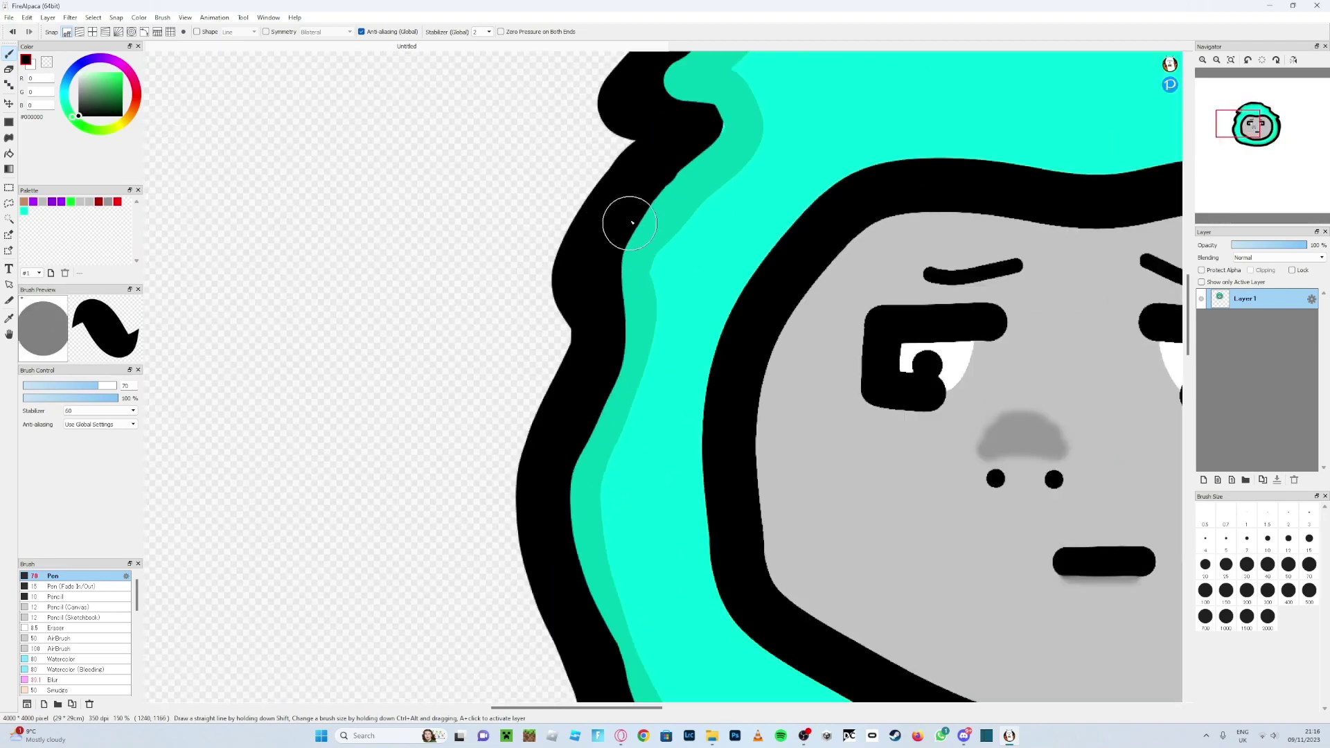
scroll(650, 111, up, 3)
mouse_move(668, 230)
mouse_down()
mouse_move(612, 363)
mouse_move(644, 321)
mouse_move(702, 288)
mouse_move(585, 219)
mouse_move(701, 86)
mouse_move(742, 54)
mouse_move(790, 45)
mouse_up()
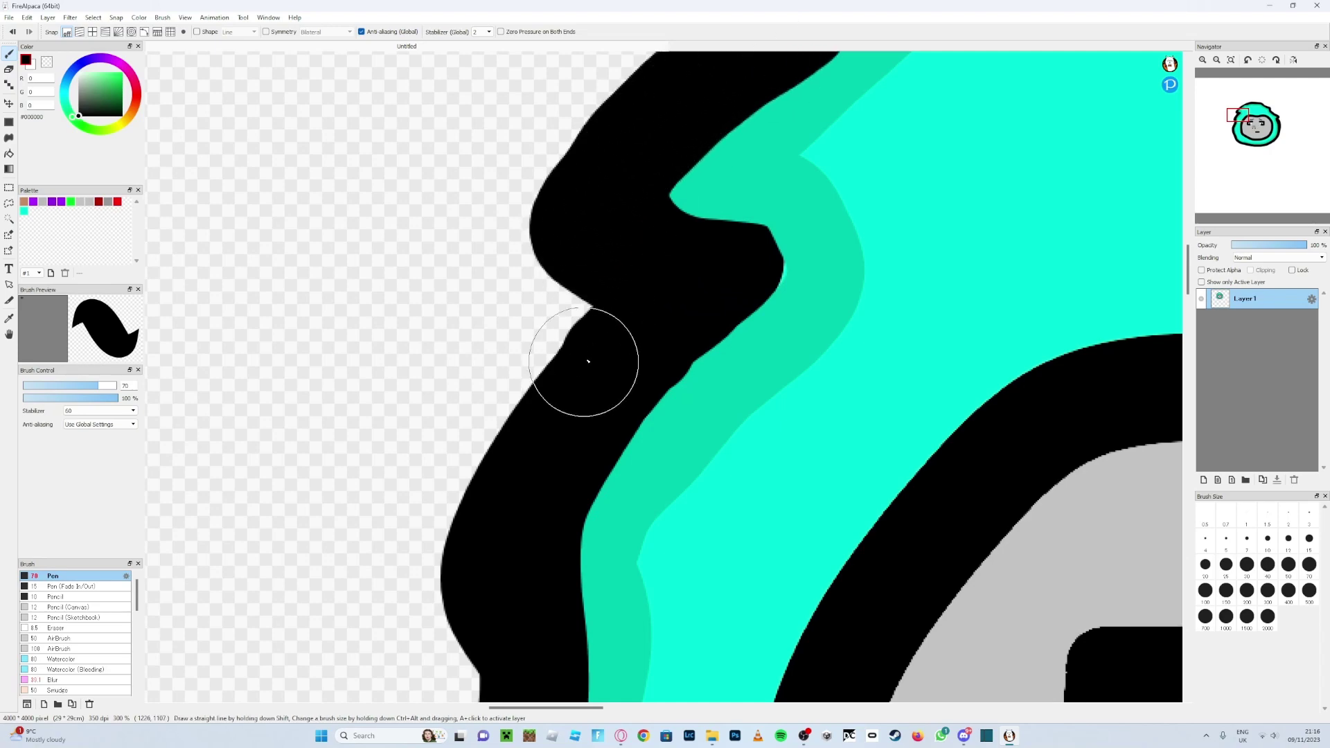
scroll(612, 365, down, 6)
Step: Thicken the black outline from the upper-left bulge across the top of the head
scroll(760, 236, up, 3)
scroll(760, 235, up, 4)
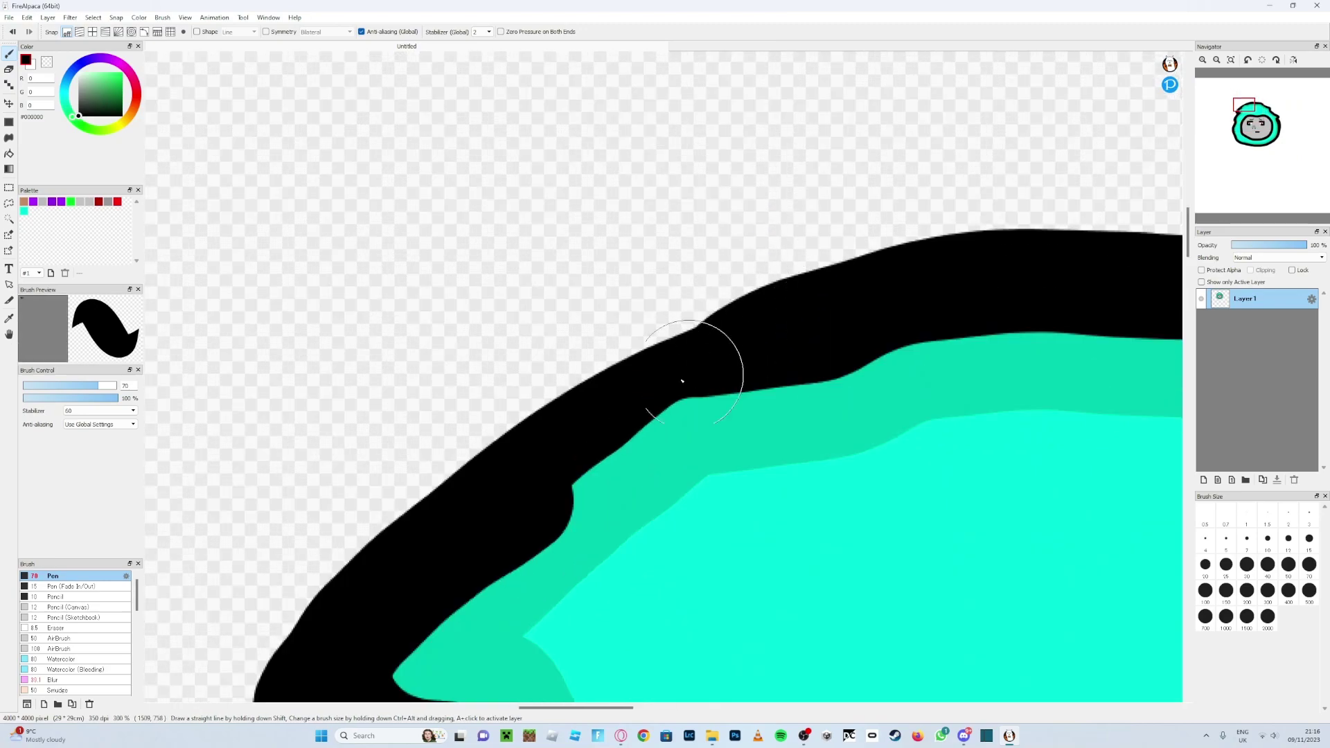
mouse_move(517, 503)
mouse_down()
mouse_move(671, 386)
mouse_move(858, 309)
mouse_move(980, 277)
mouse_move(1087, 270)
mouse_move(1243, 300)
mouse_up()
scroll(1018, 425, down, 7)
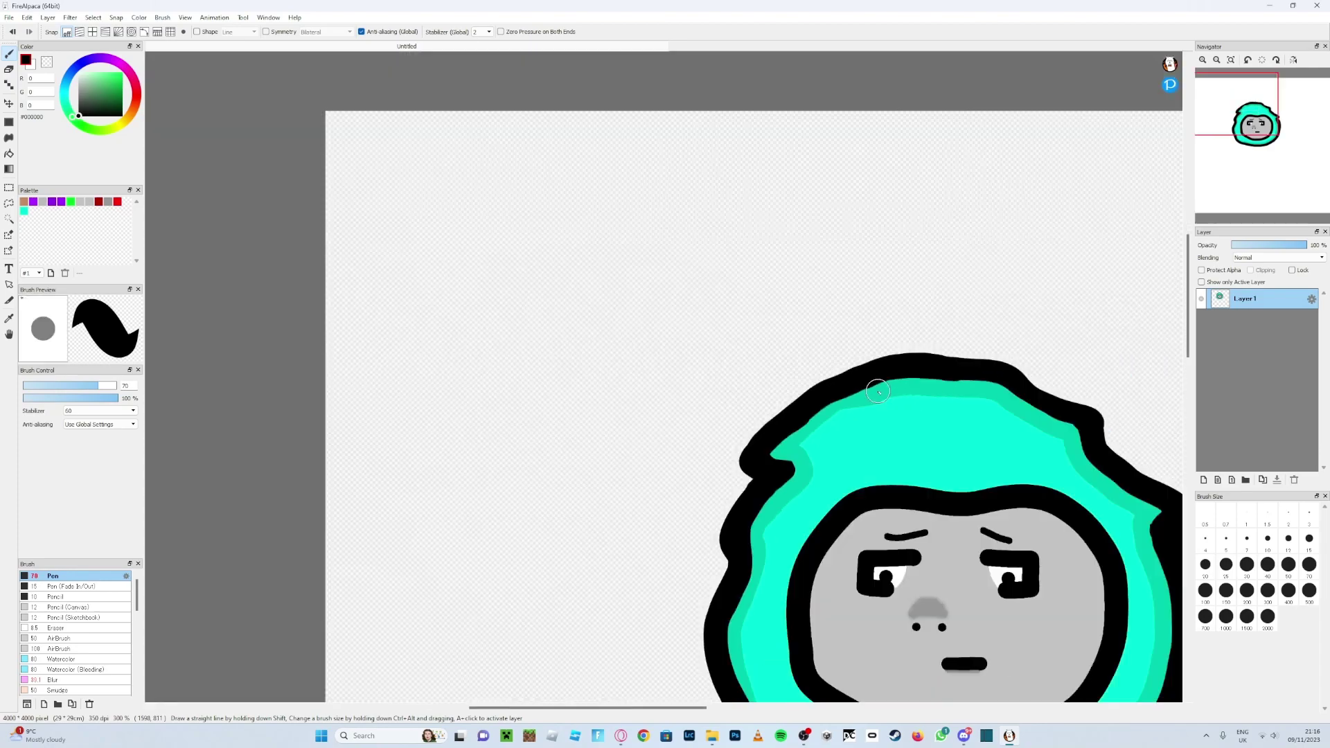
Step: Thicken and smooth the black head outline from the top of the head down past the upper-right tuft
scroll(939, 409, up, 3)
scroll(939, 409, up, 4)
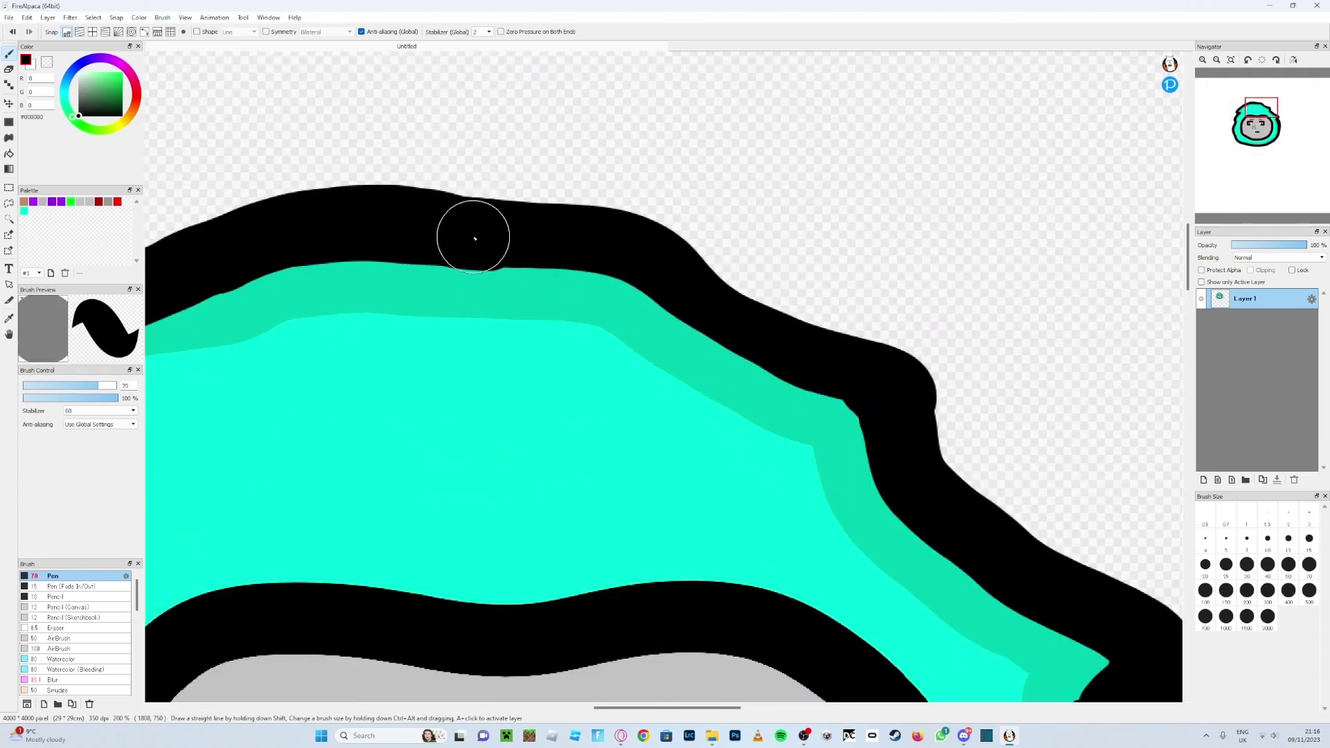
mouse_move(540, 241)
mouse_down()
mouse_move(641, 259)
mouse_move(749, 347)
mouse_move(867, 377)
mouse_move(930, 503)
mouse_move(912, 479)
mouse_up()
scroll(847, 423, down, 4)
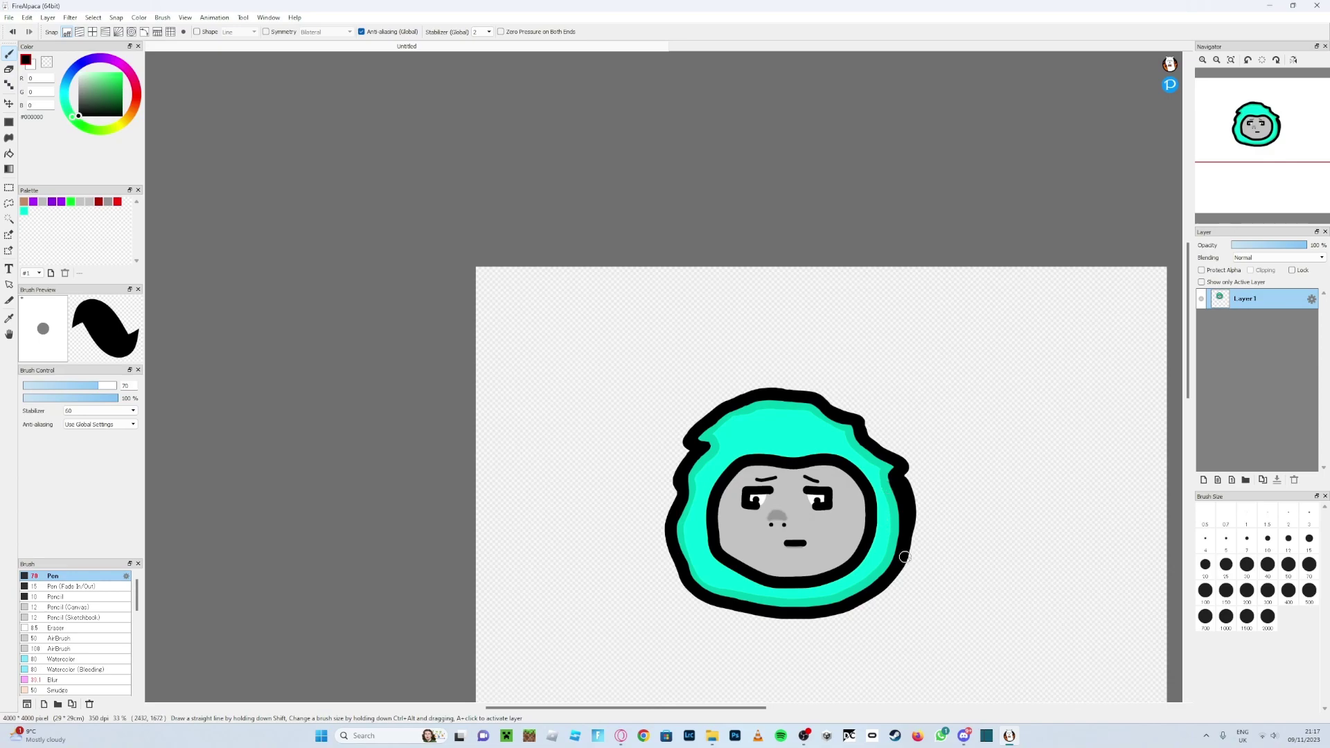
scroll(905, 557, down, 2)
scroll(923, 488, up, 5)
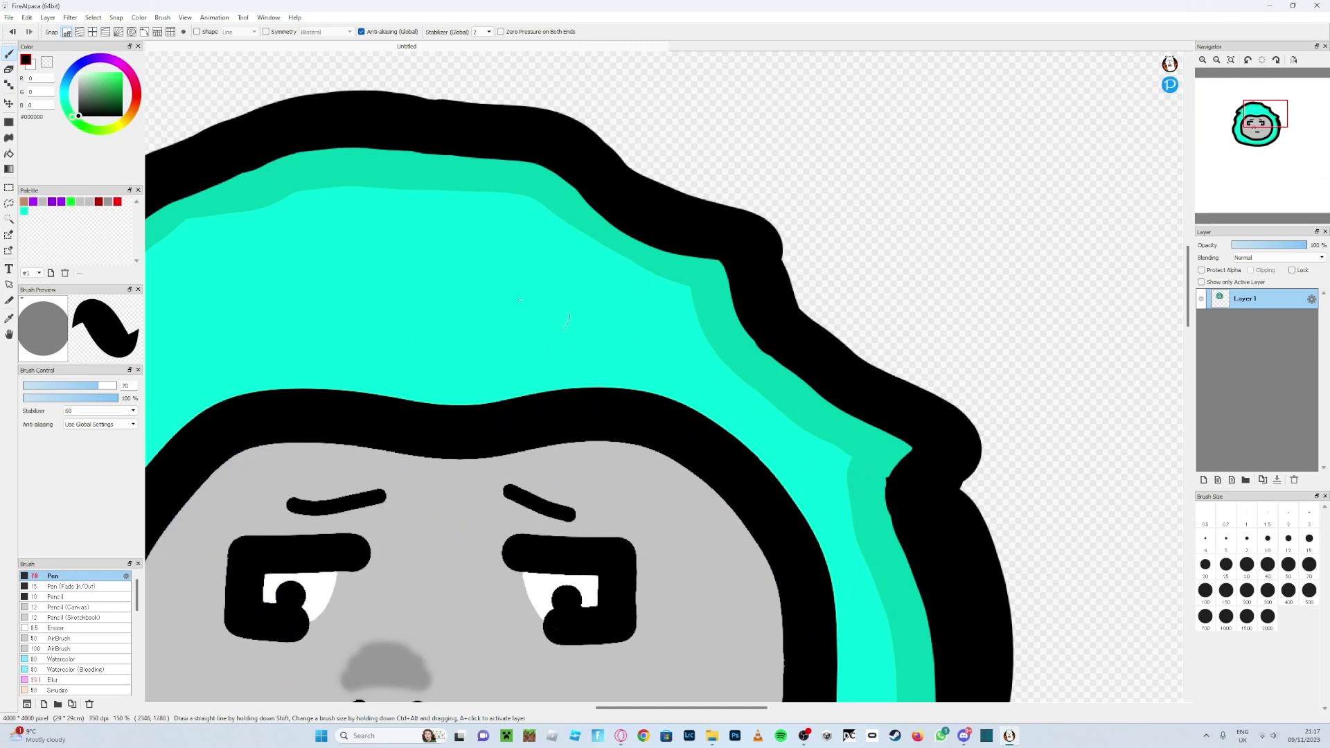
scroll(520, 300, down, 5)
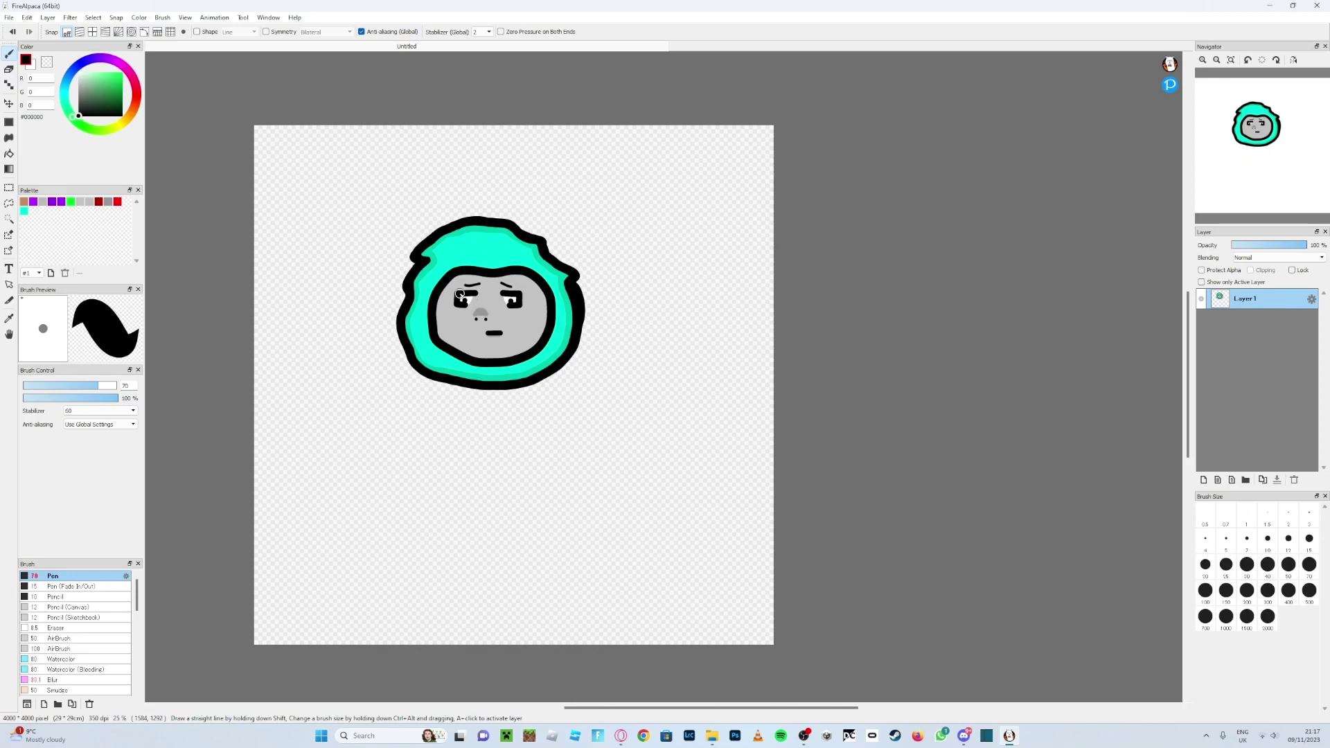
scroll(589, 287, down, 2)
scroll(693, 346, up, 4)
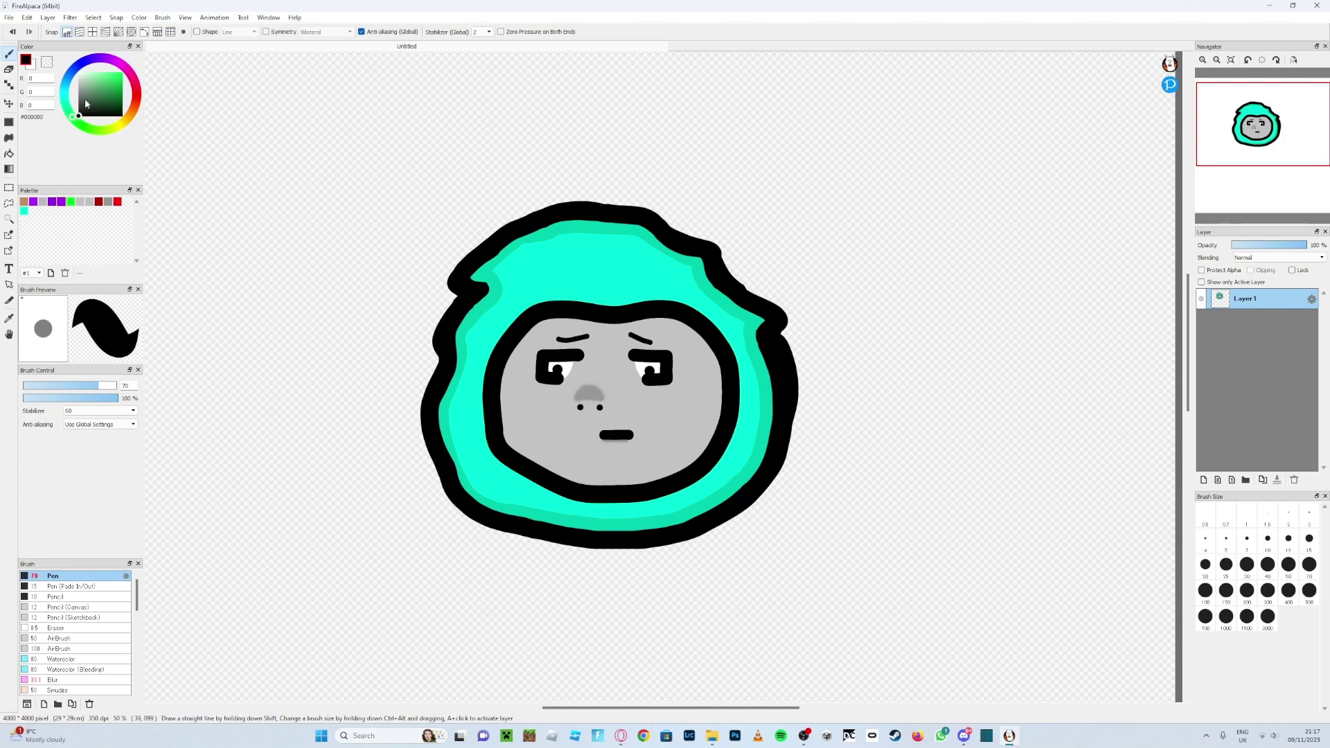
Step: Choose the darker gray (RGB 152, 152, 152) as the pen colour for shading the lower-left edge of the face
click(108, 202)
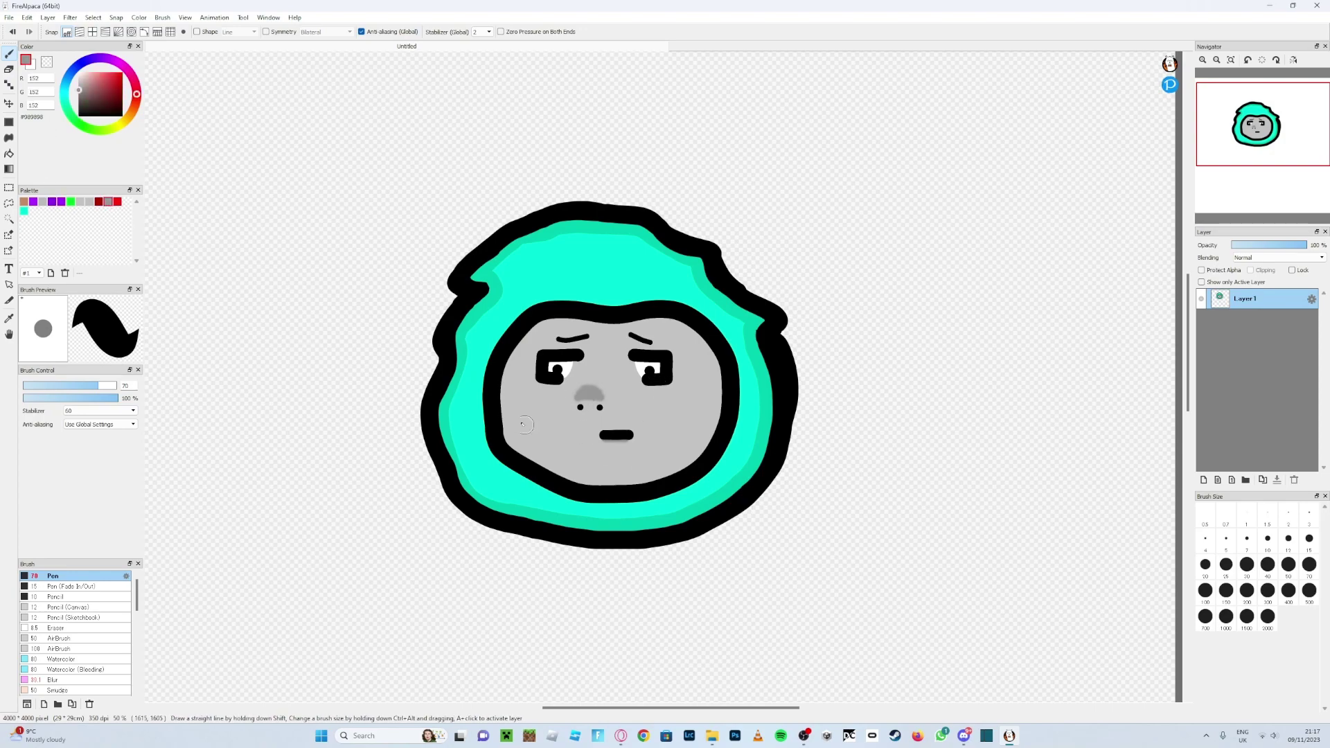
scroll(525, 424, down, 2)
scroll(524, 424, up, 2)
scroll(517, 413, up, 5)
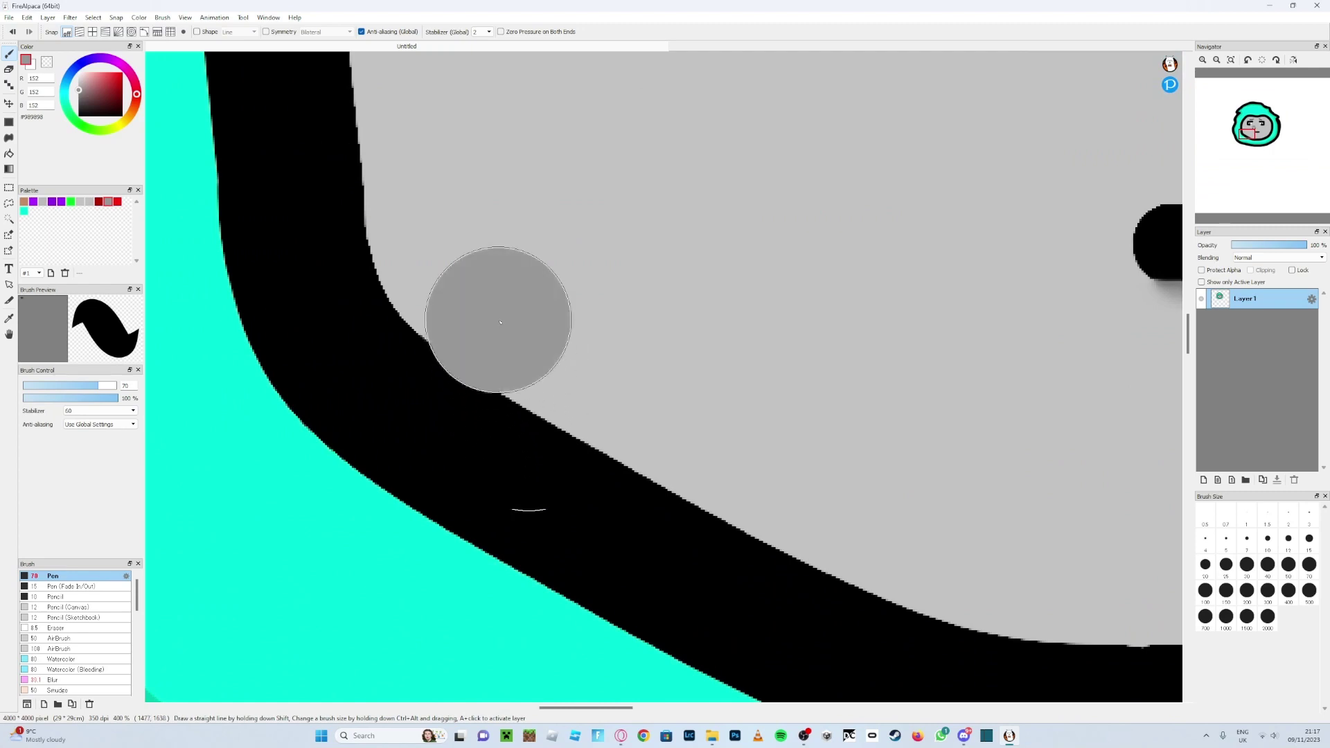
mouse_move(500, 322)
mouse_down()
mouse_move(713, 401)
mouse_move(701, 380)
mouse_up()
key(ctrl+z)
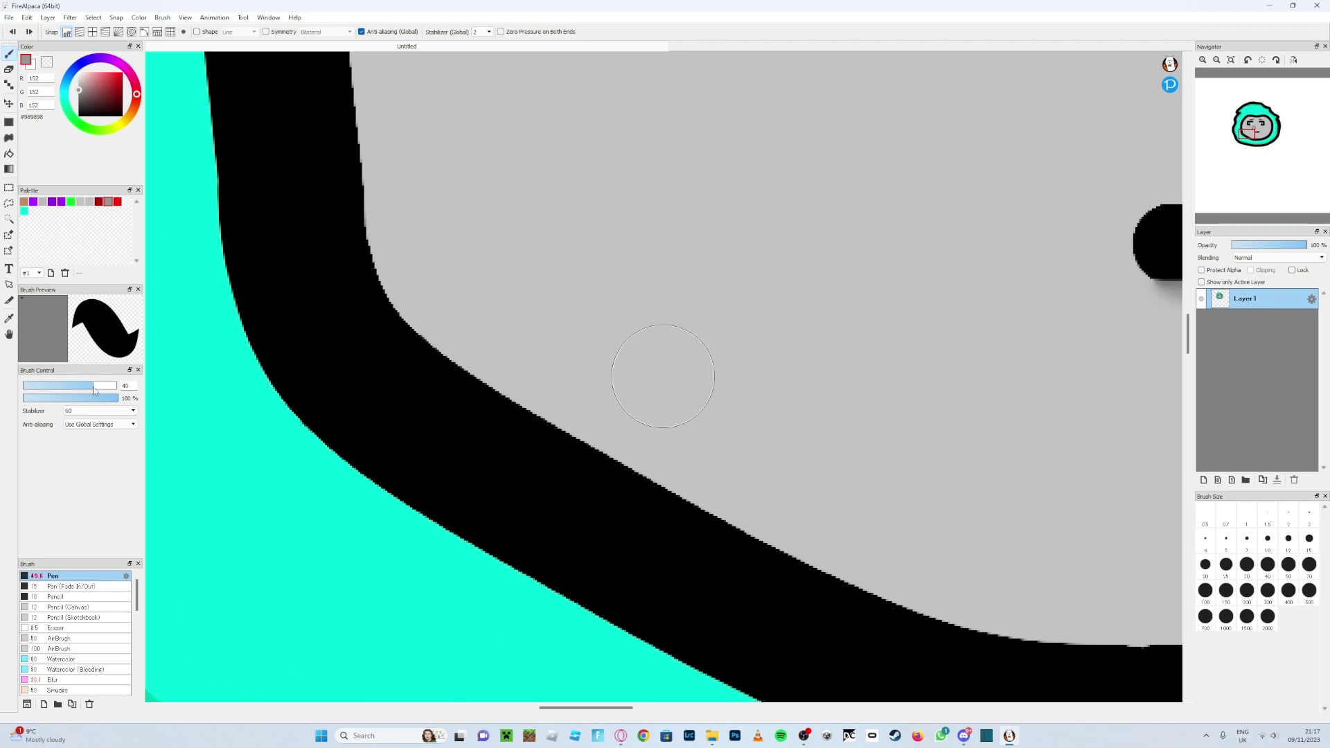
scroll(719, 306, down, 5)
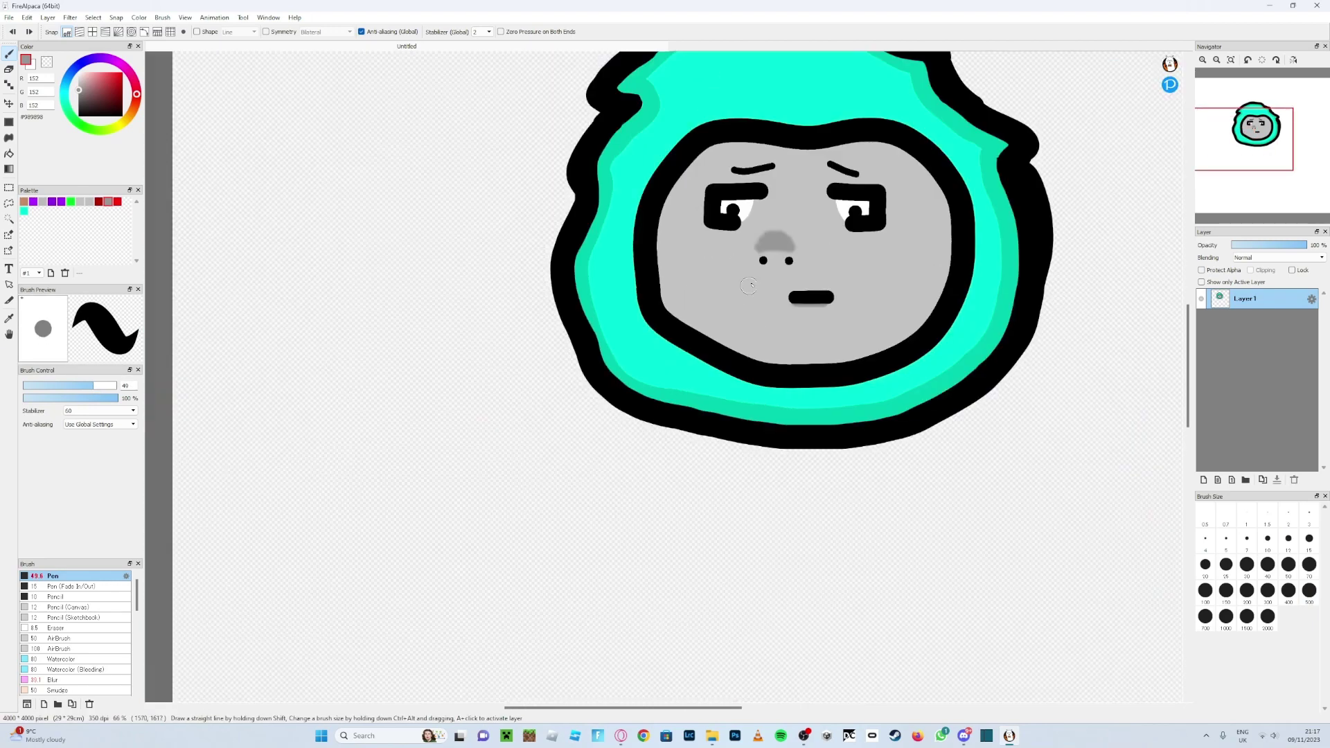
scroll(746, 213, up, 3)
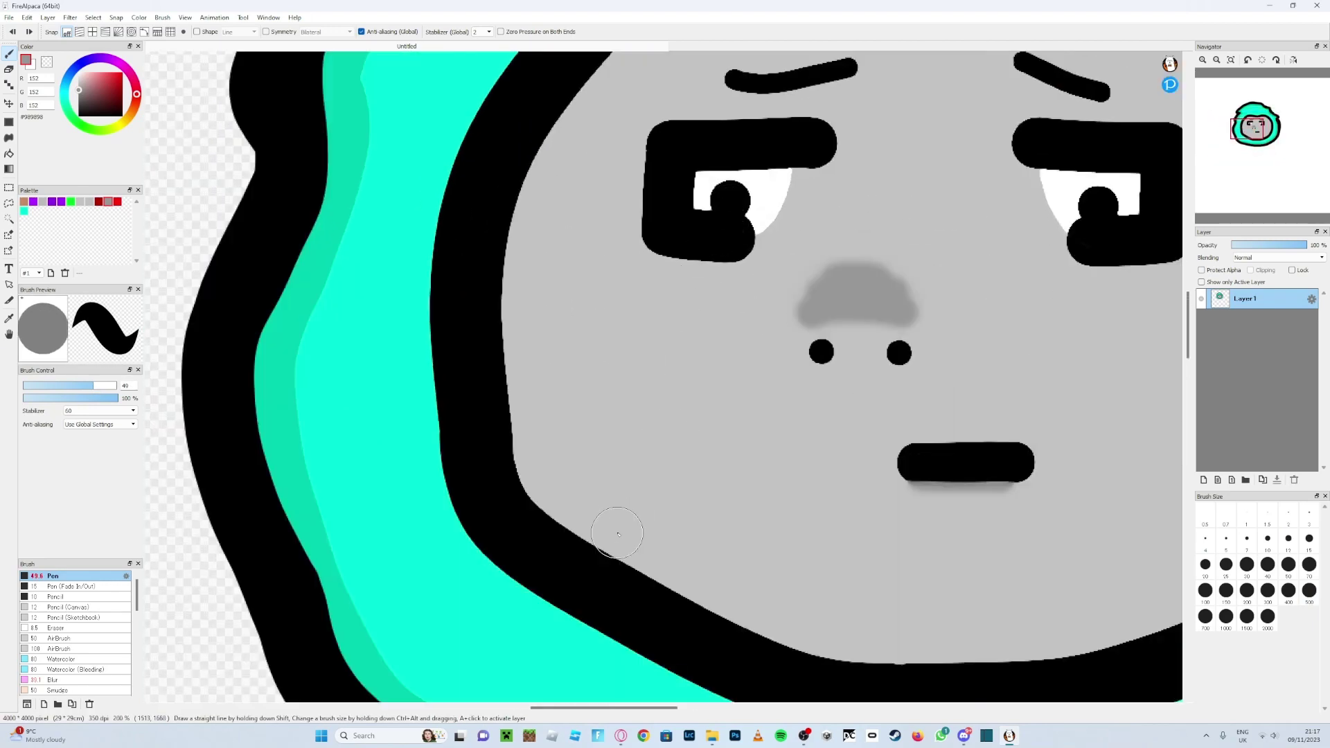
mouse_move(619, 535)
mouse_down()
mouse_move(555, 502)
mouse_move(483, 435)
mouse_move(476, 410)
mouse_up()
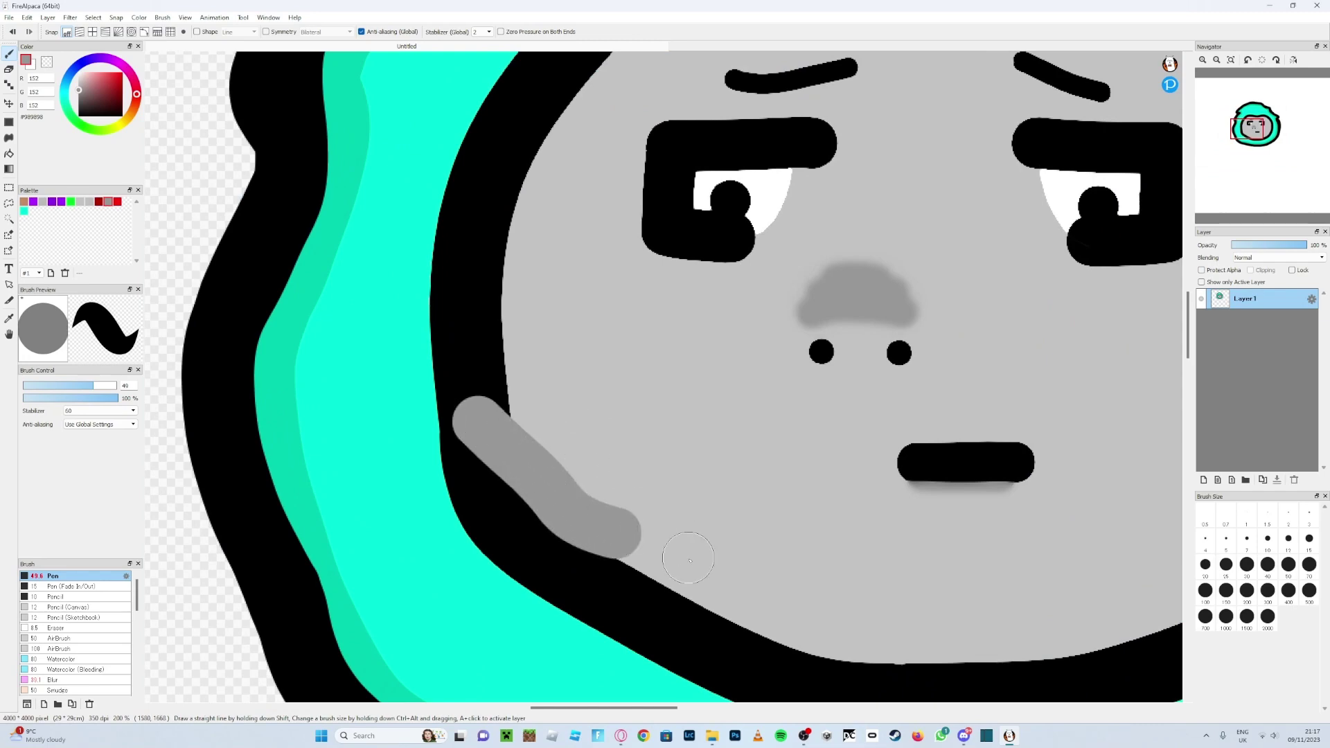
scroll(688, 559, down, 4)
scroll(832, 665, up, 3)
scroll(444, 416, up, 1)
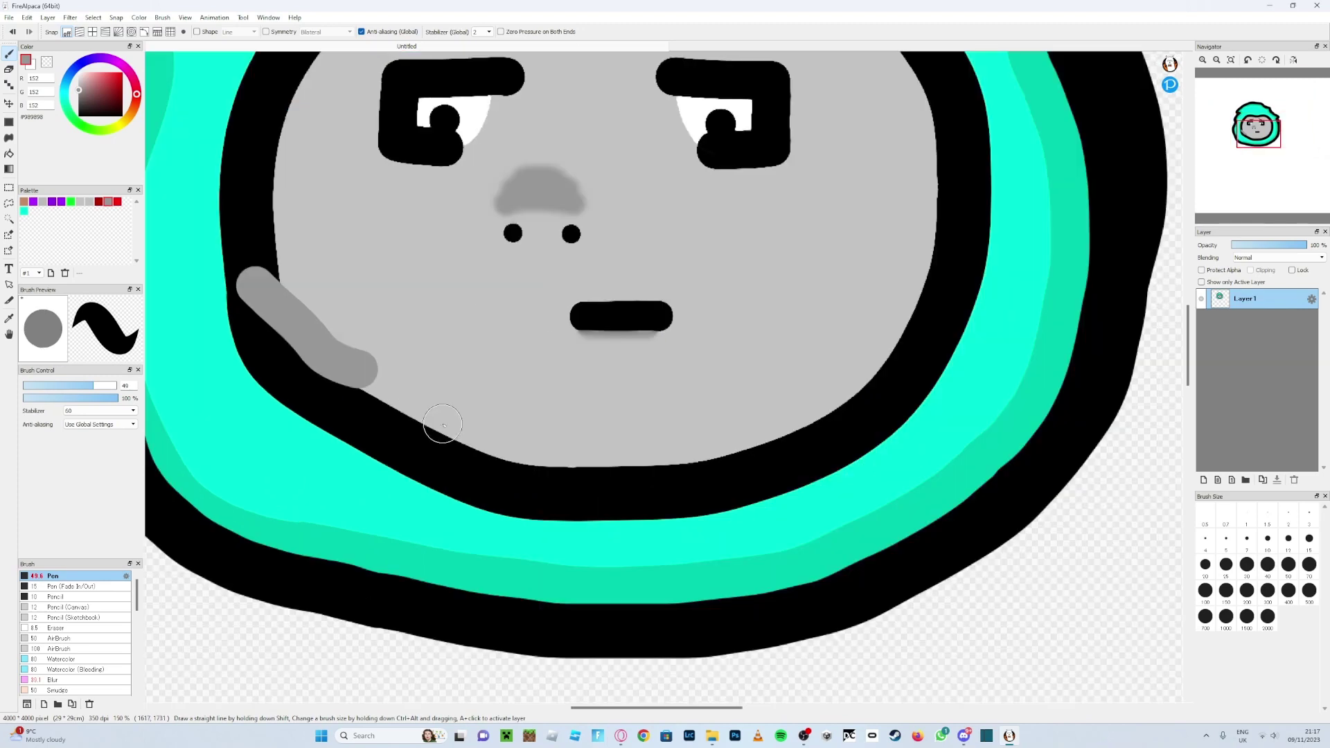
key(ctrl+z)
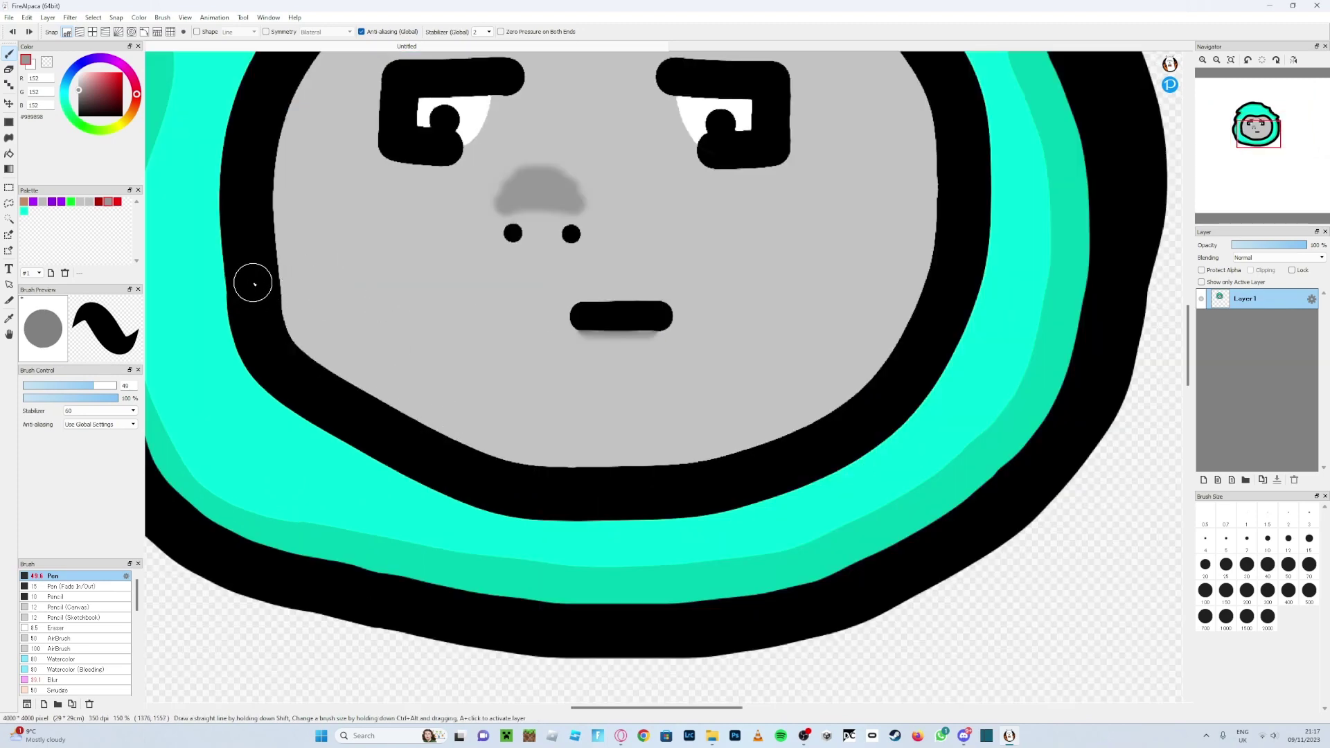
Step: Shade the face's lower inner edge with a darker gray curve from side to side, and repaint the black face outline over its outer edge
mouse_move(252, 283)
mouse_down()
mouse_move(344, 386)
mouse_move(466, 441)
mouse_move(584, 467)
mouse_move(778, 432)
mouse_move(935, 327)
mouse_up()
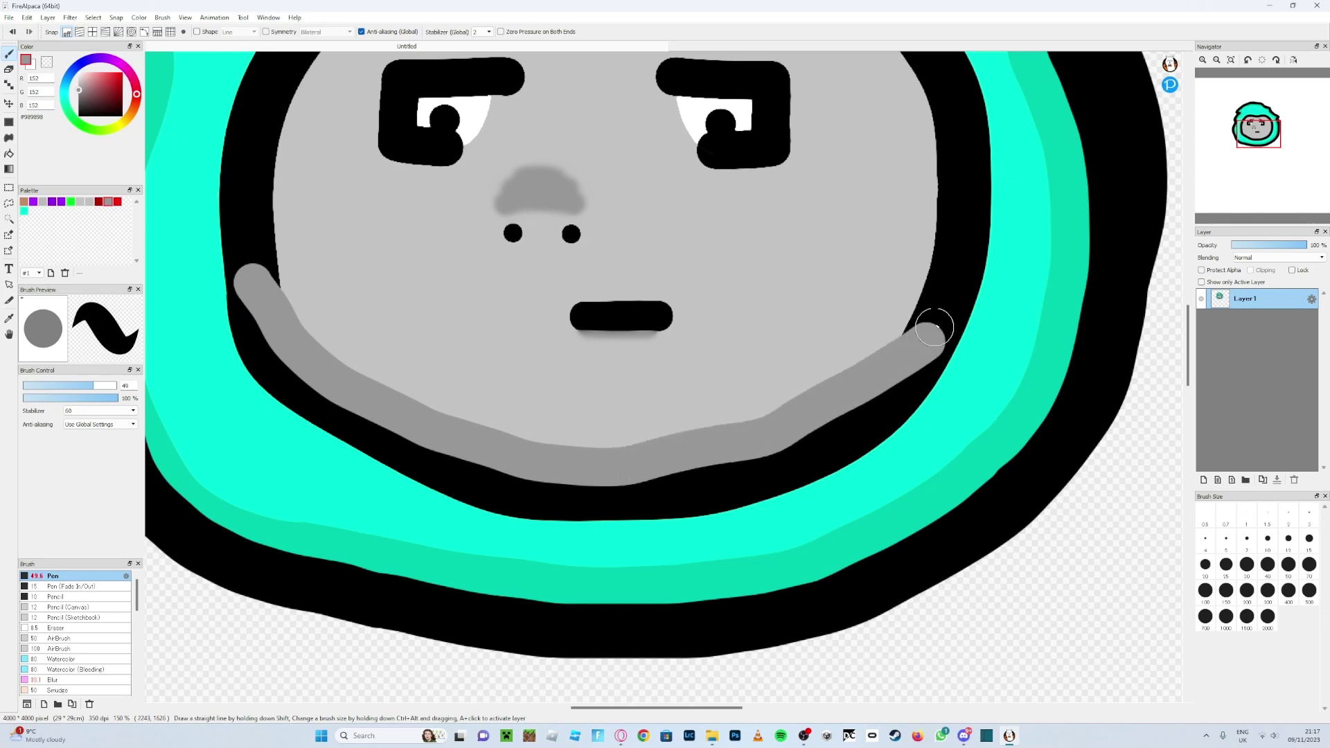
alt+click(239, 257)
mouse_move(254, 253)
mouse_down()
mouse_move(278, 362)
mouse_move(334, 416)
mouse_move(439, 477)
mouse_move(581, 514)
mouse_move(711, 510)
mouse_move(809, 473)
mouse_move(909, 393)
mouse_move(952, 301)
mouse_move(894, 400)
mouse_move(848, 434)
mouse_up()
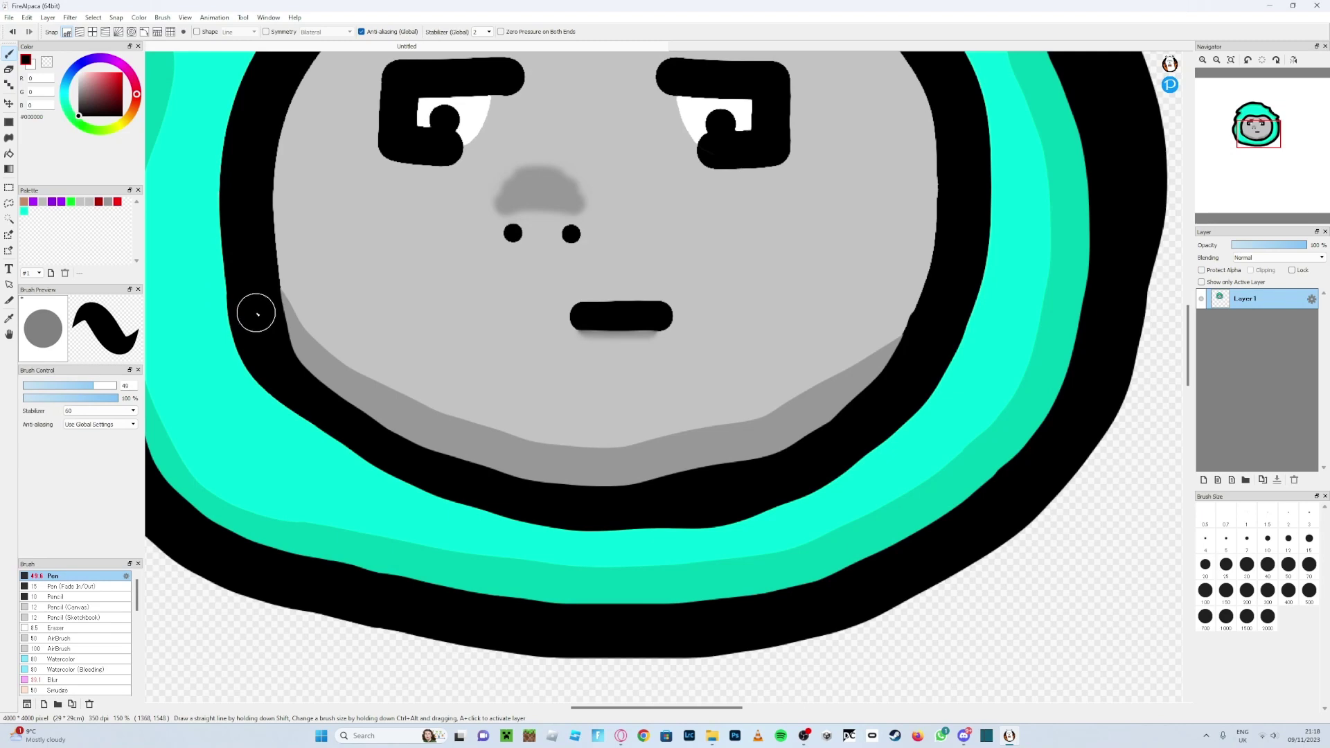
scroll(527, 341, down, 10)
scroll(527, 341, up, 5)
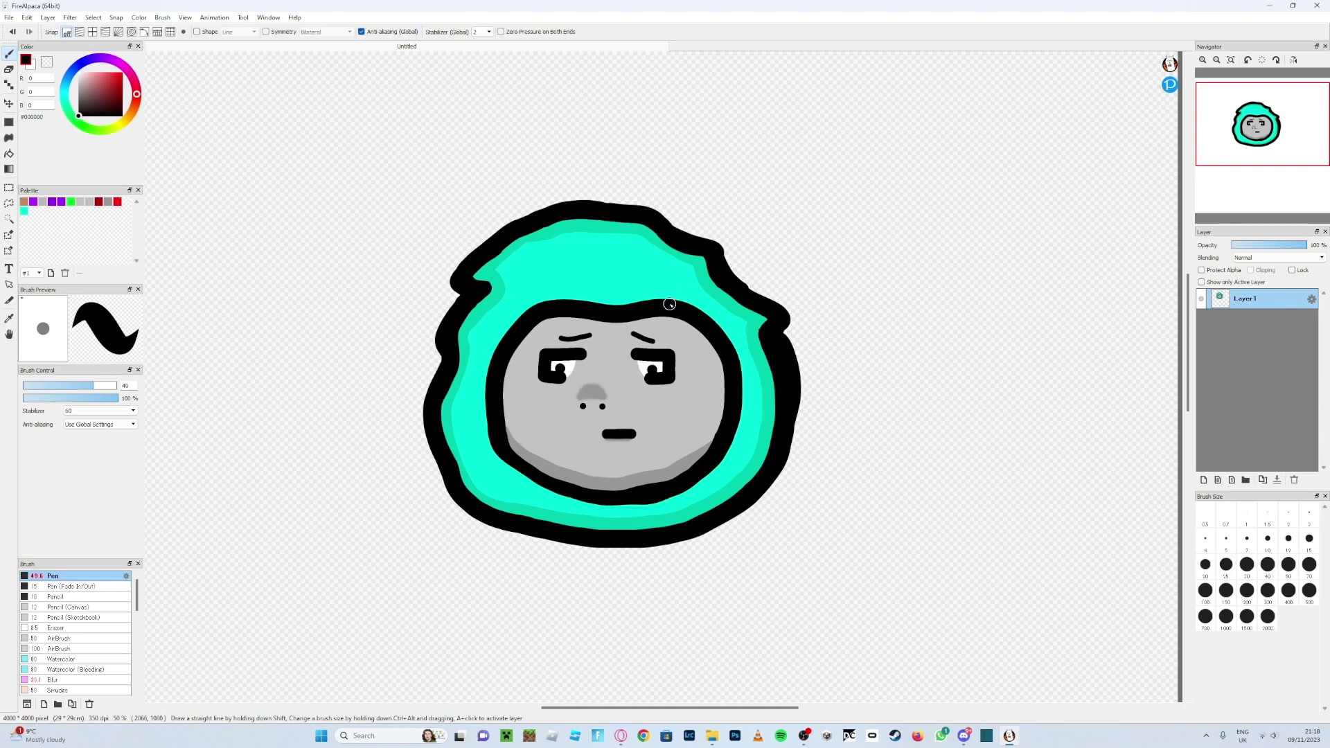
scroll(492, 416, up, 3)
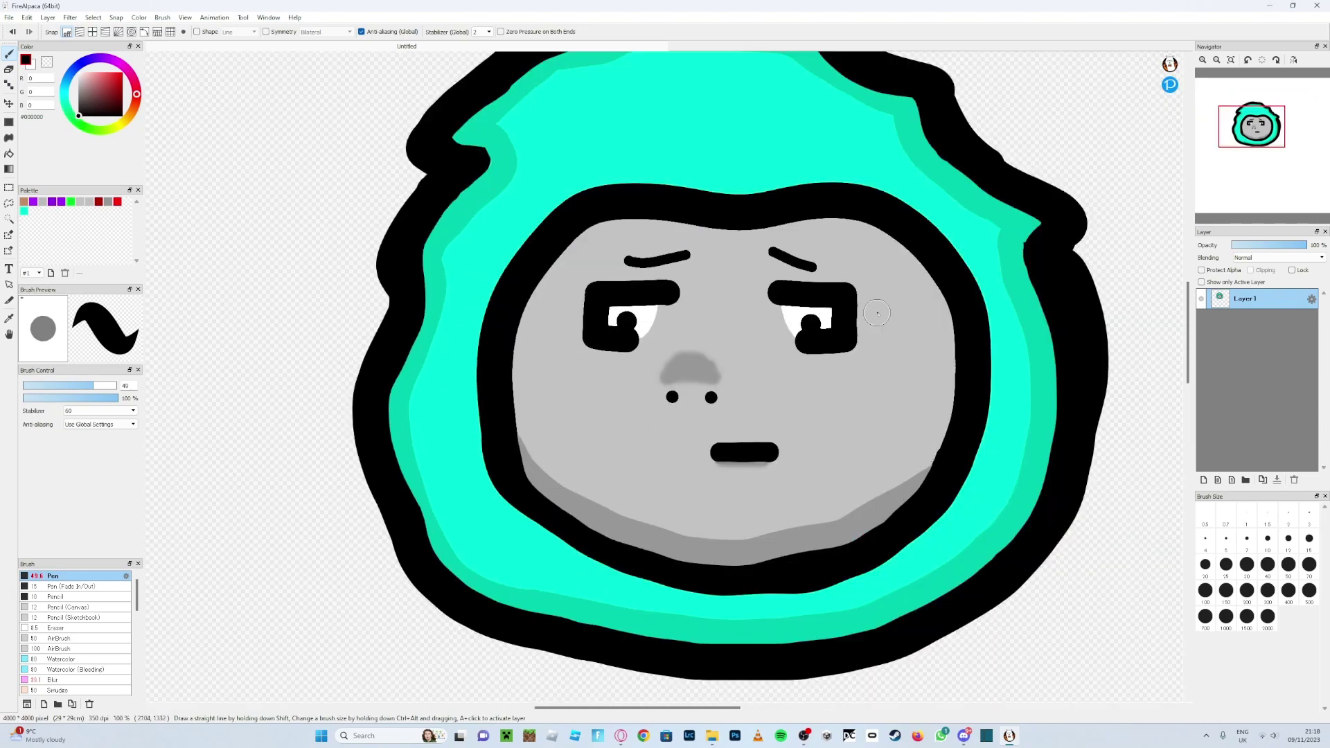
scroll(803, 354, down, 4)
scroll(829, 331, up, 3)
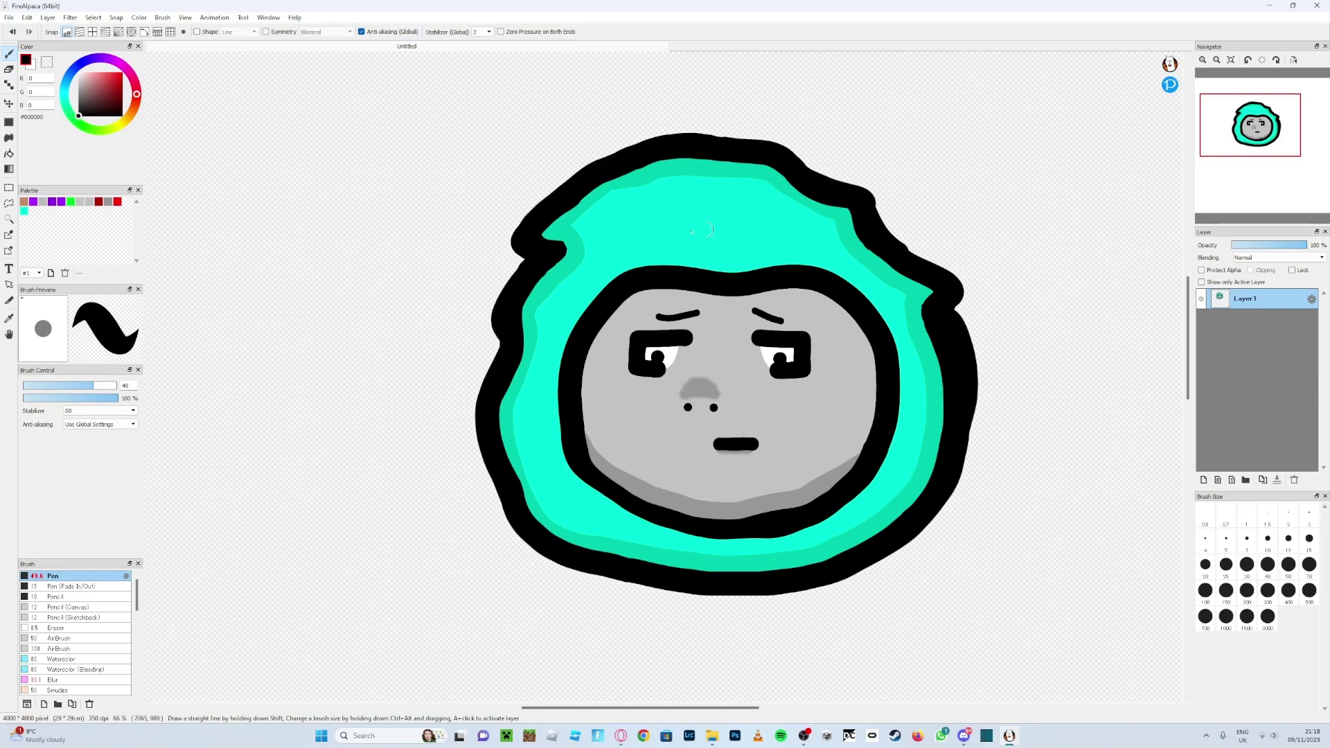
Step: Set the pen's brush size to 70, with the empty area beneath the head in view
scroll(751, 601, down, 3)
scroll(767, 547, up, 3)
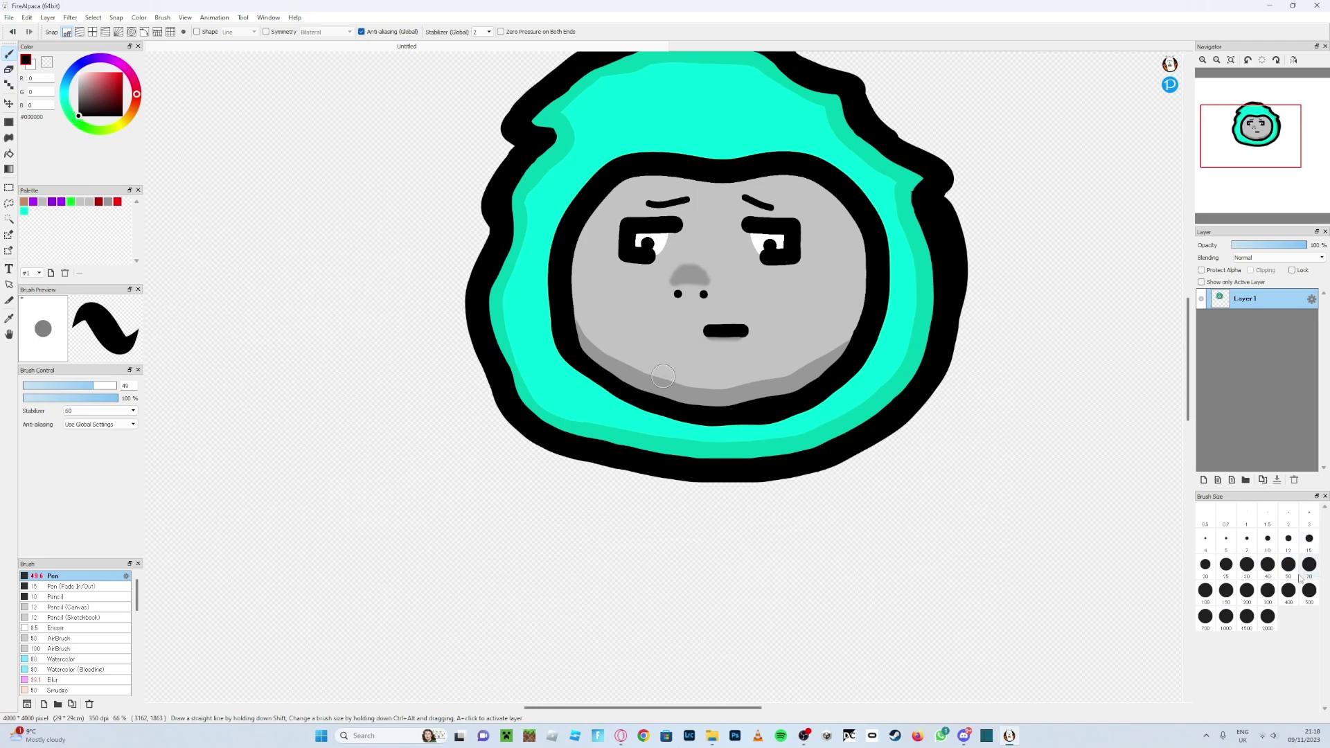
click(1206, 593)
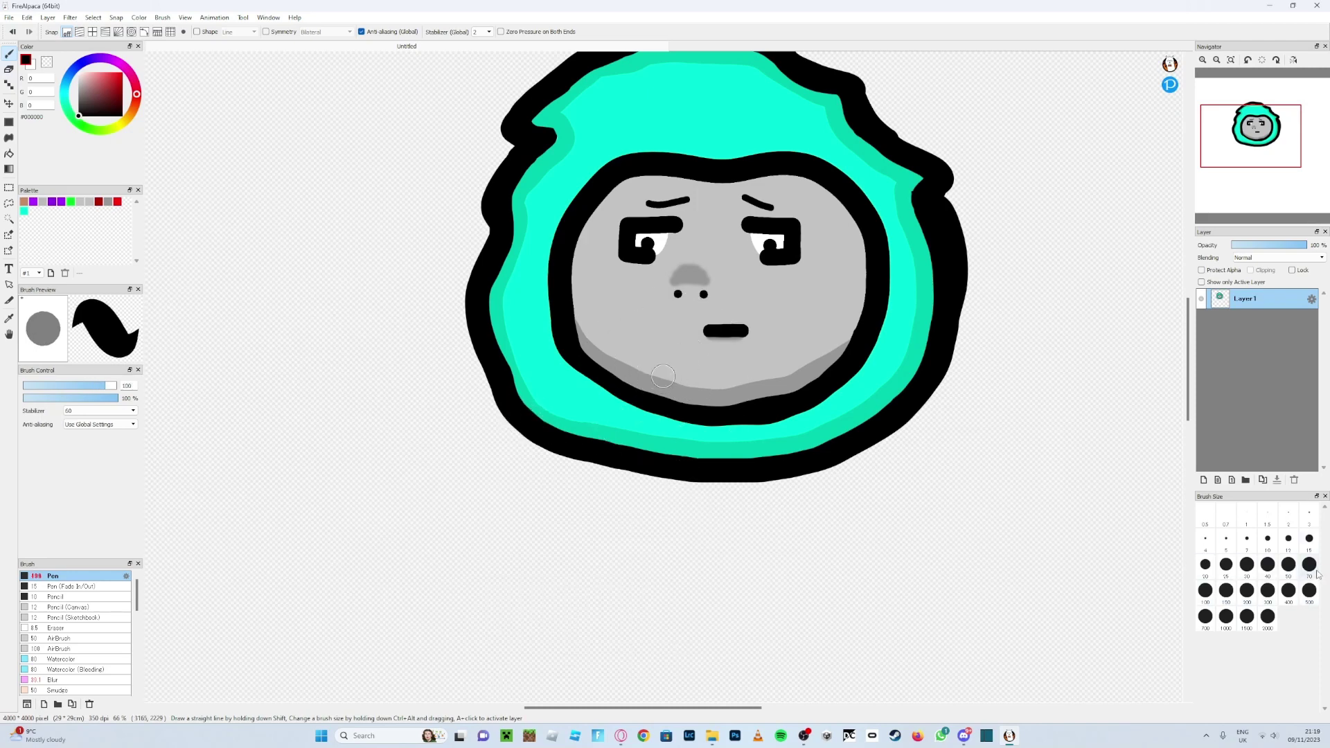
click(1310, 564)
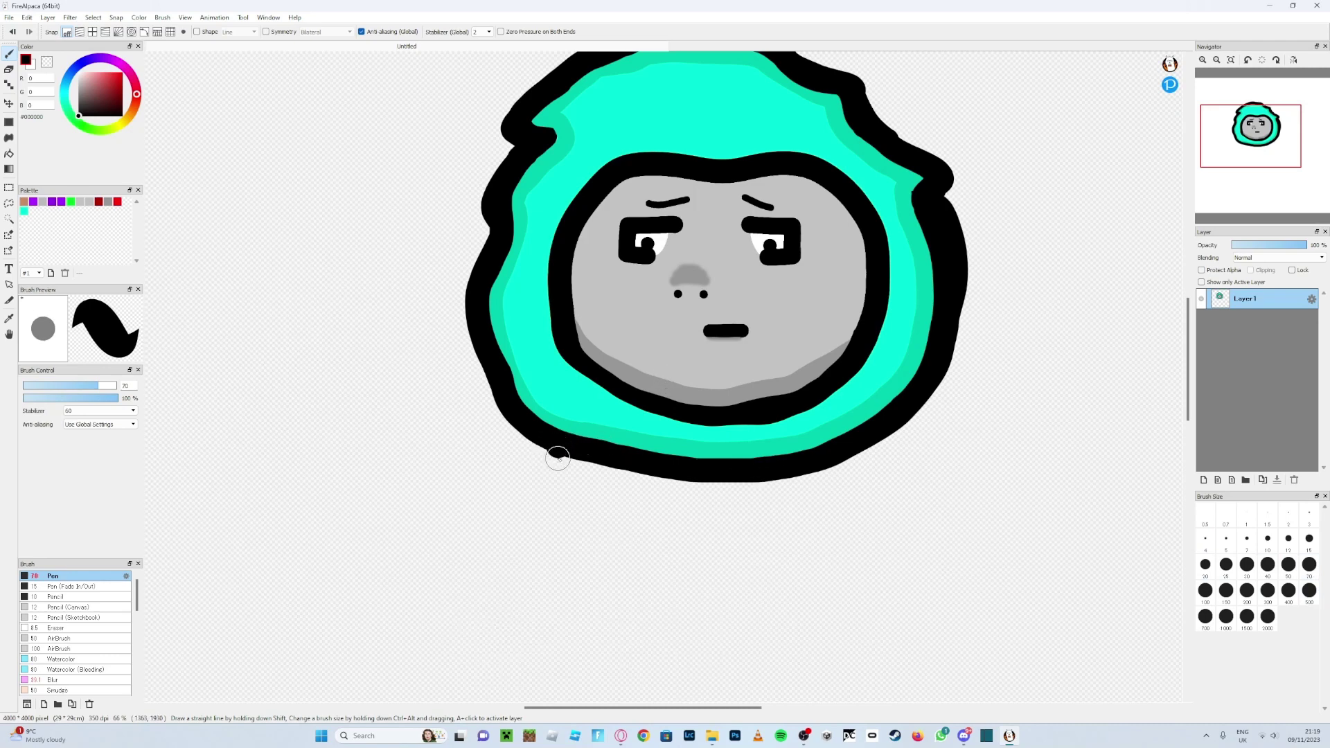
mouse_move(559, 457)
mouse_down()
mouse_move(537, 496)
mouse_move(485, 528)
mouse_up()
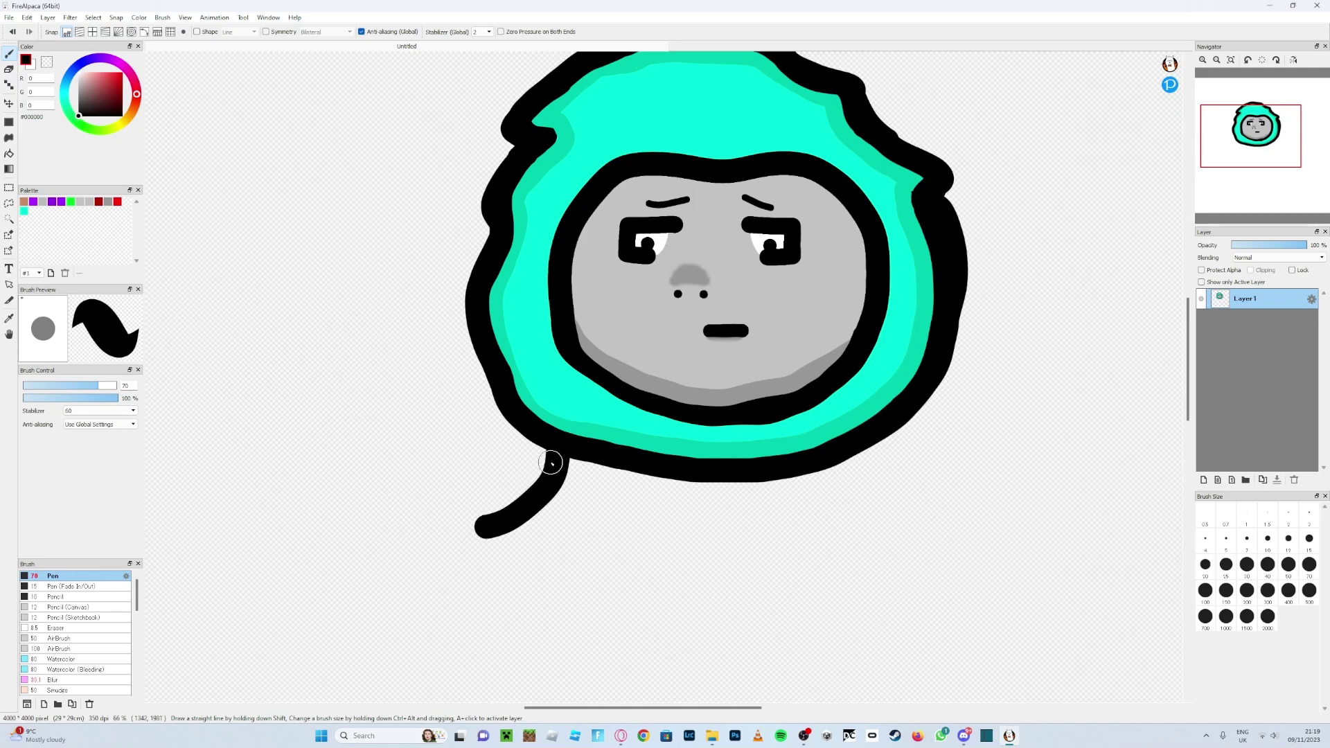
key(ctrl+z)
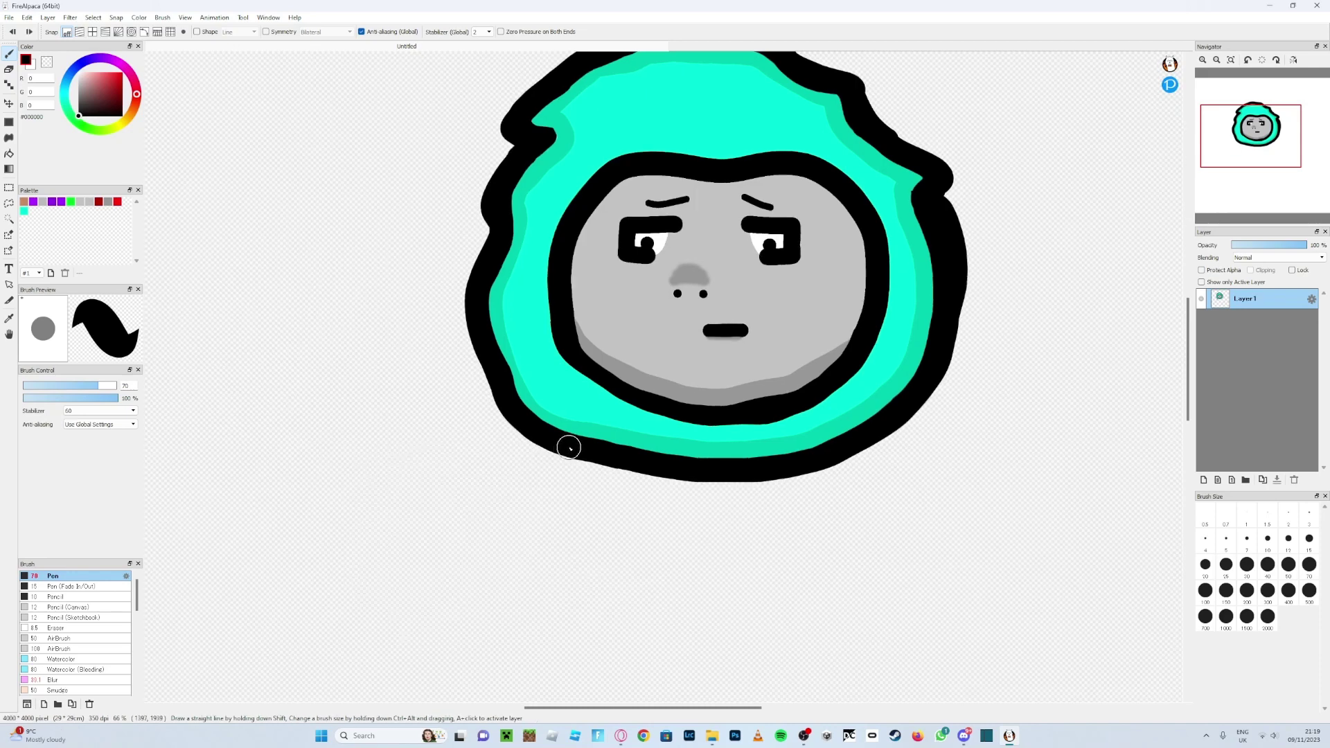
mouse_move(541, 463)
mouse_down()
mouse_move(394, 501)
mouse_move(365, 571)
mouse_move(372, 655)
mouse_up()
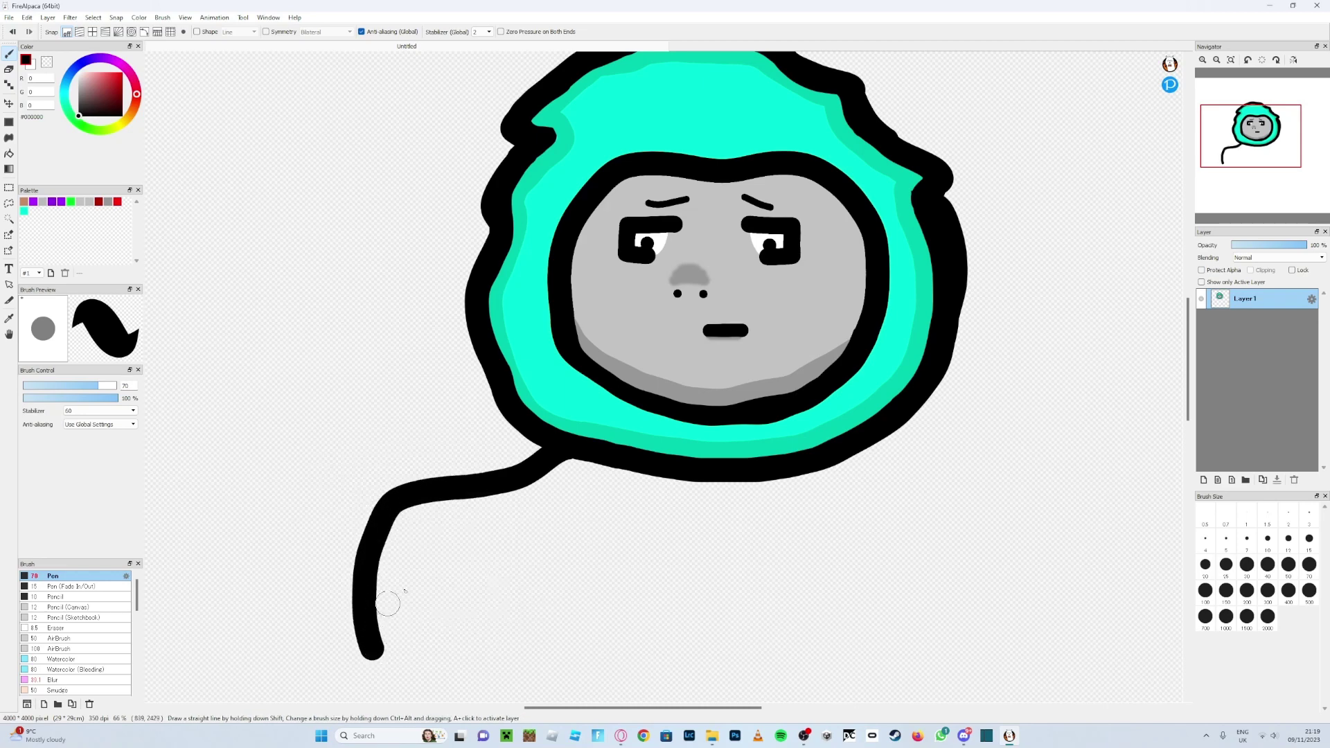
key(ctrl+z)
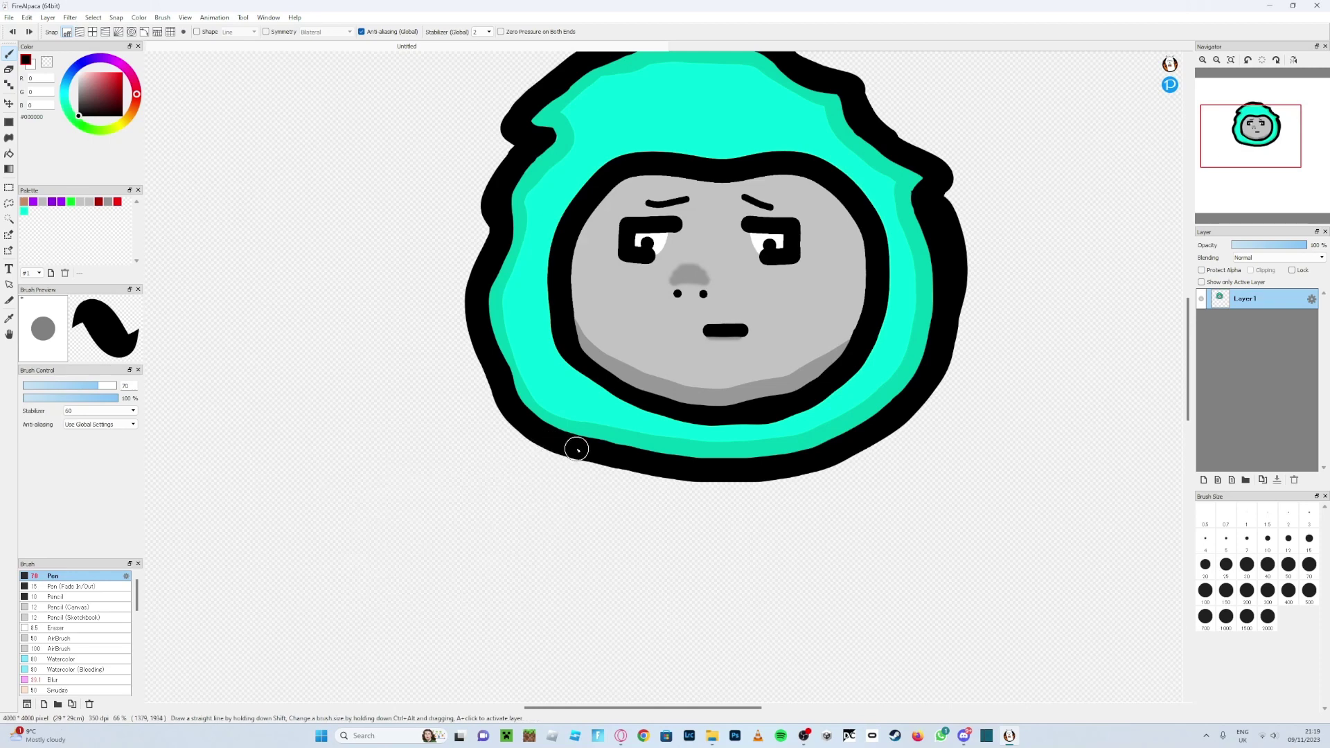
Step: Outline the body in black beneath the head, with a curved shoulder and arm on each side and a closing base line
mouse_move(548, 457)
mouse_down()
mouse_move(481, 466)
mouse_move(439, 493)
mouse_move(414, 563)
mouse_move(406, 710)
mouse_up()
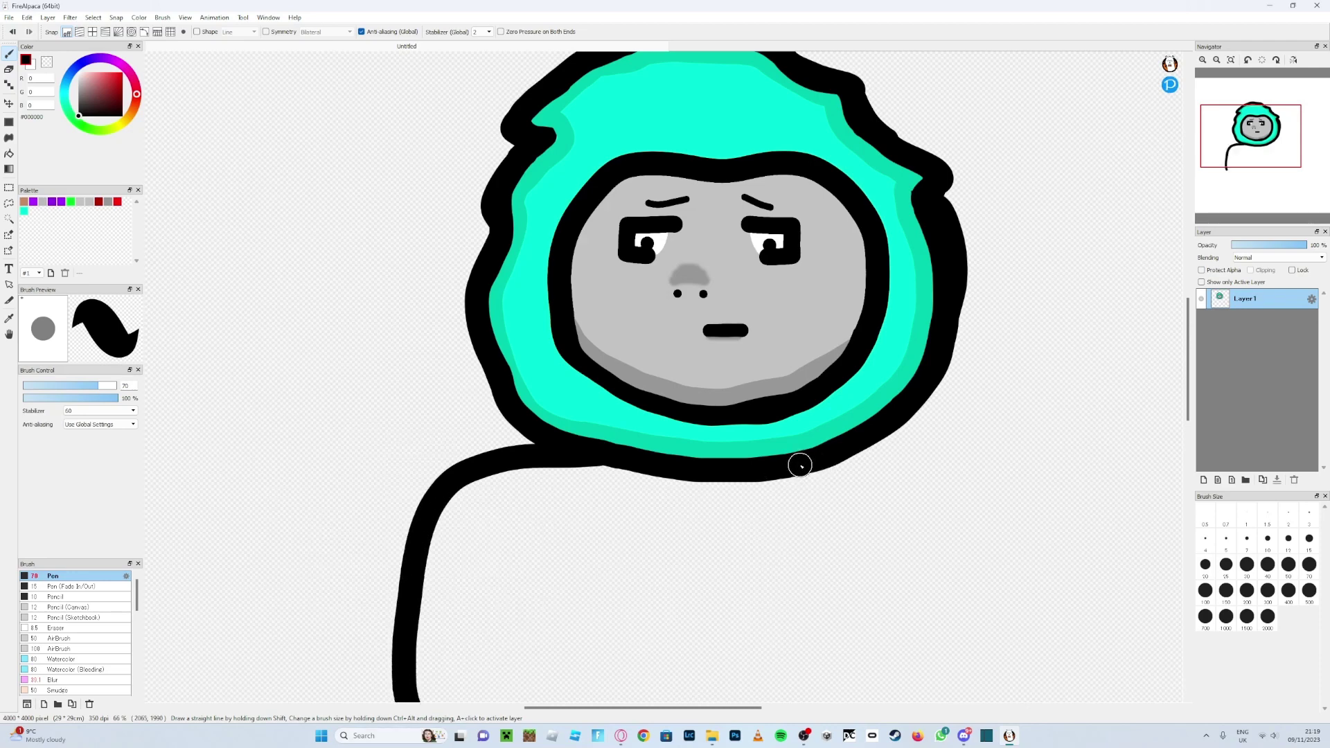
mouse_move(816, 465)
mouse_down()
mouse_move(891, 462)
mouse_move(953, 497)
mouse_move(987, 563)
mouse_move(1013, 706)
mouse_up()
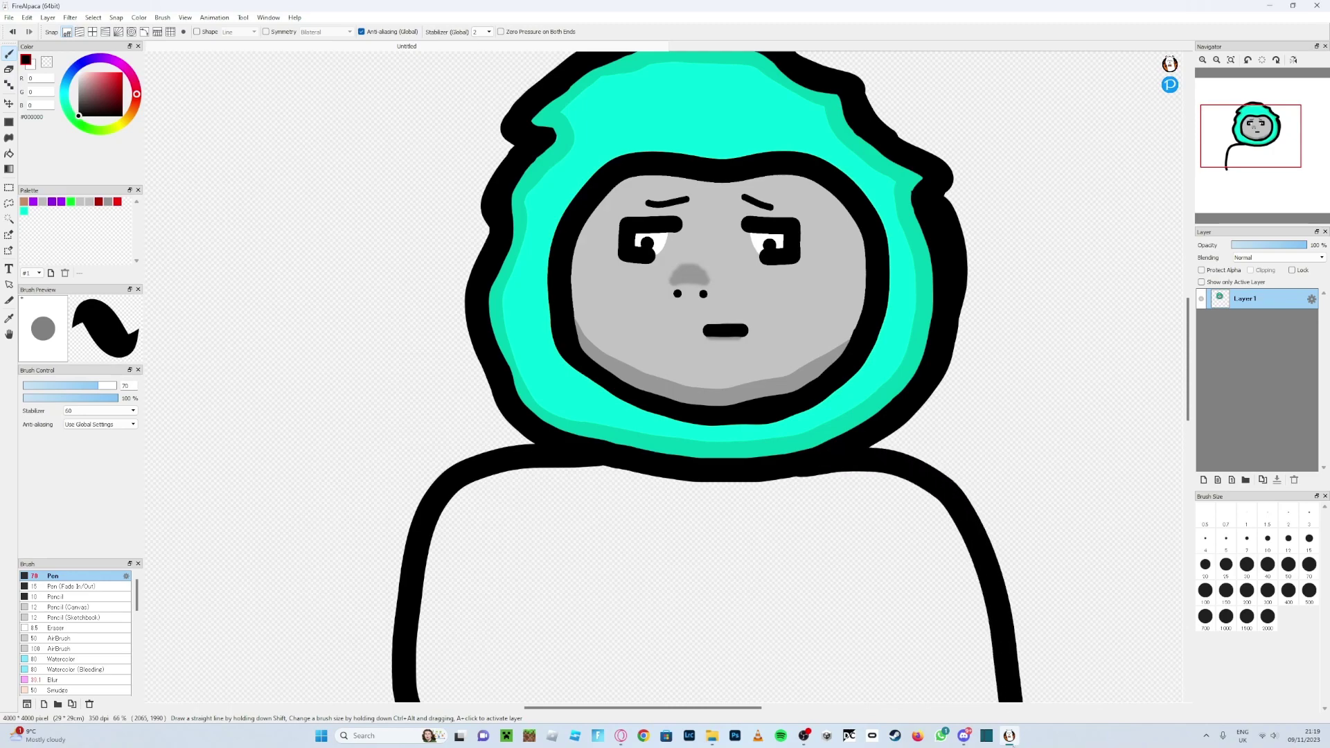
scroll(681, 395, down, 1)
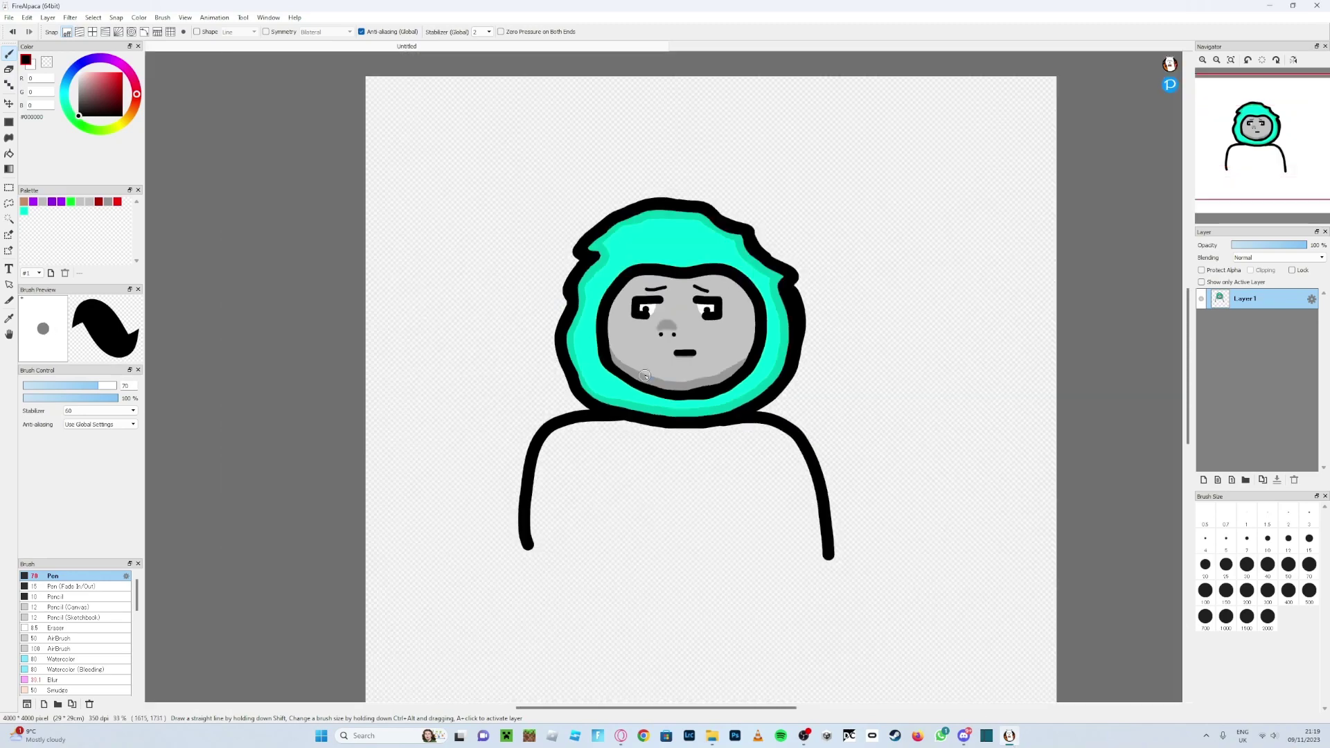
scroll(644, 375, up, 2)
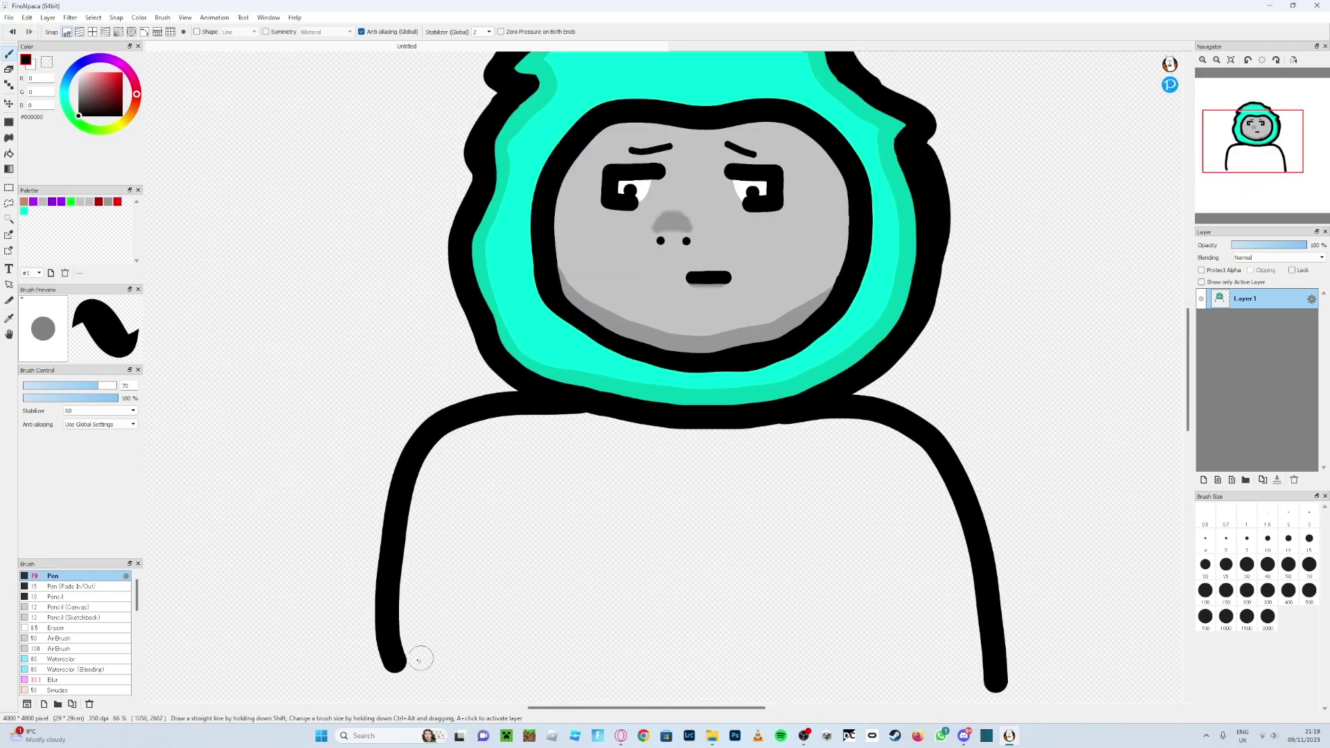
drag(391, 664, 1006, 688)
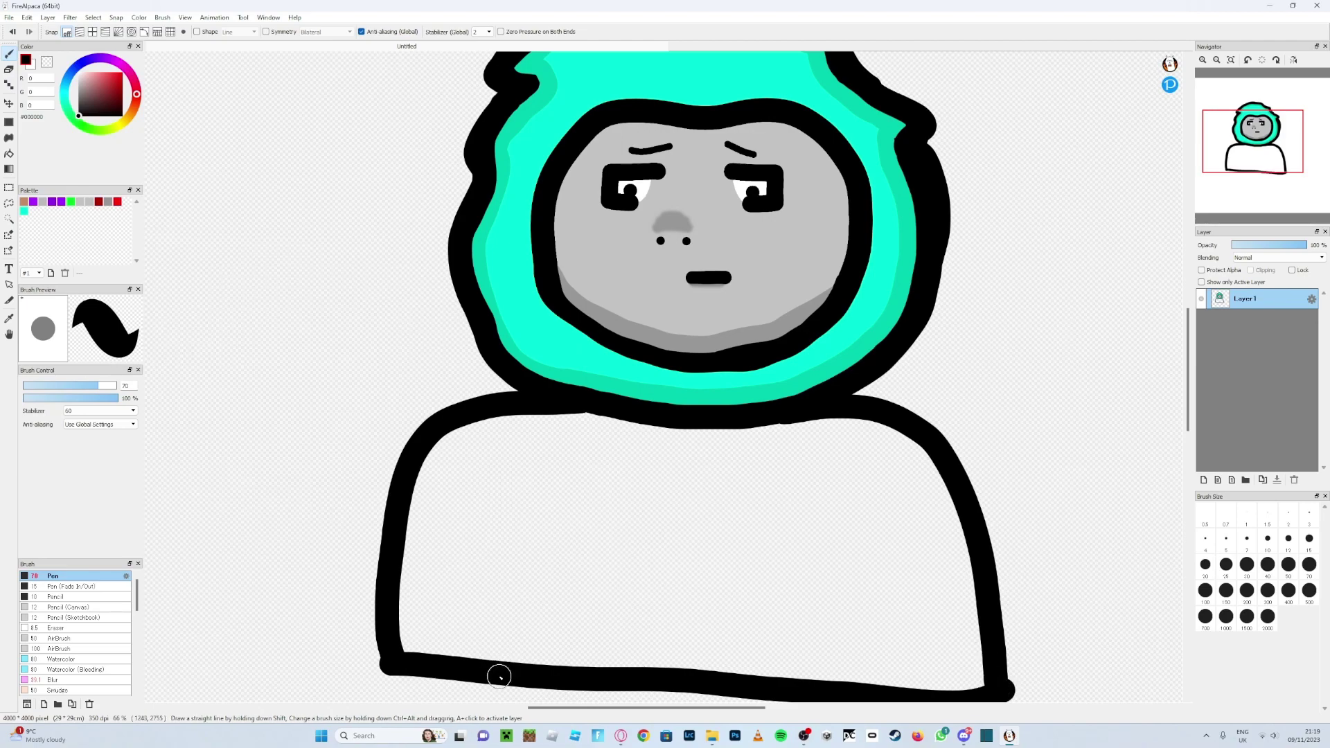
Step: Draw a black chest arch standing on the body's base line and fill it with light gray (#C3C3C3)
mouse_move(504, 646)
mouse_down()
mouse_move(516, 539)
mouse_move(567, 495)
mouse_move(741, 485)
mouse_move(783, 506)
mouse_move(826, 558)
mouse_move(845, 690)
mouse_up()
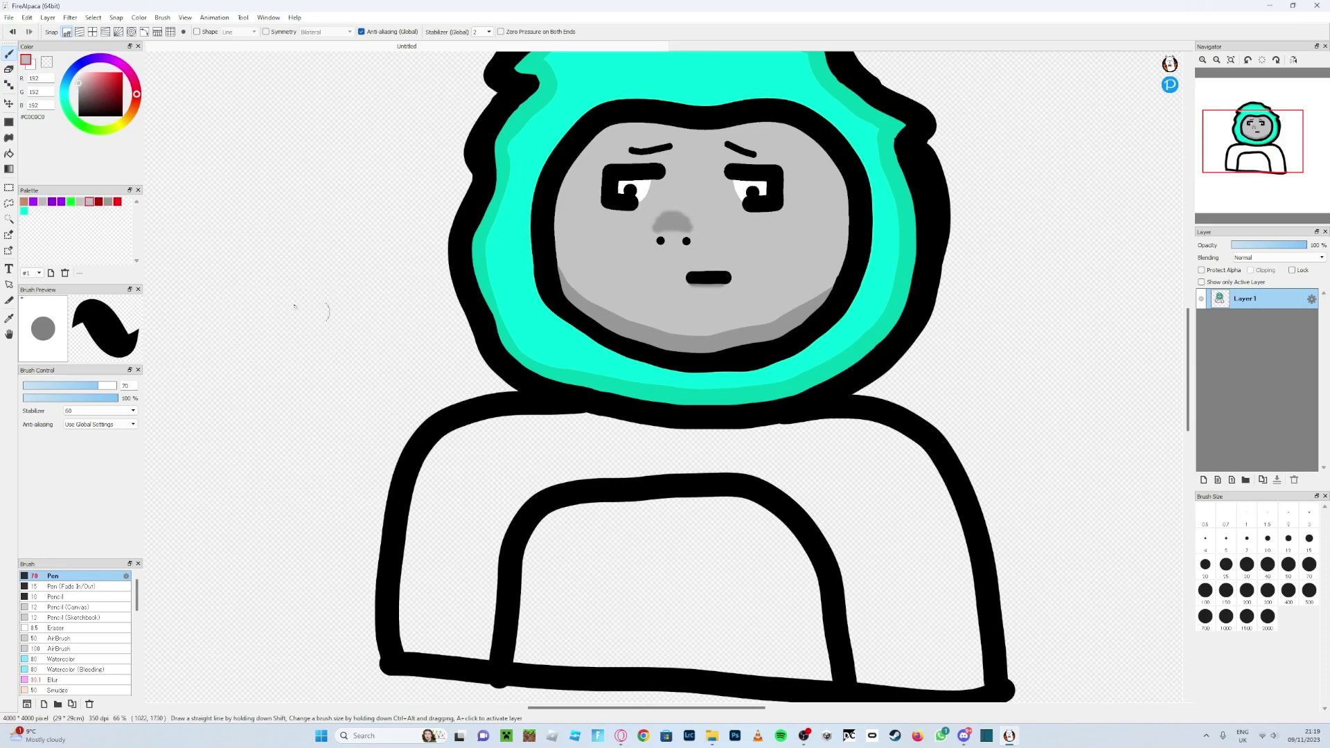
click(80, 202)
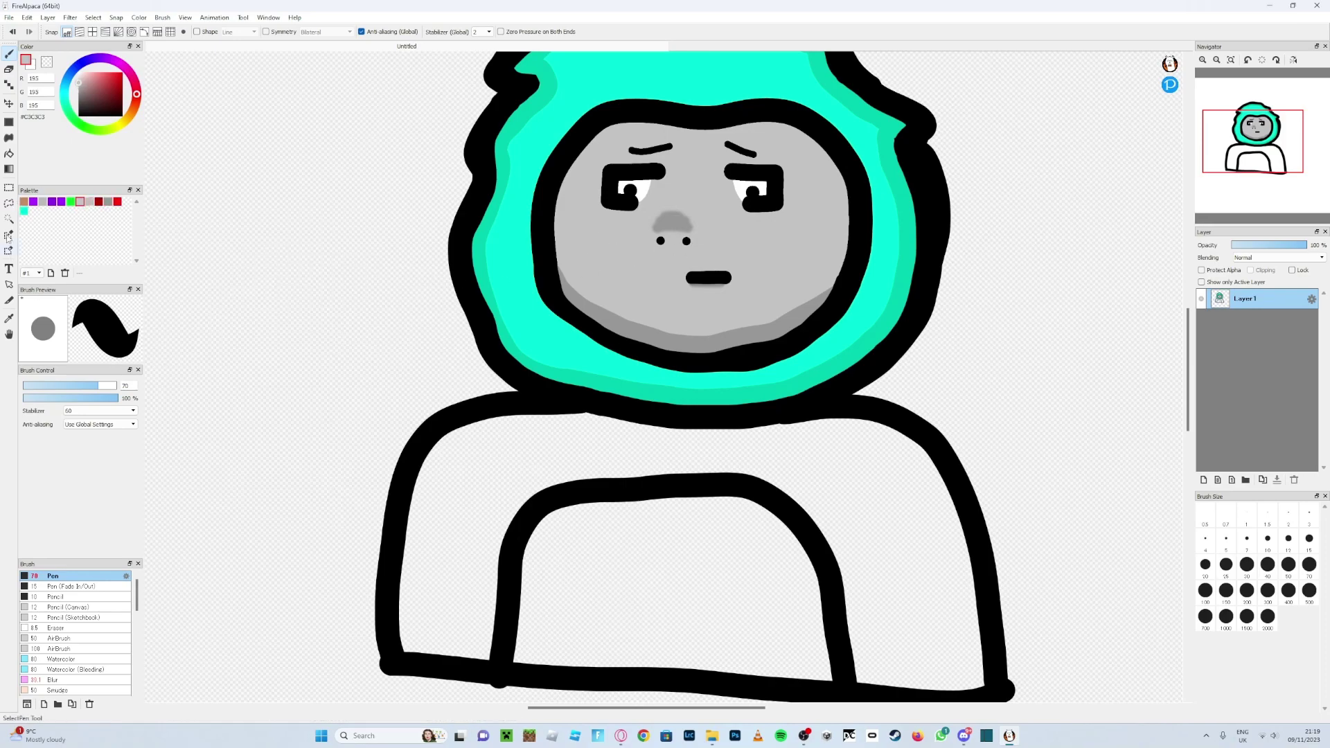
click(9, 154)
click(683, 519)
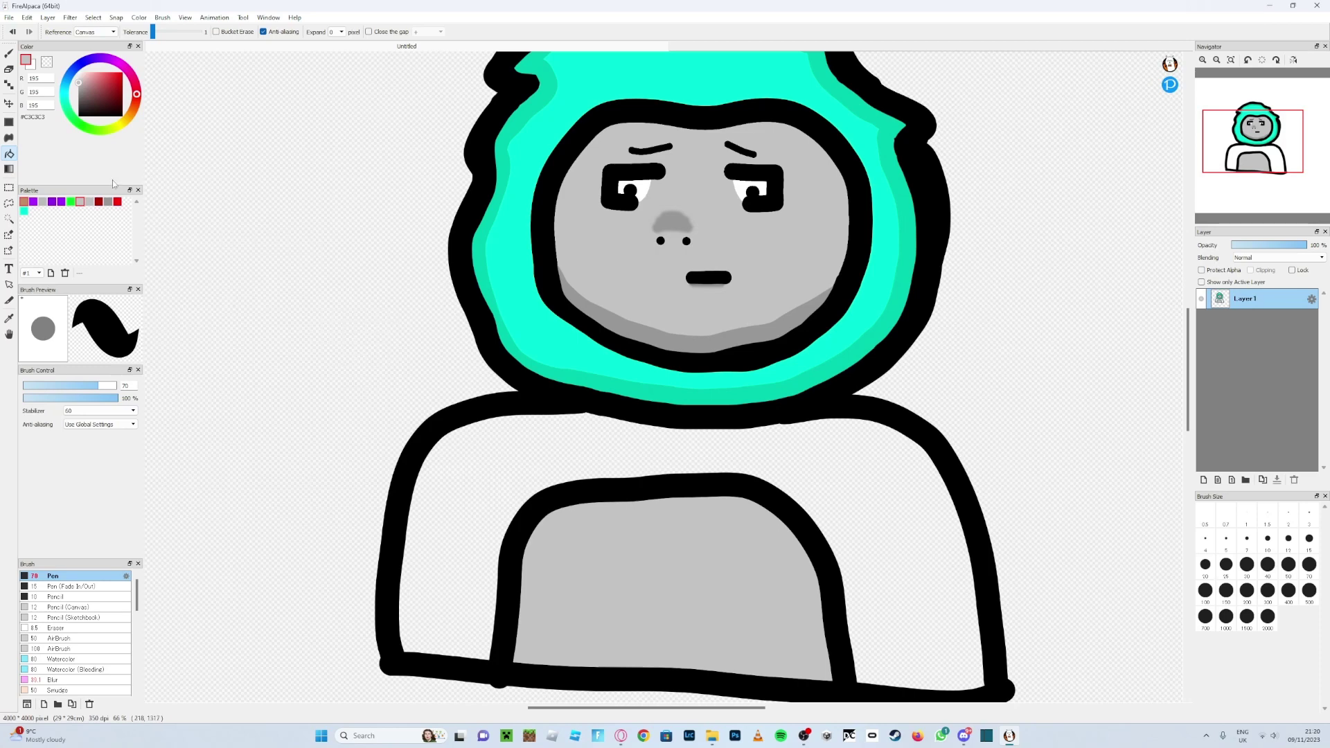
Step: Fill the body area around the chest with turquoise (#00FFDC) and switch to the Eyedropper
click(23, 212)
click(596, 450)
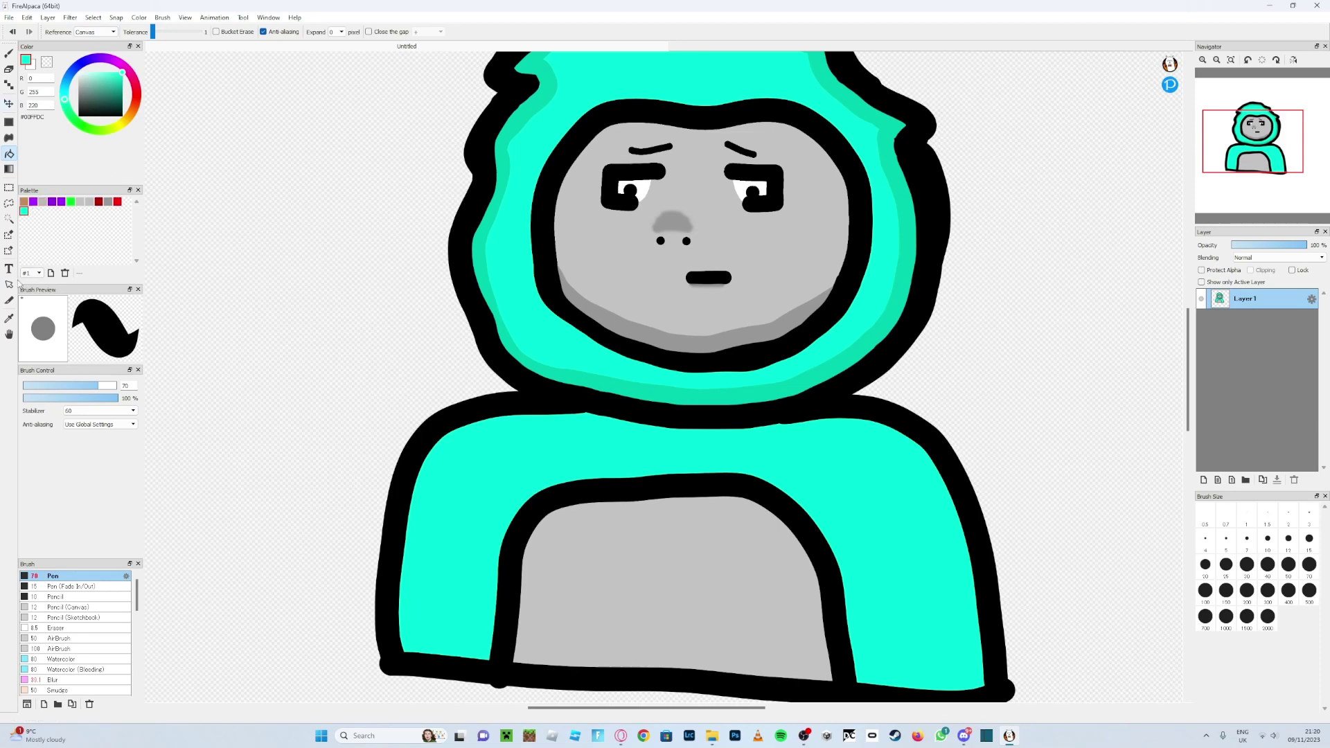
click(9, 318)
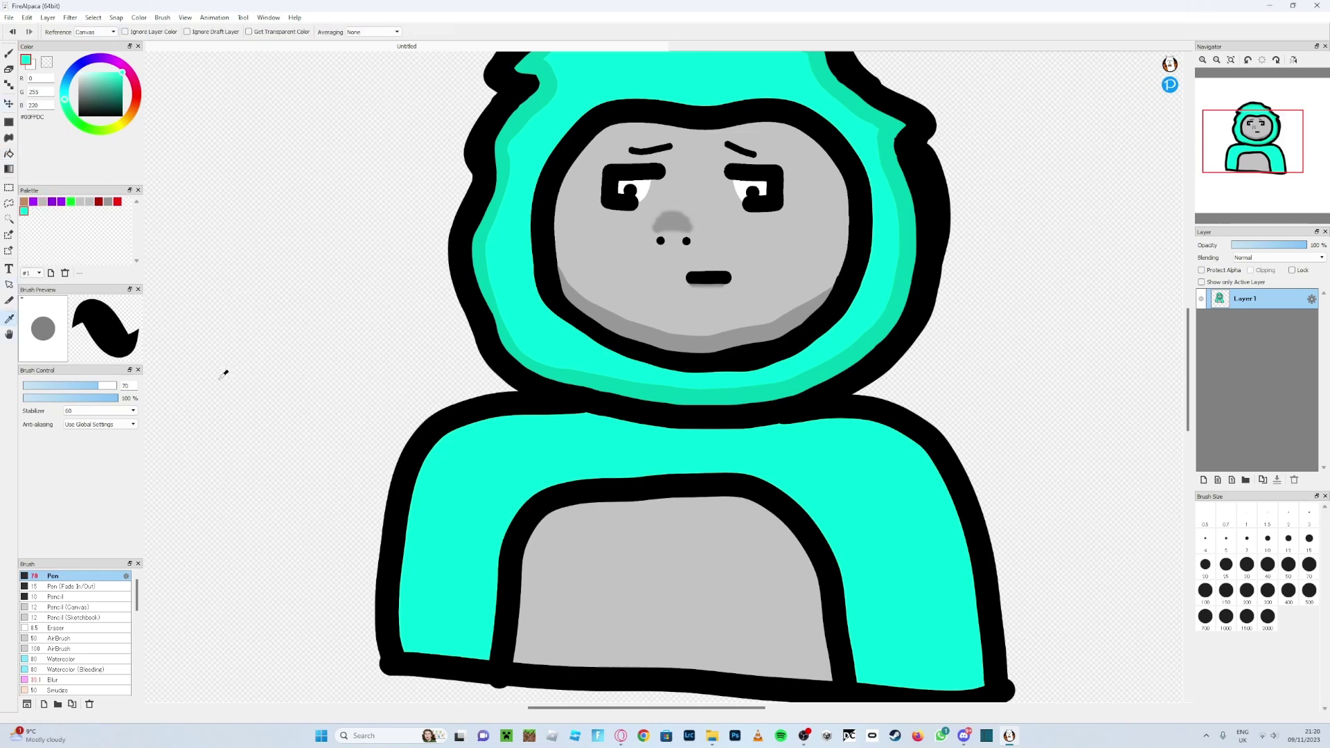
Step: Sample the darker turquoise shadow color (#00CFB2) from the head's shading and return to the brush
click(560, 369)
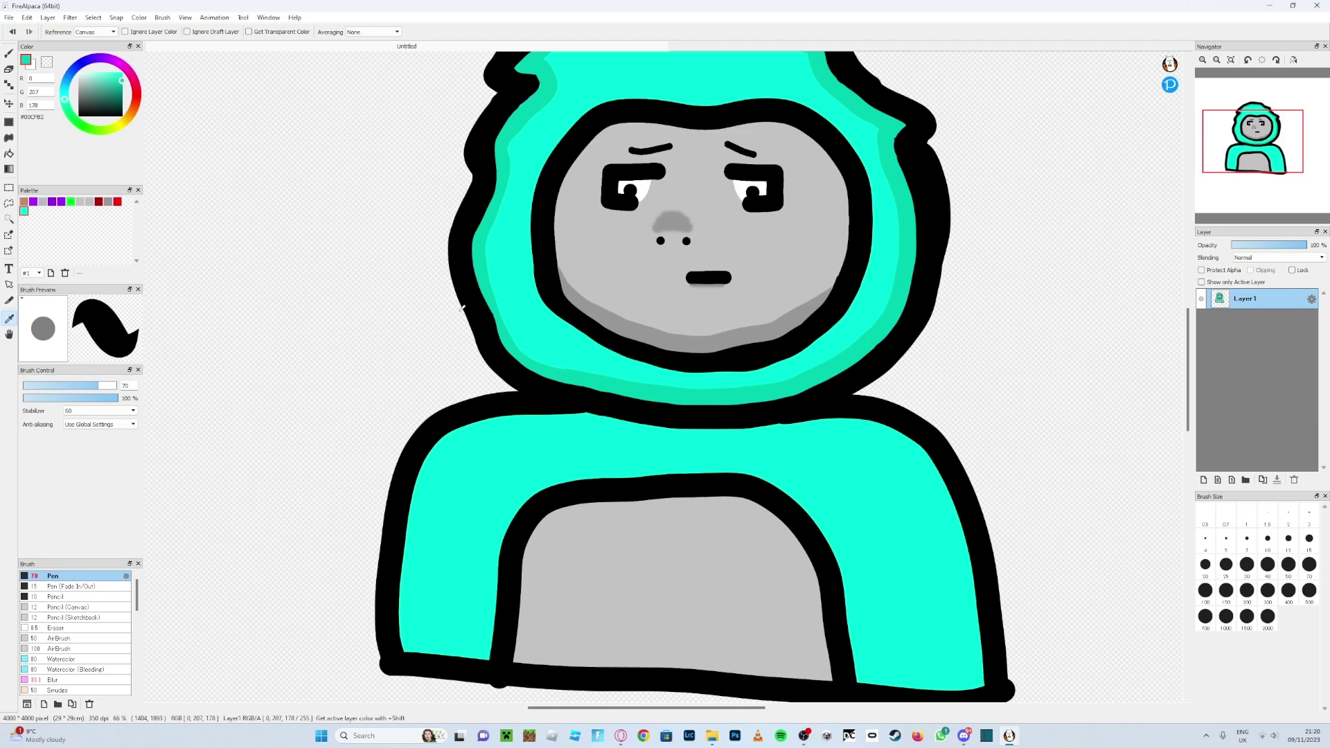
click(7, 56)
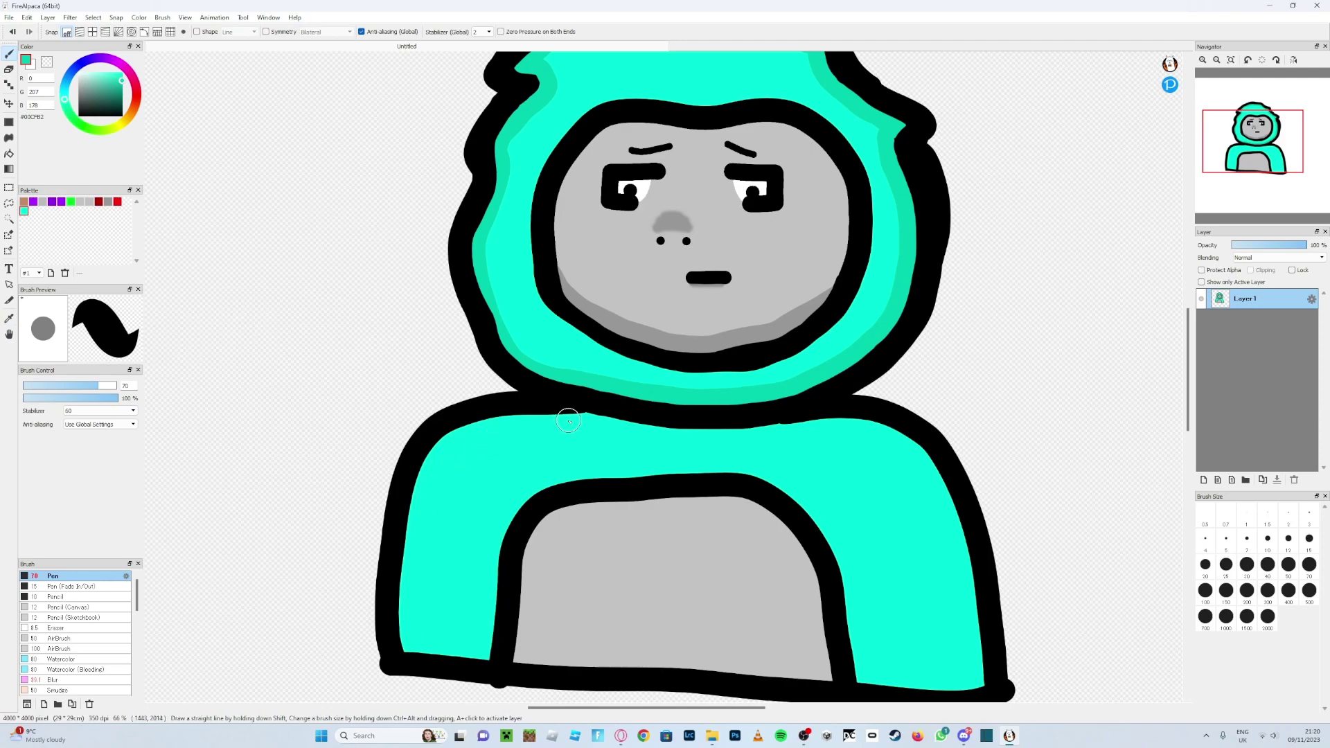
Step: Try to paint a darker turquoise shading stroke along the inside of the left shoulder and arm
scroll(555, 417, down, 3)
scroll(568, 402, up, 6)
mouse_move(613, 424)
mouse_down()
mouse_move(413, 431)
mouse_move(295, 471)
mouse_move(272, 505)
mouse_move(210, 699)
mouse_up()
key(ctrl+z)
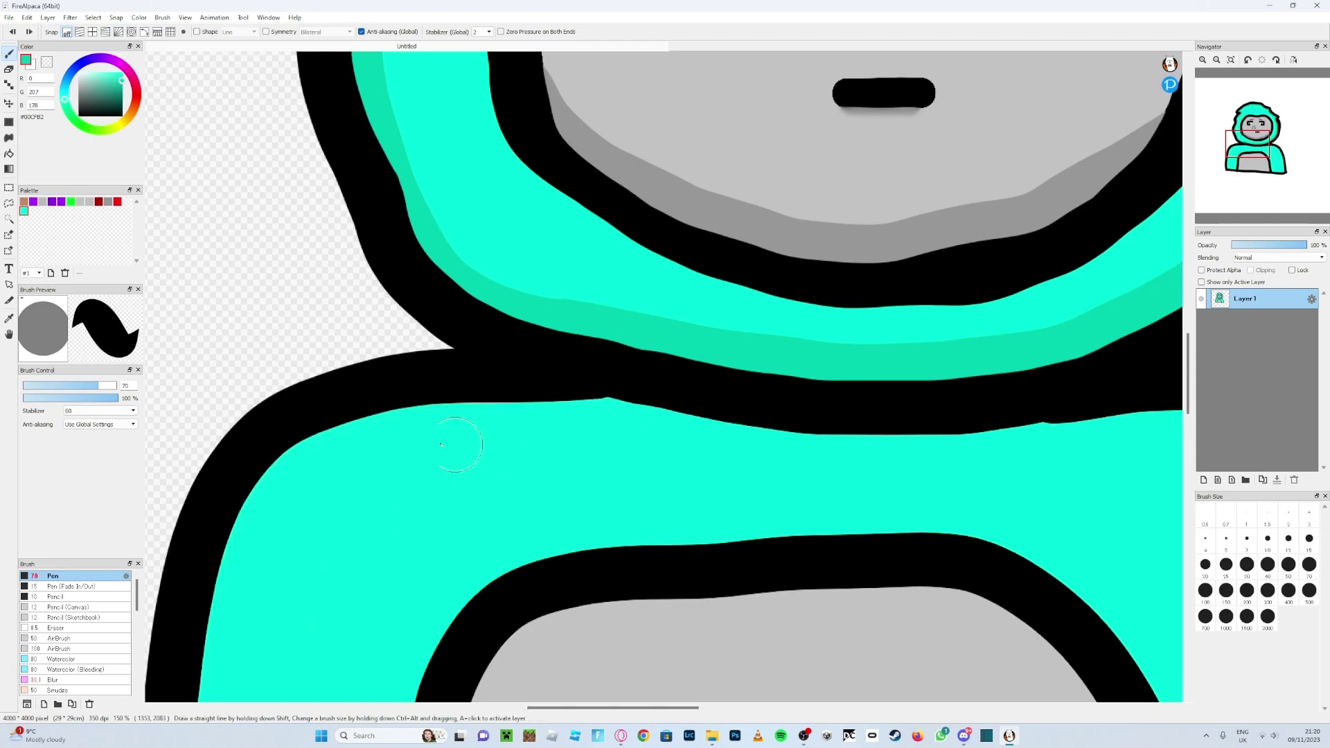
mouse_move(599, 422)
mouse_down()
mouse_move(386, 438)
mouse_move(332, 457)
mouse_move(256, 517)
mouse_up()
key(ctrl+z)
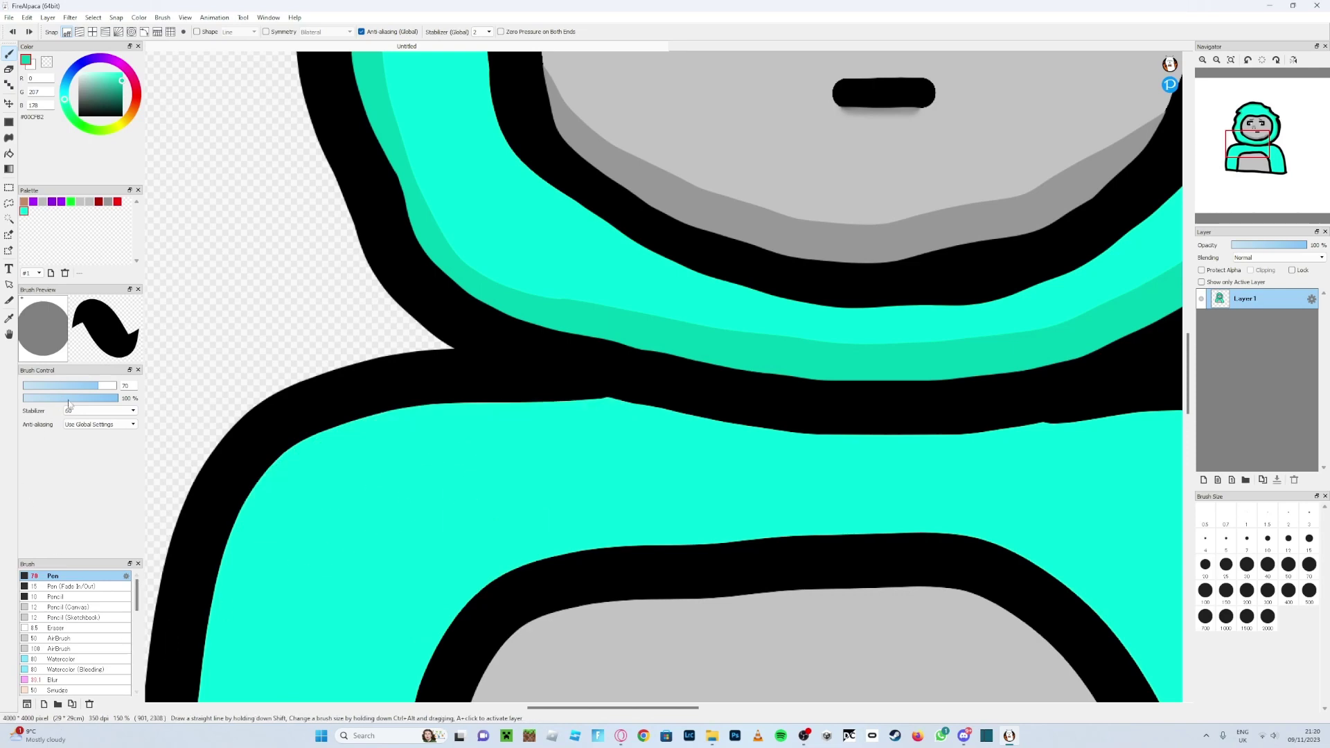
Step: Raise the pen's stabilizer and paint a darker turquoise shading band inside the left shoulder and down the upper arm
click(69, 411)
click(90, 731)
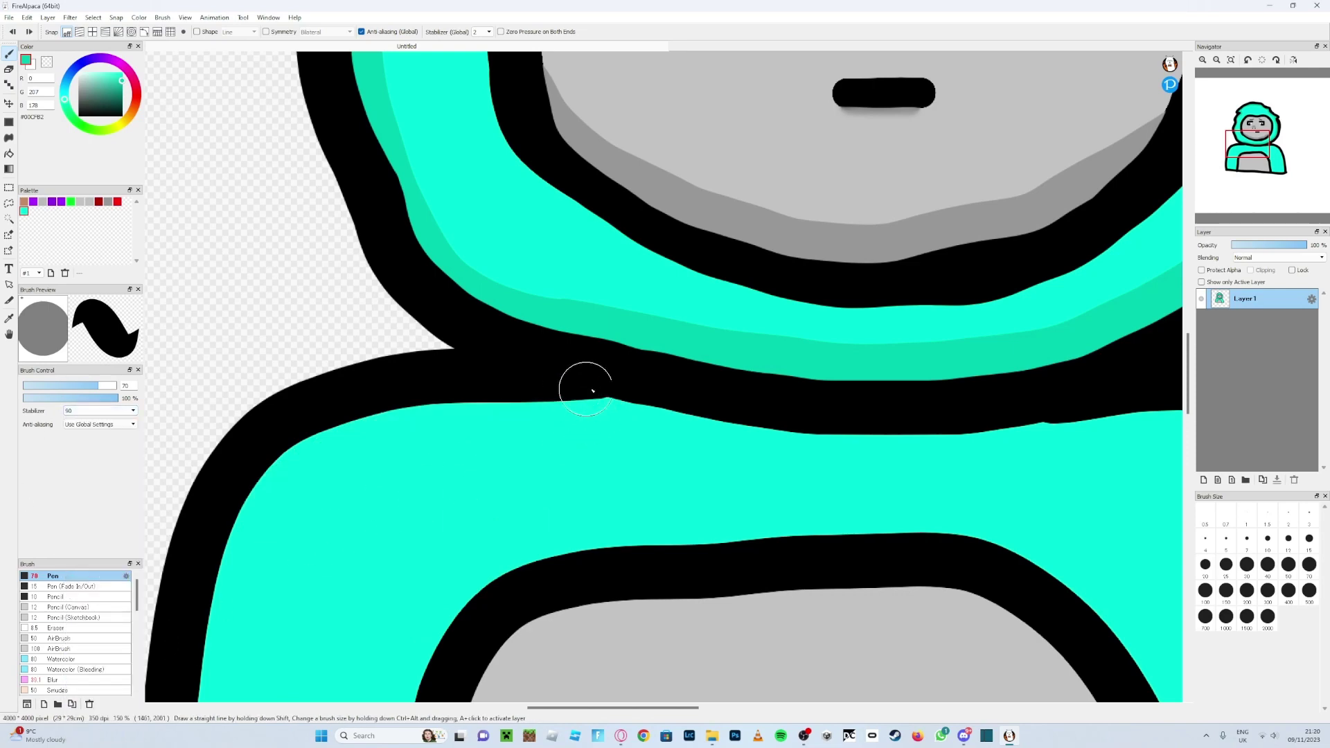
mouse_move(600, 423)
mouse_down()
mouse_move(417, 429)
mouse_move(302, 463)
mouse_move(240, 558)
mouse_move(205, 740)
mouse_up()
Step: Extend the darker turquoise band down the left arm's outer edge to the body's base line
scroll(288, 632, down, 4)
scroll(327, 584, up, 6)
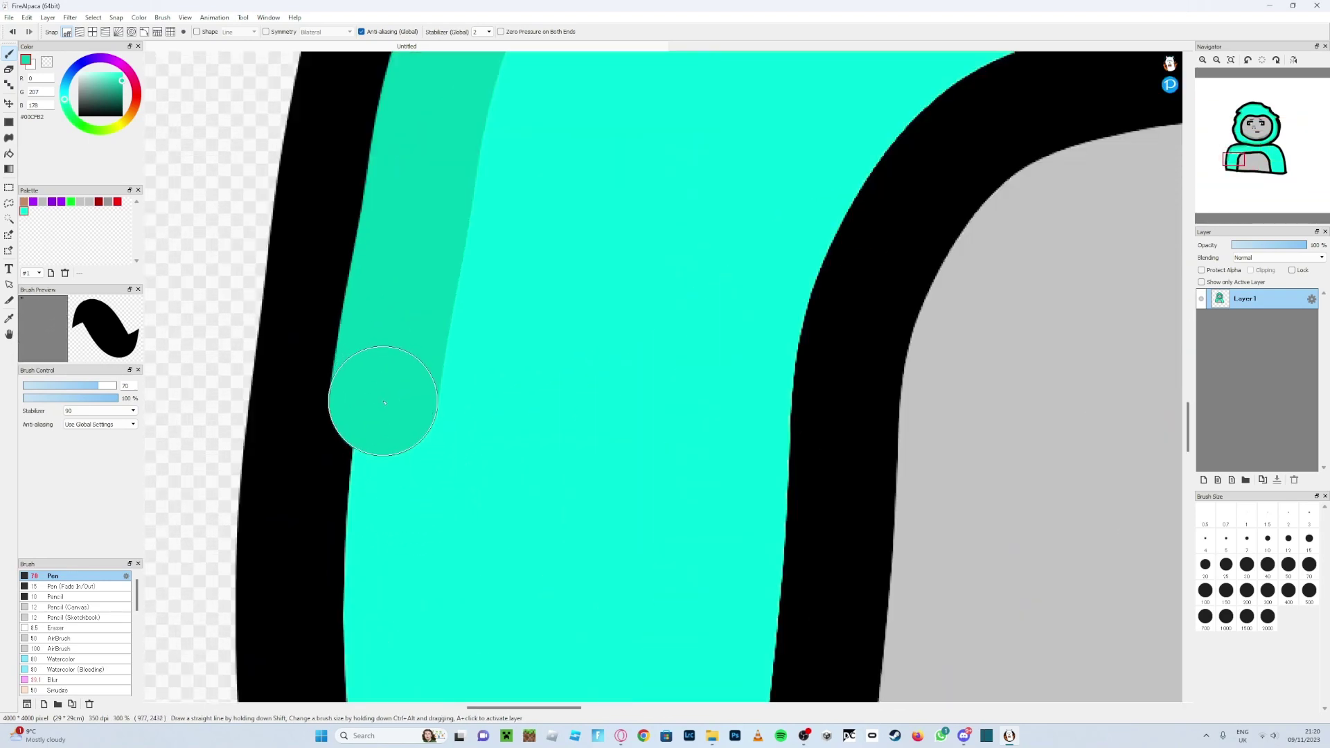
mouse_move(392, 436)
mouse_down()
mouse_move(366, 462)
mouse_move(347, 555)
mouse_move(350, 683)
mouse_up()
scroll(390, 591, down, 4)
scroll(386, 579, up, 3)
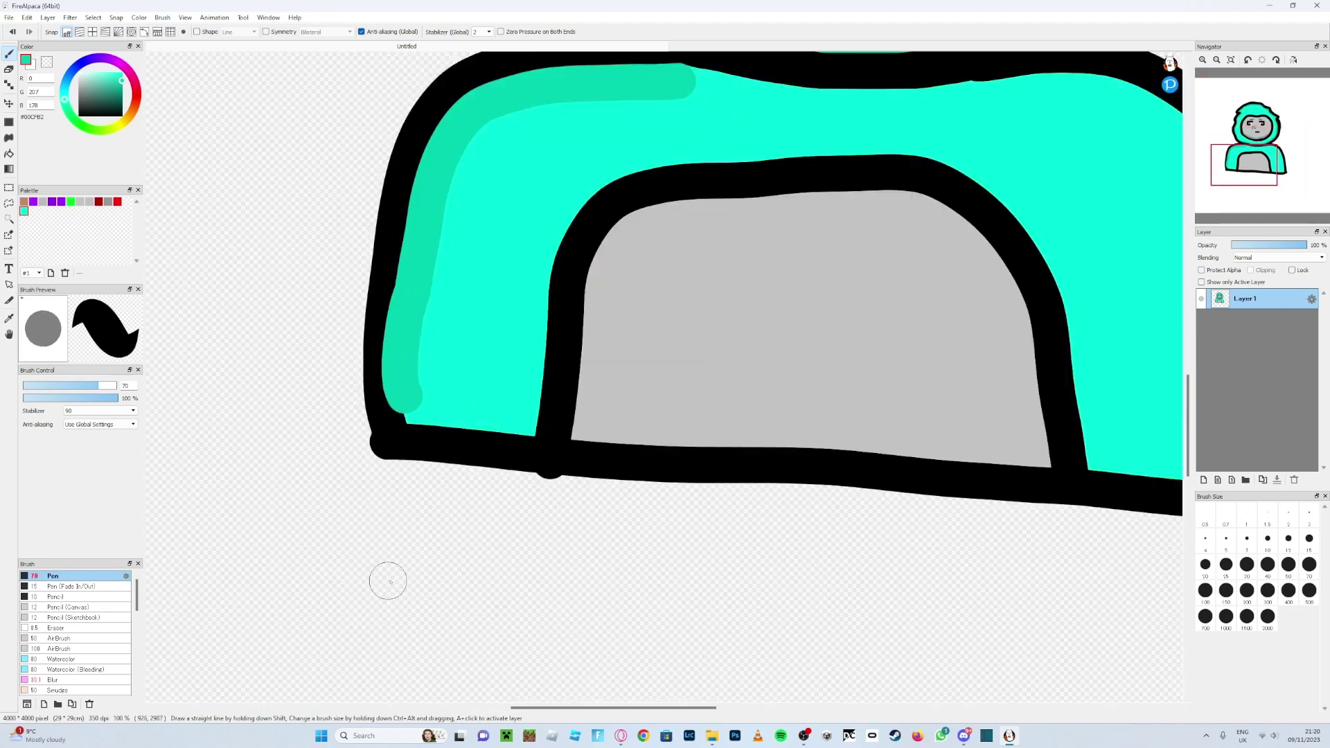
scroll(418, 325, up, 1)
key(ctrl+z)
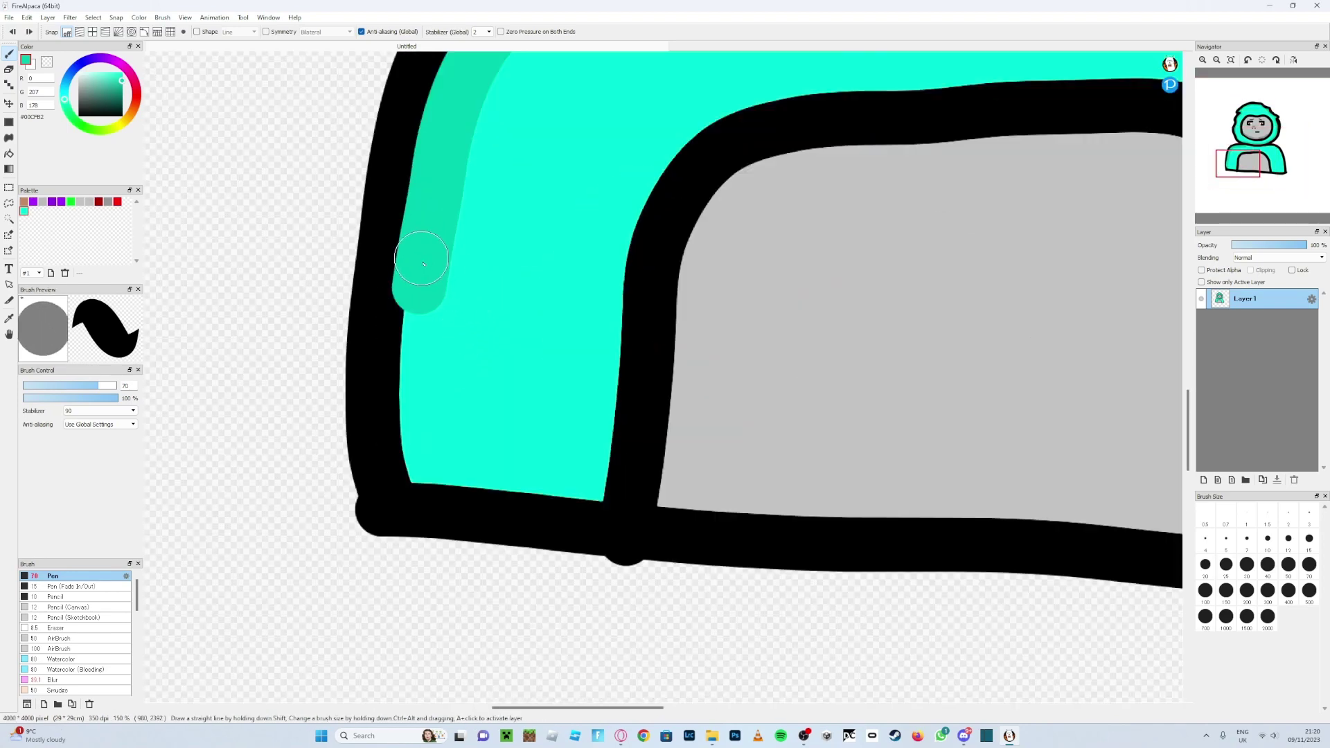
drag(420, 286, 424, 504)
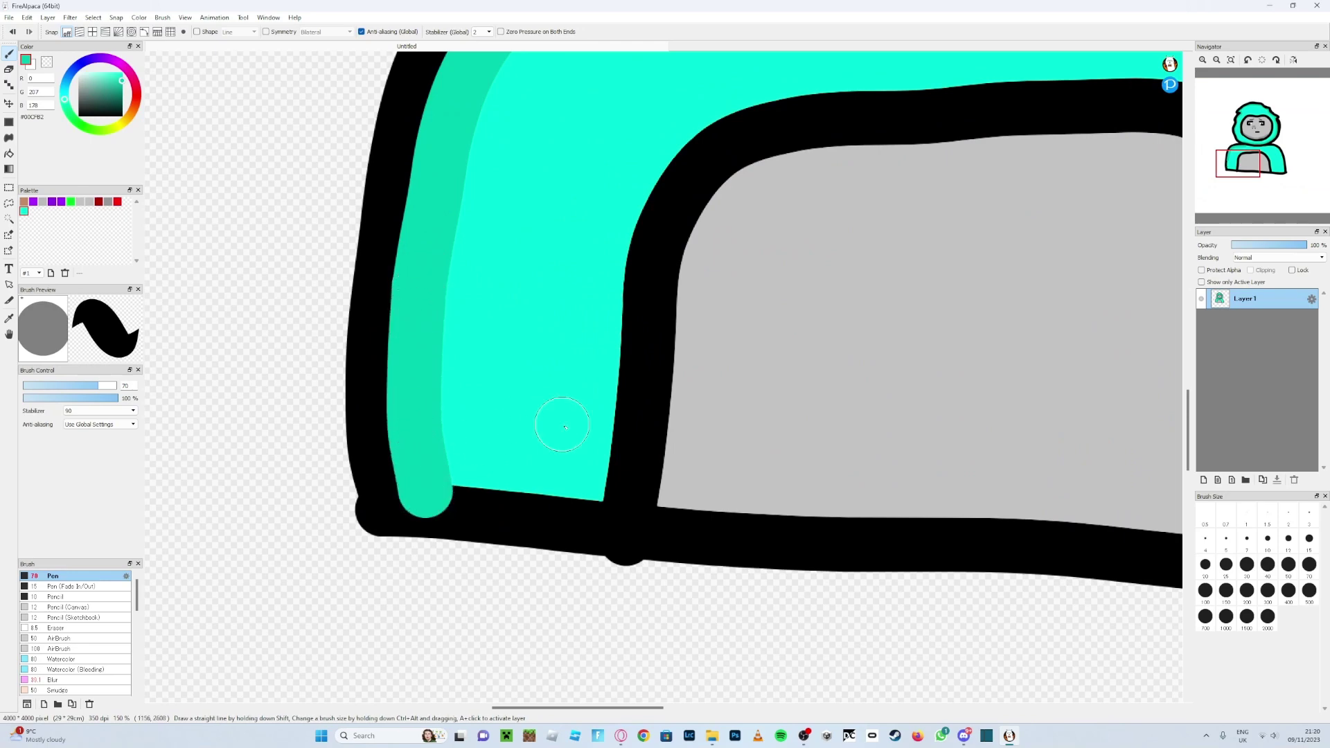
Step: Continue the darker turquoise band beneath the head, across the right shoulder and down the upper right arm
scroll(721, 271, down, 4)
scroll(721, 271, up, 1)
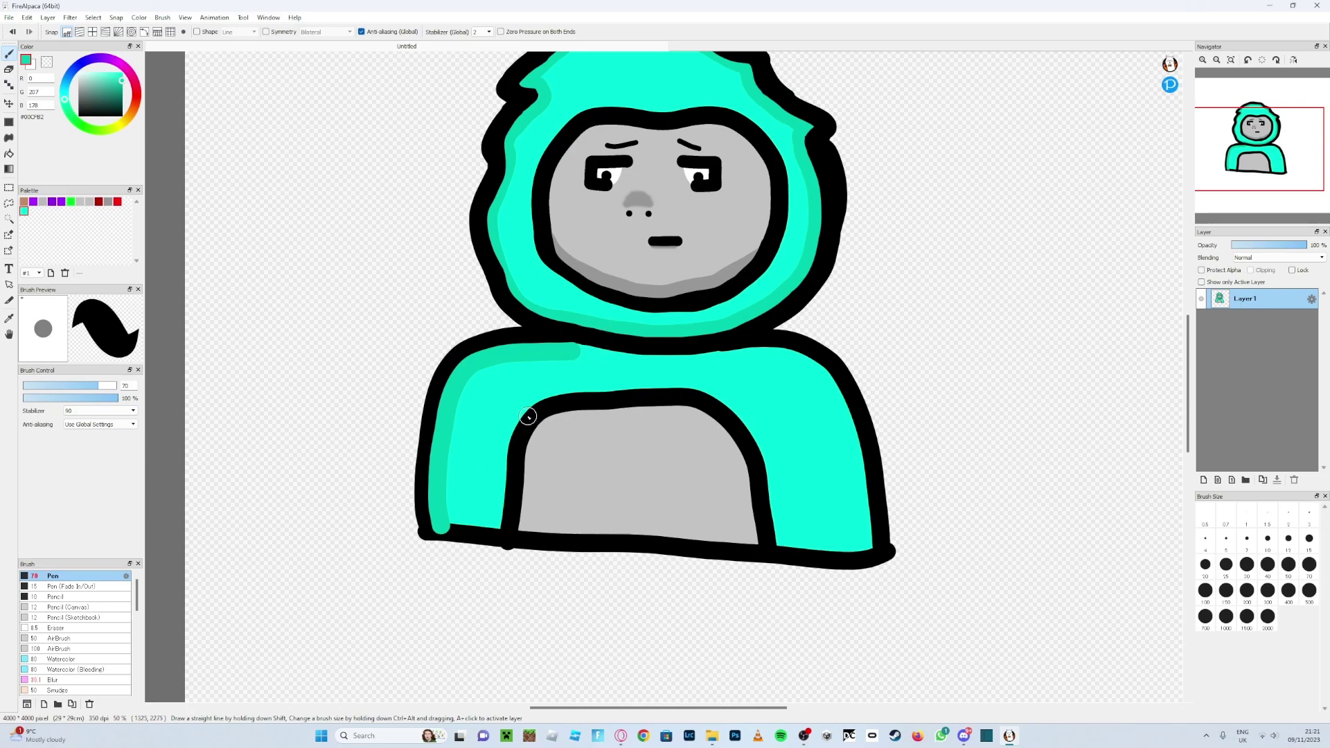
scroll(507, 429, down, 3)
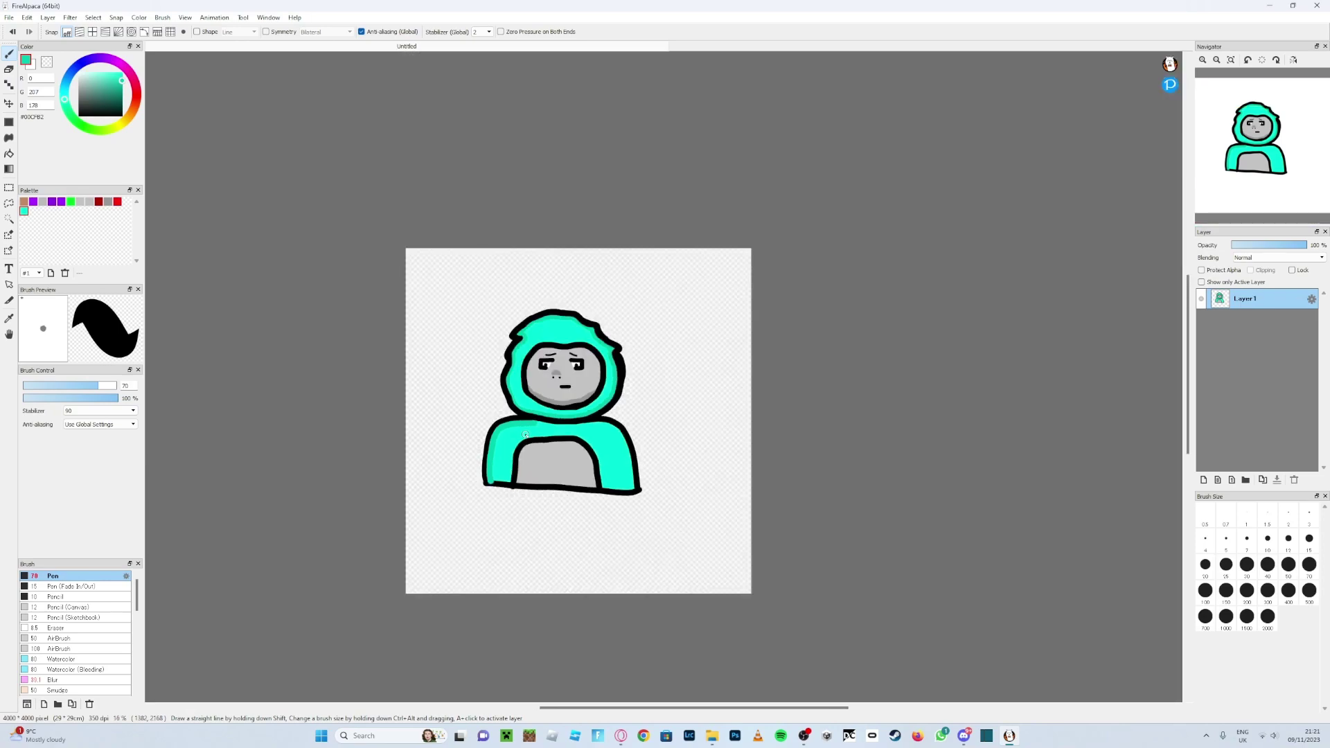
scroll(526, 435, up, 4)
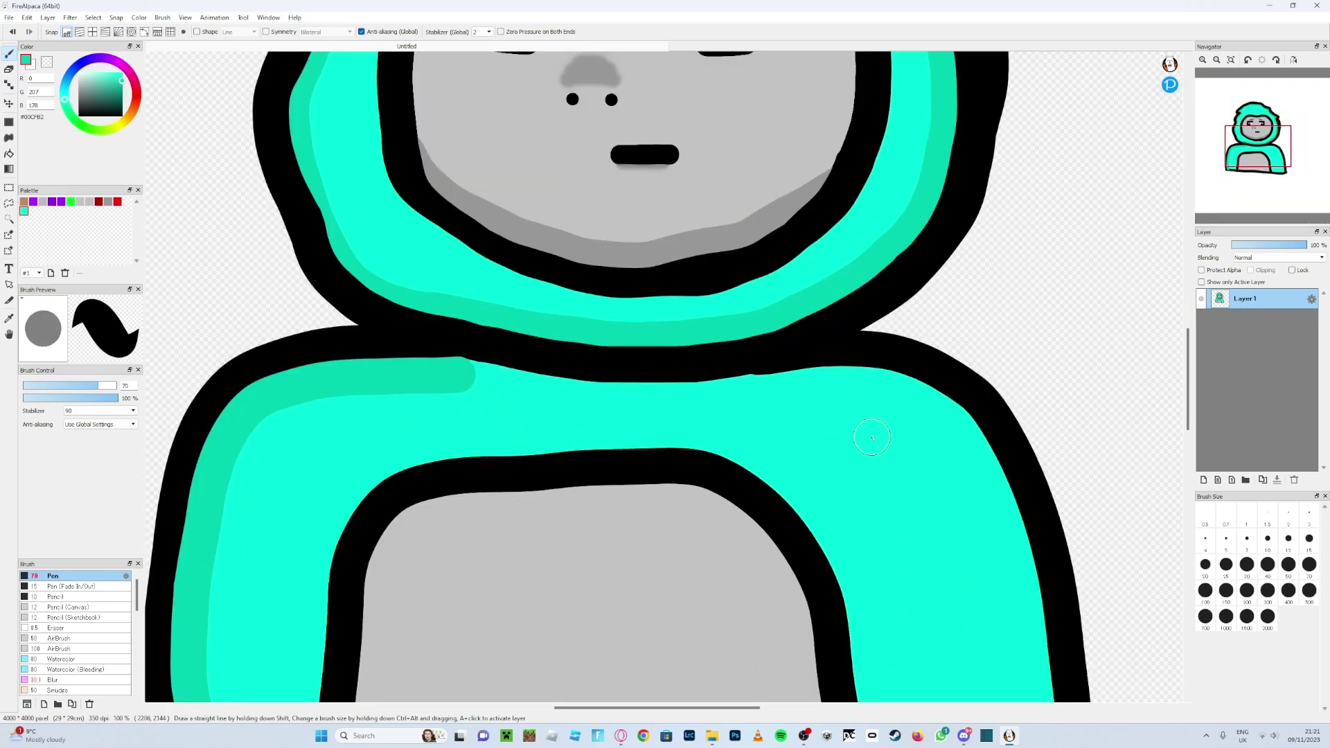
scroll(872, 437, up, 1)
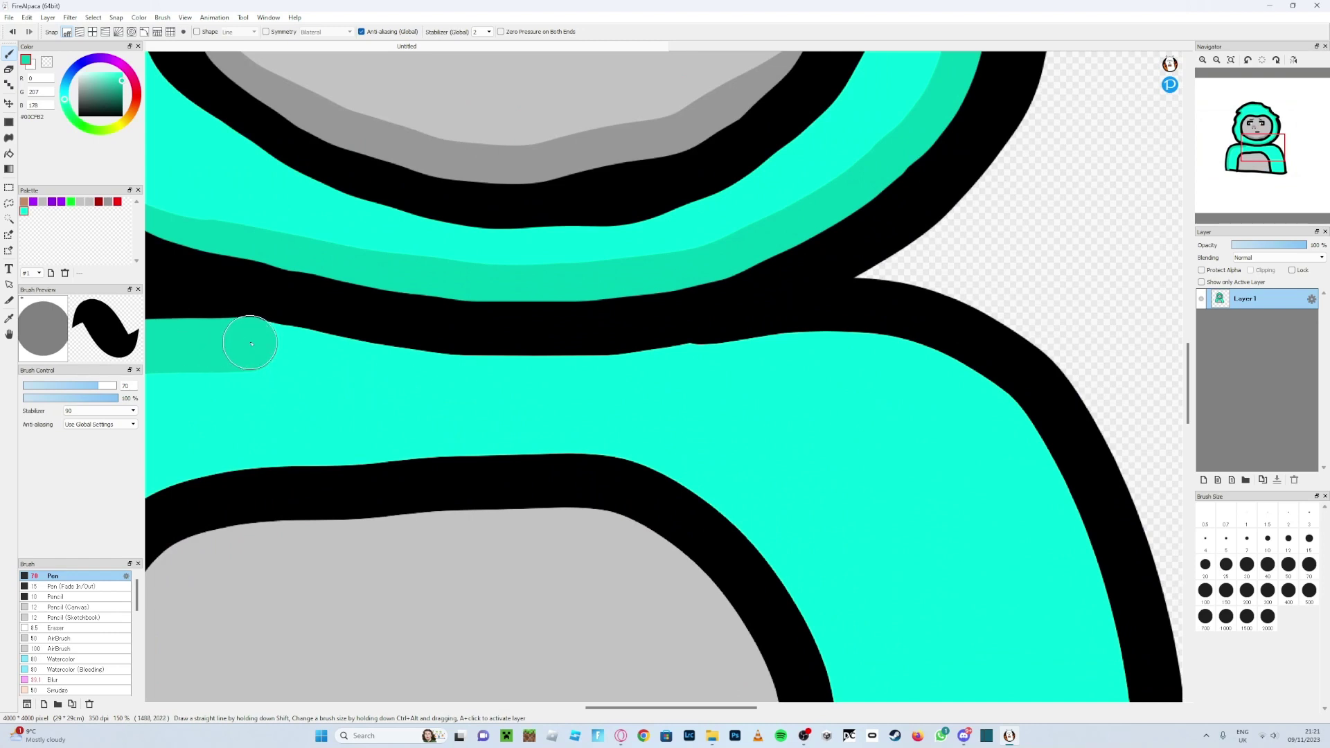
mouse_move(252, 344)
mouse_down()
mouse_move(488, 377)
mouse_move(813, 353)
mouse_move(926, 364)
mouse_move(1015, 431)
mouse_move(1058, 486)
mouse_move(1125, 687)
mouse_move(1131, 746)
mouse_up()
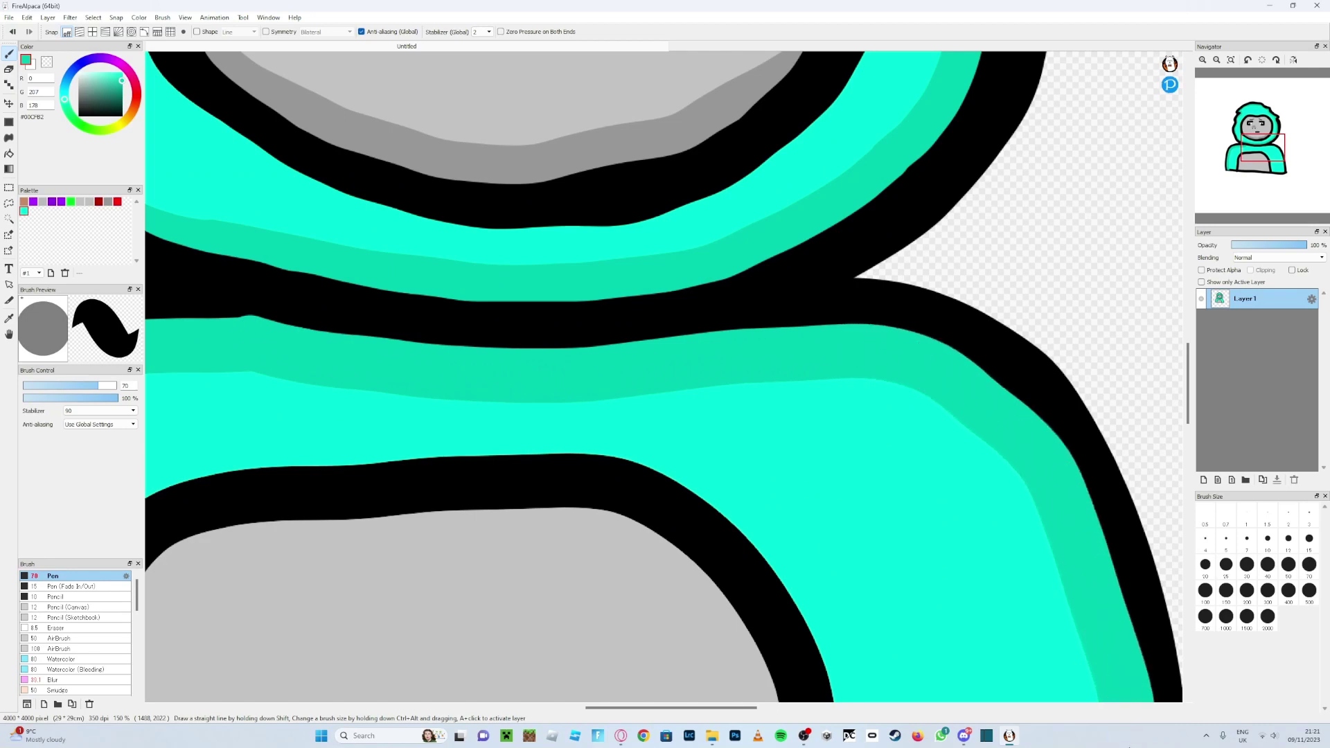
Step: Extend the darker turquoise band down the right arm's outer edge to the body's base line
scroll(987, 384, down, 3)
scroll(987, 384, down, 1)
scroll(987, 385, up, 3)
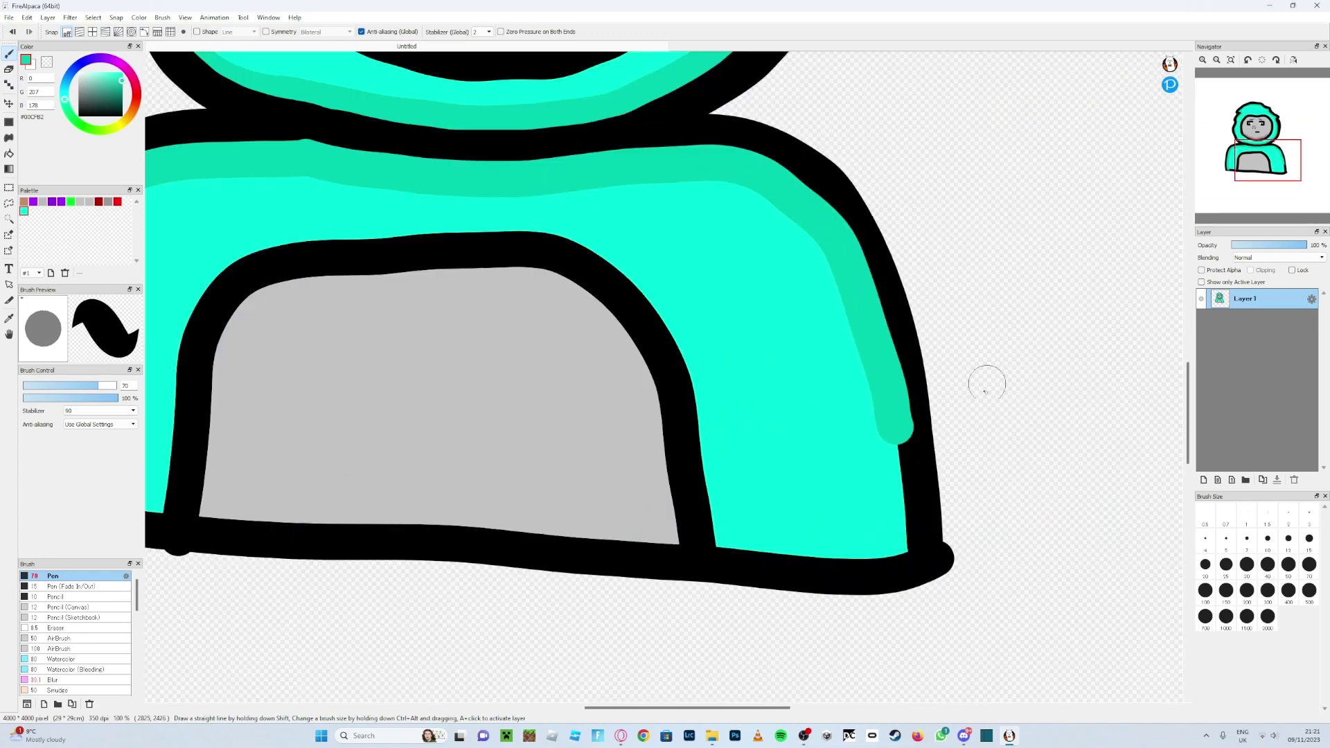
scroll(986, 384, up, 2)
click(858, 426)
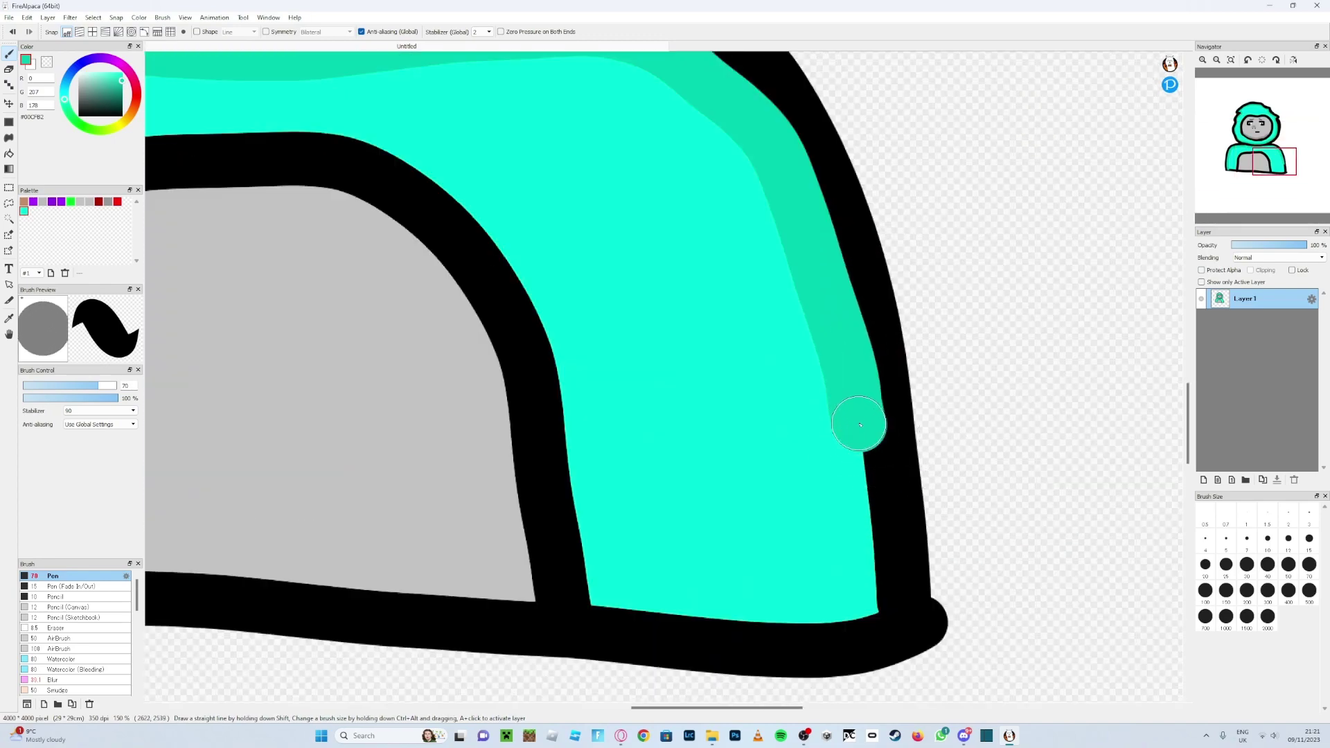
mouse_move(854, 431)
mouse_down()
mouse_move(871, 451)
mouse_move(876, 628)
mouse_up()
scroll(727, 430, down, 5)
scroll(567, 134, up, 3)
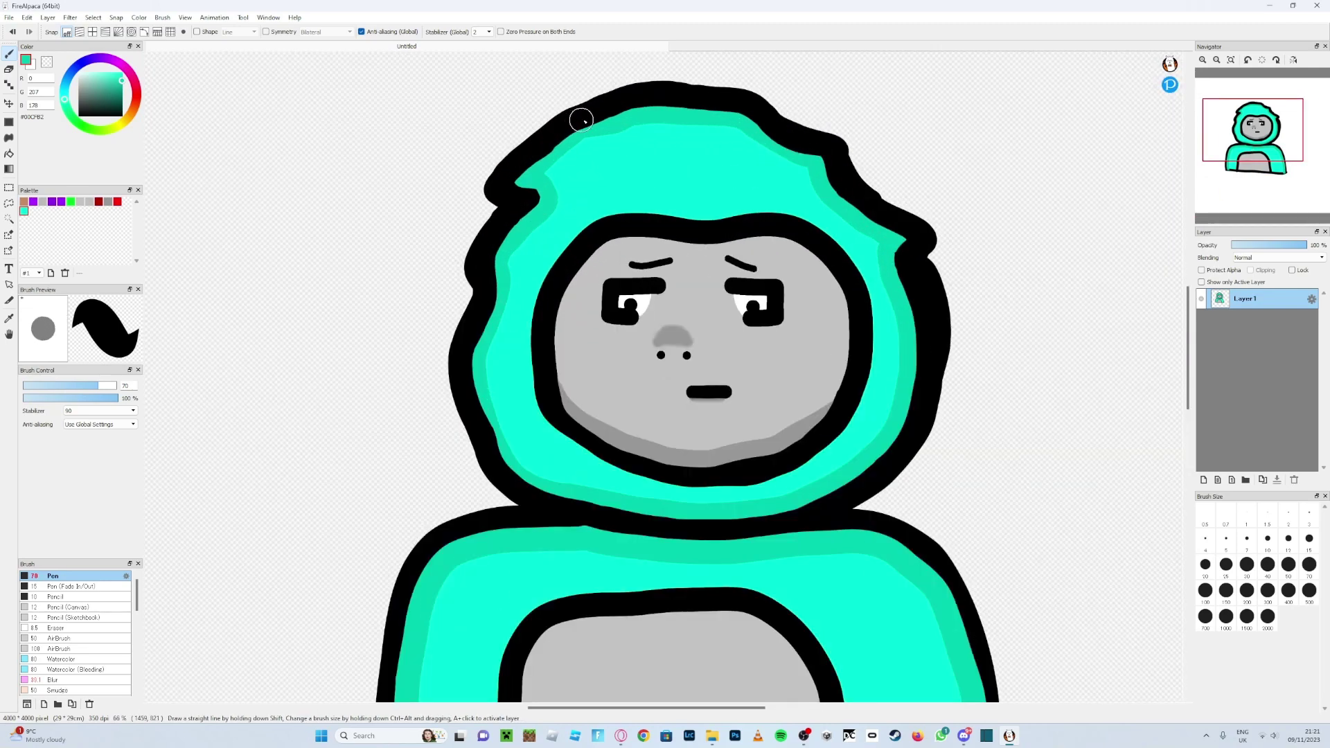
Step: Export the drawing to the Desktop as a PNG image named TutorialPfp, without resizing it
click(8, 17)
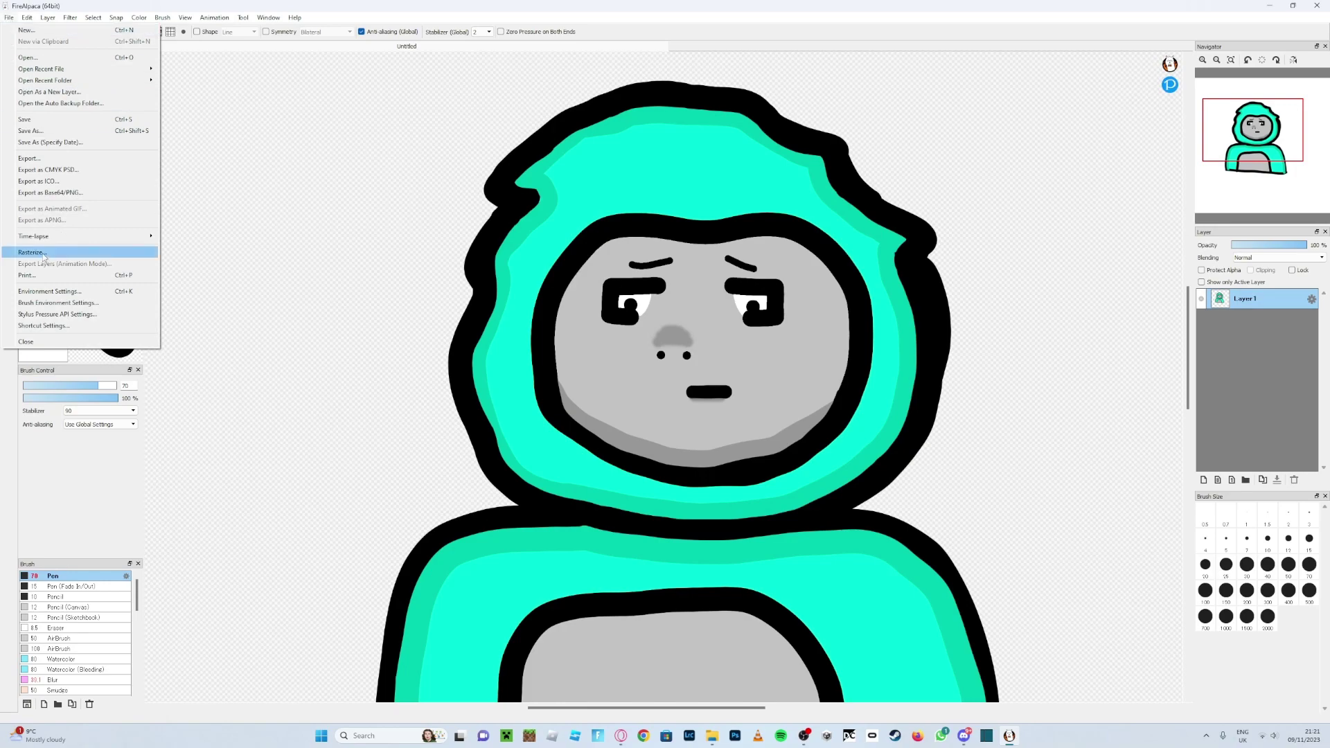
click(40, 161)
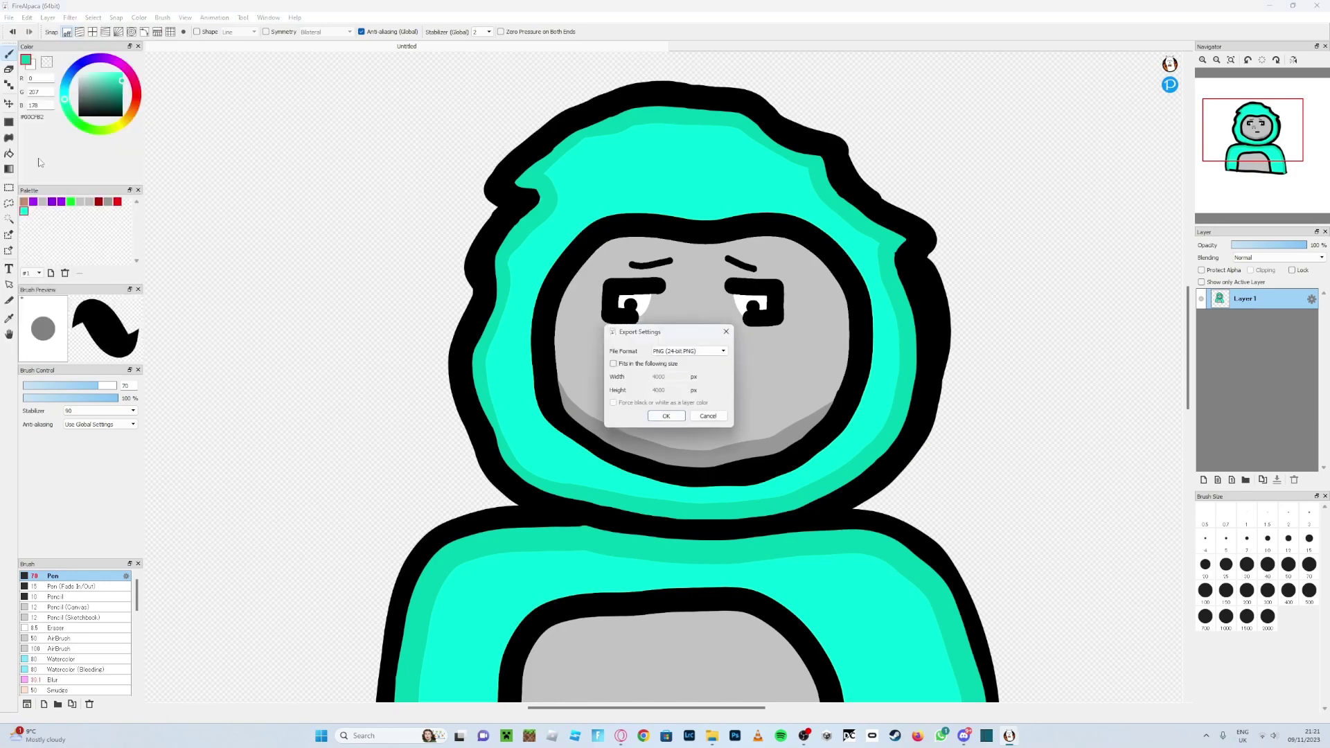
click(666, 415)
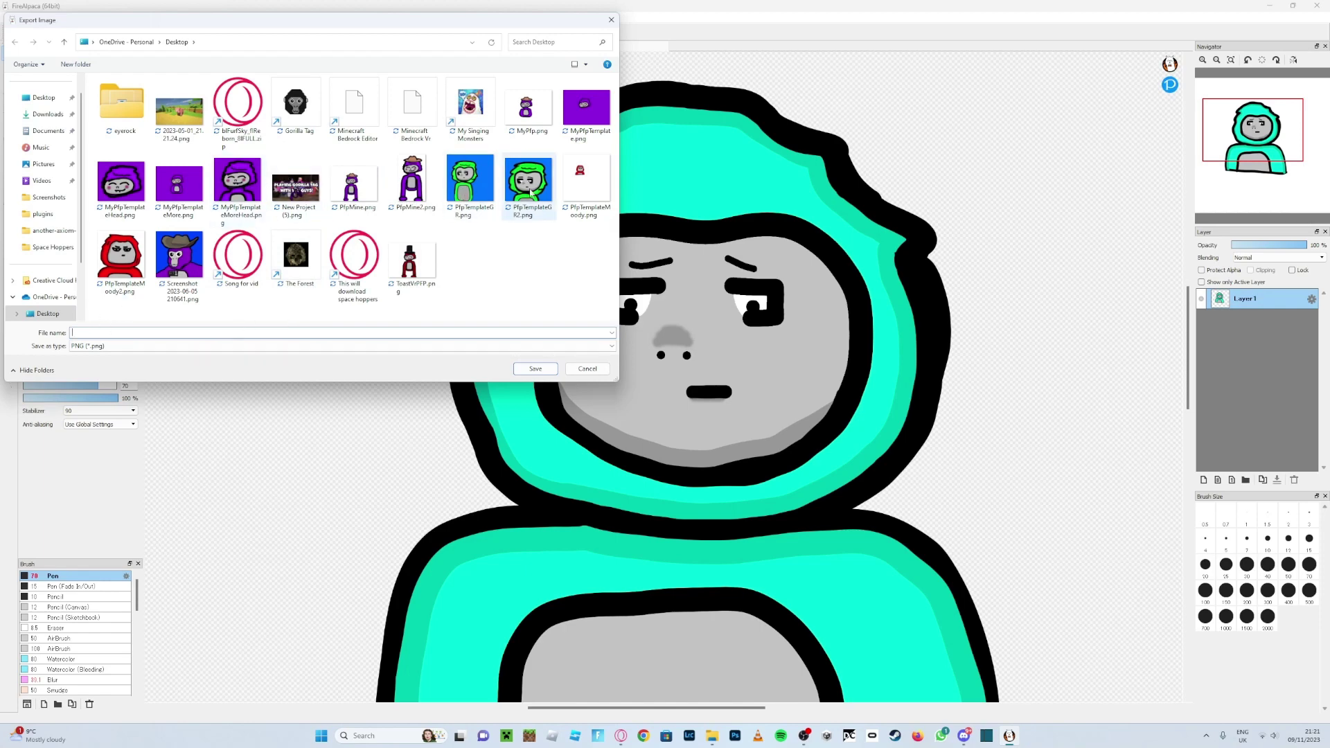
click(125, 332)
text(tUTORIL)
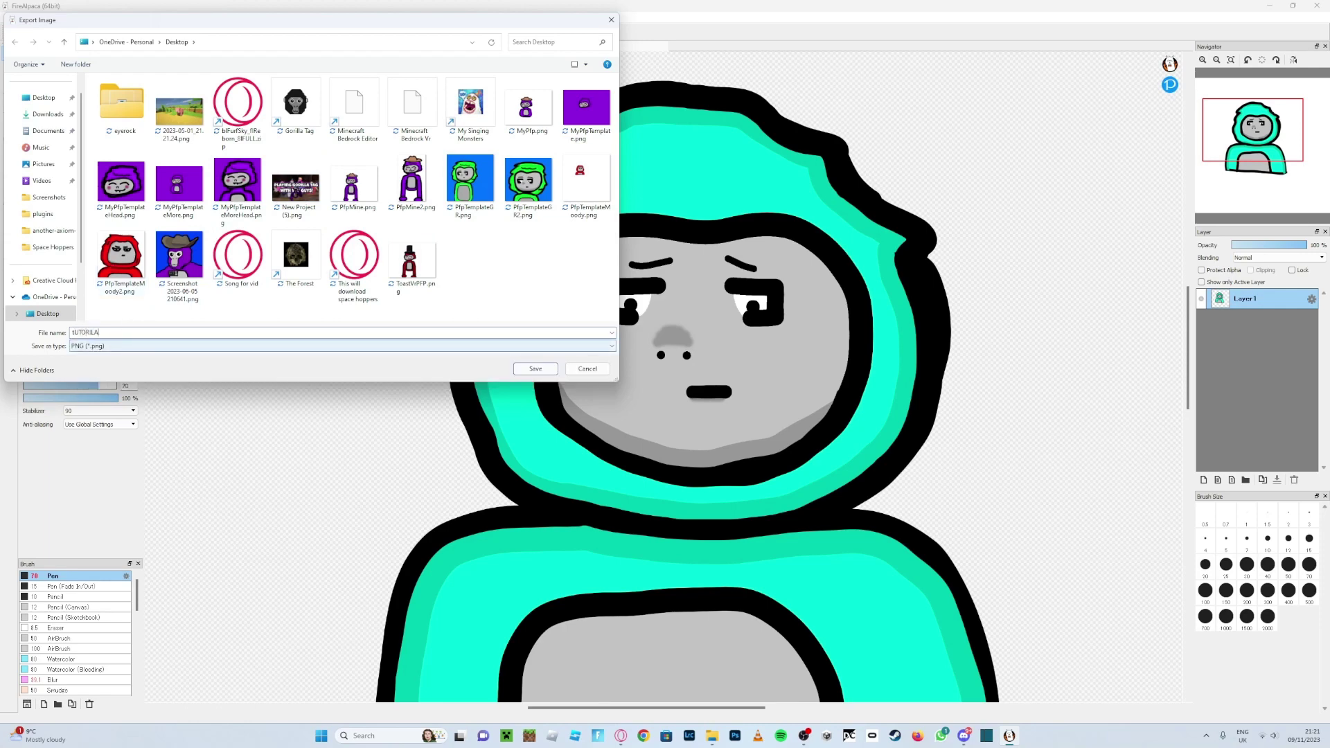
key(ctrl+a)
key(BackSpace)
text(Tu)
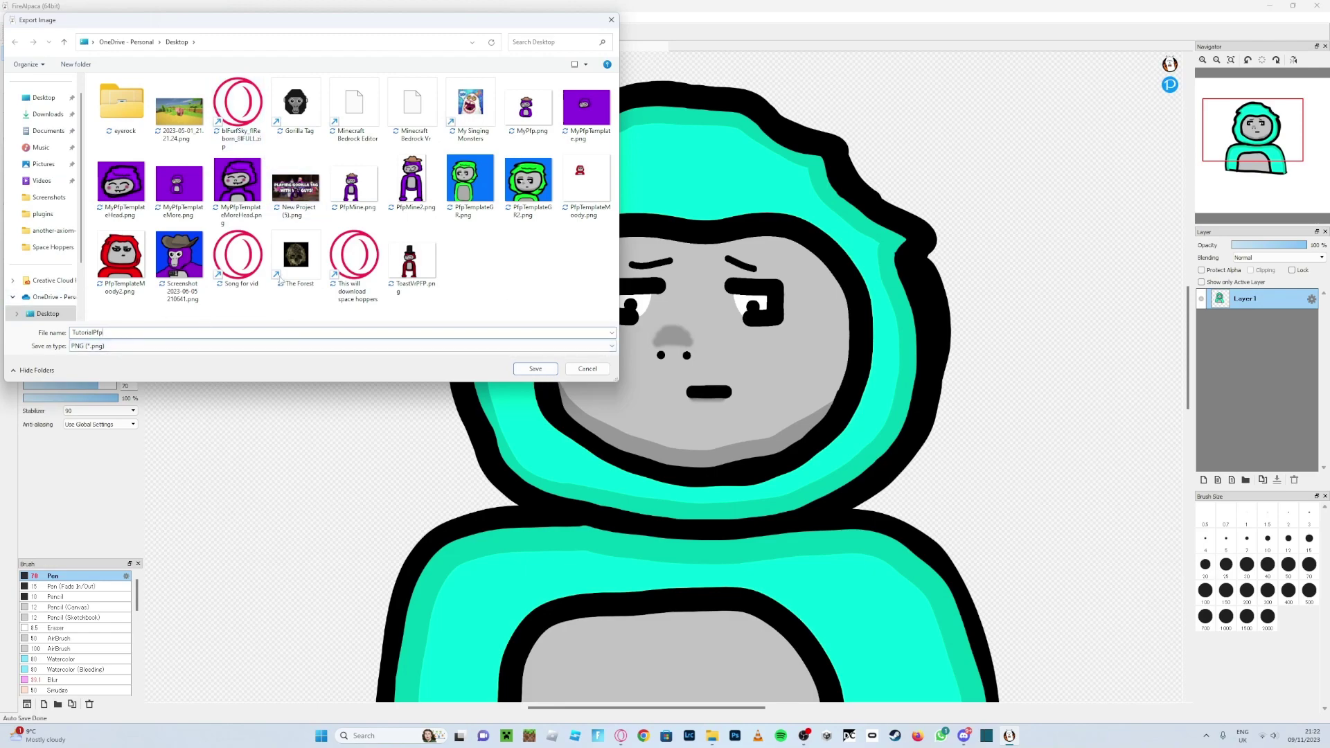
click(535, 369)
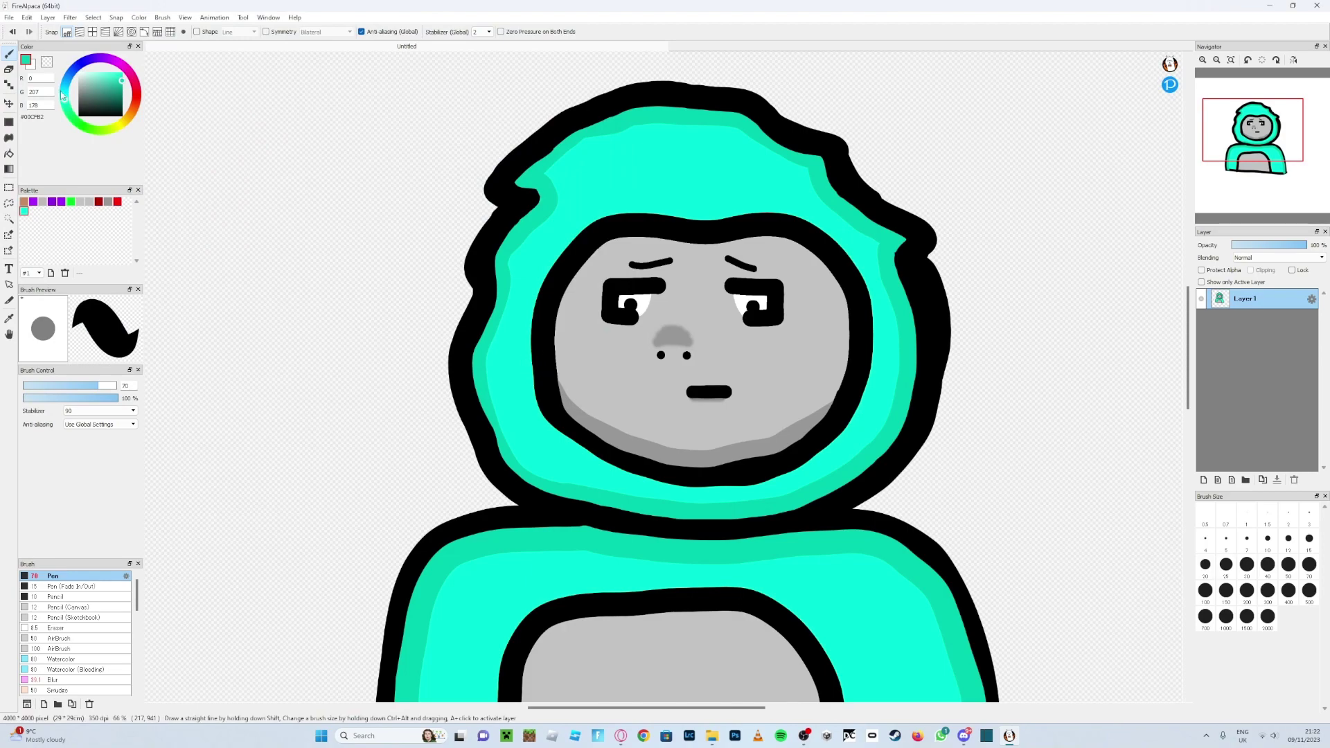
Step: Save the drawing to the Desktop as a FireAlpaca project (.mdp) named TutorialPfp
click(12, 18)
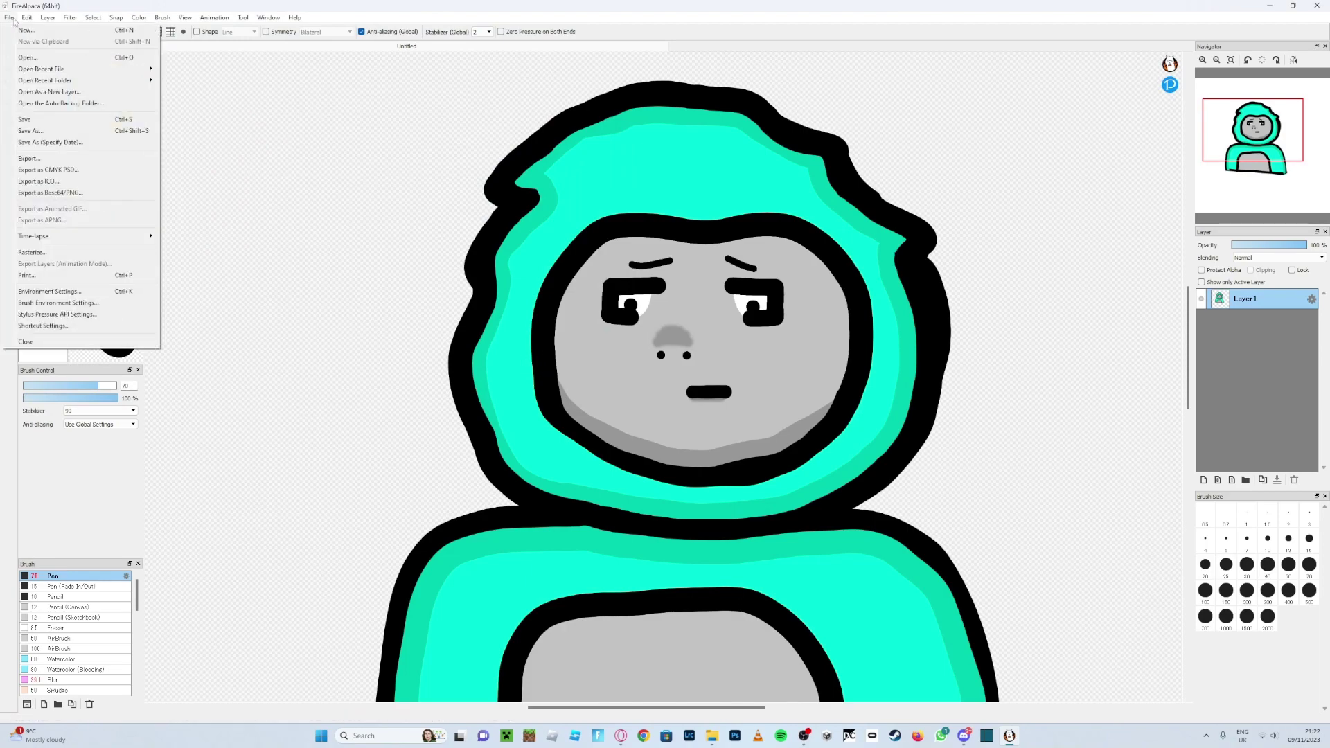
click(52, 119)
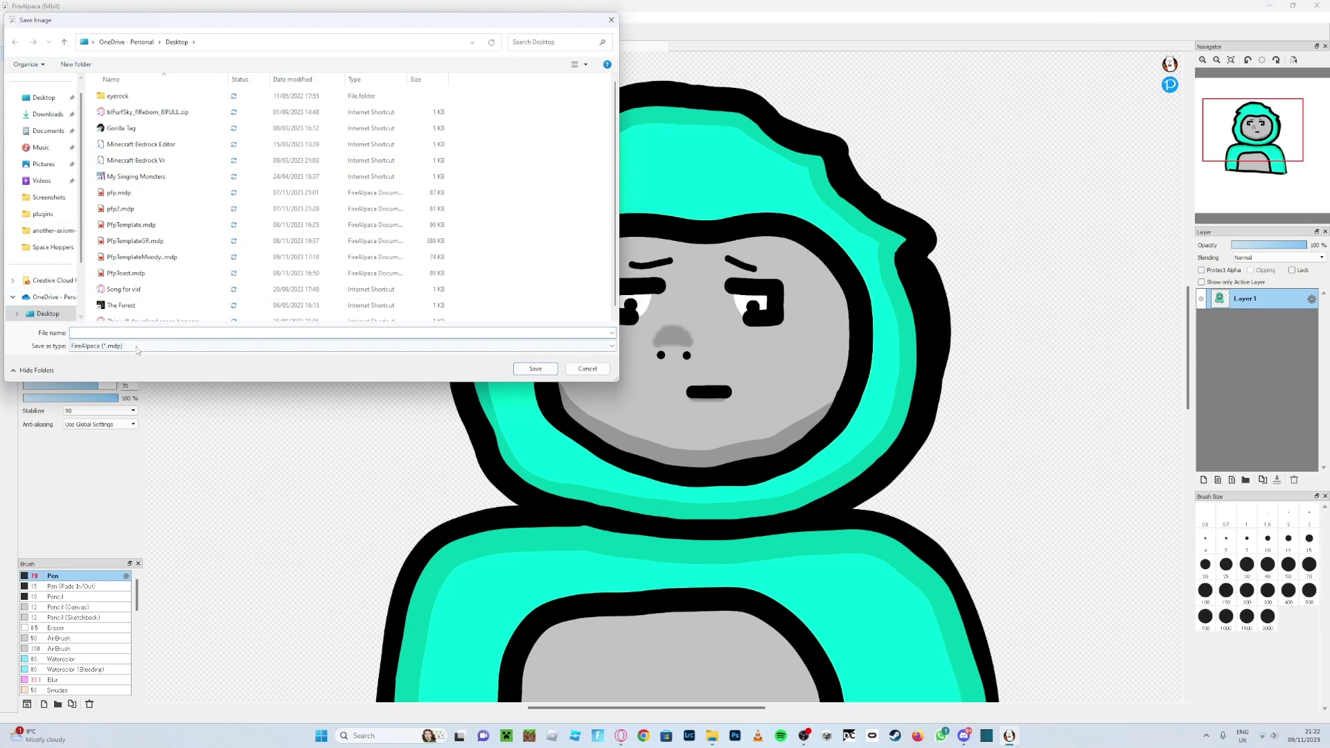
text(T)
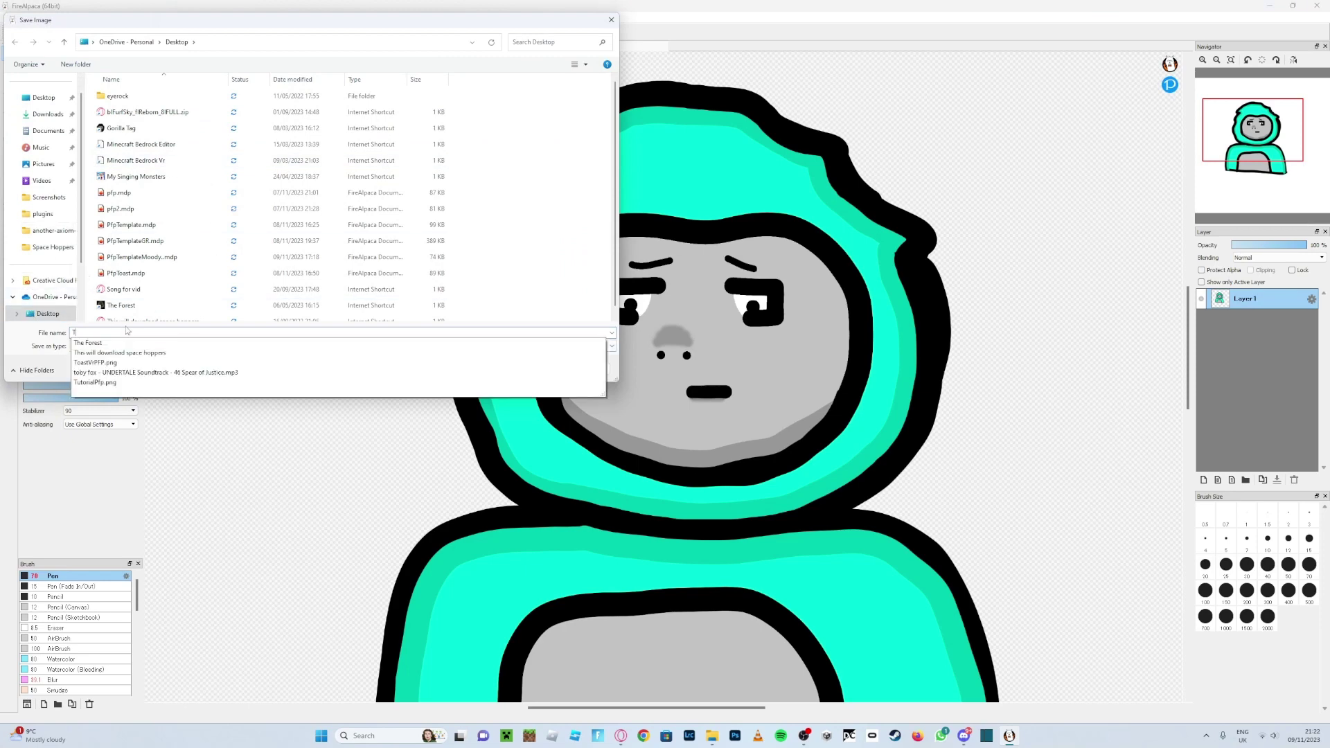
text(utoril)
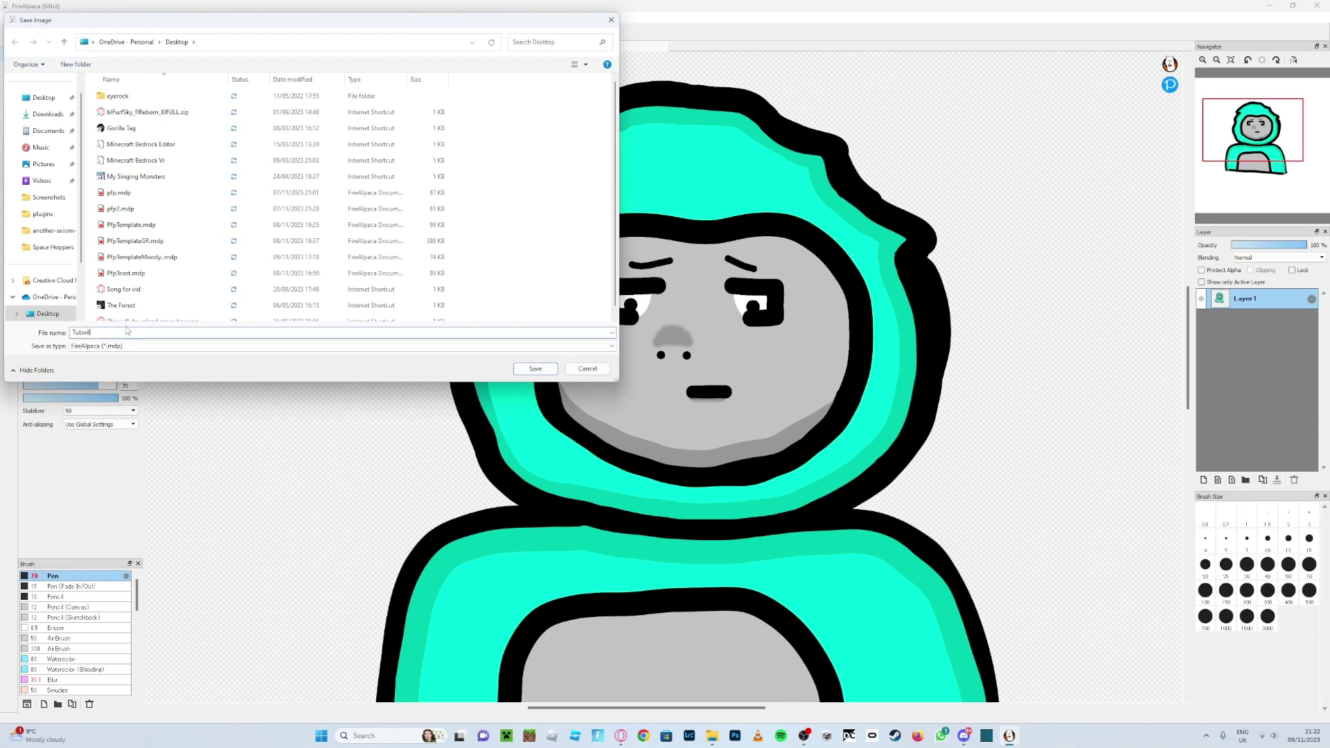
text(a)
key(BackSpace)
key(BackSpace)
text(alP)
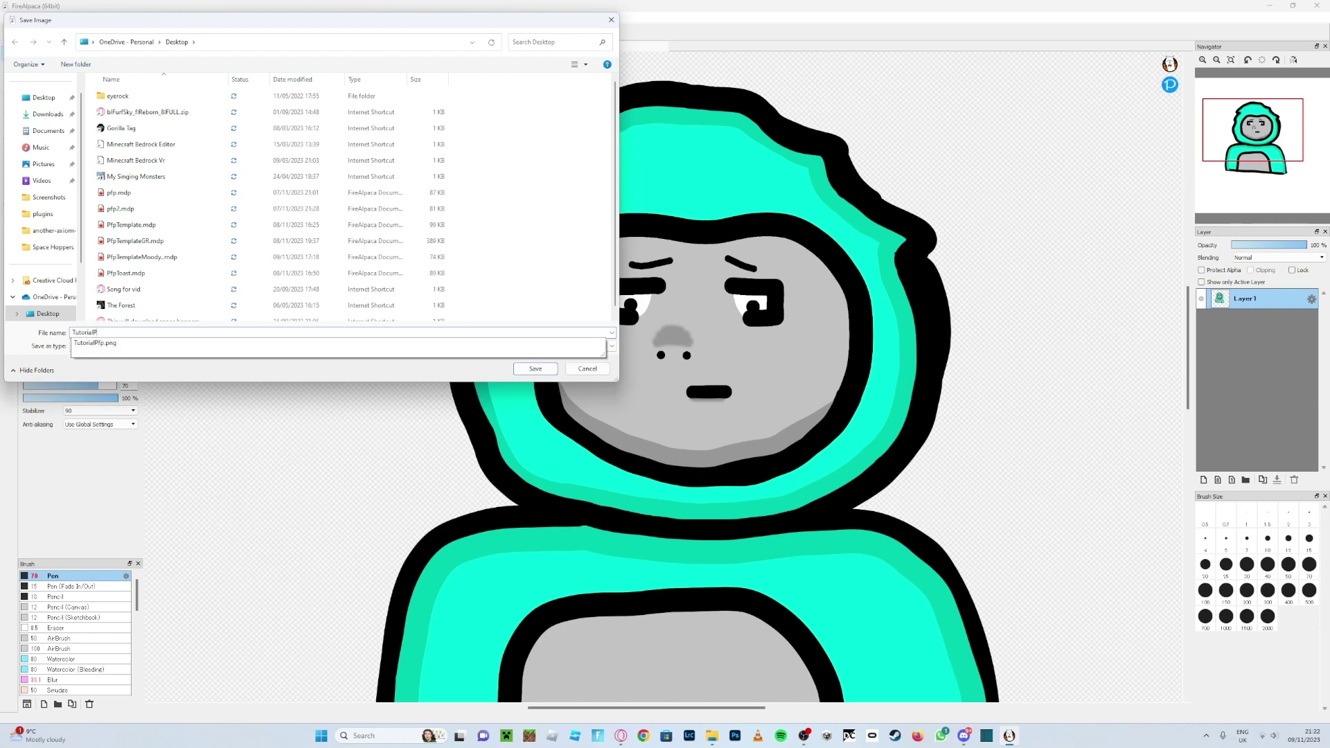
text(fp)
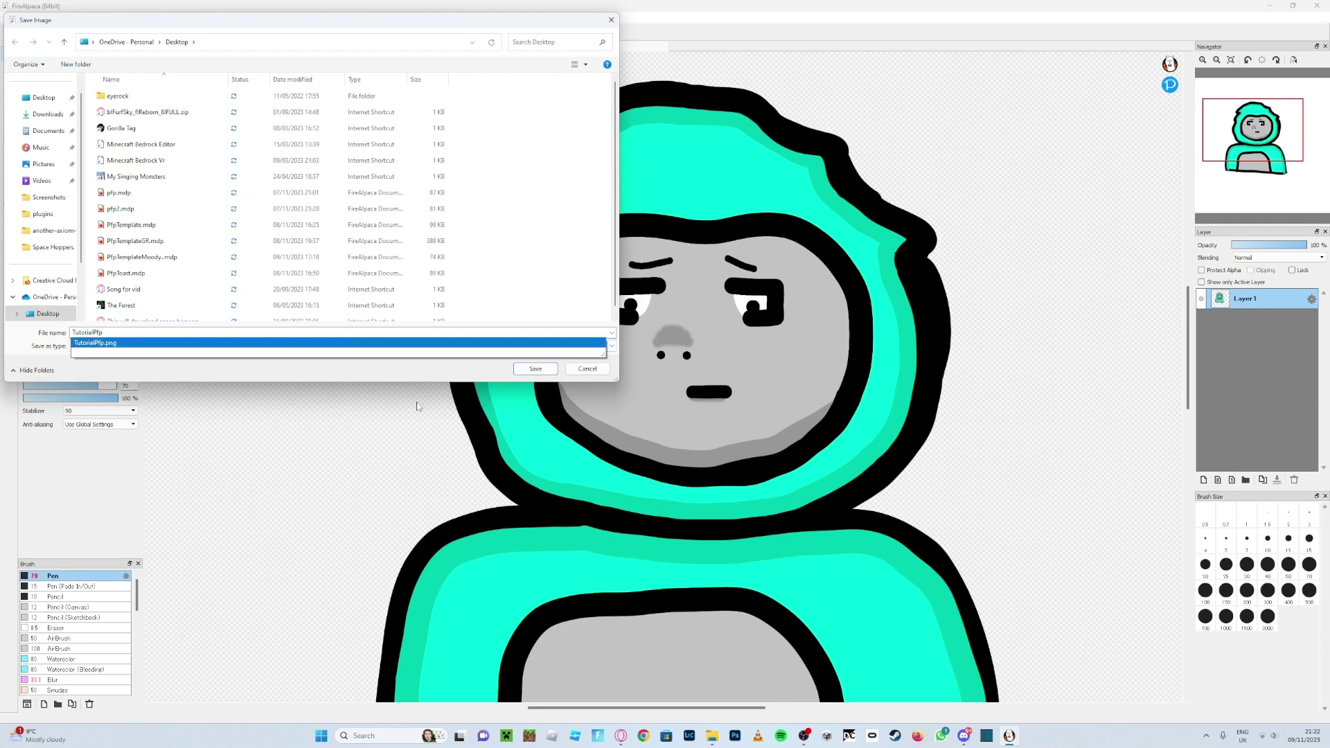
click(412, 377)
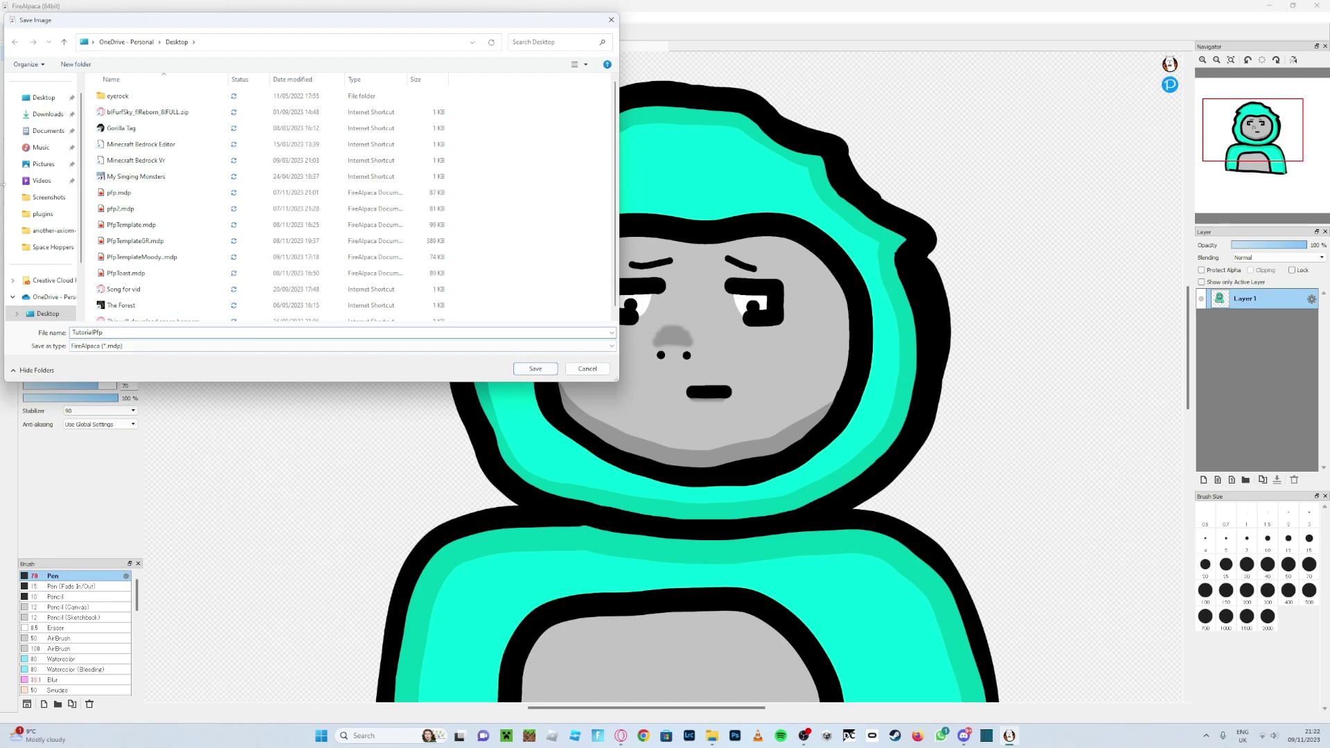
click(535, 372)
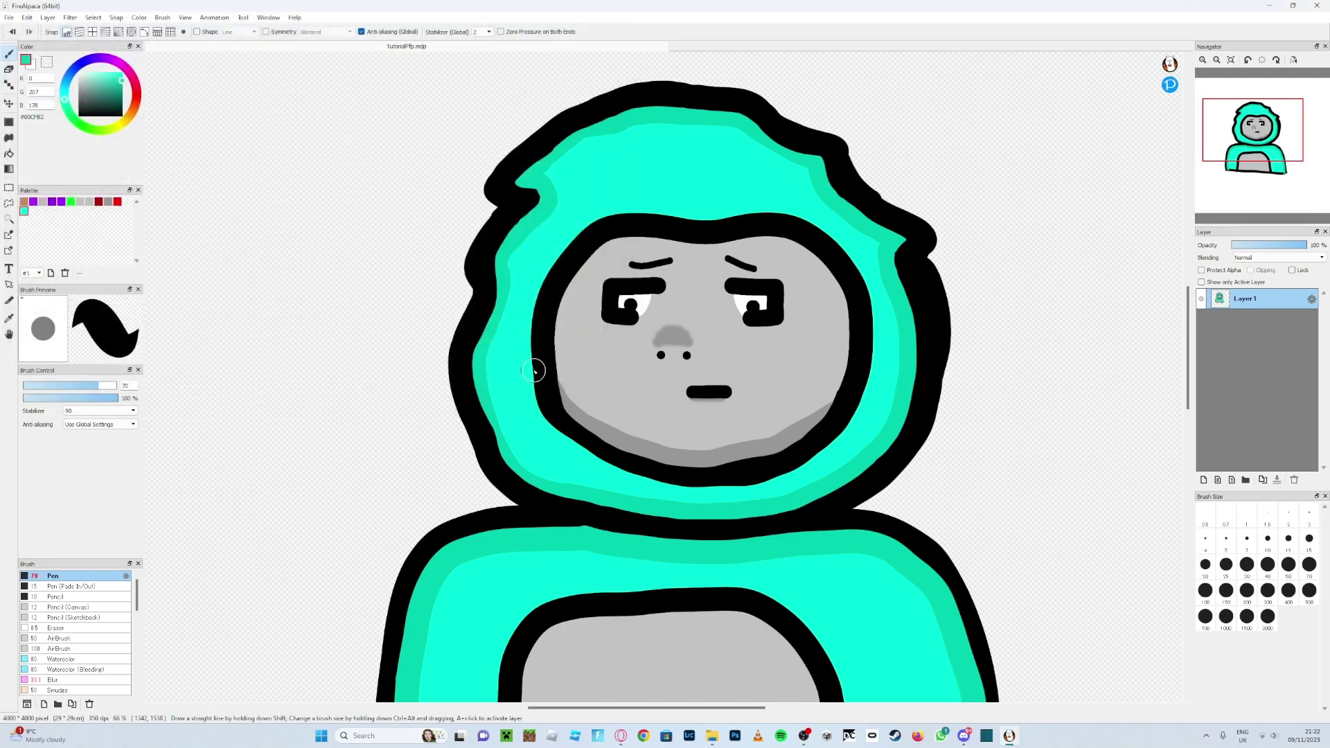
scroll(688, 335, down, 2)
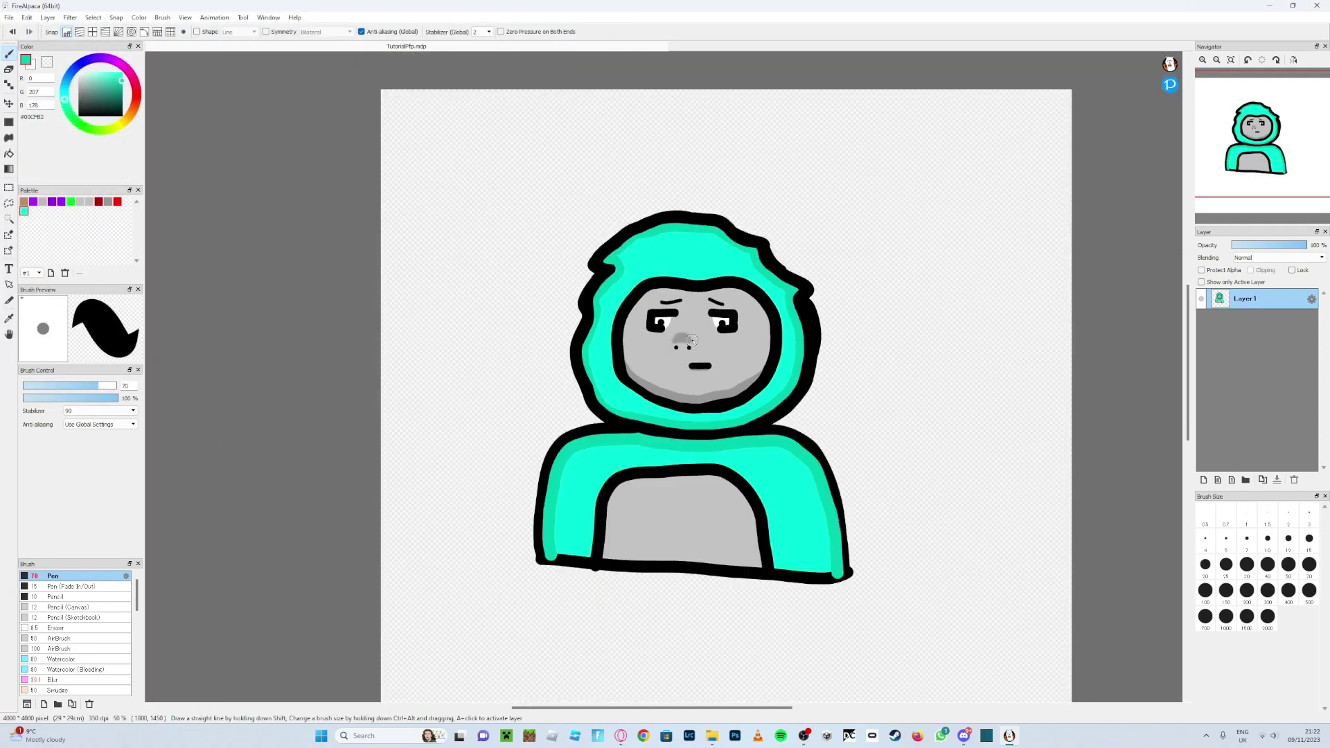
scroll(687, 335, up, 2)
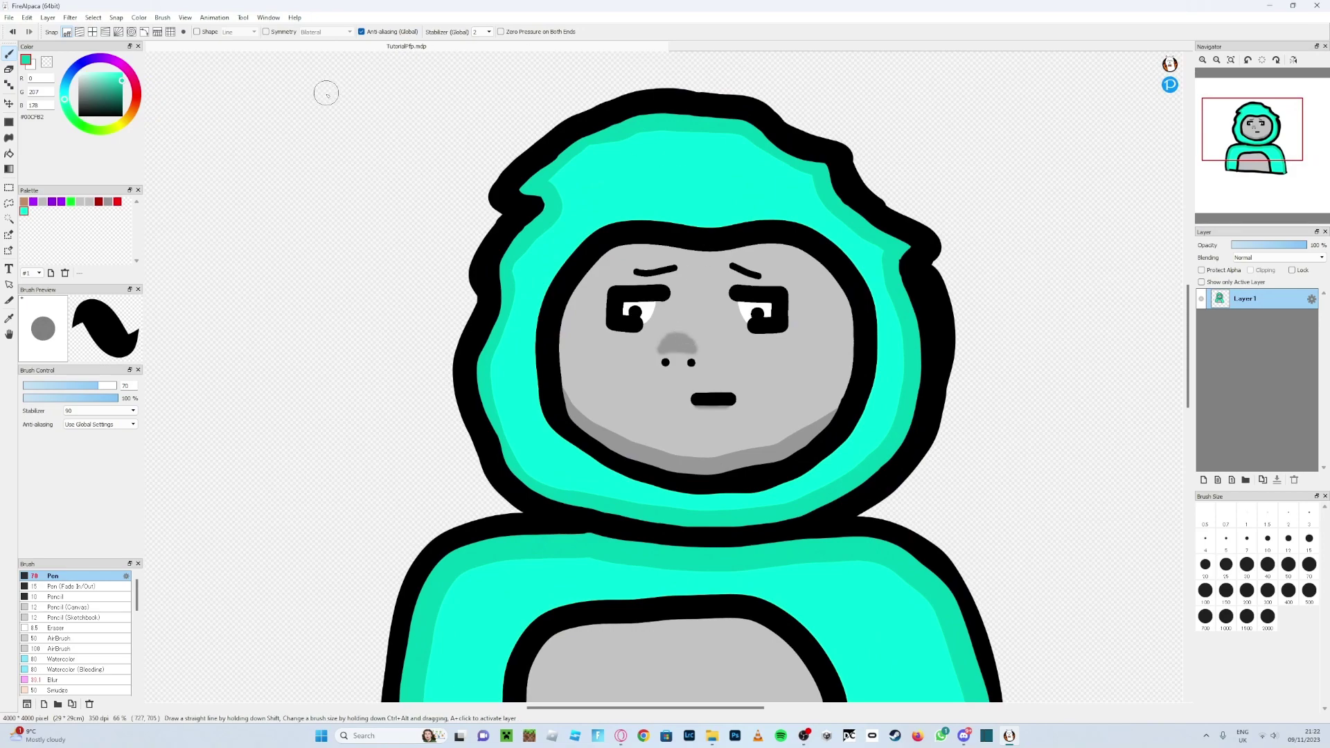
scroll(404, 139, down, 1)
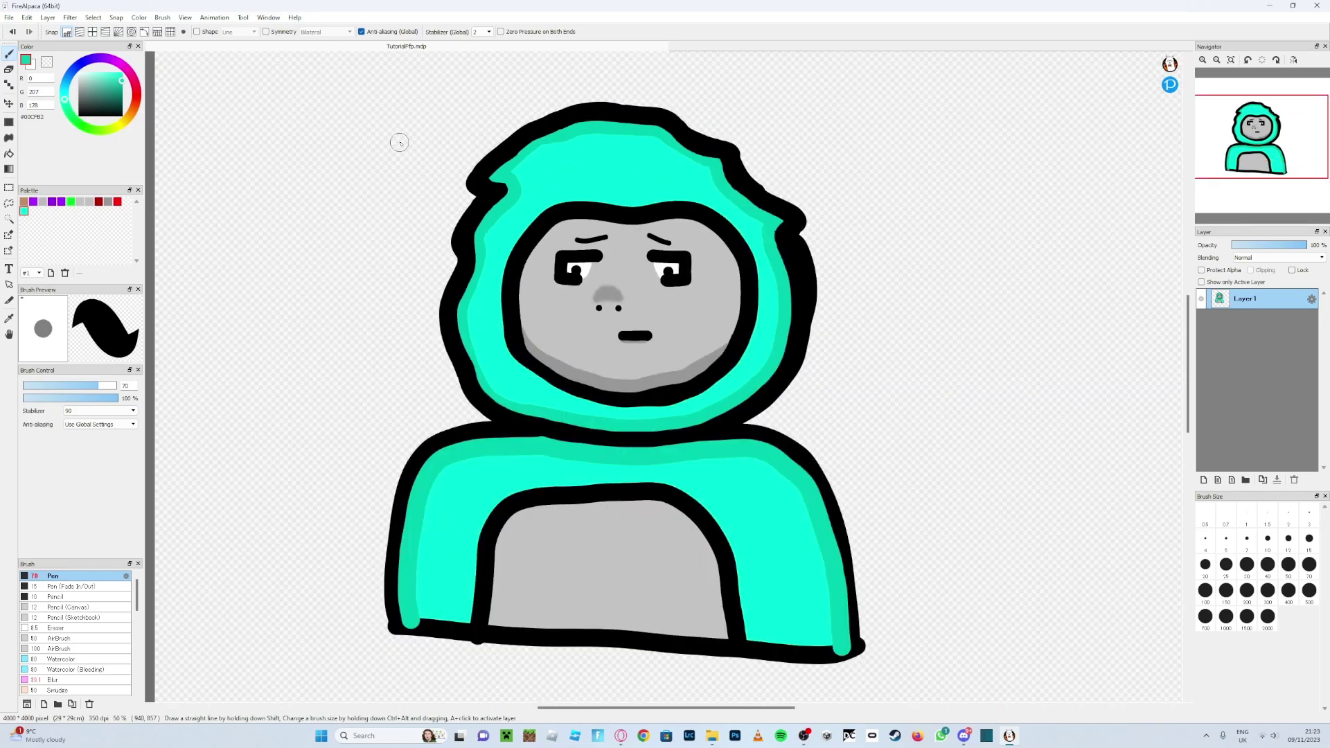
scroll(532, 169, down, 3)
scroll(520, 115, up, 3)
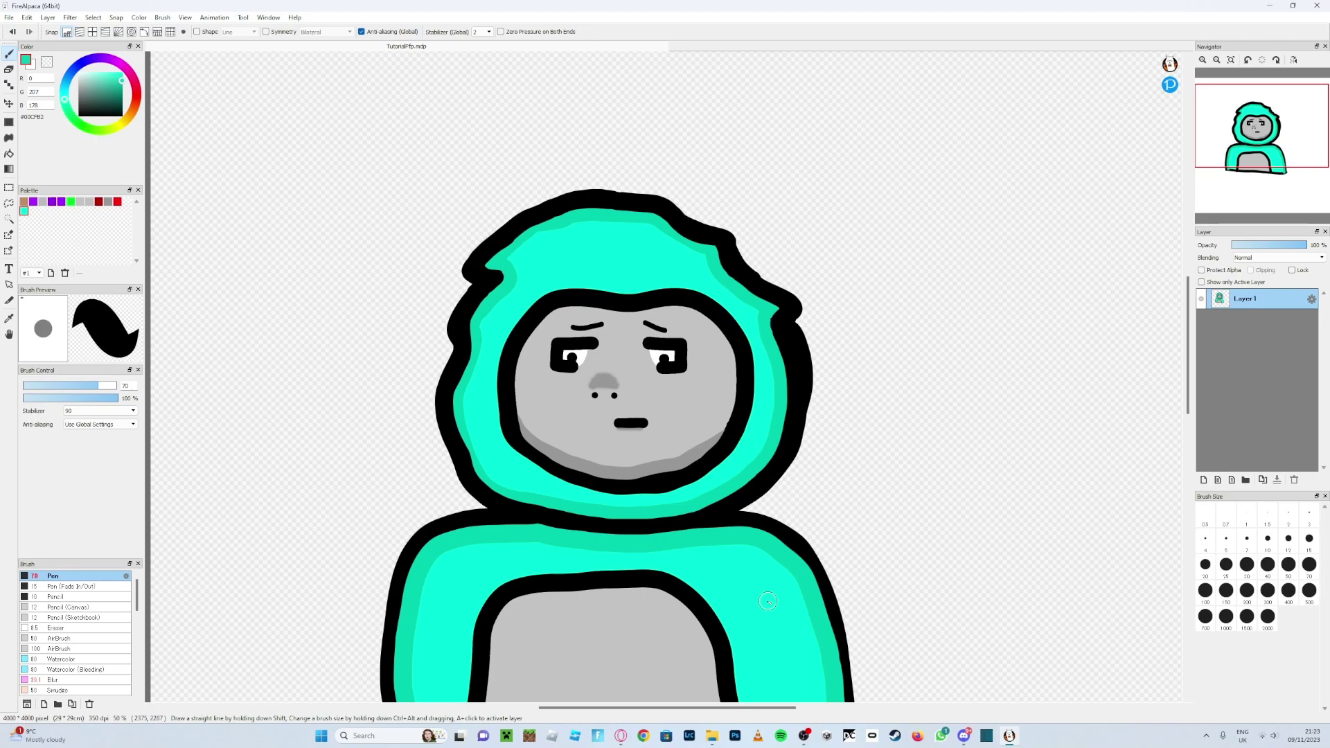
click(804, 736)
click(1188, 616)
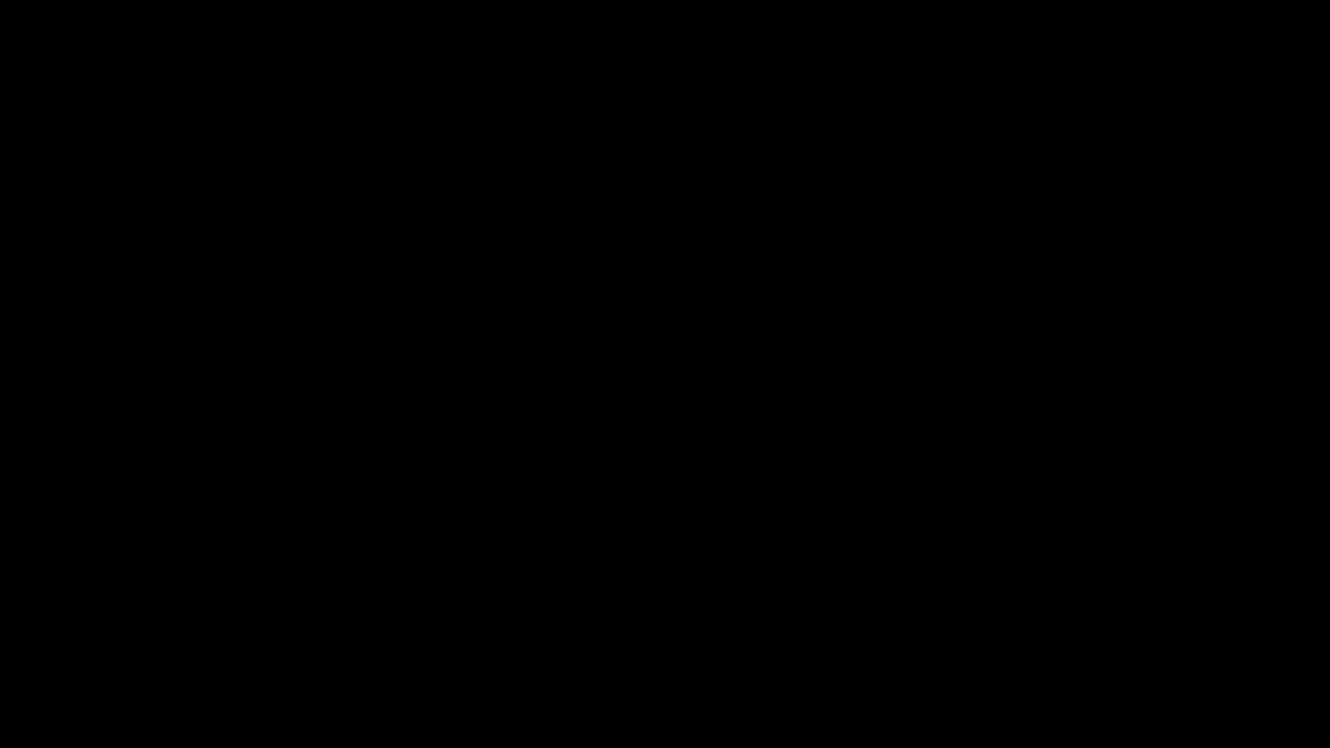